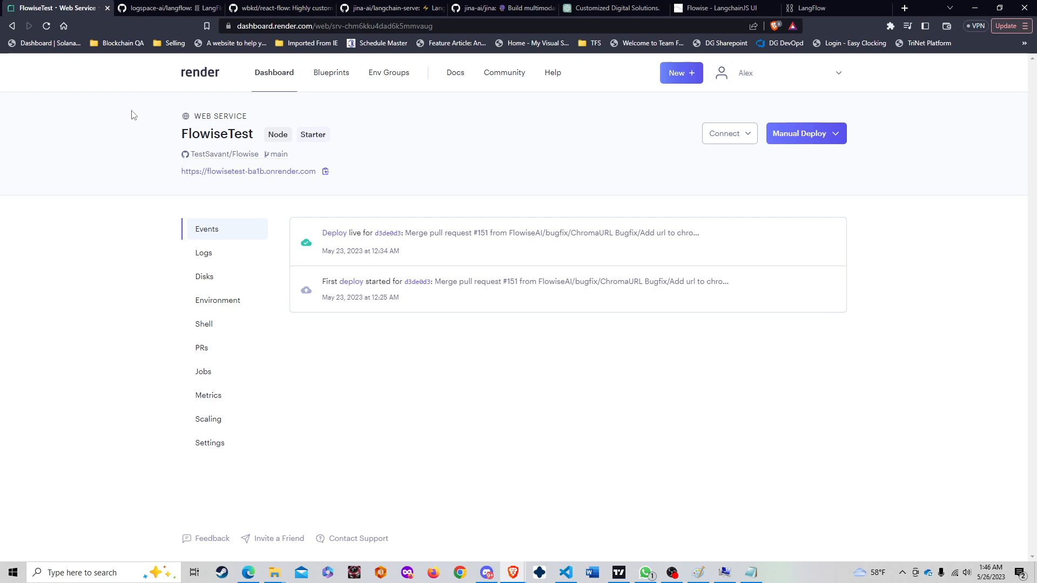
# - View the WebGPT chatflow in the hosted Flowise and the empty canvas of the local LangFlow
pyautogui.click(731, 6)
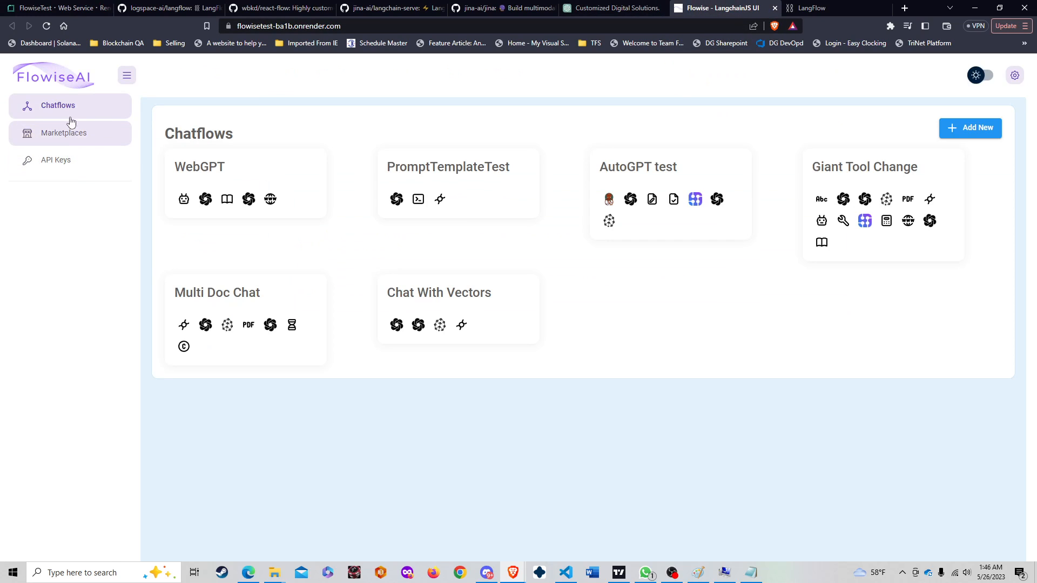
pyautogui.click(231, 193)
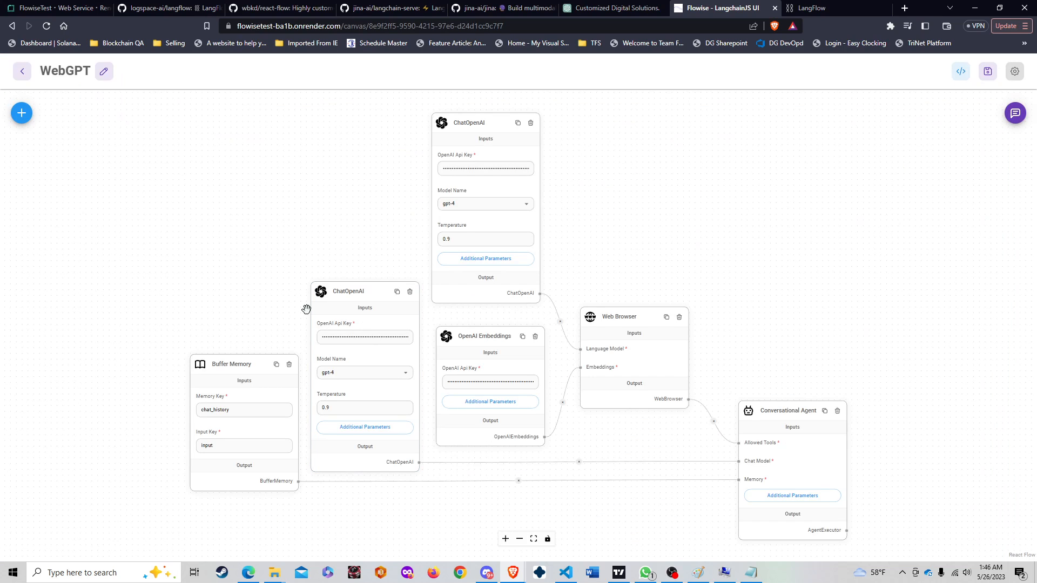
pyautogui.click(811, 7)
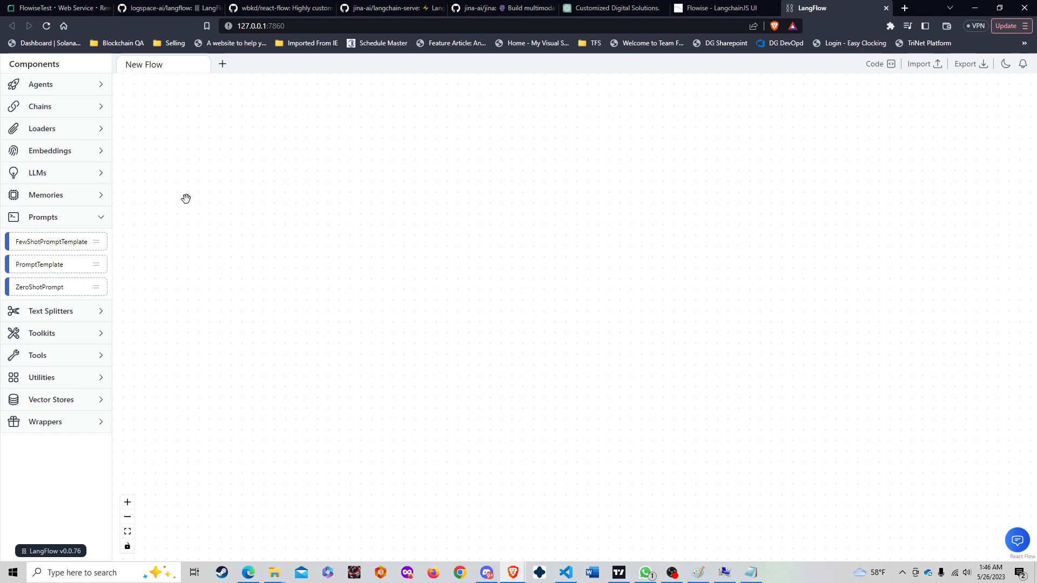
# - Start a new web service on Render from the TestSavant/Flowise repository
pyautogui.click(51, 8)
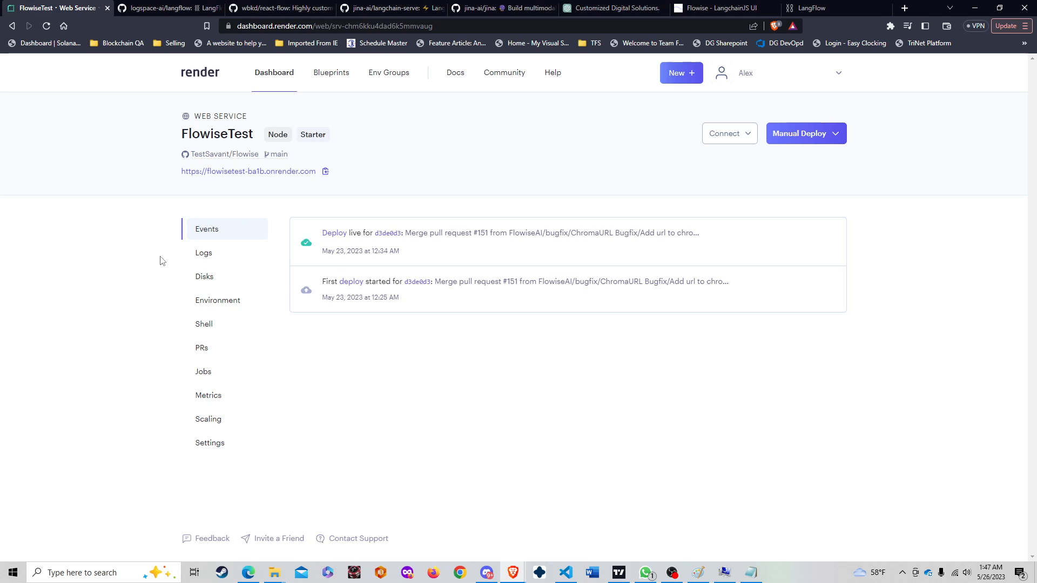
pyautogui.click(186, 75)
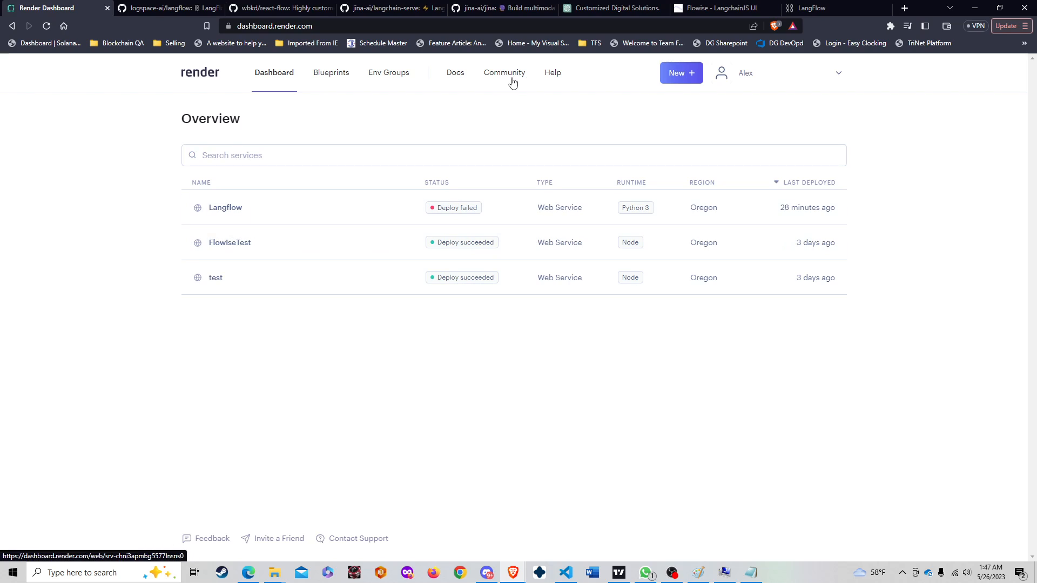
pyautogui.click(675, 74)
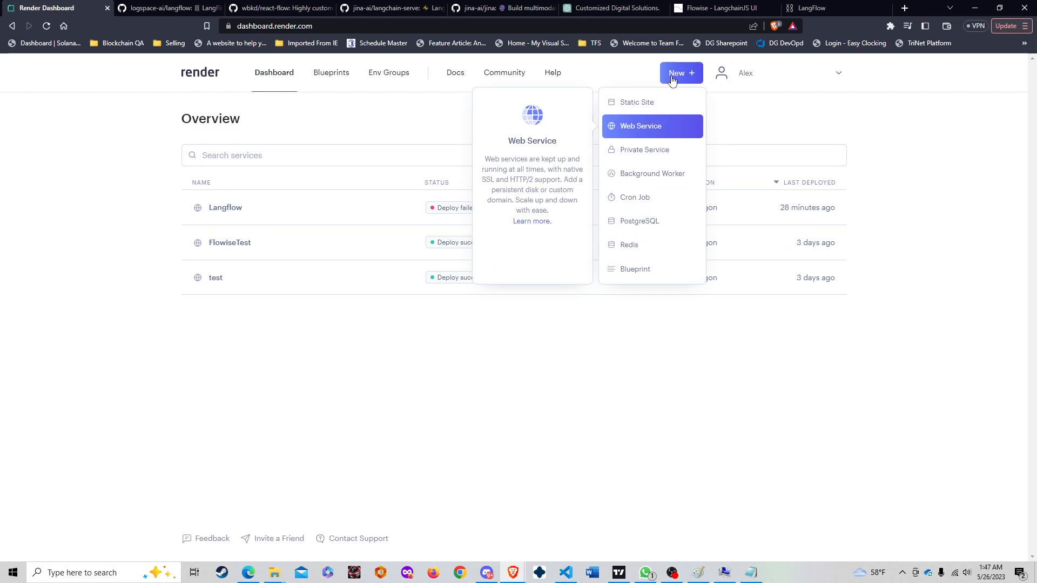
pyautogui.click(638, 132)
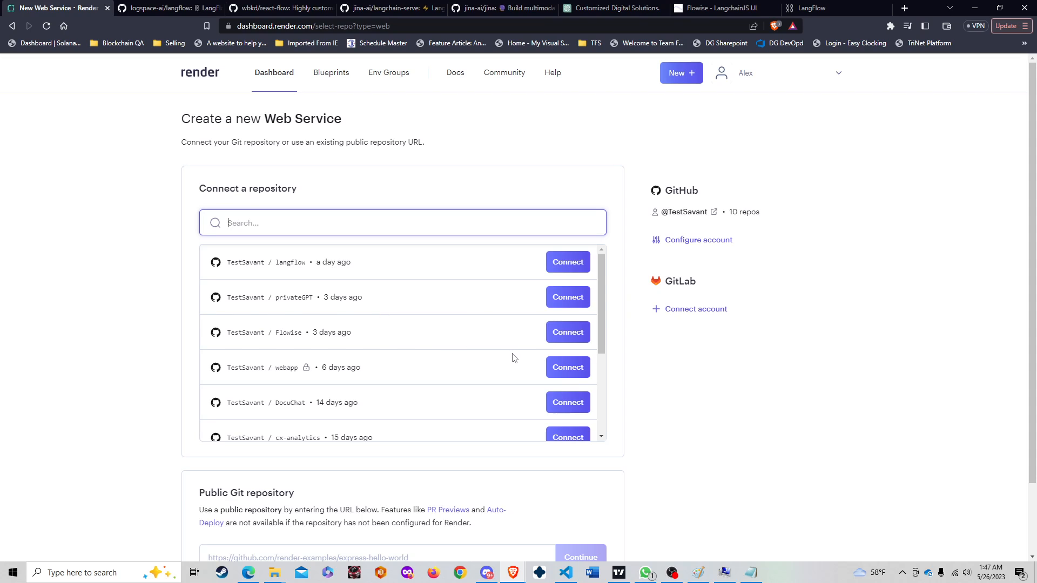
pyautogui.click(563, 335)
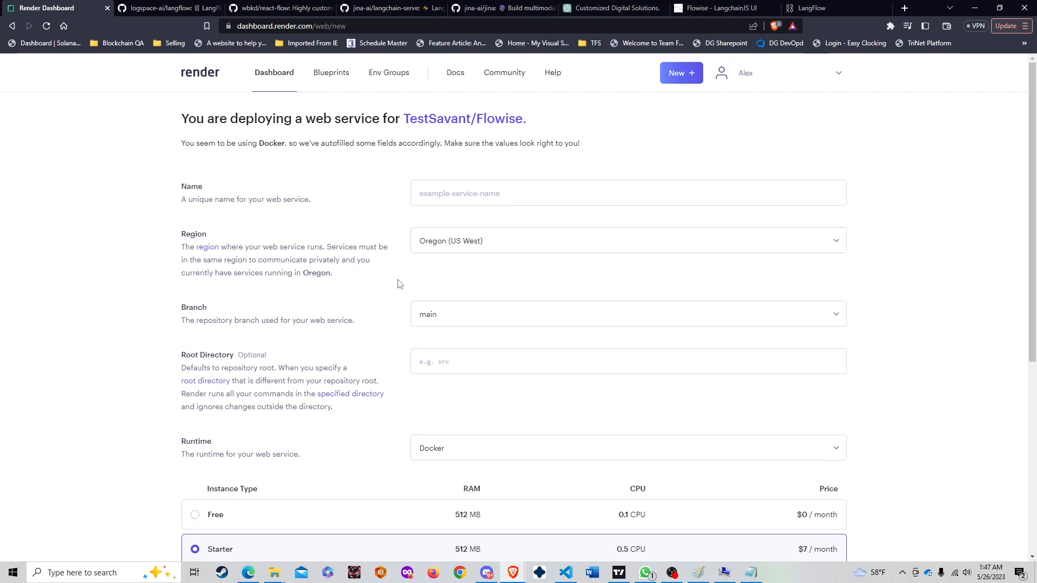
# - Name the web service FlowiseTest and set its runtime to Node
pyautogui.click(439, 199)
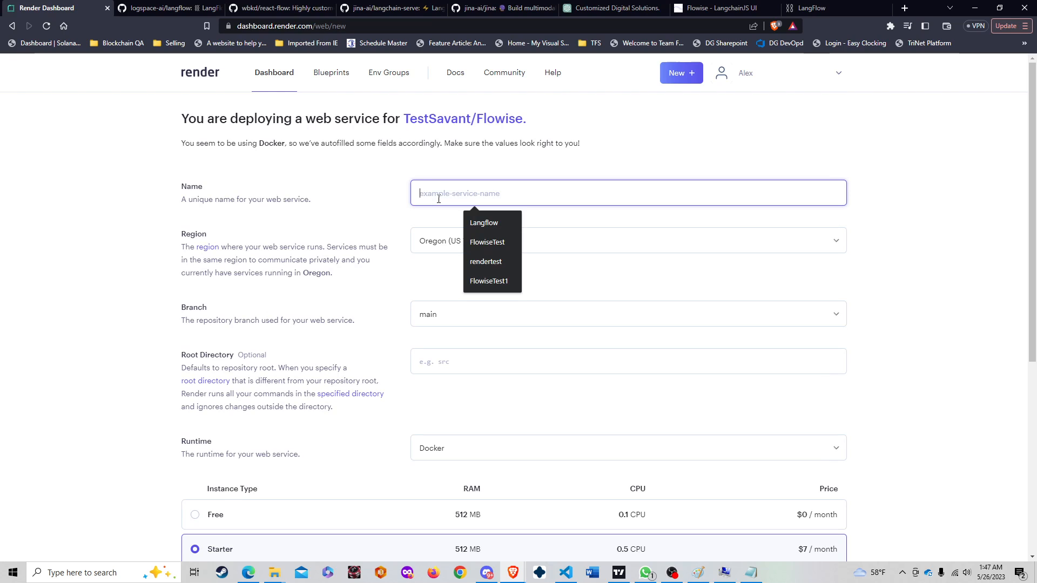
pyautogui.click(488, 242)
pyautogui.scroll(-5, 376, 309)
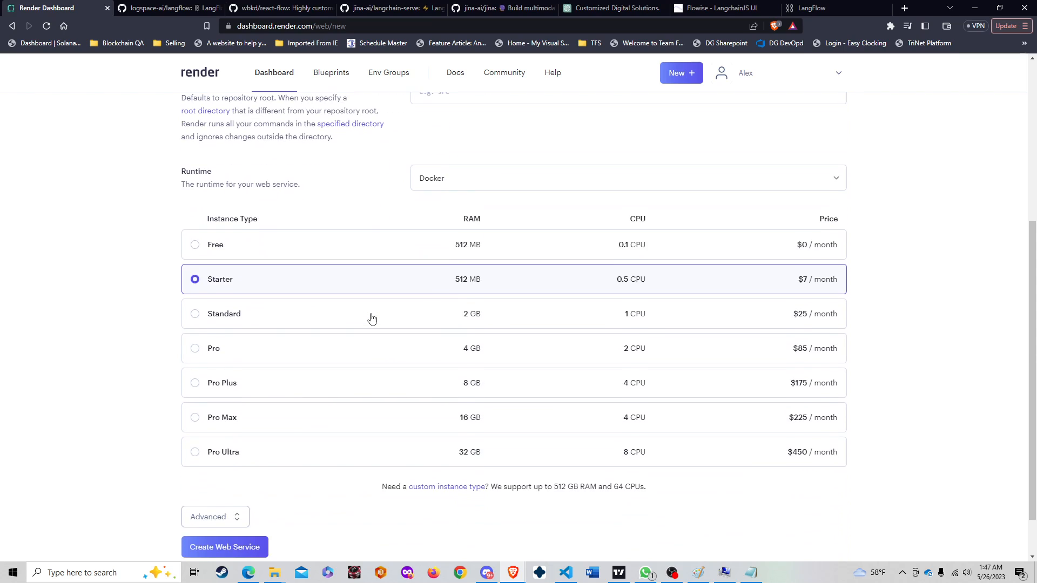
pyautogui.scroll(3, 371, 317)
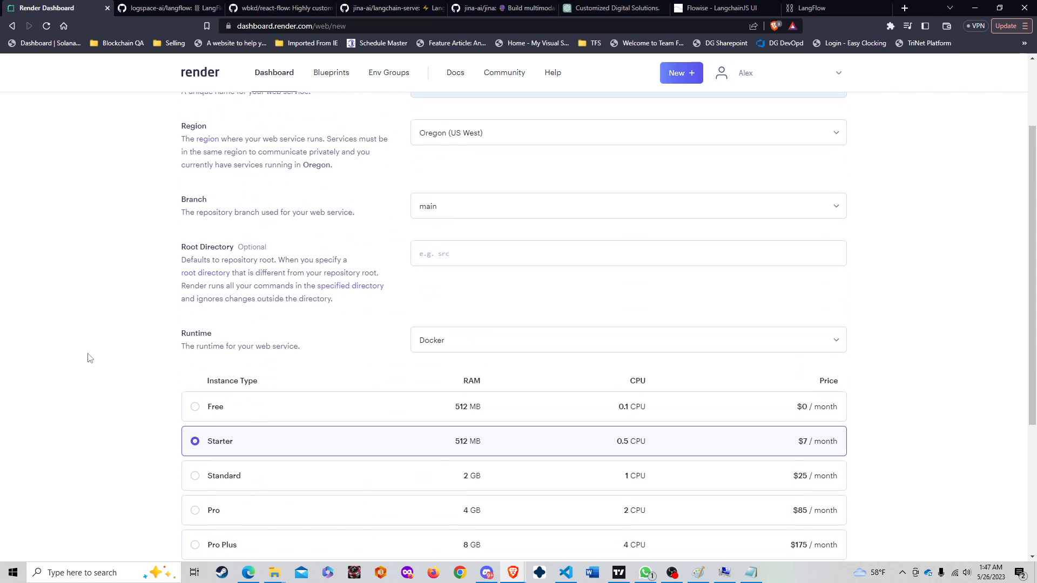
pyautogui.click(457, 346)
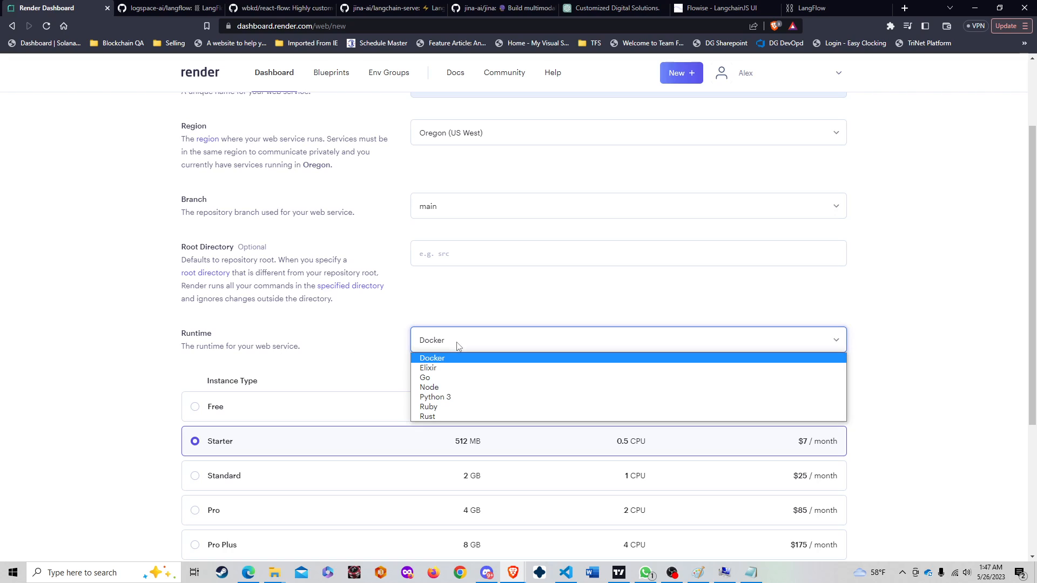
pyautogui.click(441, 387)
# - Change the service's build command to "yarn; yarn install; yarn build"
pyautogui.scroll(-2, 289, 366)
pyautogui.click(449, 287)
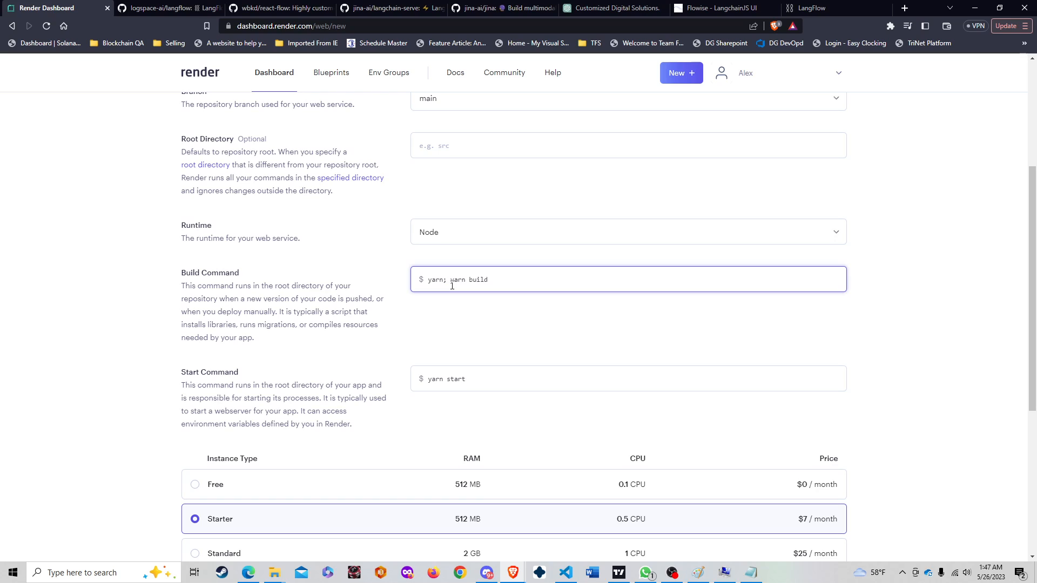
pyautogui.write('yarn install')
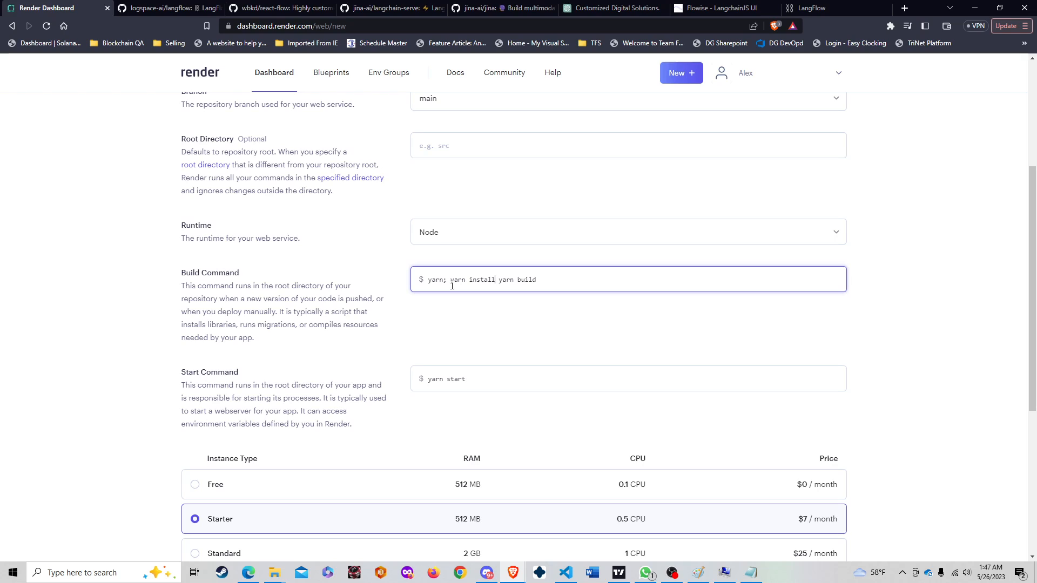
pyautogui.write(';')
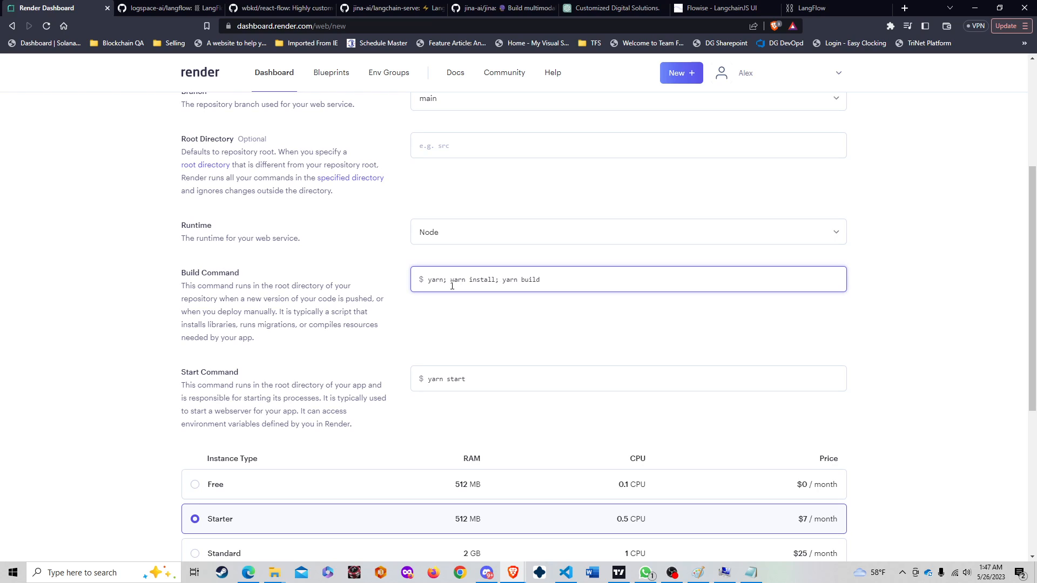
# - Review the start command and compare the instance types' RAM, CPU and price, with Starter selected
pyautogui.scroll(-5, 290, 389)
pyautogui.scroll(2, 308, 384)
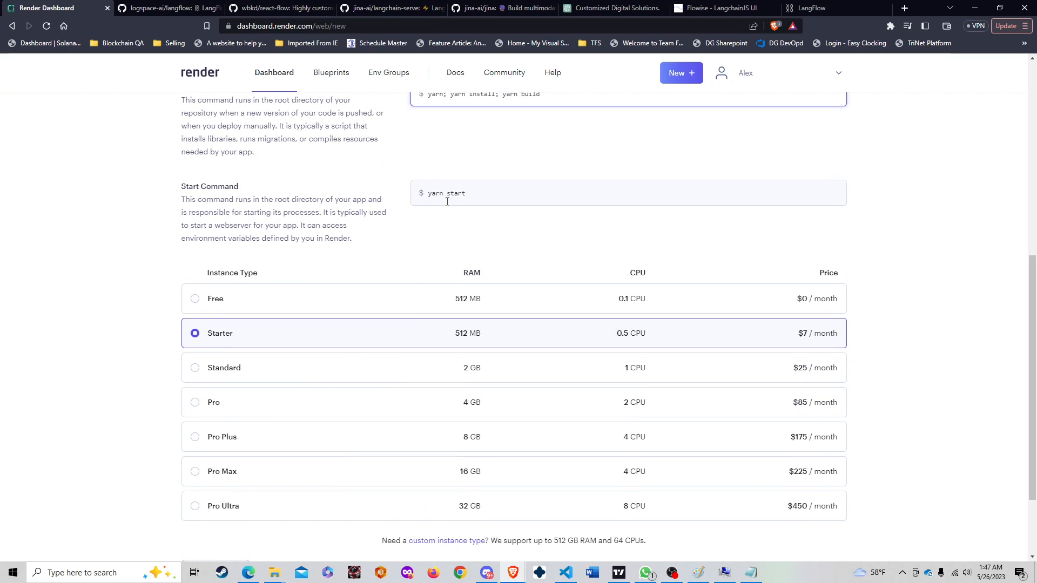
pyautogui.scroll(1, 447, 201)
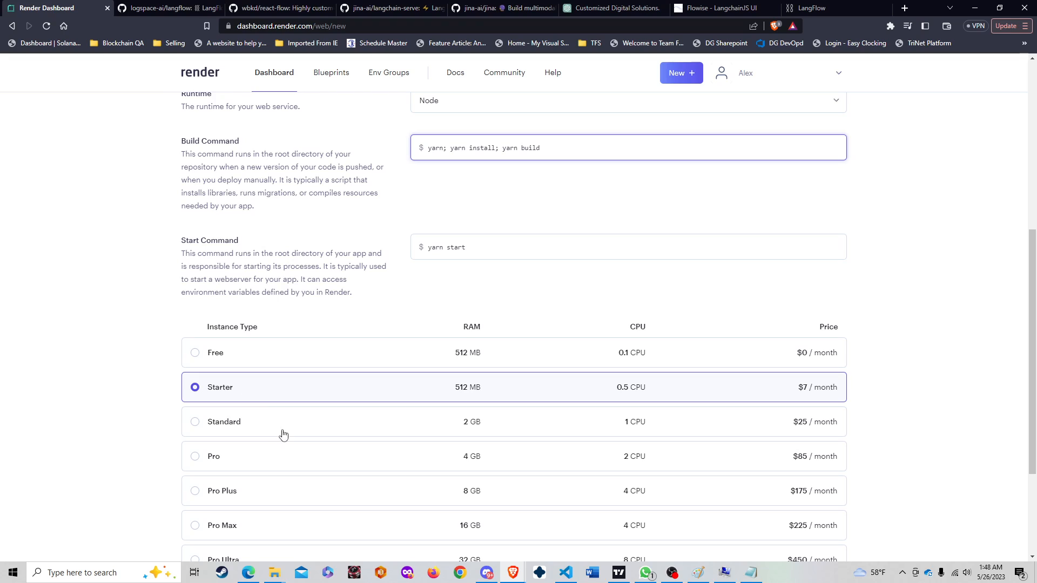
pyautogui.click(194, 384)
pyautogui.moveTo(176, 389); pyautogui.dragTo(170, 353)
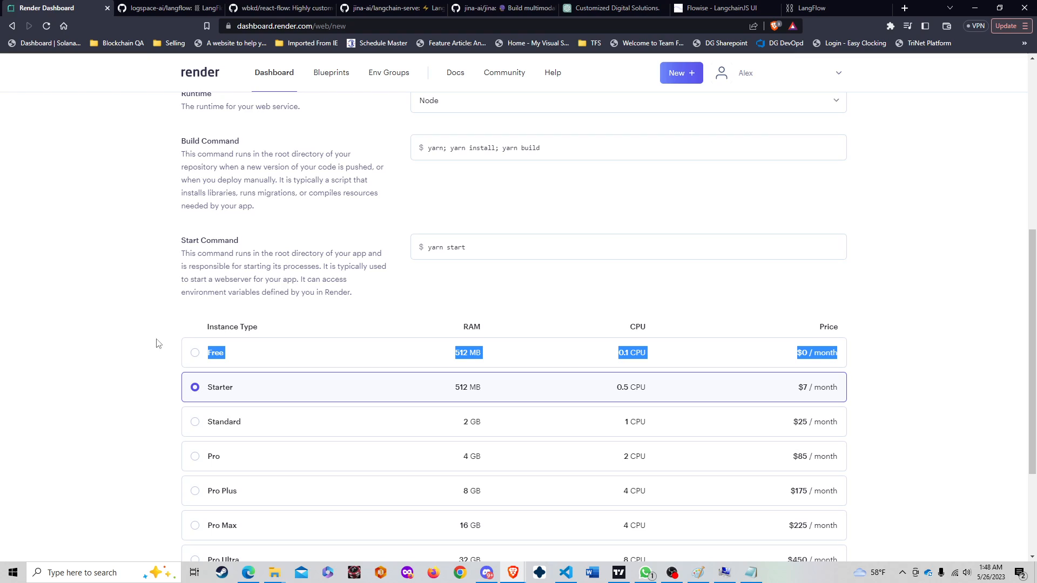
pyautogui.click(162, 357)
pyautogui.scroll(-3, 145, 369)
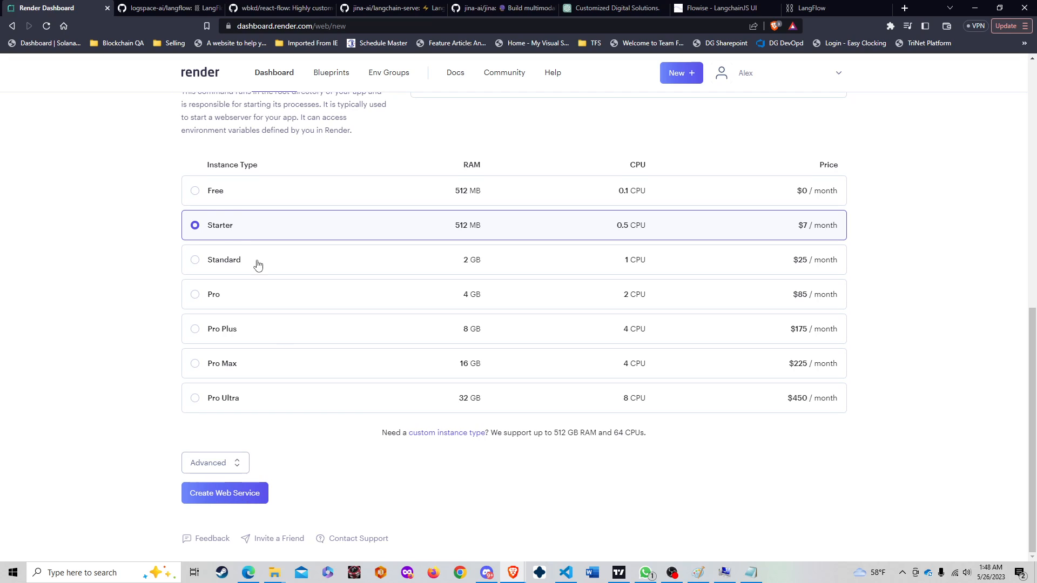
# - Leave the new service form, open the existing FlowiseTest service's live site and examine the subdomain in its address
pyautogui.click(270, 76)
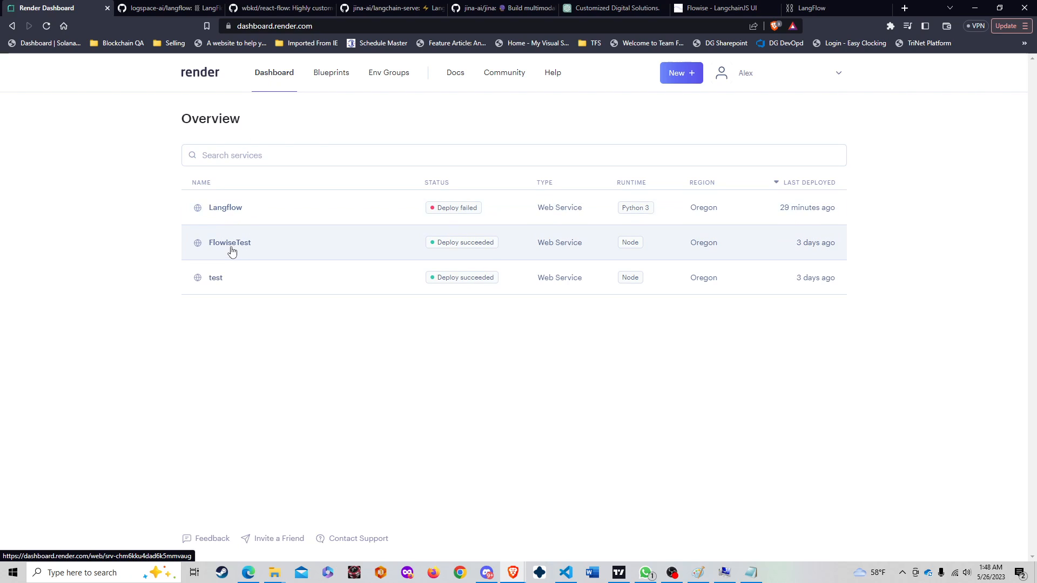
pyautogui.click(198, 252)
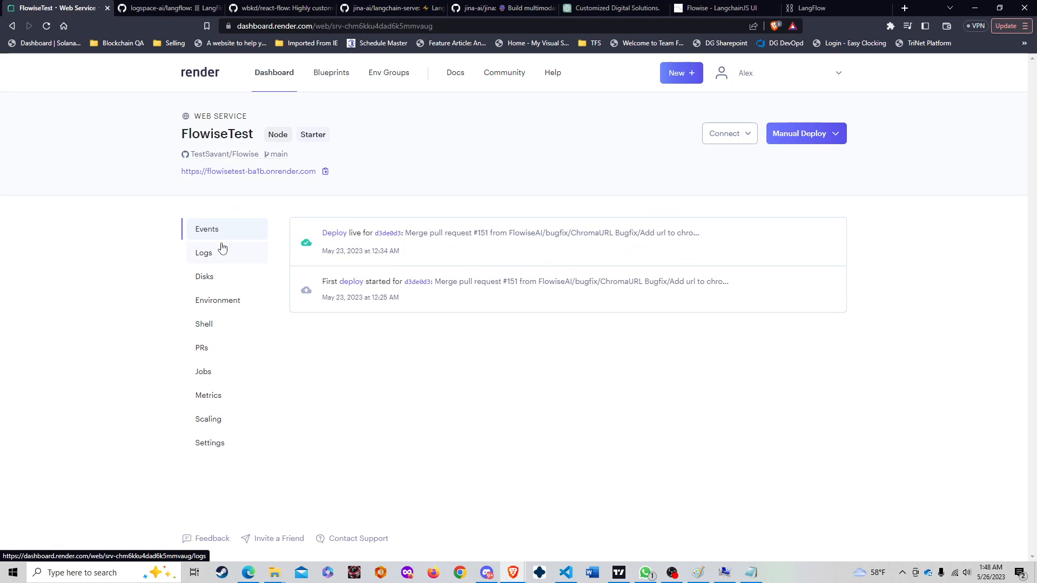
pyautogui.click(224, 178)
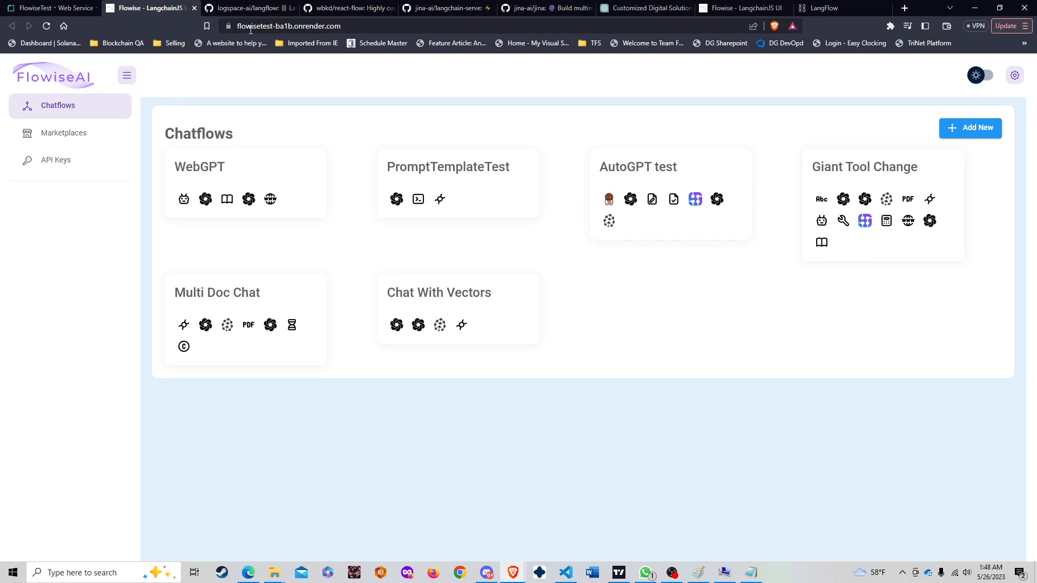
pyautogui.doubleClick(249, 29)
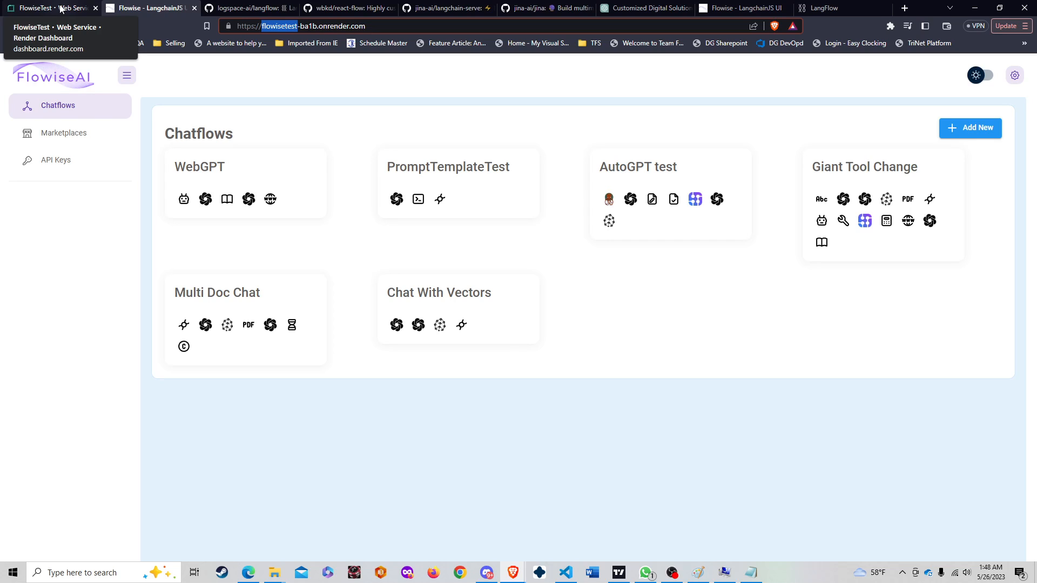
# - Look at the local LangFlow canvas and open the logs of the Langflow service on Render
pyautogui.click(61, 9)
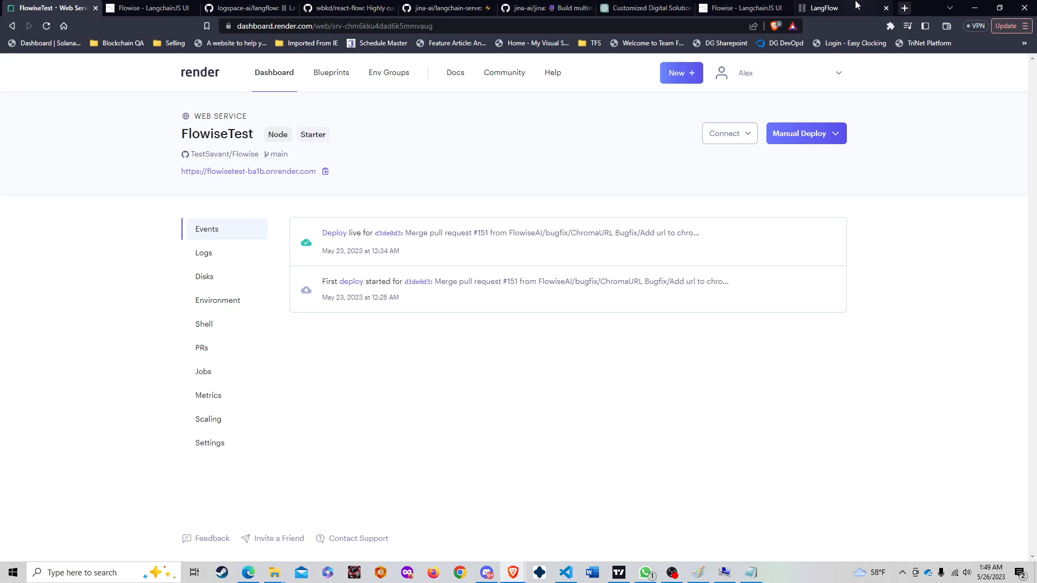
pyautogui.click(839, 5)
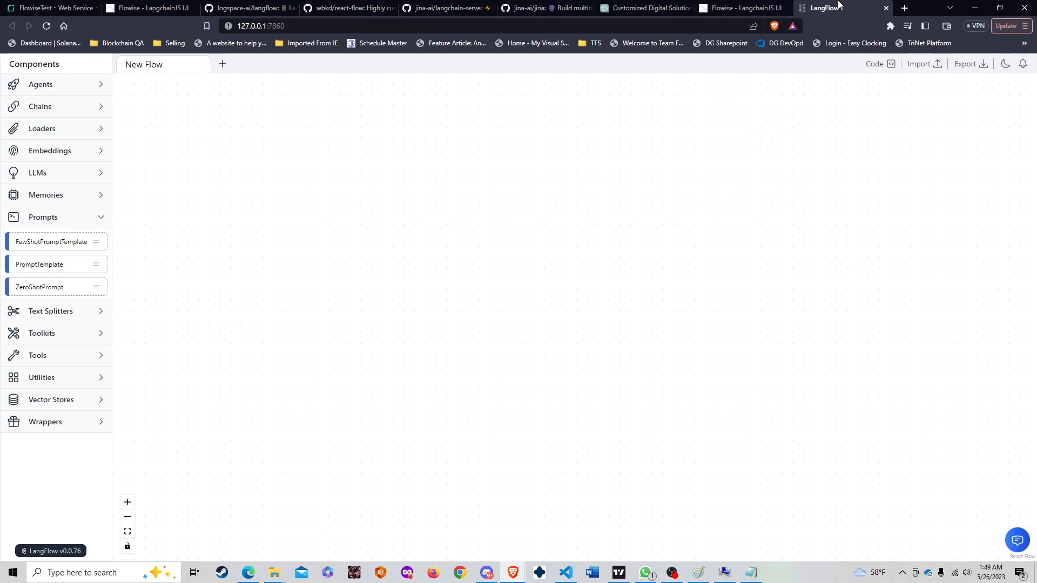
pyautogui.click(63, 7)
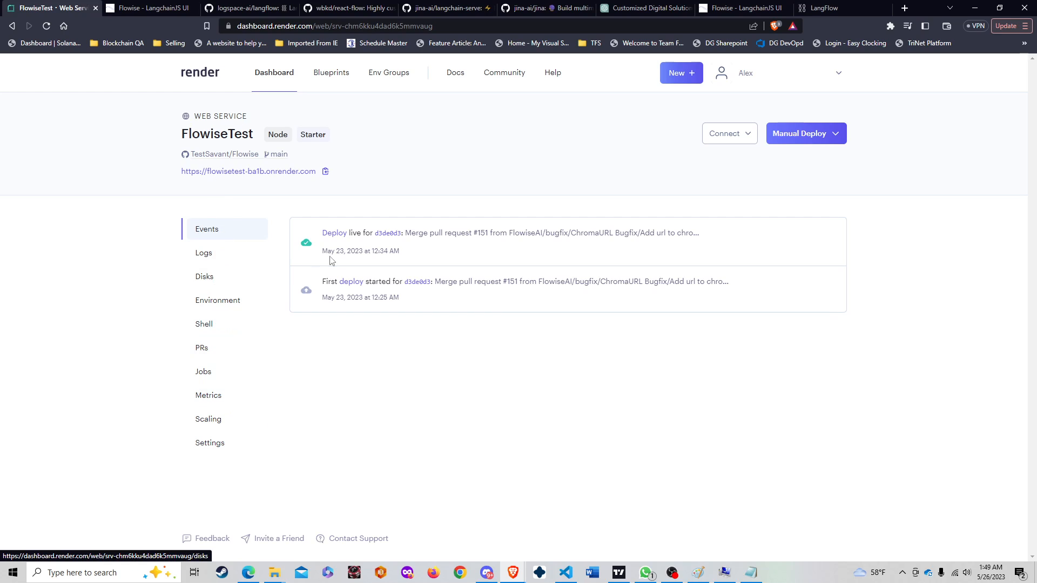
pyautogui.click(274, 76)
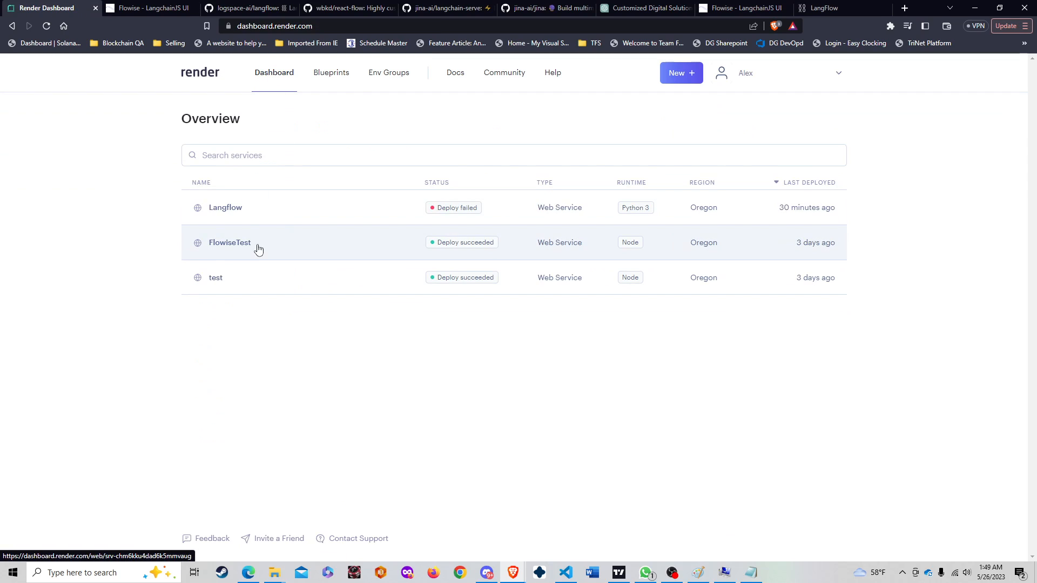
pyautogui.click(228, 208)
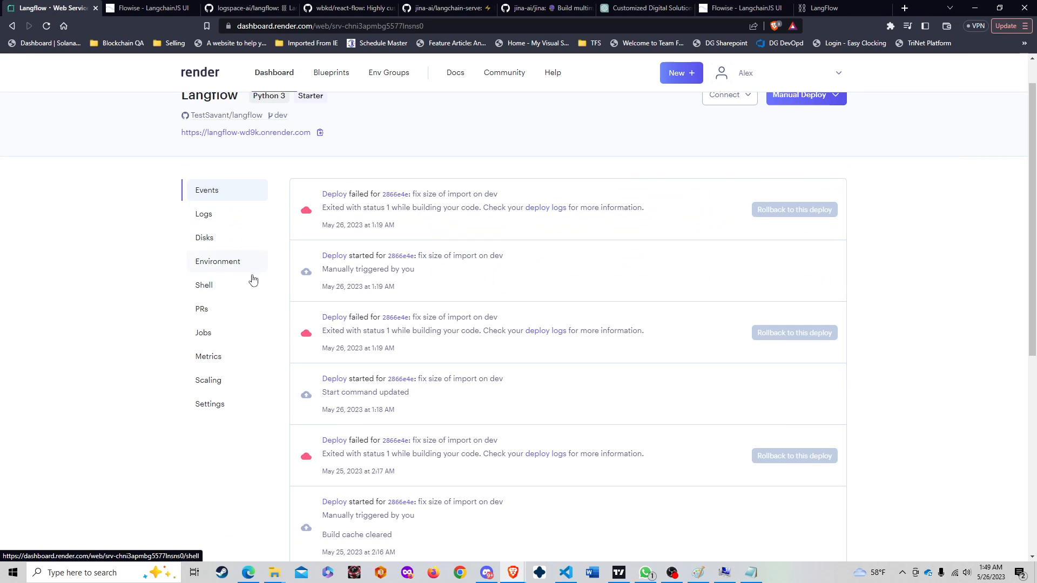
pyautogui.click(215, 215)
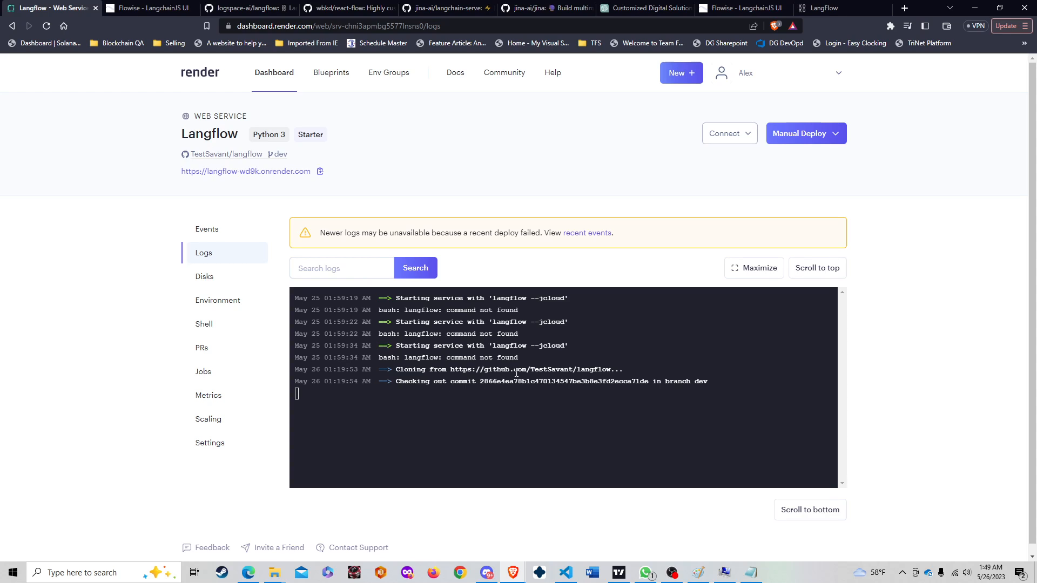
# - Manually deploy the latest commit of the Langflow service and highlight the missing-distribution error in the build log
pyautogui.click(811, 135)
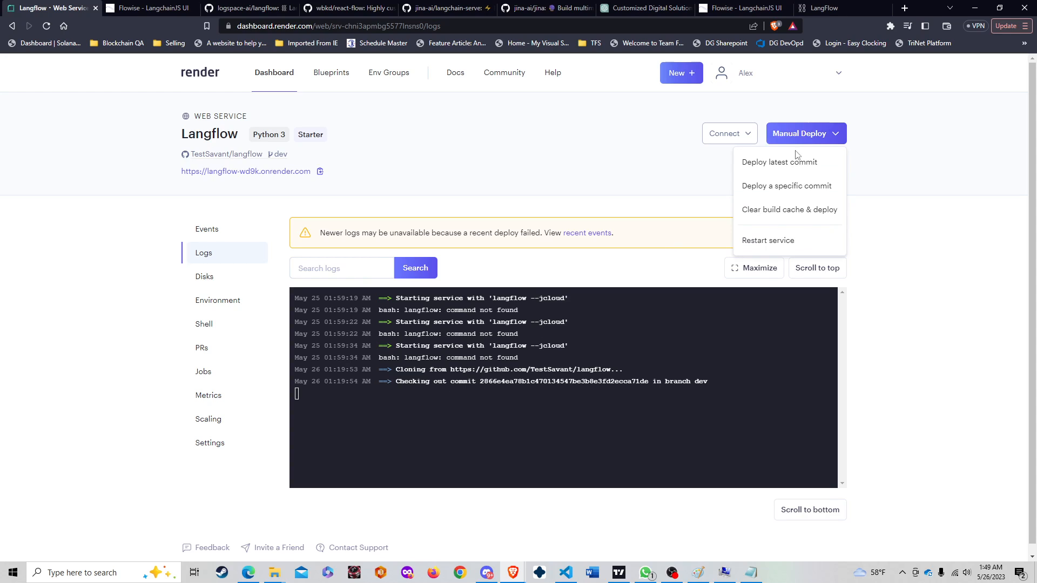
pyautogui.click(785, 165)
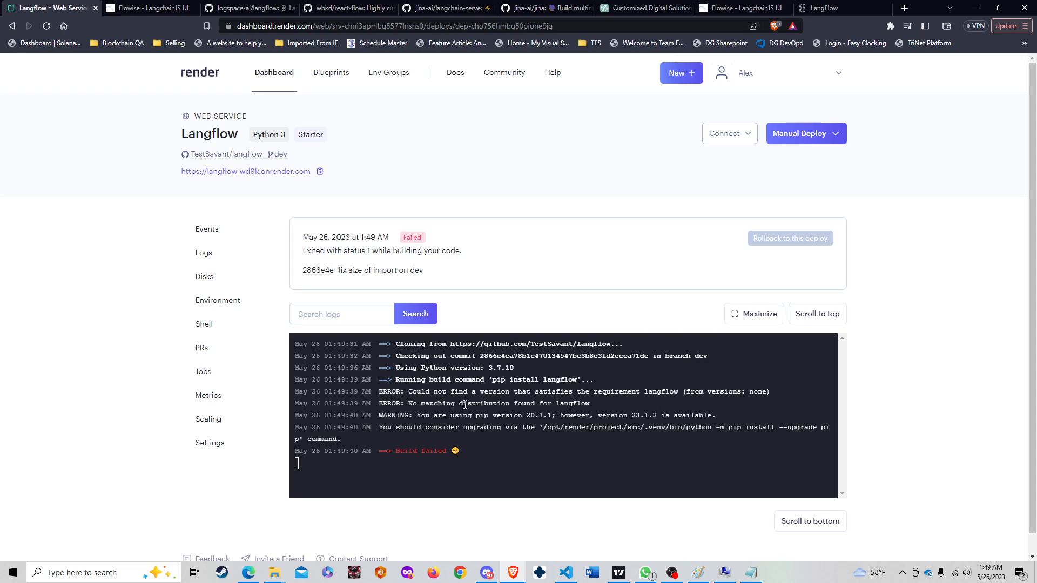
pyautogui.moveTo(409, 403); pyautogui.dragTo(591, 404)
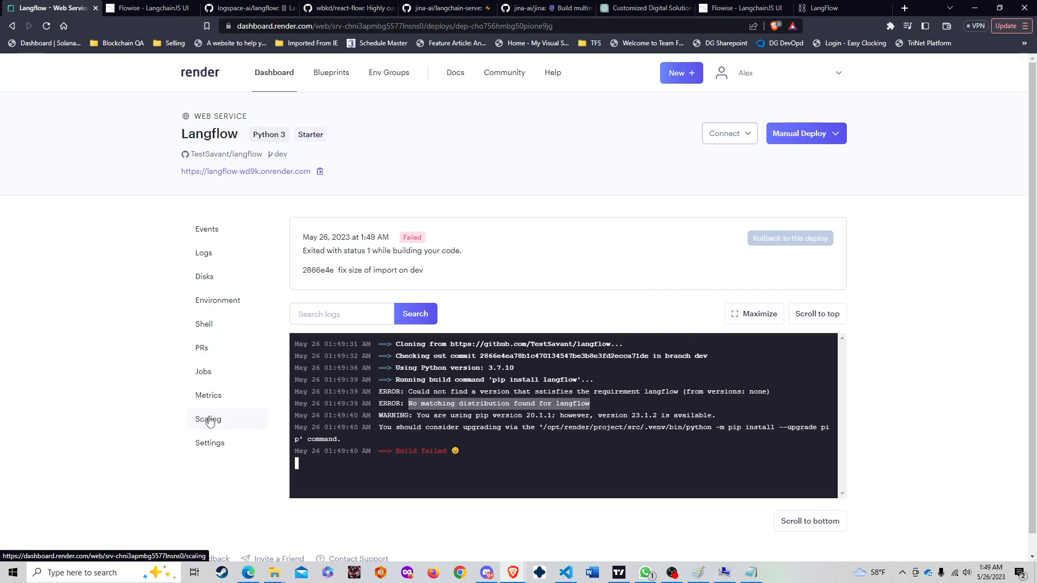
# - Open the Langflow service's settings and review its build and start commands
pyautogui.click(210, 442)
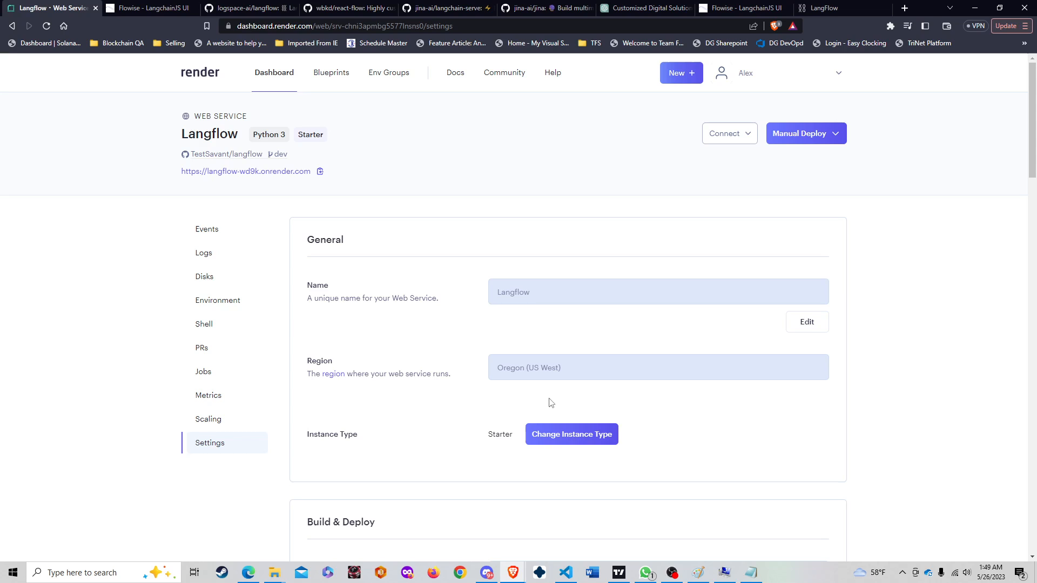
pyautogui.scroll(-8, 408, 405)
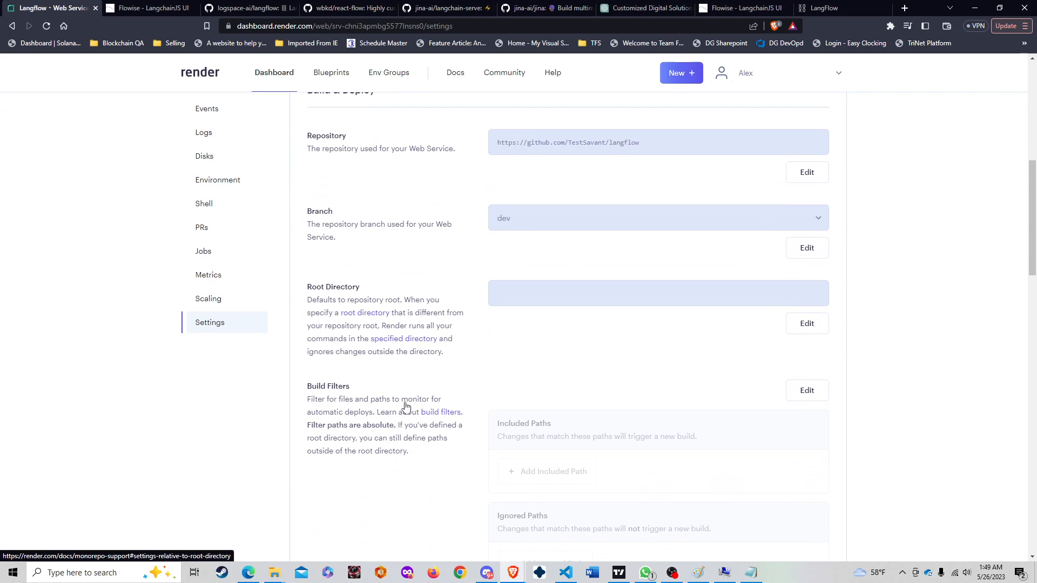
pyautogui.scroll(-7, 406, 407)
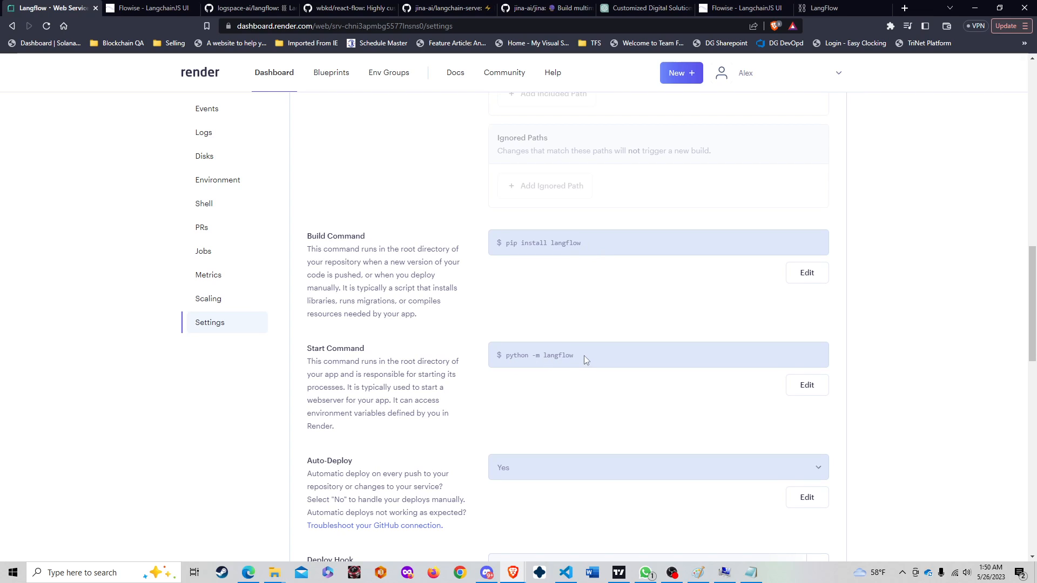
# - Open the logspace-ai/langflow repository on GitHub and look at its main page header and fork option
pyautogui.click(263, 7)
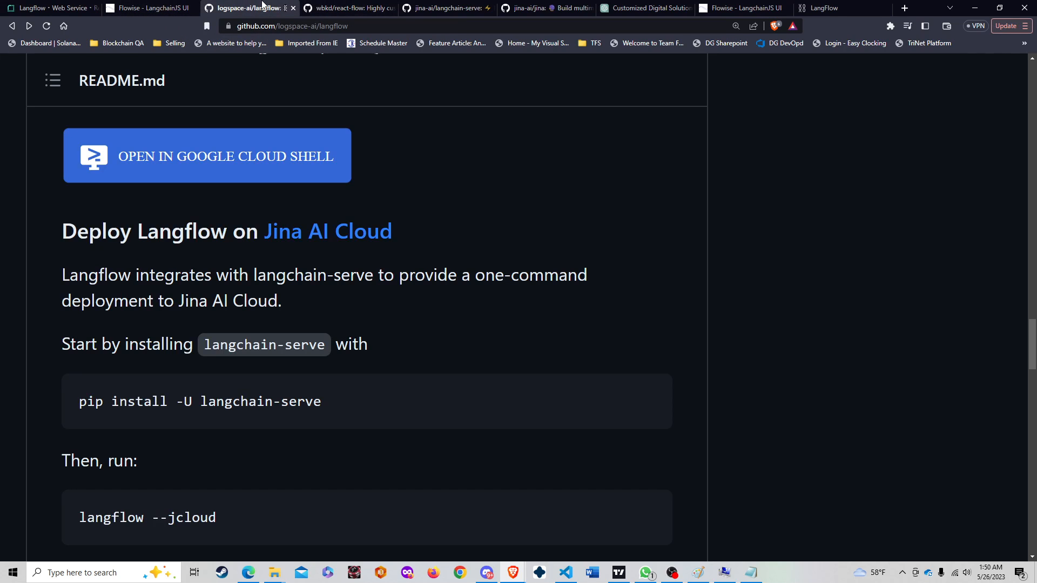
pyautogui.scroll(10, 327, 389)
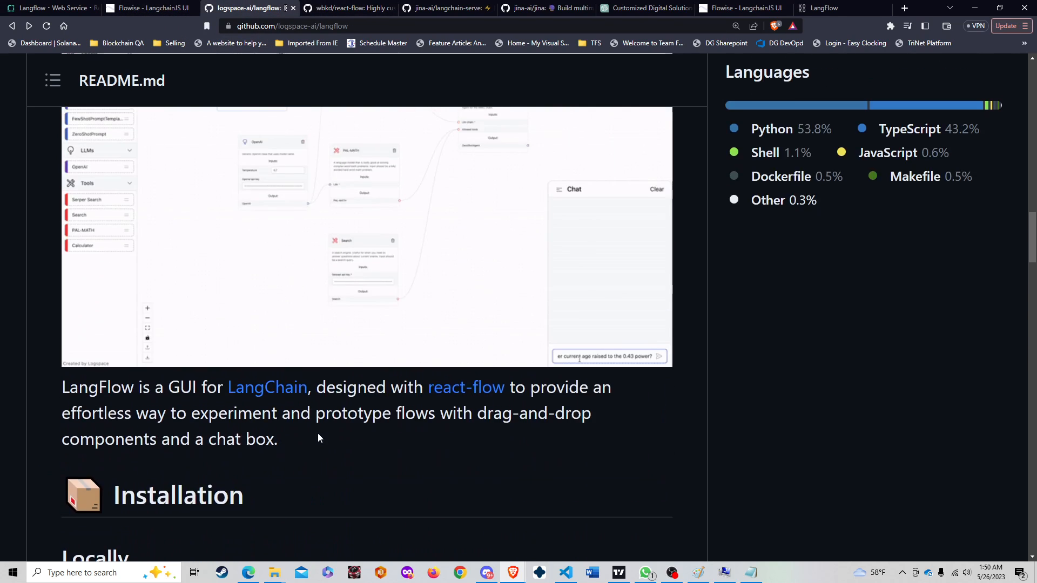
pyautogui.scroll(15, 317, 433)
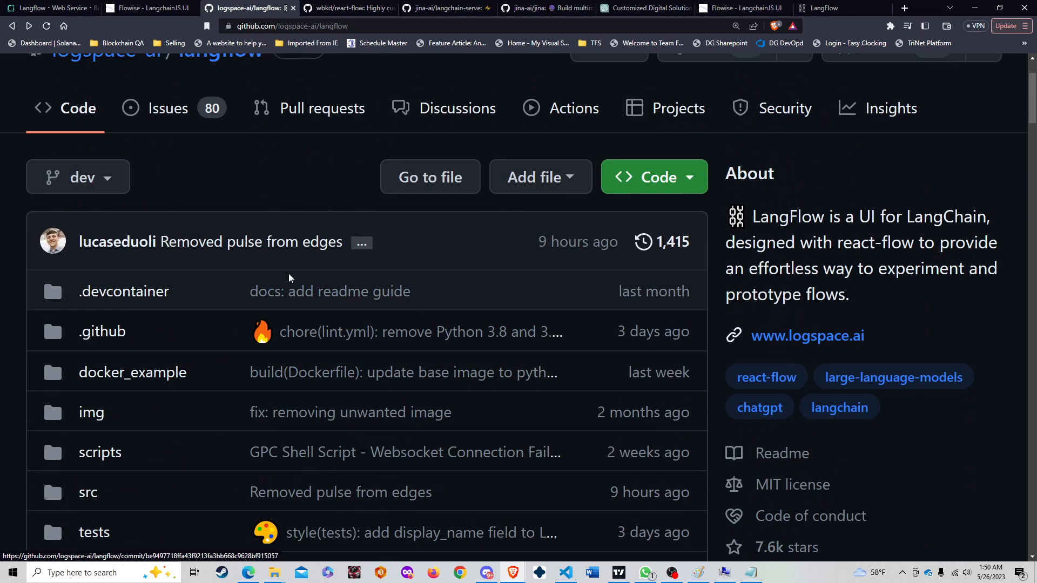
pyautogui.scroll(2, 289, 278)
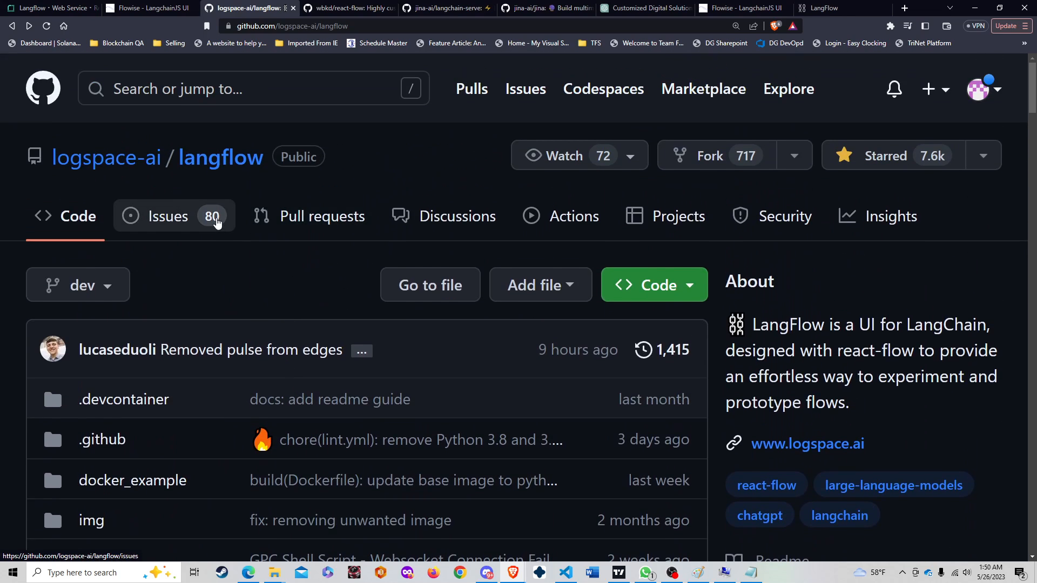
pyautogui.hotkey('ctrl', '-')
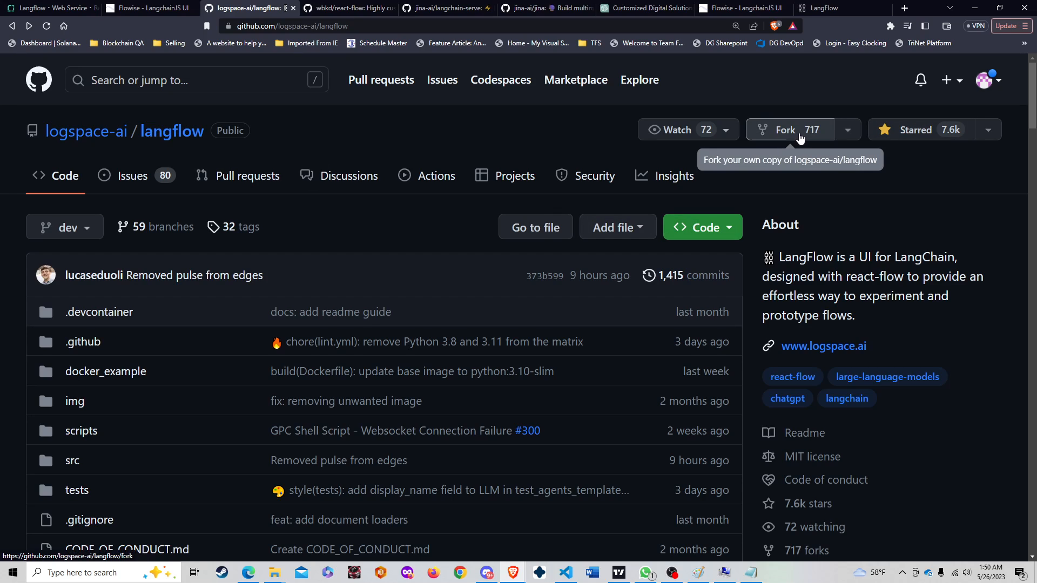
# - Review the Langflow repository's file list and the README's local installation, run command and Google Cloud deployment sections
pyautogui.scroll(-15, 210, 301)
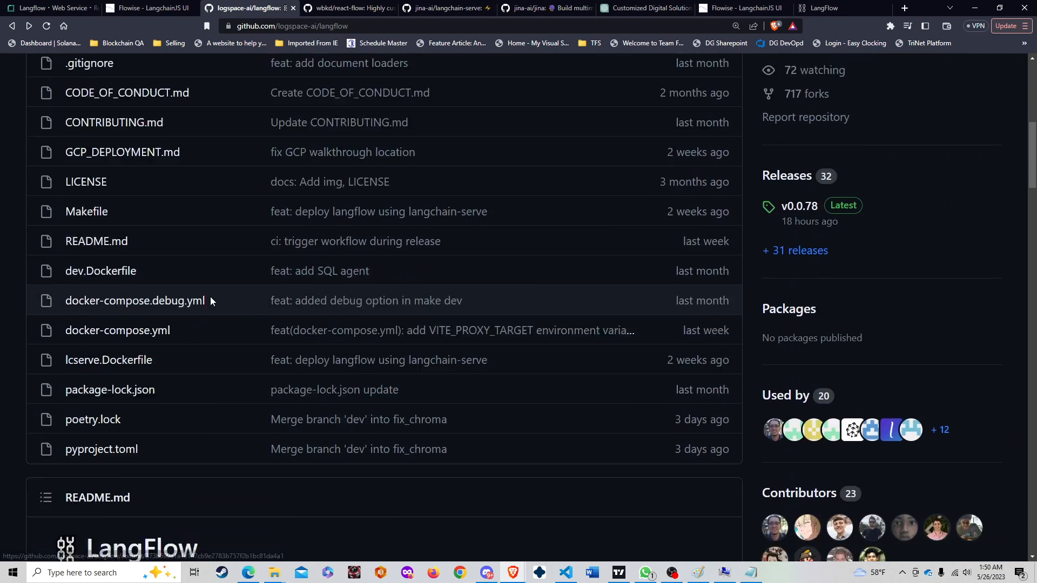
pyautogui.scroll(4, 210, 302)
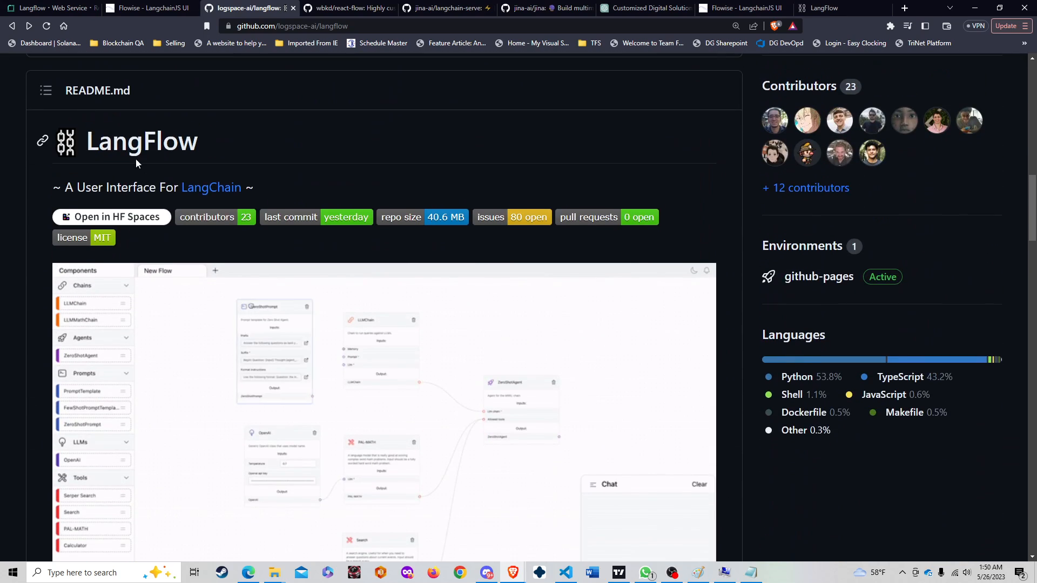
pyautogui.scroll(-6, 127, 216)
pyautogui.scroll(-4, 120, 242)
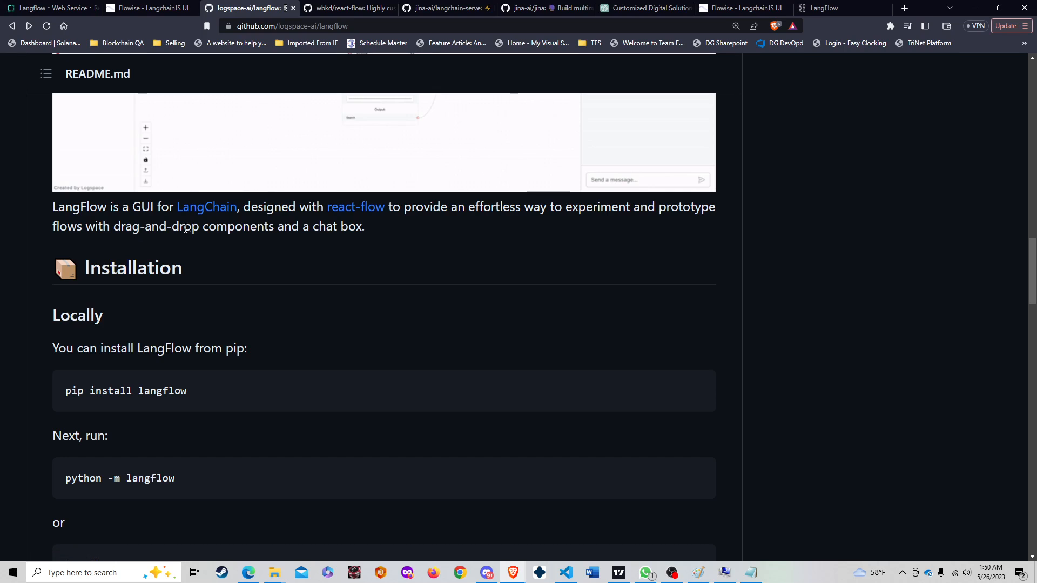
pyautogui.scroll(7, 106, 259)
pyautogui.scroll(4, 108, 280)
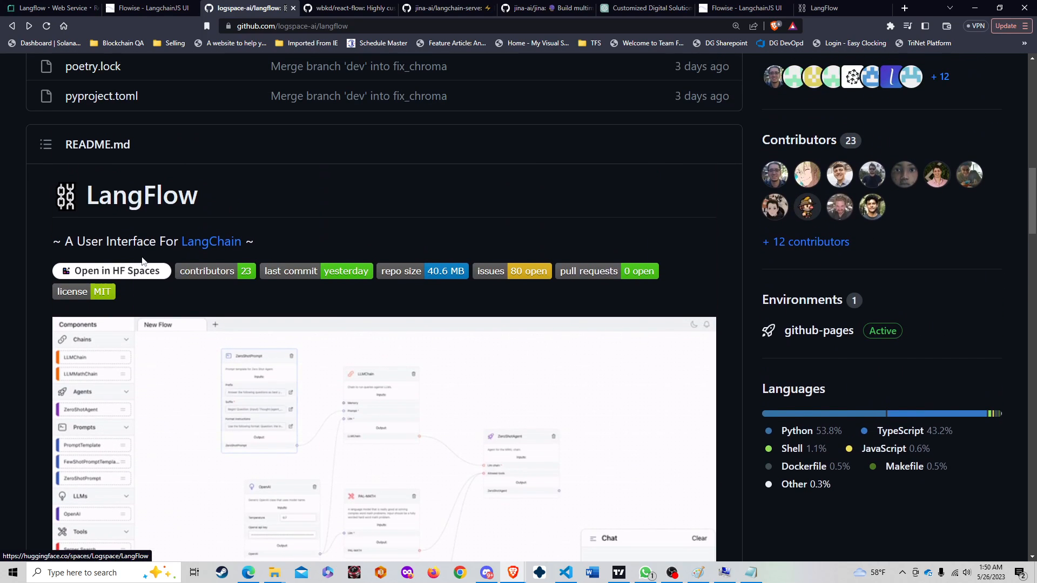
pyautogui.scroll(2, 195, 250)
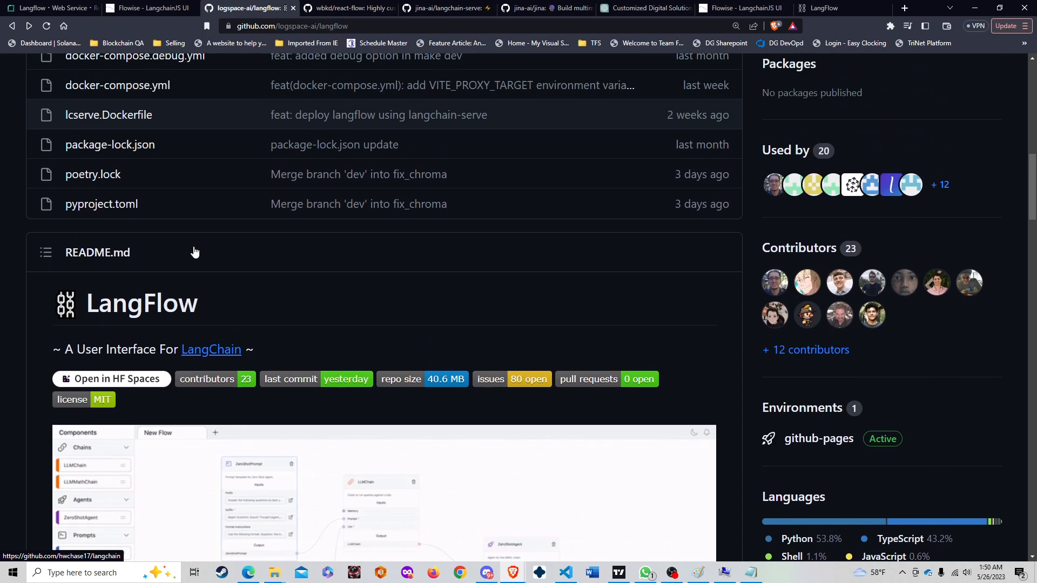
pyautogui.scroll(-8, 95, 299)
pyautogui.scroll(-6, 95, 298)
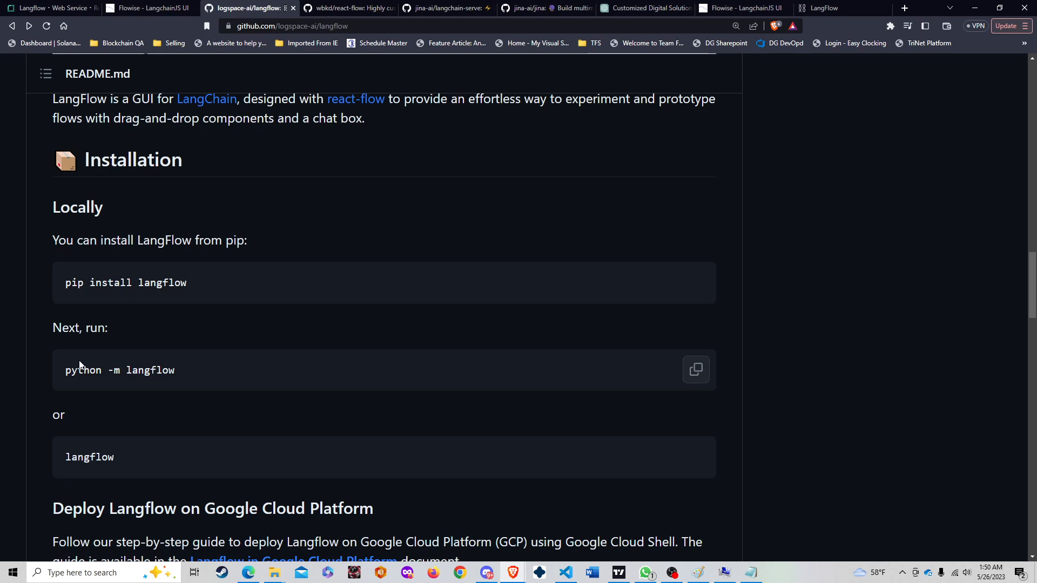
pyautogui.scroll(-2, 146, 378)
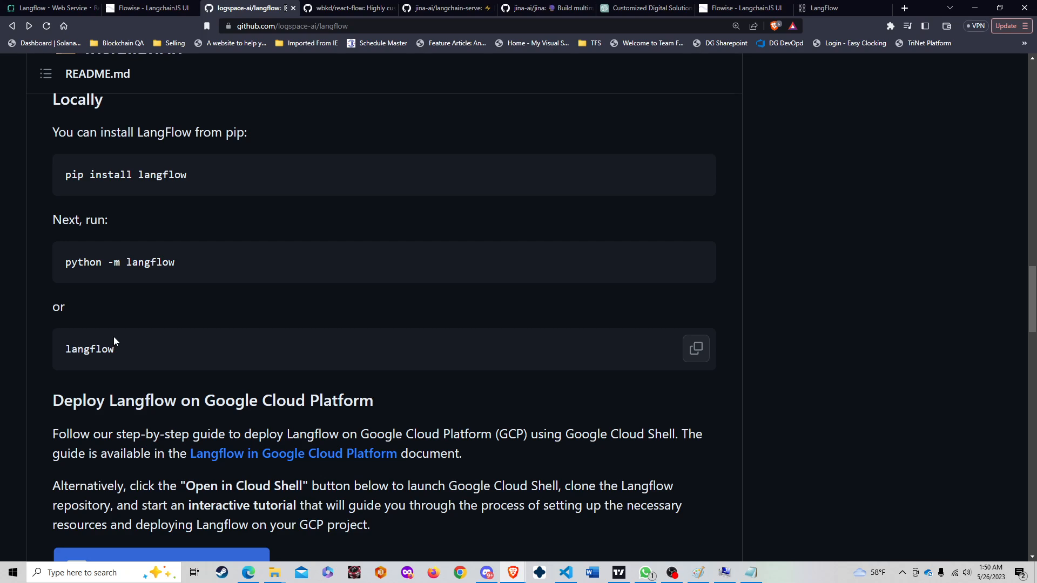
pyautogui.scroll(-2, 125, 338)
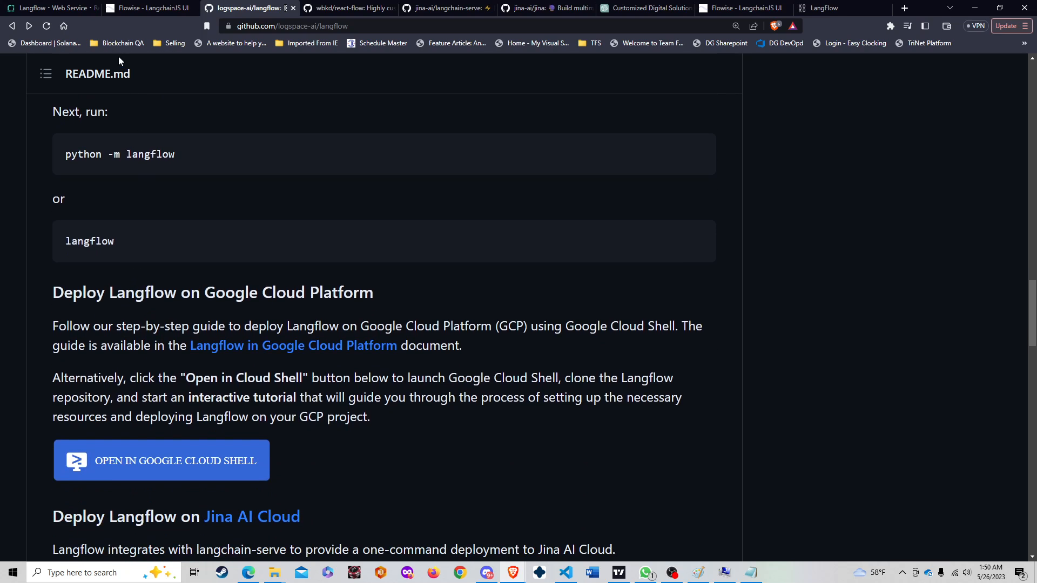
# - Recheck the Langflow service's build and start commands on Render and look at the hosted Flowise site
pyautogui.click(52, 8)
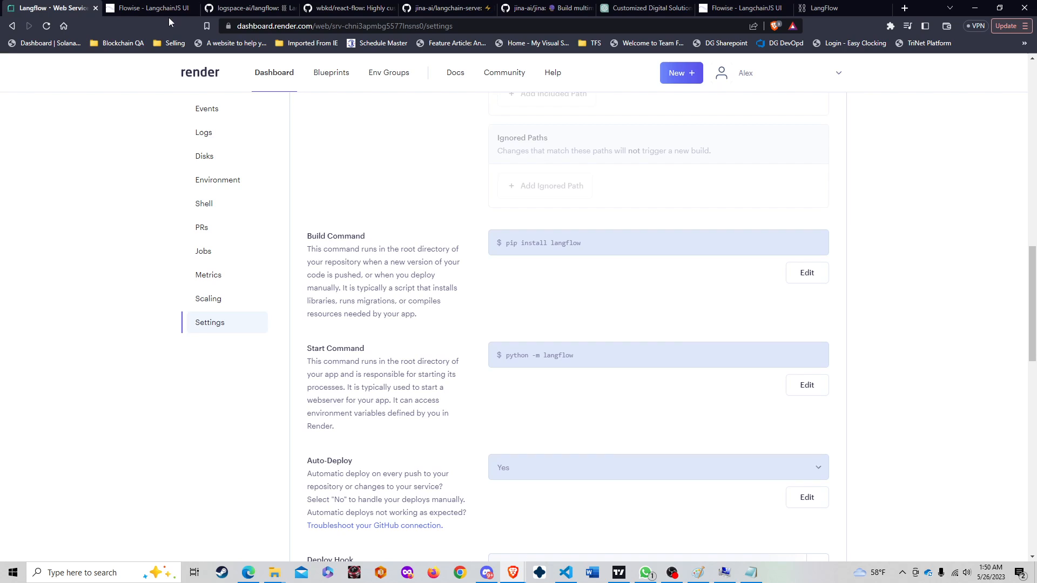
pyautogui.click(151, 8)
pyautogui.click(245, 8)
pyautogui.click(155, 6)
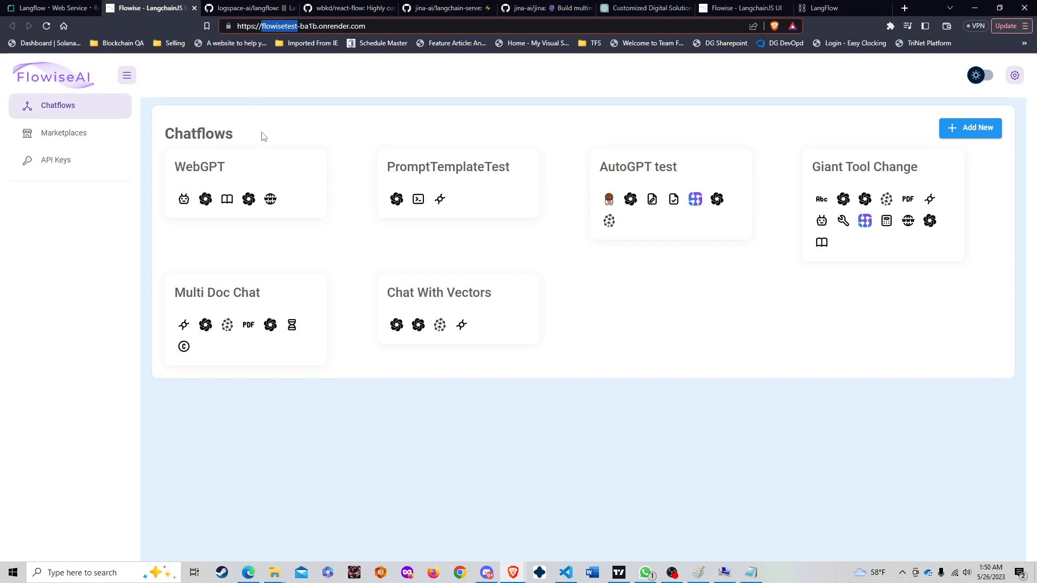
# - Switch to VS Code, stop the local Langflow server in the terminal and deactivate its virtual environment
pyautogui.hotkey('alt', 'Tab')
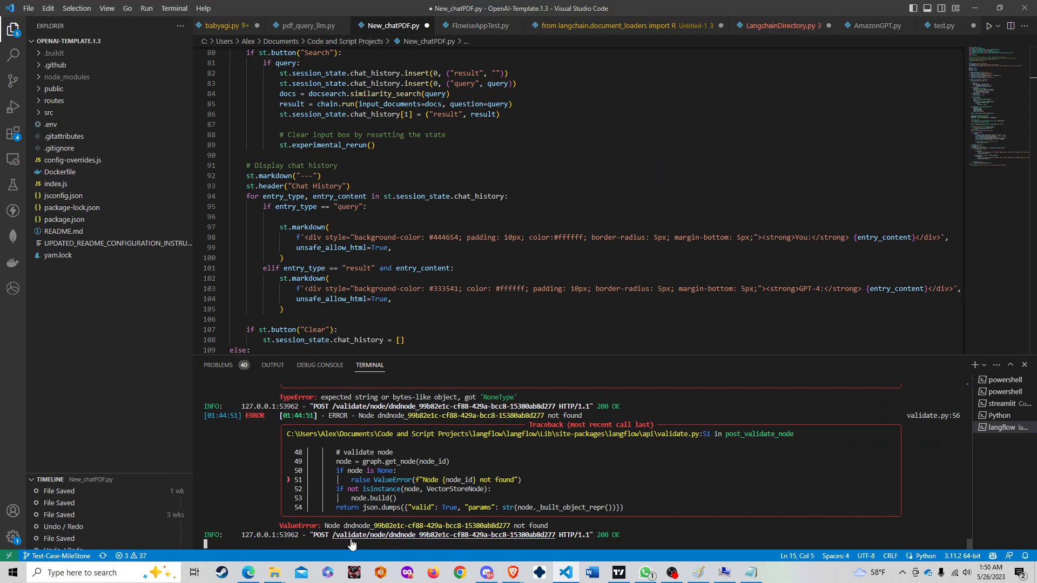
pyautogui.hotkey('ctrl', 'c')
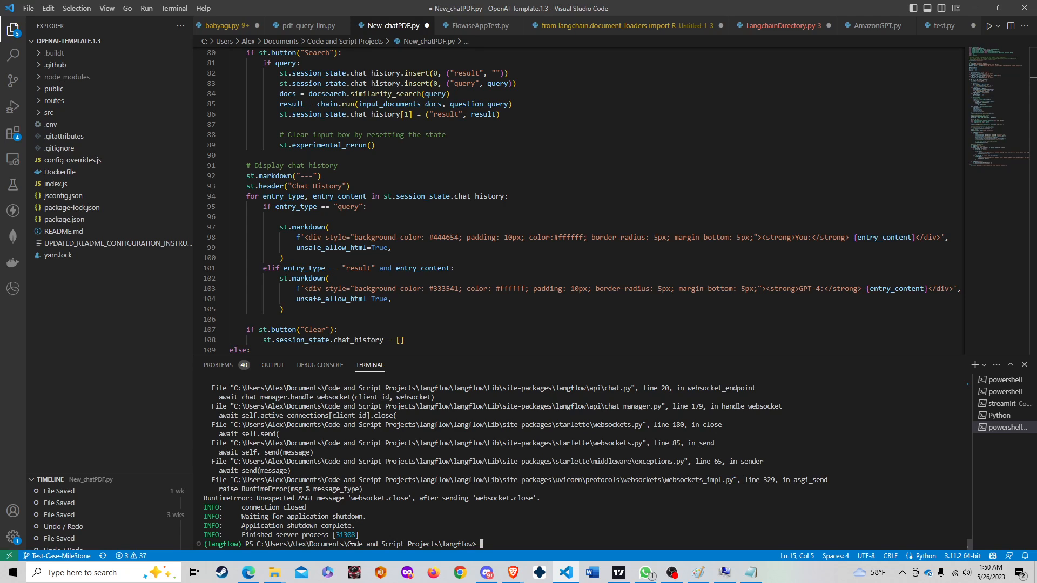
pyautogui.write('virtualenv .langflow')
pyautogui.press('Escape')
pyautogui.write('deactivate')
pyautogui.press('Return')
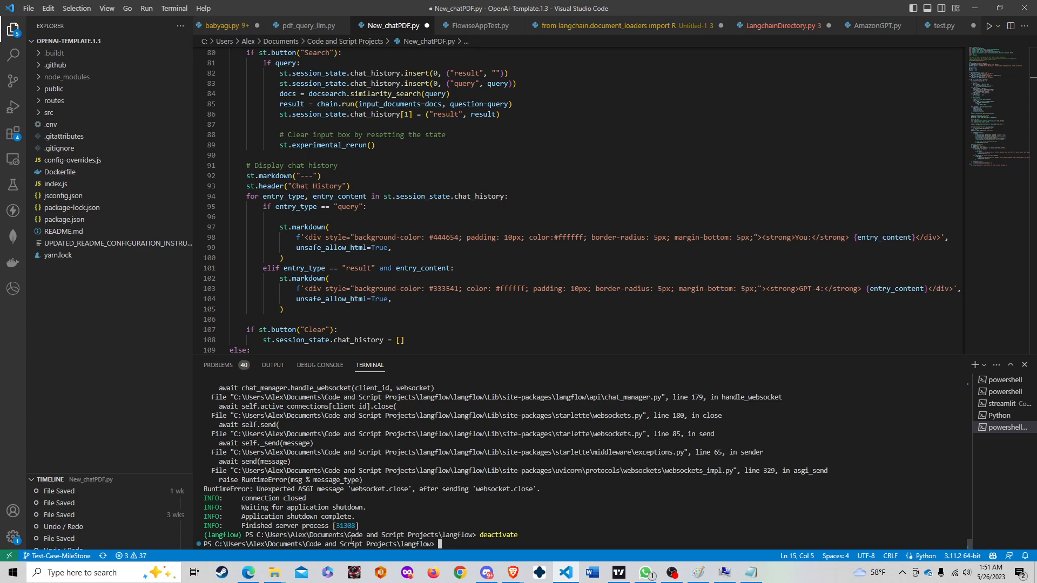
# - Recall the earlier virtualenv and git clone commands for Langflow from the terminal history without running them
pyautogui.write('clear')
pyautogui.press('Up')
pyautogui.press('Up')
pyautogui.press('Up')
pyautogui.press('Up')
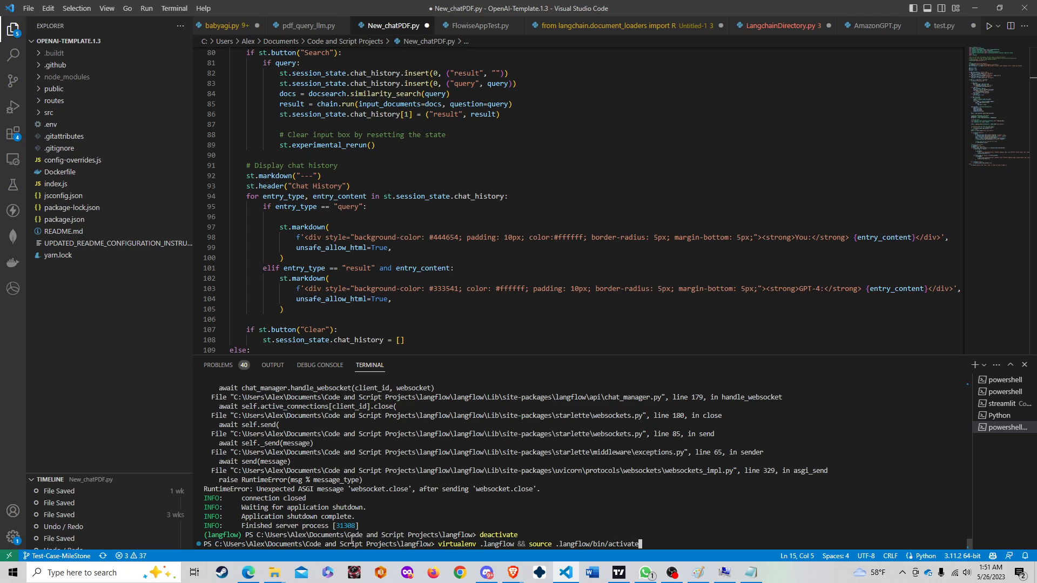
pyautogui.press('Up')
pyautogui.press('Up')
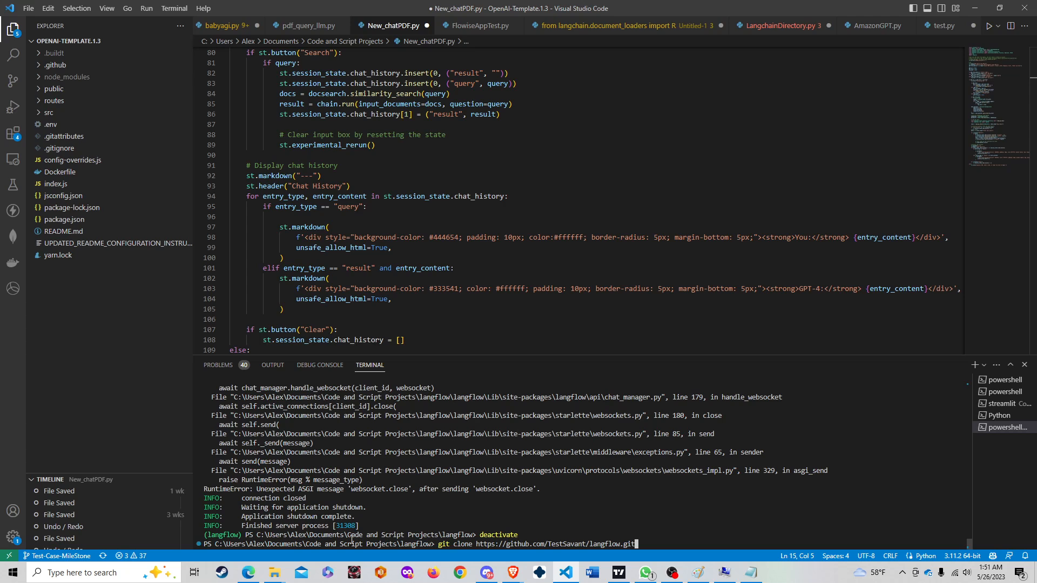
# - Return to the original logspace-ai/langflow repository in the browser and look at its code access options
pyautogui.hotkey('alt', 'Tab')
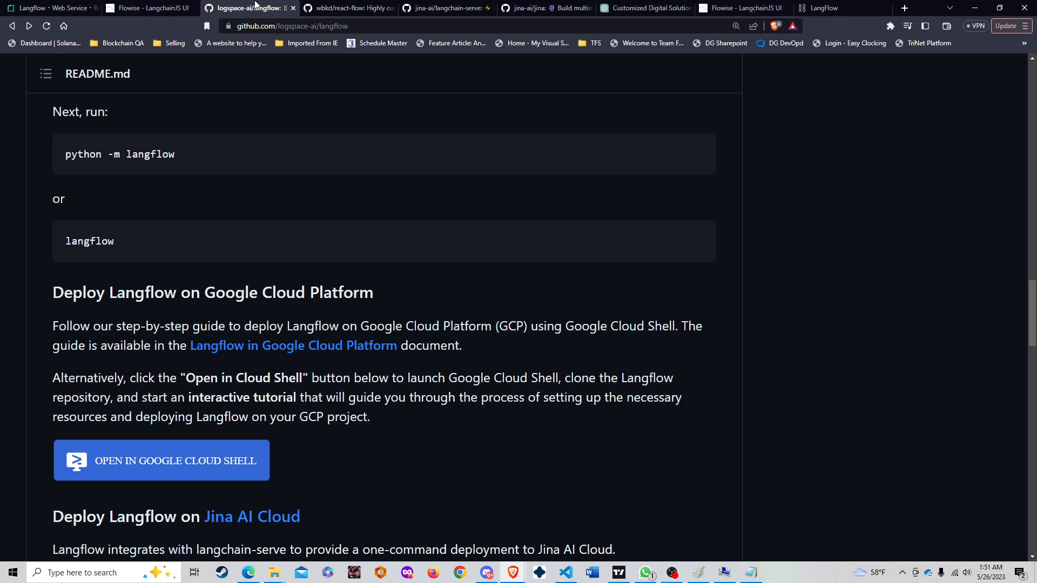
pyautogui.click(249, 8)
pyautogui.scroll(20, 310, 185)
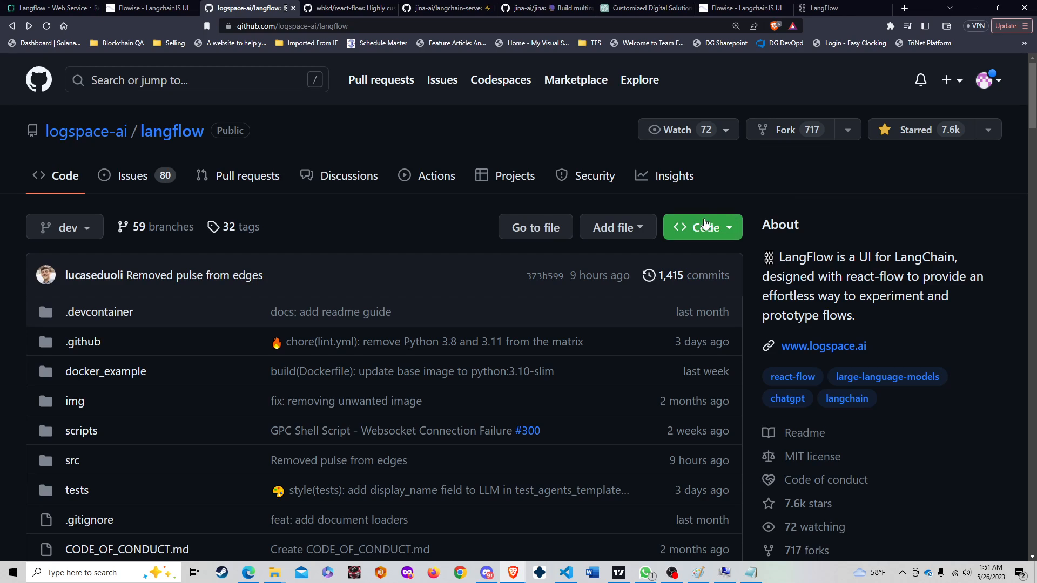
pyautogui.click(700, 227)
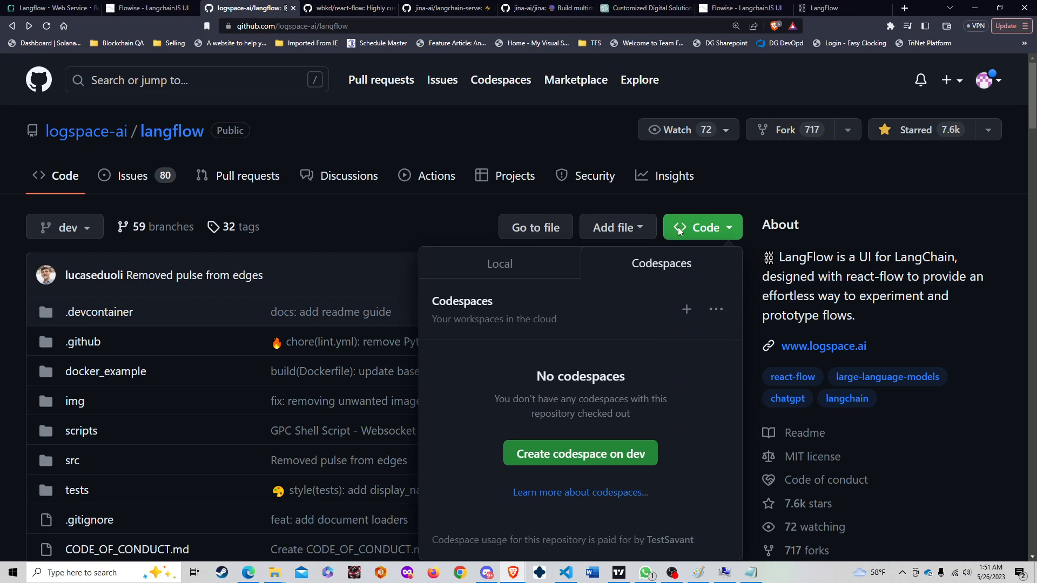
pyautogui.click(416, 214)
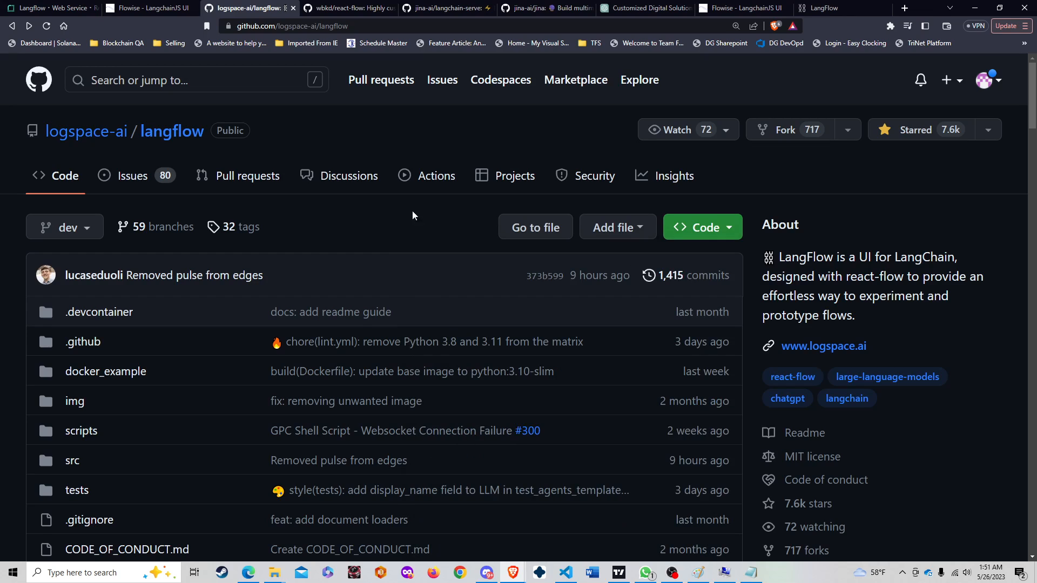
# - Go to the signed-in account's own repositories and open its langflow fork
pyautogui.click(986, 80)
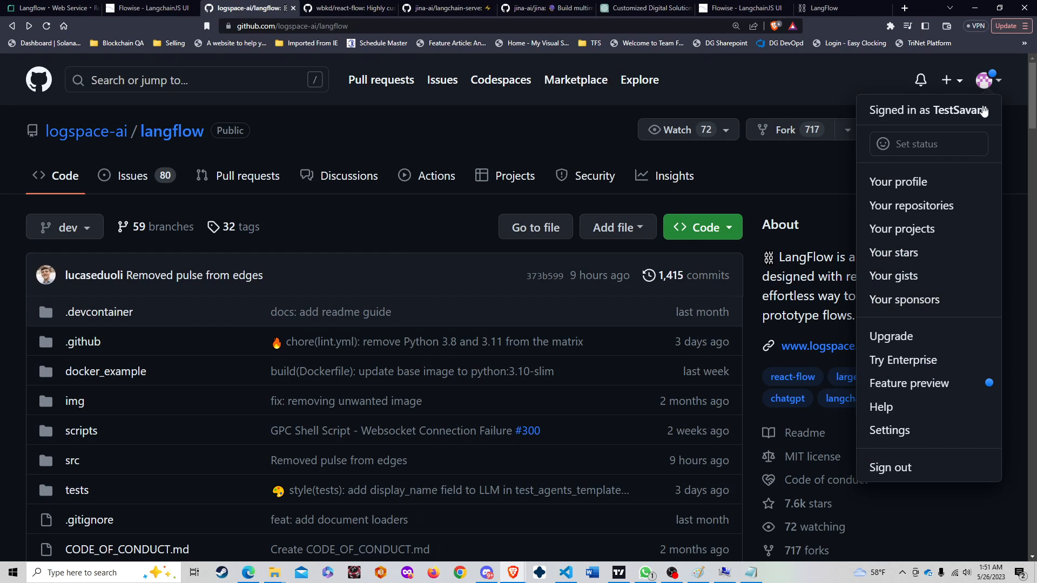
pyautogui.click(926, 206)
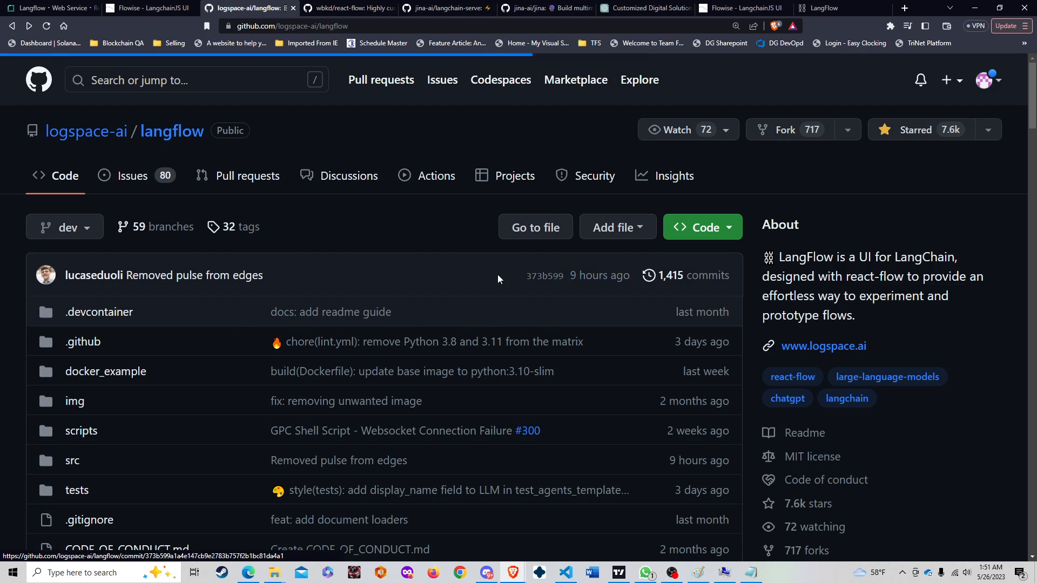
pyautogui.scroll(-4, 349, 283)
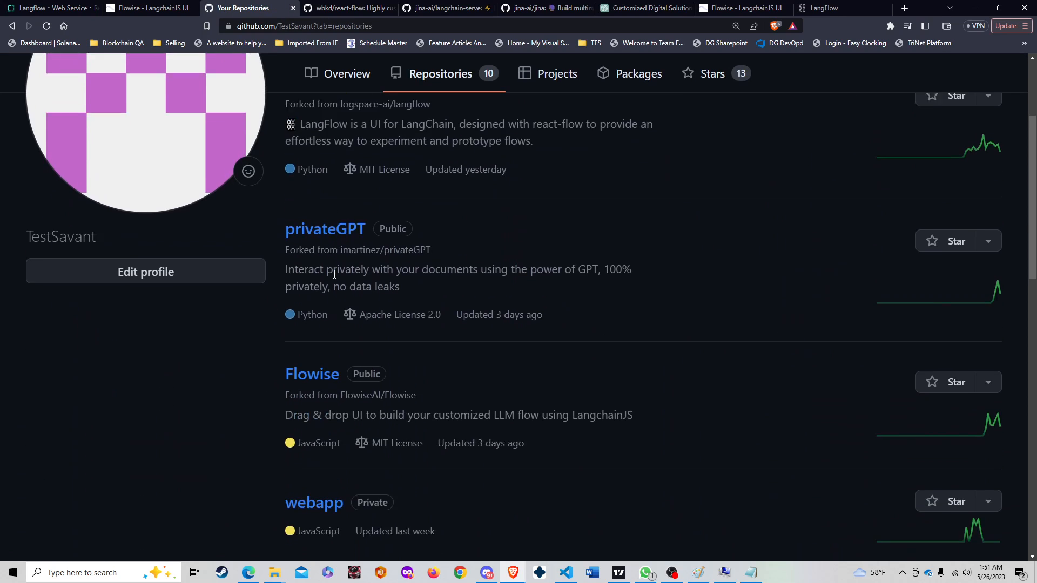
pyautogui.scroll(4, 323, 330)
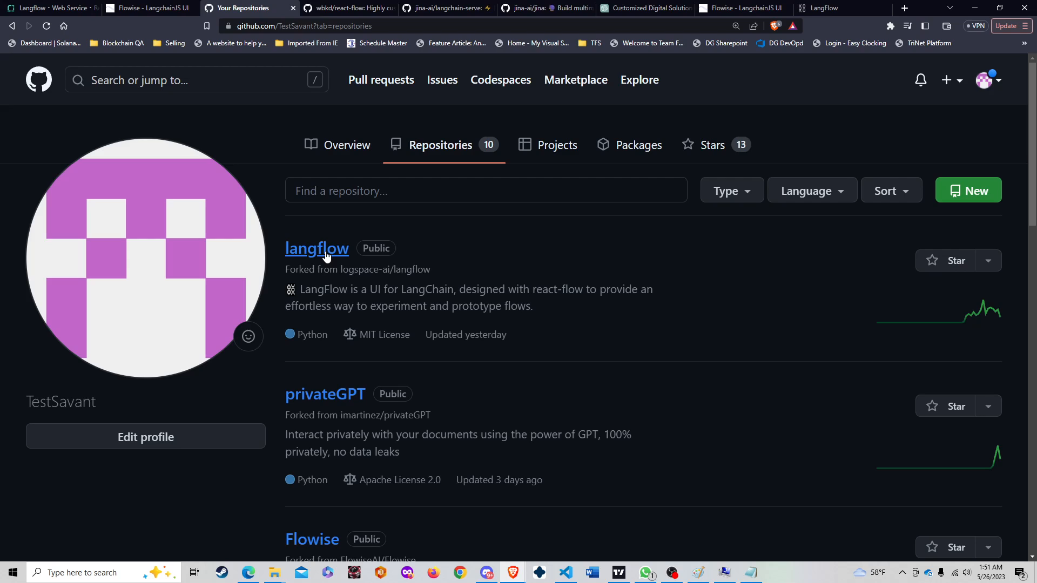
pyautogui.click(326, 256)
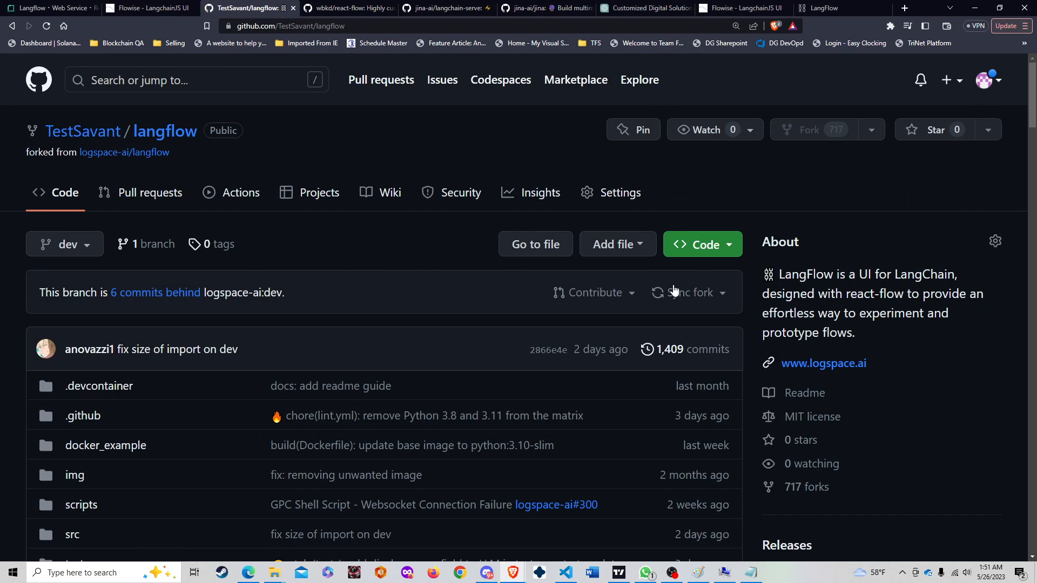
# - Copy the HTTPS clone URL of the langflow fork
pyautogui.click(711, 238)
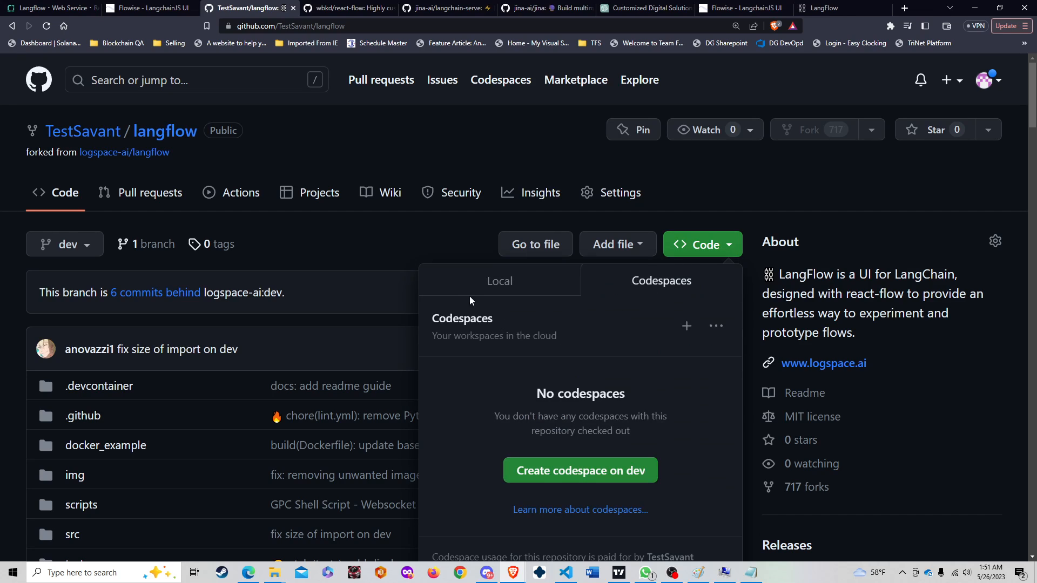
pyautogui.scroll(-2, 406, 258)
pyautogui.scroll(-1, 406, 258)
pyautogui.click(411, 152)
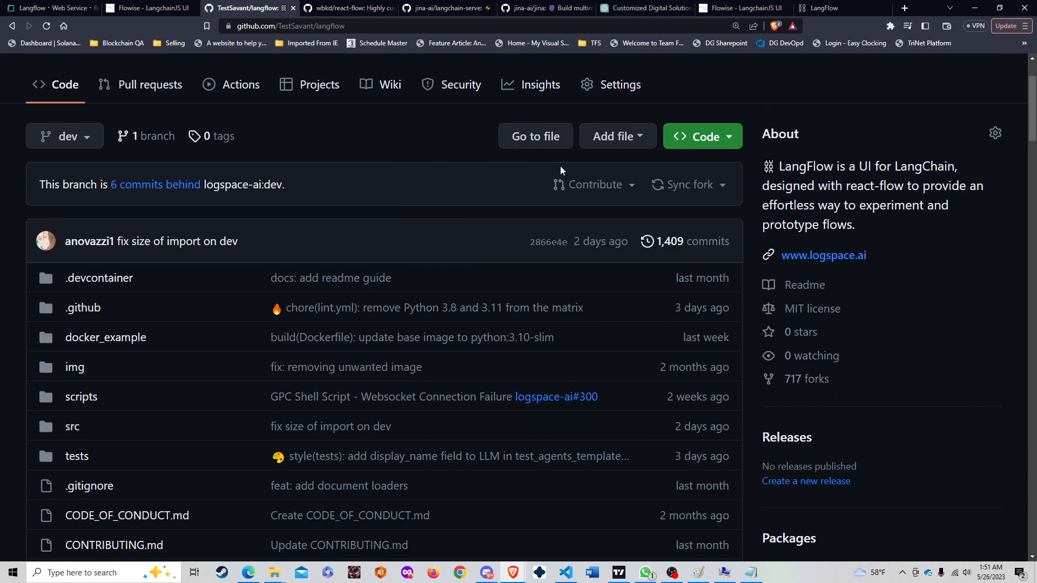
pyautogui.click(542, 139)
pyautogui.hotkey('alt', 'Left')
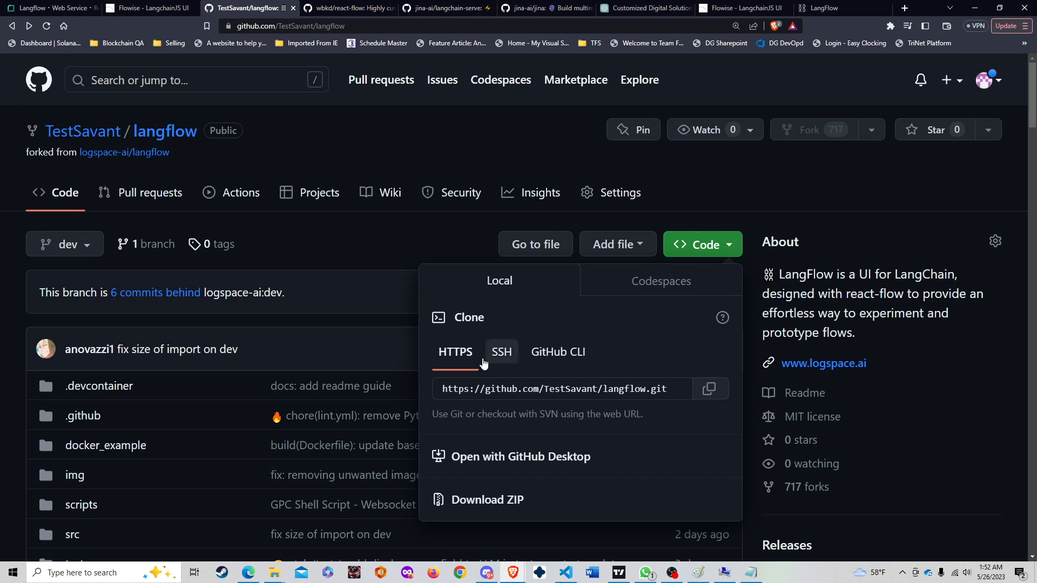
pyautogui.click(711, 390)
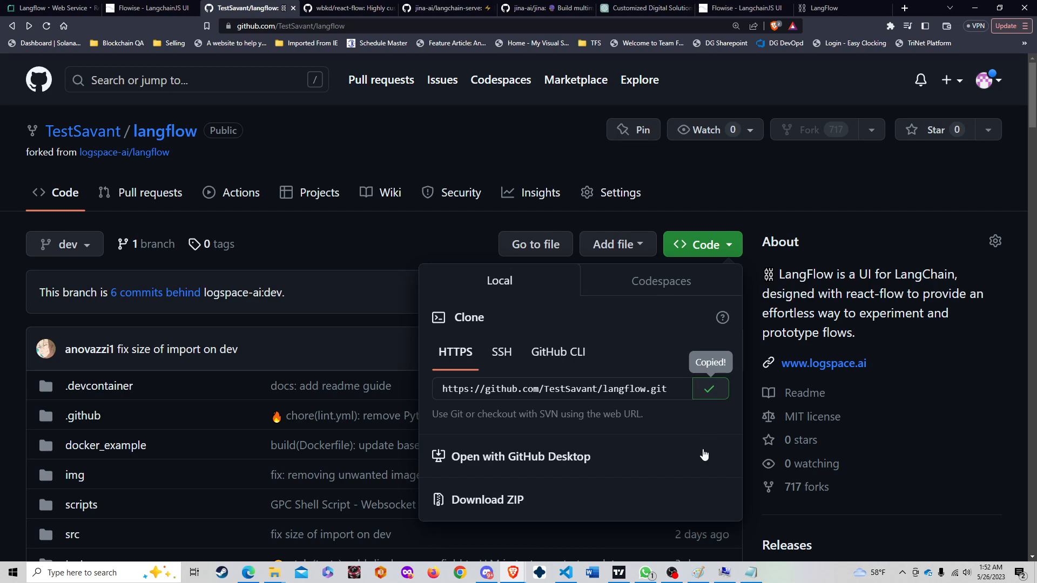
# - Switch to the Visual Studio Code terminal and create a virtual environment with "python -m venv langflow"
pyautogui.hotkey('alt', 'Tab')
pyautogui.hotkey('ctrl', 'v')
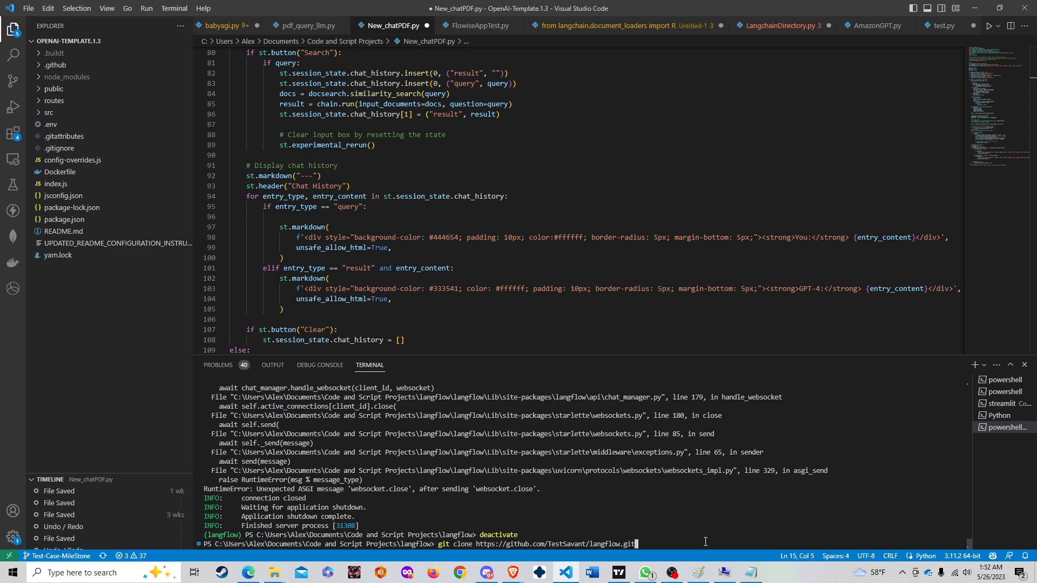
pyautogui.press('Down')
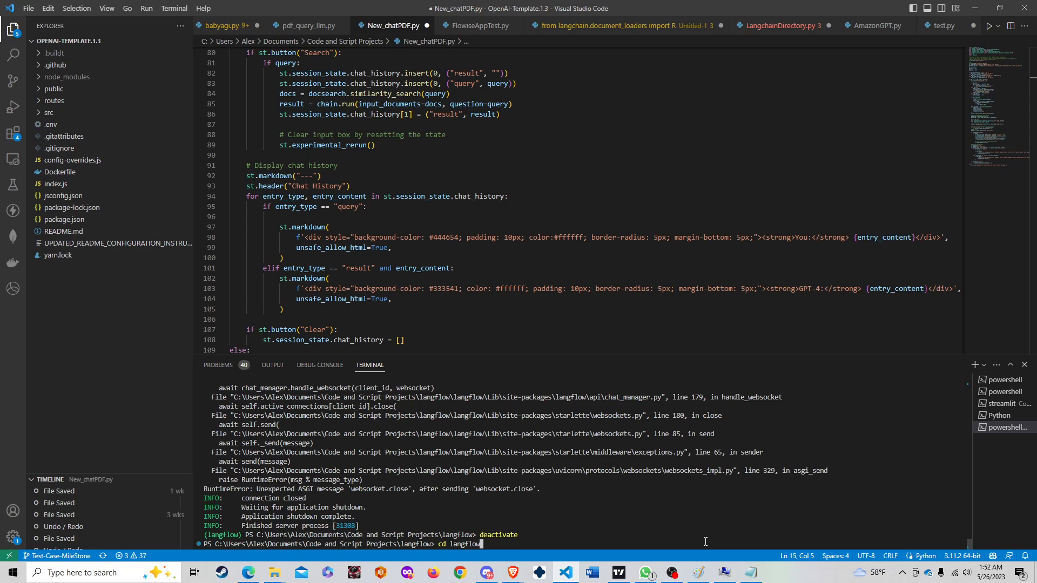
pyautogui.press('Down')
pyautogui.press('Up')
pyautogui.press('Down')
pyautogui.press('Return')
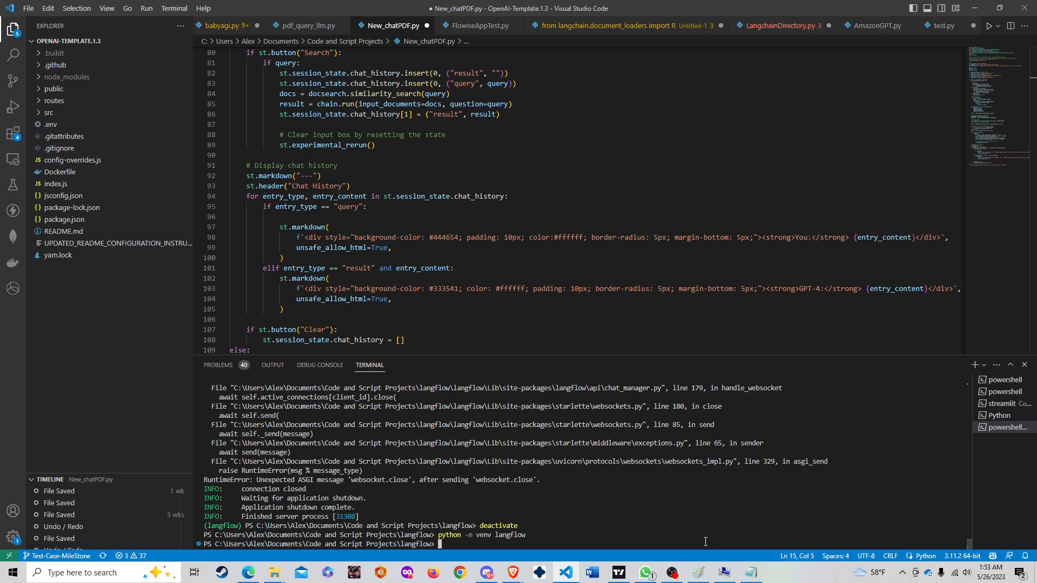
# - Recall the virtualenv command from the terminal history and run "virtualenv .langflow"
pyautogui.press('Up')
pyautogui.press('Up')
pyautogui.press('Up')
pyautogui.press('Up')
pyautogui.press('Up')
pyautogui.press('Up')
pyautogui.press('Down')
pyautogui.press('Up')
pyautogui.press('Down')
pyautogui.press('Return')
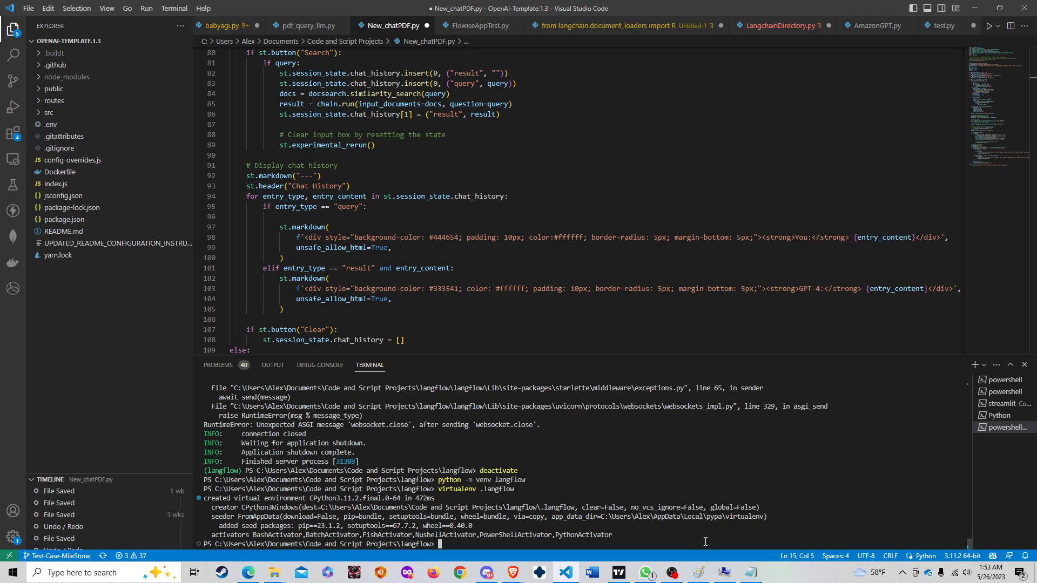
# - Activate the langflow virtual environment by running ".\langflow\Scripts\activate"
pyautogui.press('Up')
pyautogui.press('Up')
pyautogui.press('Up')
pyautogui.press('Up')
pyautogui.press('Up')
pyautogui.press('Return')
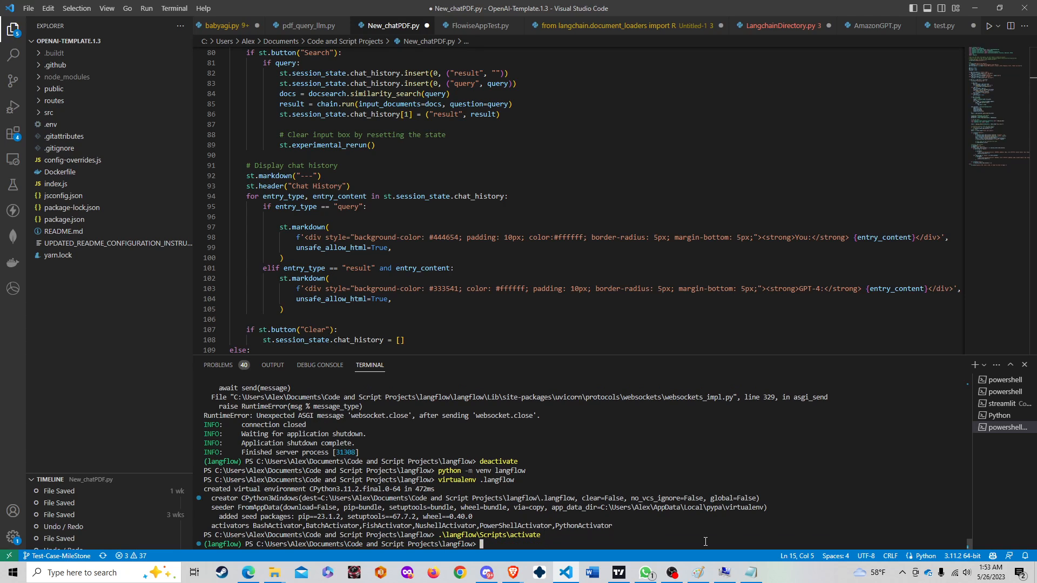
pyautogui.doubleClick(215, 545)
pyautogui.click(491, 540)
pyautogui.press('Up')
pyautogui.press('Up')
pyautogui.press('Up')
pyautogui.press('Up')
pyautogui.press('Up')
pyautogui.press('Up')
pyautogui.press('Up')
pyautogui.press('Up')
pyautogui.press('Up')
pyautogui.press('Down')
pyautogui.press('Down')
pyautogui.press('Down')
pyautogui.press('Down')
pyautogui.press('Return')
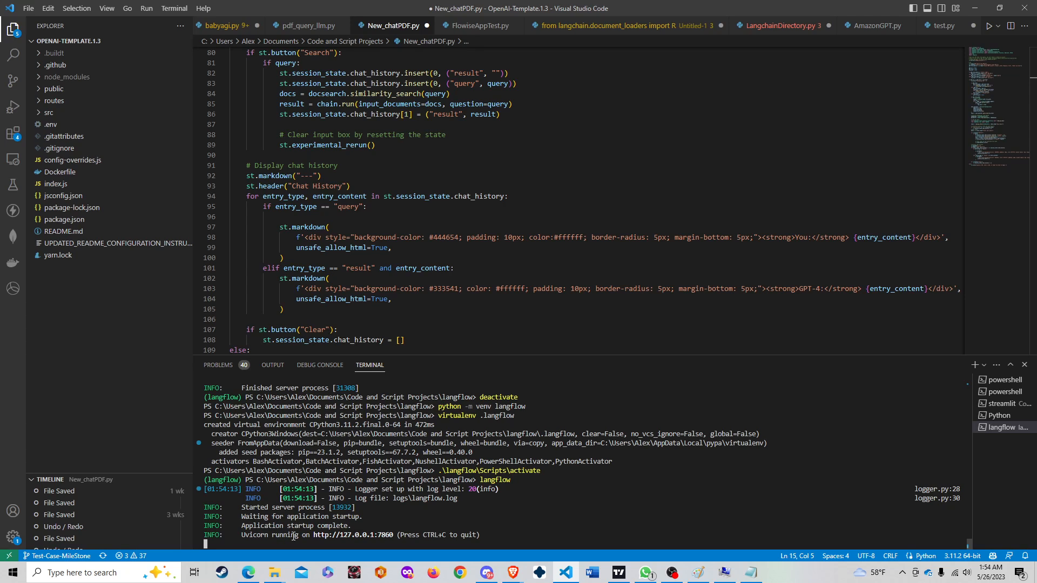
pyautogui.keyDown('ctrl'); pyautogui.click(384, 535); pyautogui.keyUp('ctrl')
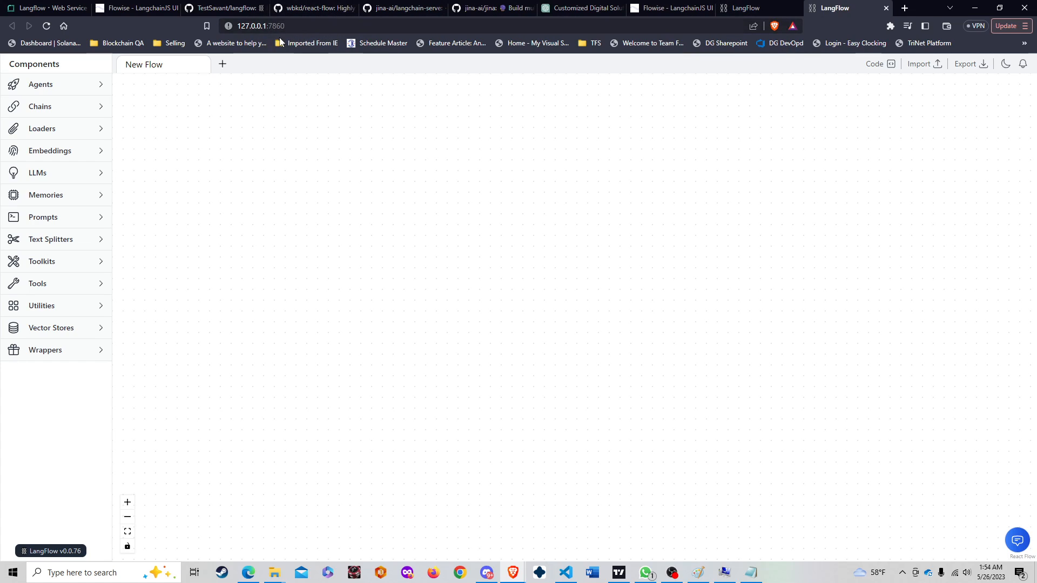
# - Return to the langflow fork on GitHub and read the local installation section of its README
pyautogui.click(216, 6)
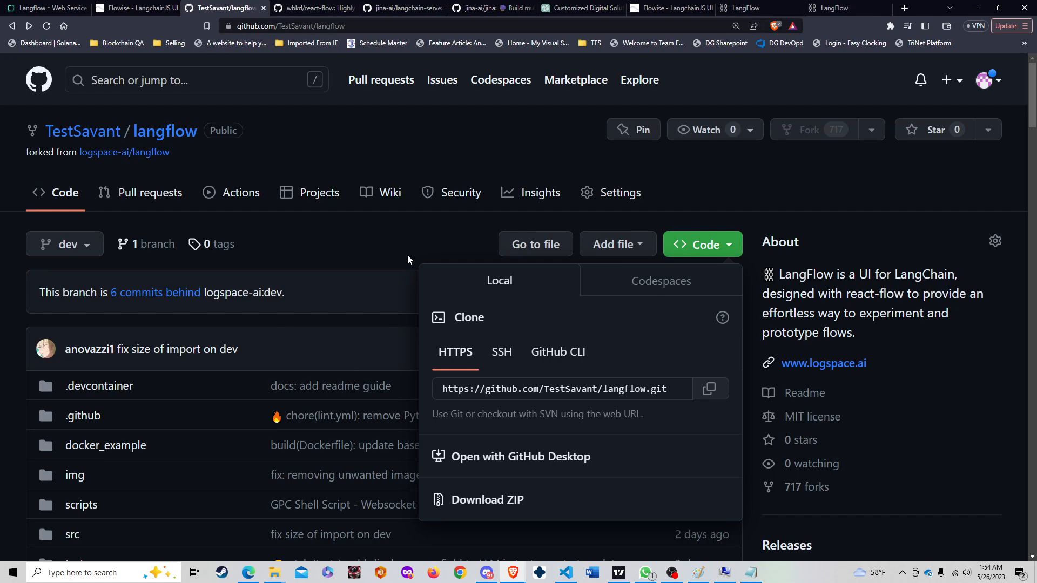
pyautogui.click(376, 228)
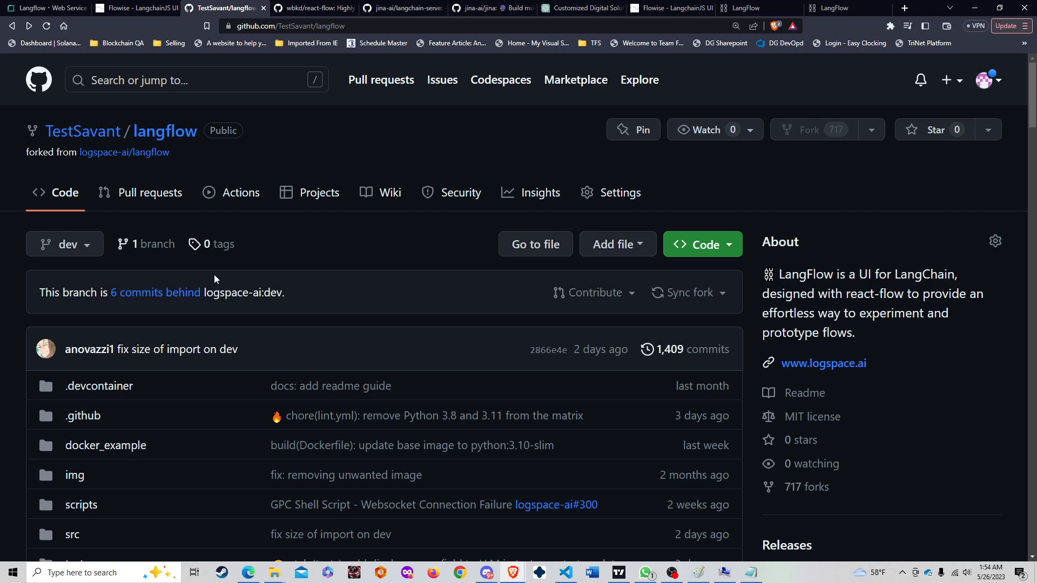
pyautogui.scroll(-15, 184, 272)
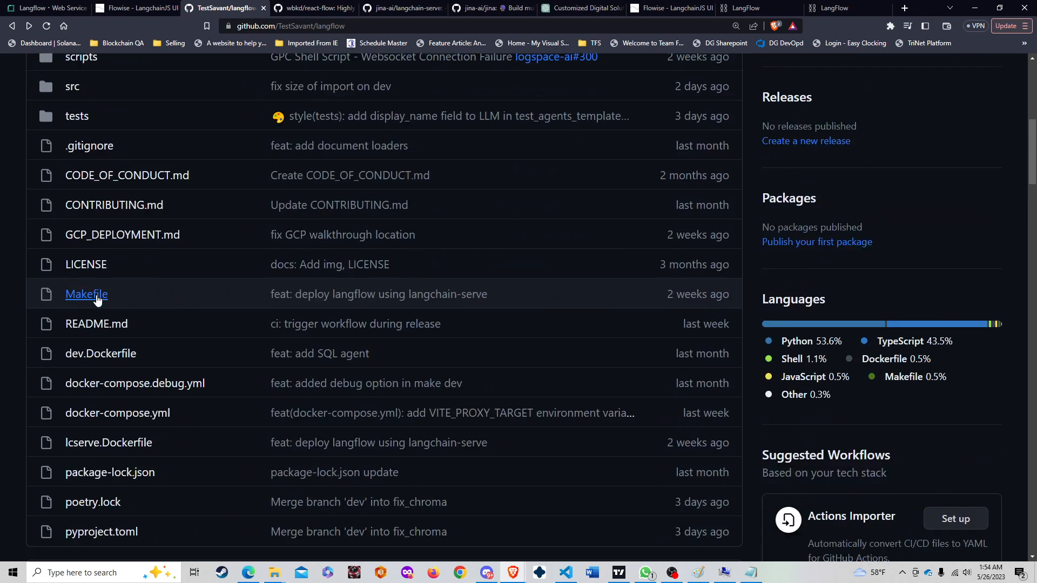
pyautogui.scroll(-10, 97, 292)
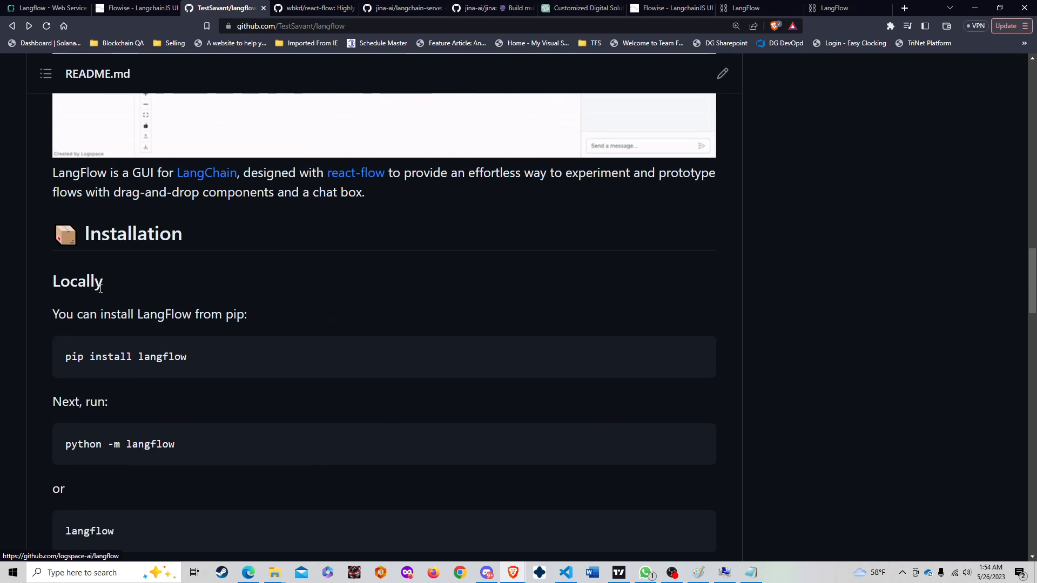
pyautogui.scroll(-1, 111, 267)
pyautogui.scroll(1, 111, 267)
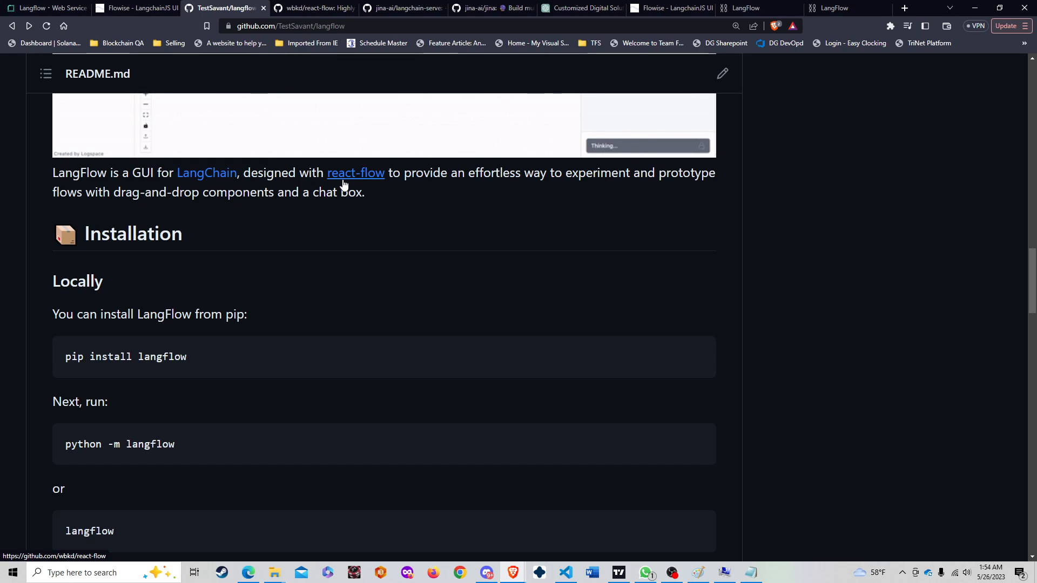
# - Open the wbkd/react-flow repository and examine the introduction and key features in its README
pyautogui.click(328, 4)
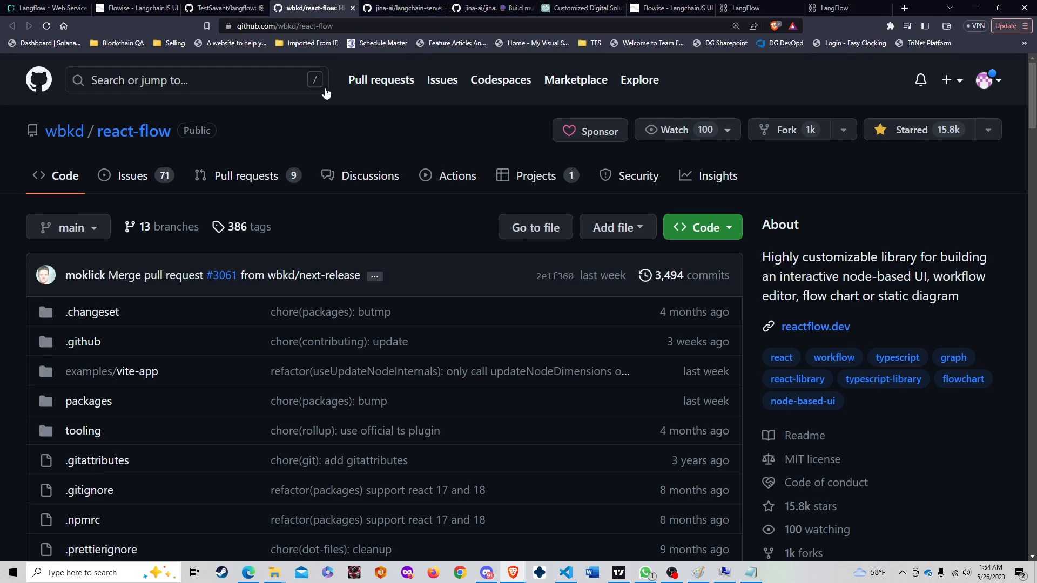
pyautogui.scroll(-7, 198, 344)
pyautogui.scroll(-7, 198, 344)
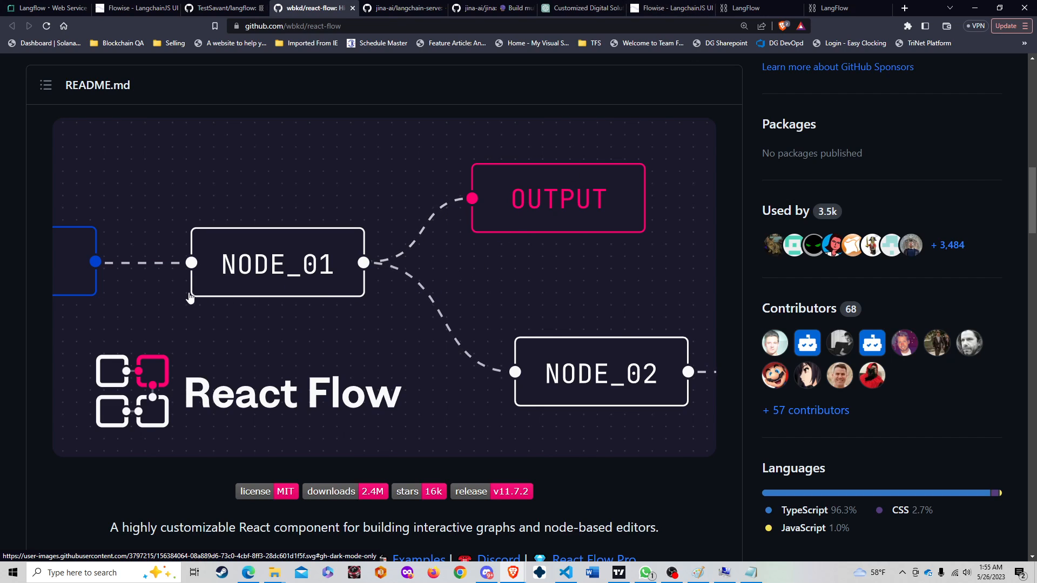
pyautogui.scroll(-3, 174, 317)
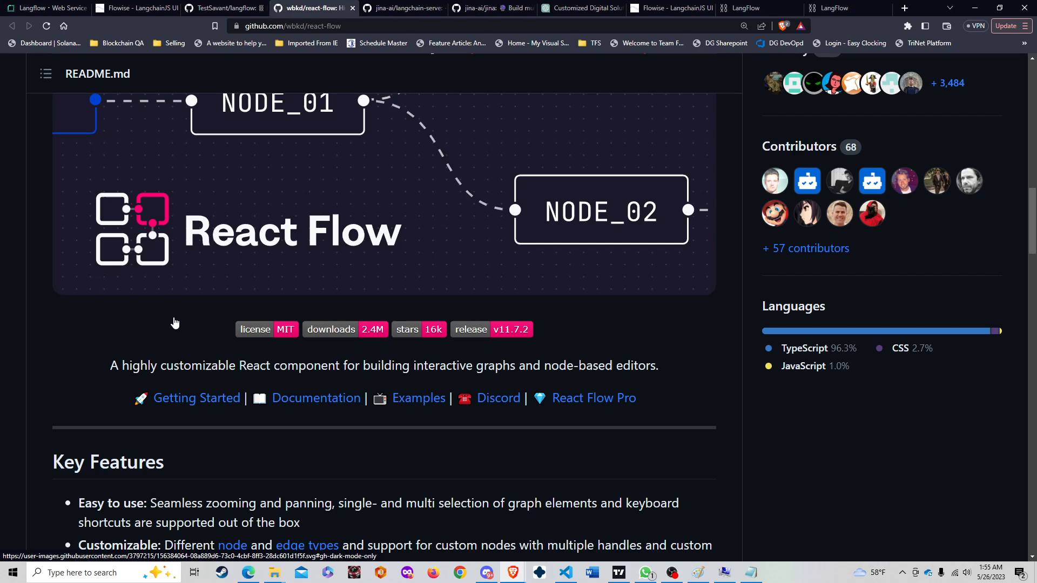
pyautogui.scroll(3, 173, 319)
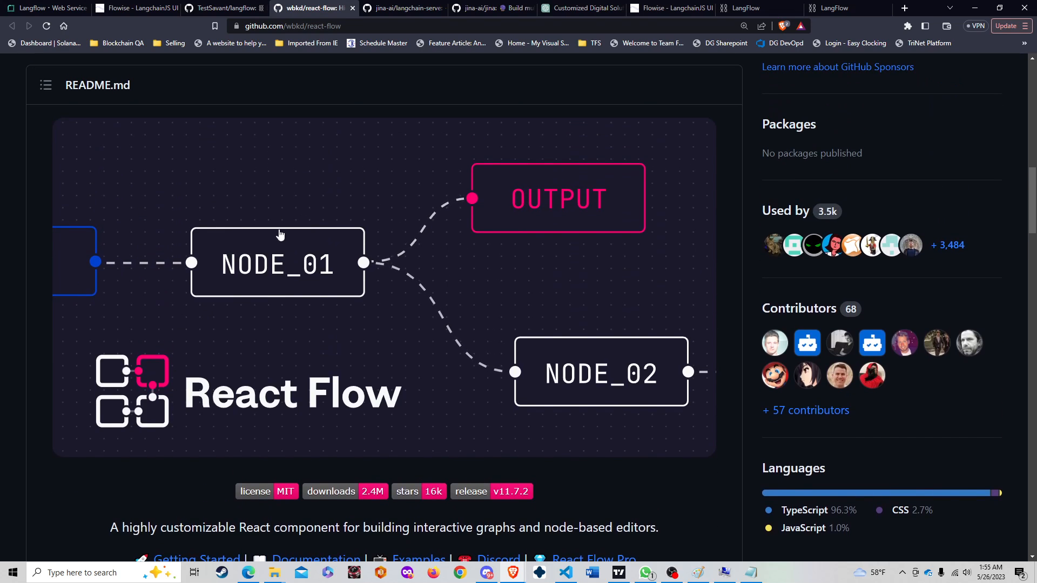
pyautogui.scroll(-2, 27, 421)
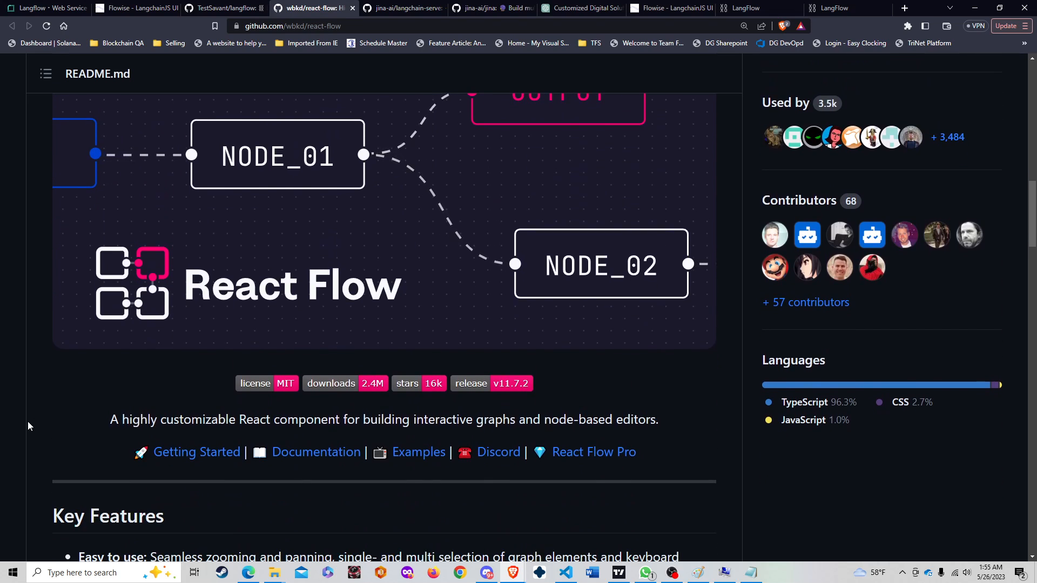
pyautogui.scroll(-4, 29, 426)
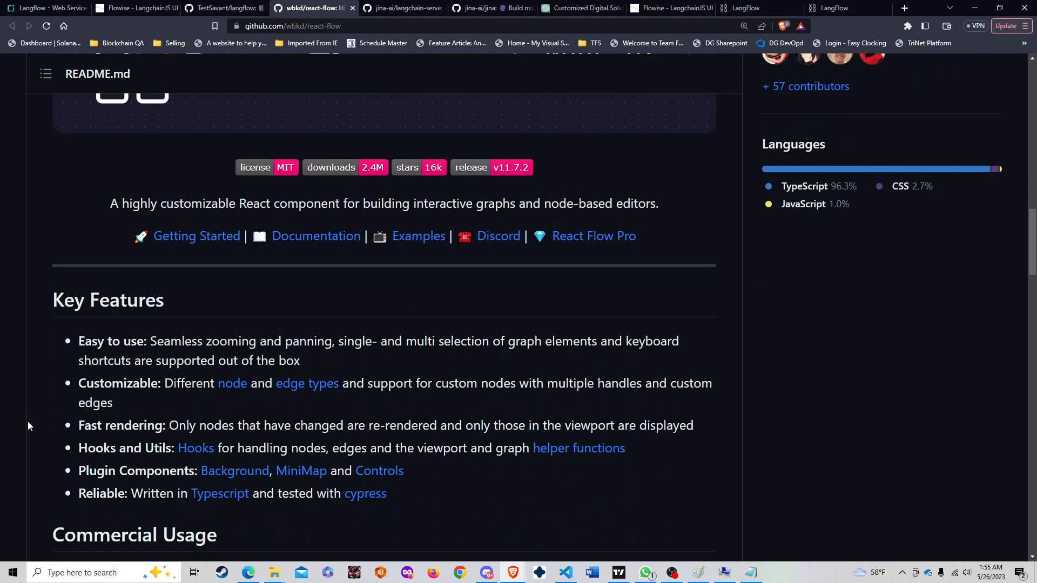
pyautogui.scroll(4, 70, 414)
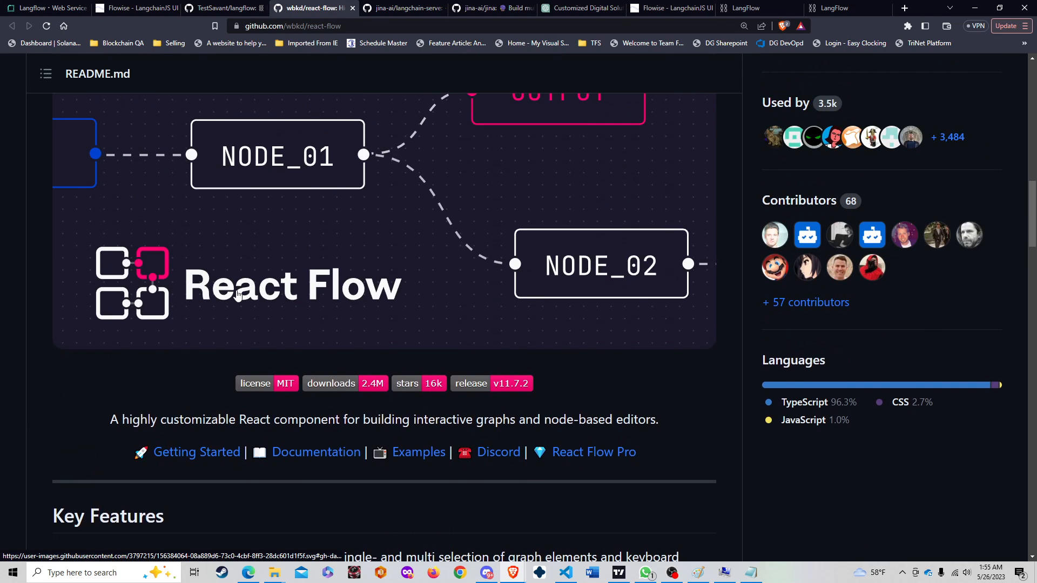
pyautogui.scroll(2, 237, 295)
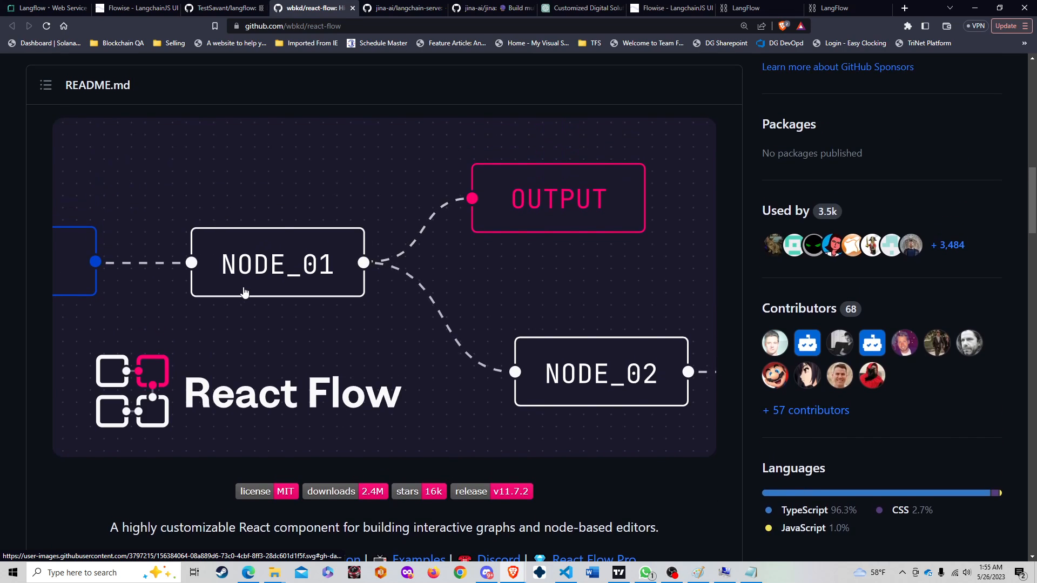
# - View the local LangFlow canvas, then move the uppermost ChatOpenAI node slightly upward in Flowise's WebGPT flow
pyautogui.click(755, 7)
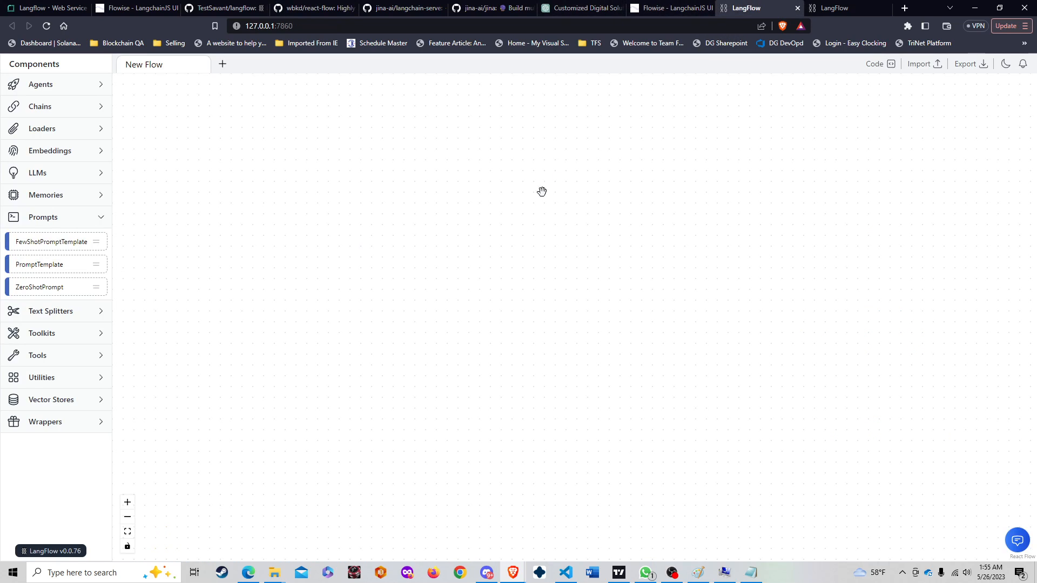
pyautogui.click(673, 6)
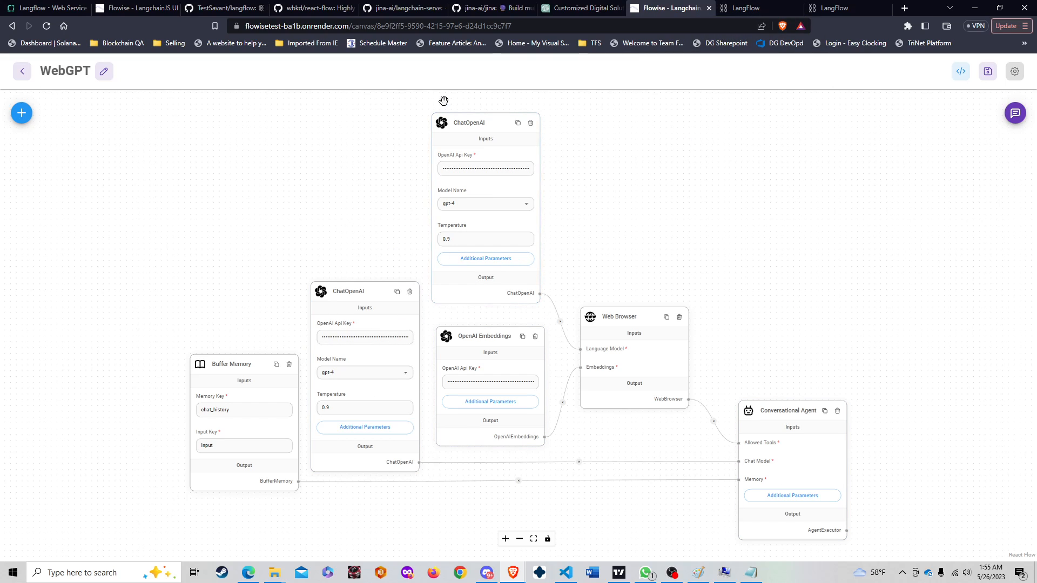
pyautogui.moveTo(485, 125)
pyautogui.mouseDown()
pyautogui.moveTo(500, 112)
pyautogui.moveTo(492, 119)
pyautogui.mouseUp()
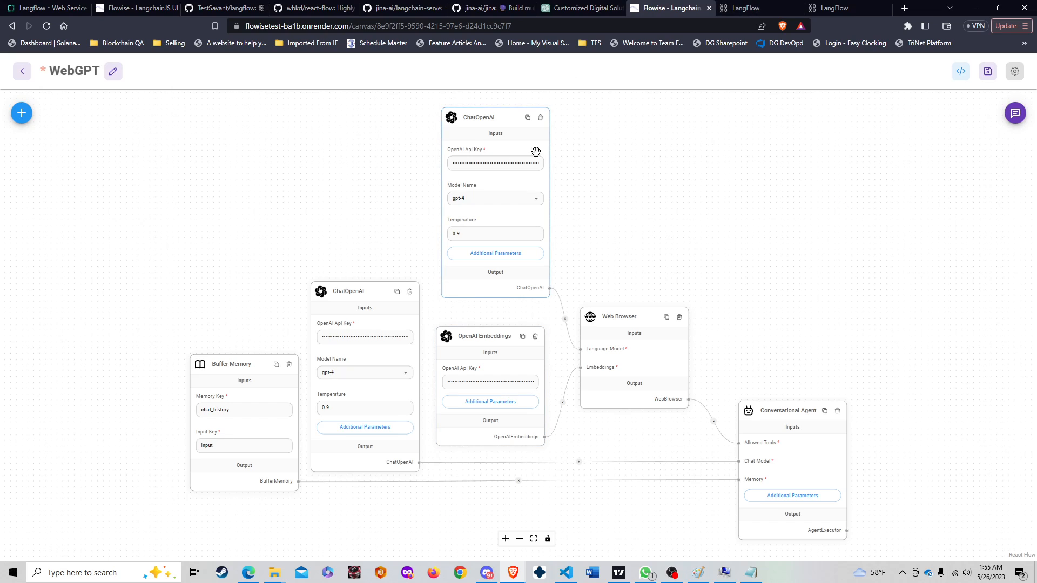
pyautogui.moveTo(501, 120); pyautogui.dragTo(502, 112)
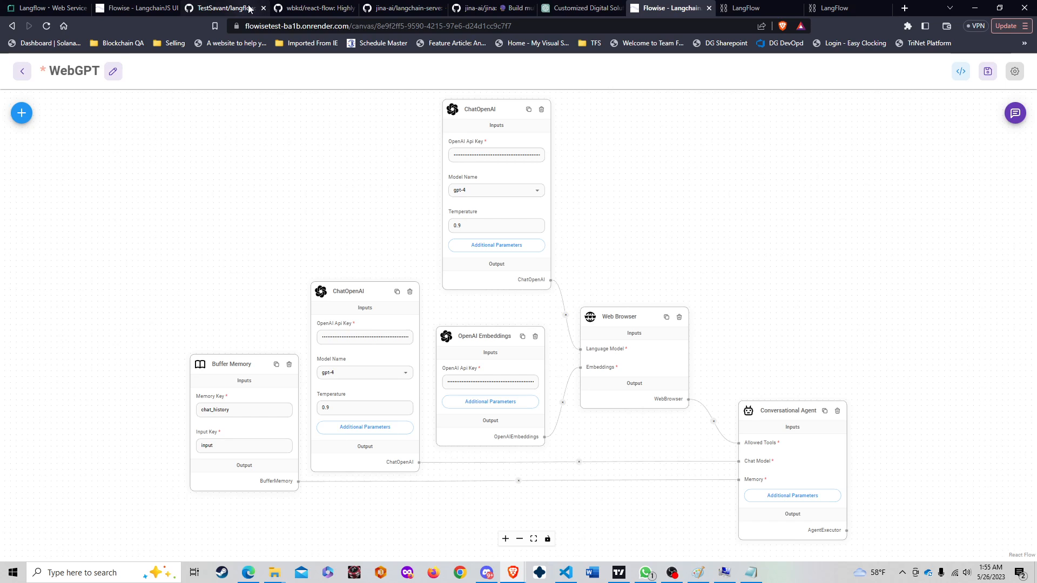
# - Return to the react-flow repository and review its file list and the README's features, commercial usage, installation and quickstart sections
pyautogui.click(313, 8)
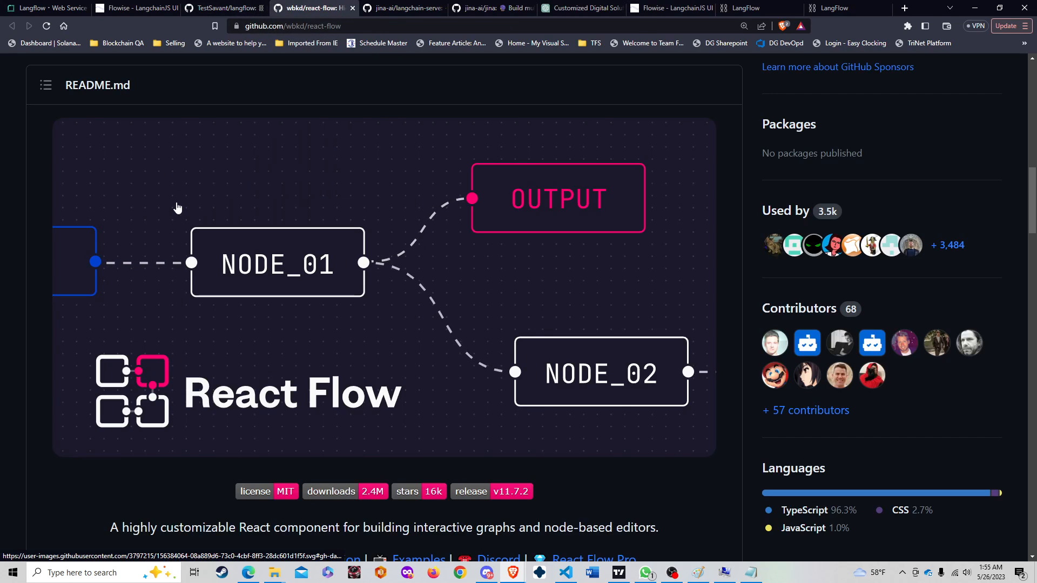
pyautogui.scroll(8, 165, 216)
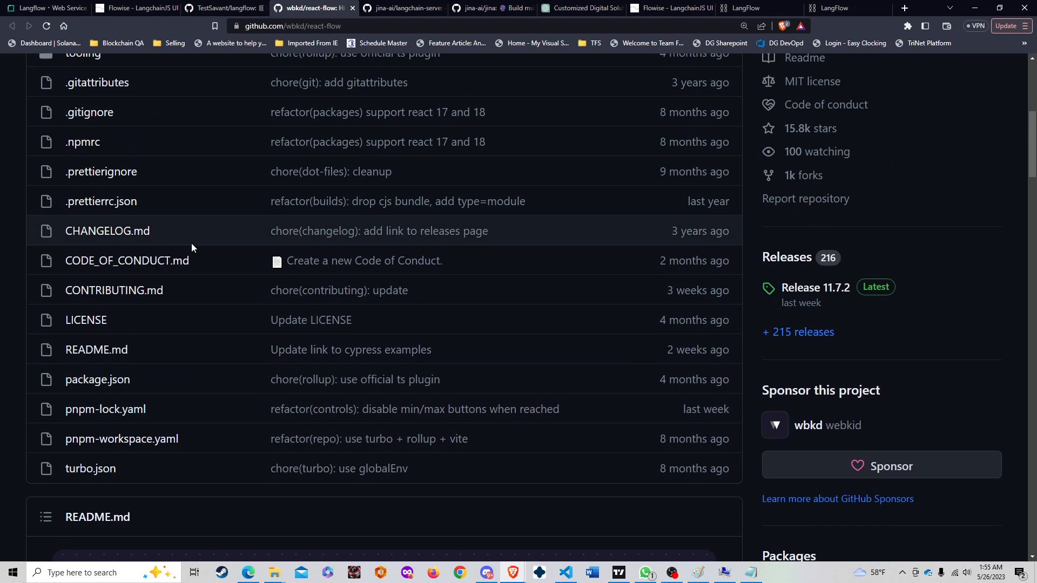
pyautogui.scroll(6, 191, 244)
pyautogui.scroll(1, 190, 250)
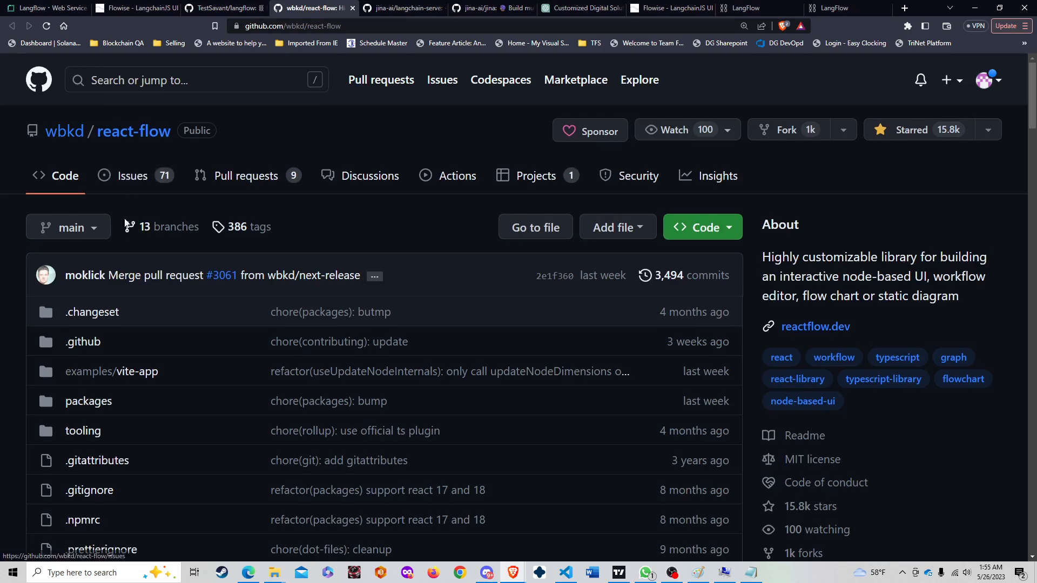
pyautogui.scroll(-12, 130, 262)
pyautogui.scroll(-11, 130, 262)
pyautogui.scroll(3, 129, 268)
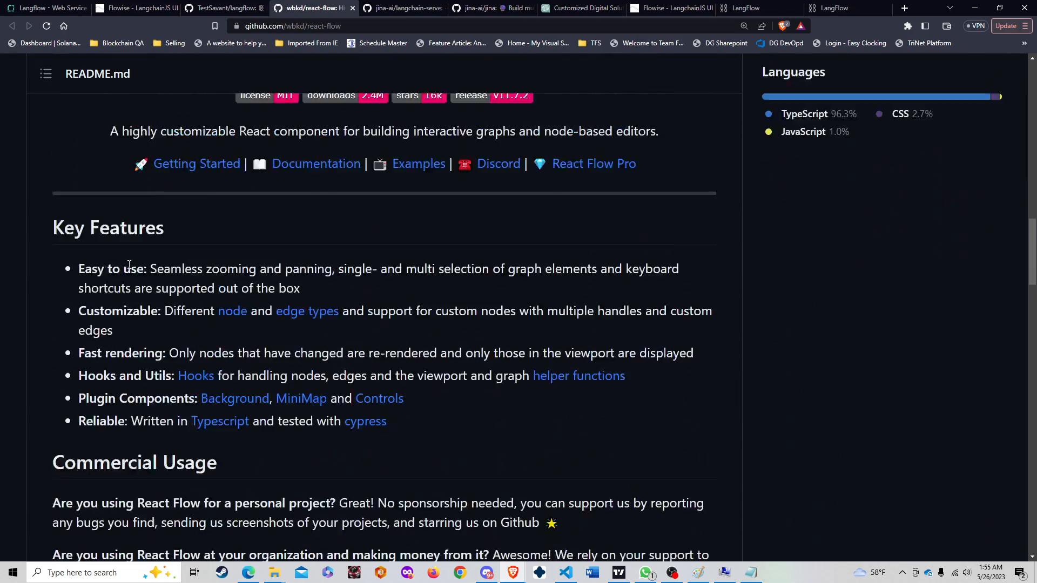
pyautogui.scroll(-7, 129, 265)
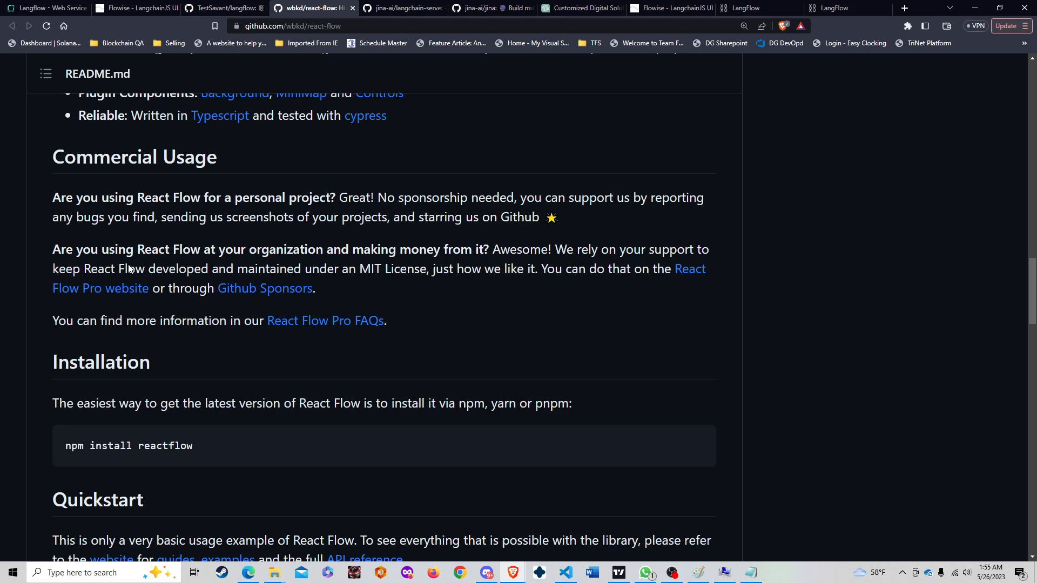
pyautogui.scroll(-6, 128, 264)
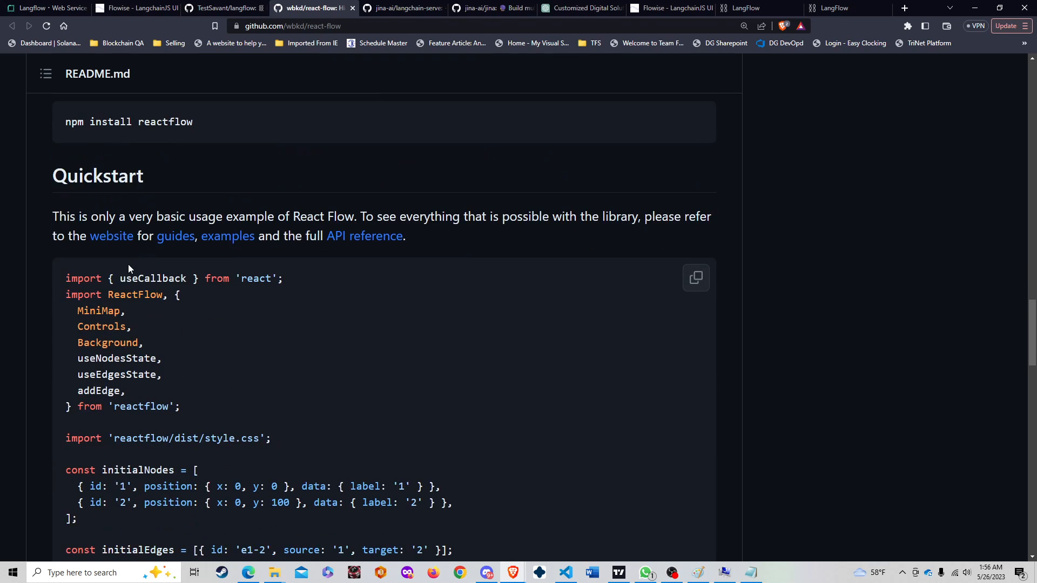
pyautogui.scroll(6, 128, 264)
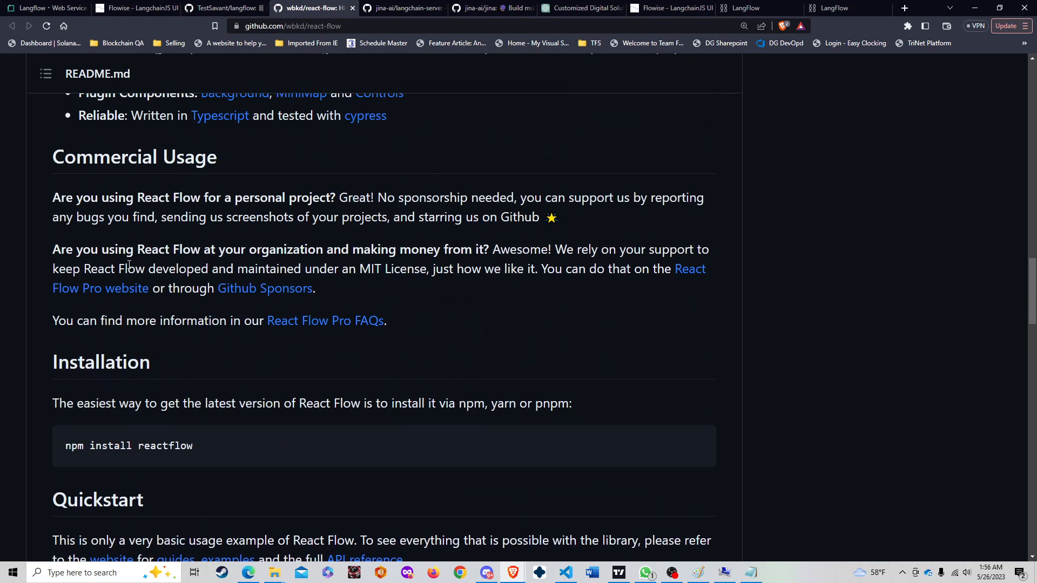
pyautogui.scroll(4, 129, 265)
# - Go back to the langflow fork's README and review the local installation and Google Cloud Platform deployment instructions
pyautogui.click(210, 5)
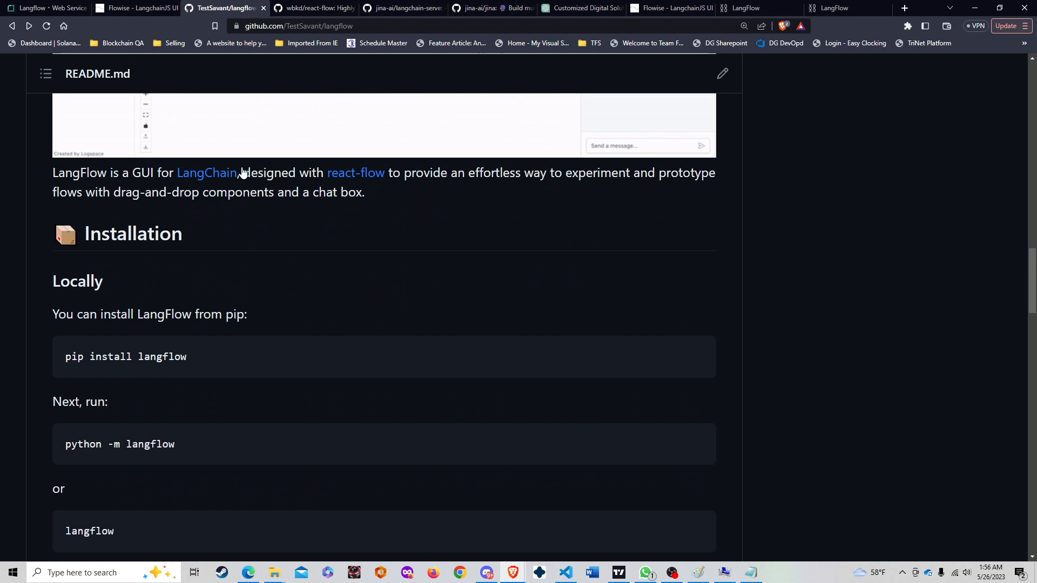
pyautogui.scroll(-1, 213, 346)
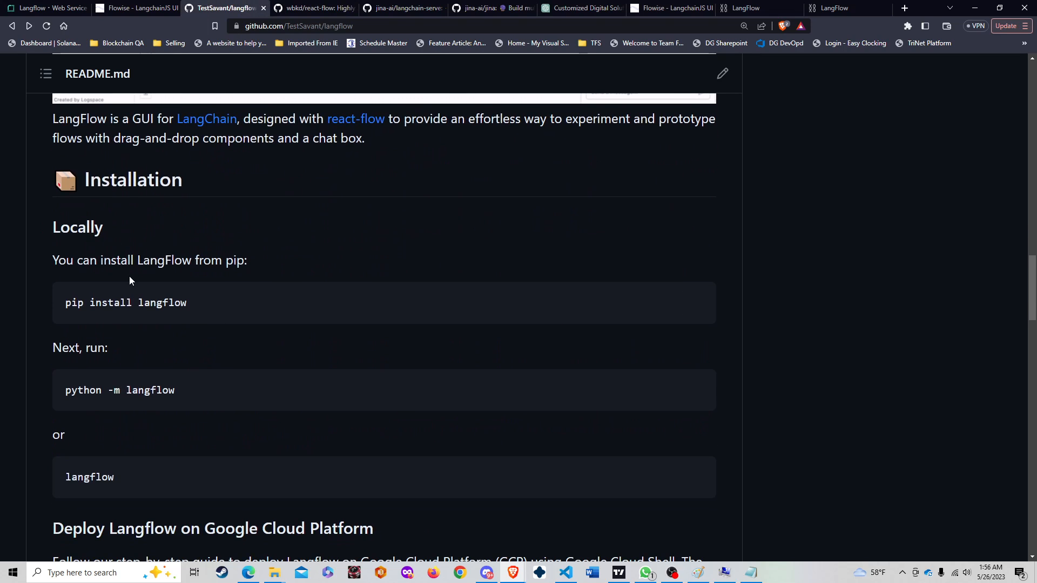
pyautogui.scroll(-4, 104, 210)
pyautogui.scroll(-2, 104, 213)
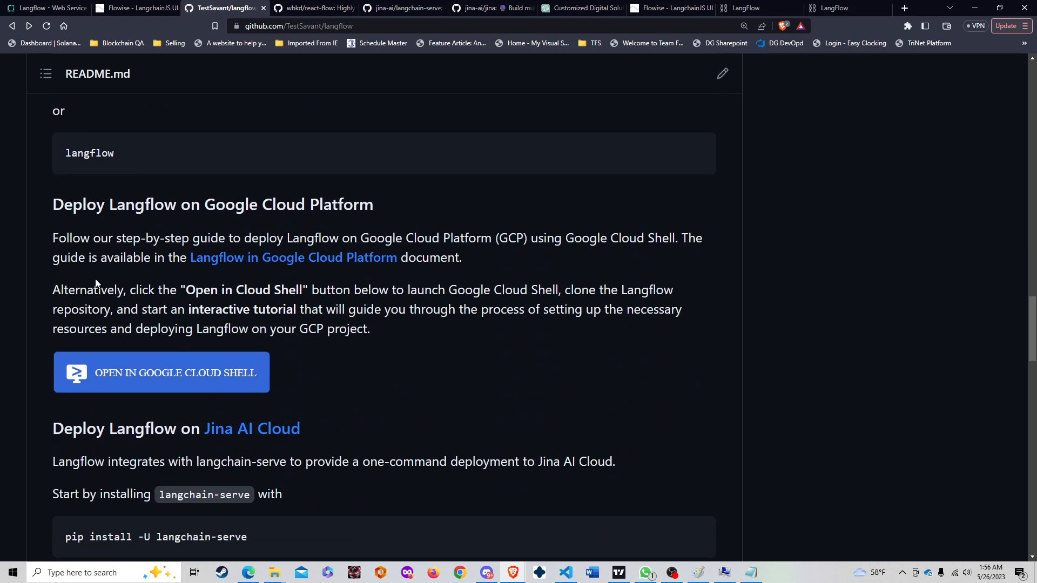
pyautogui.scroll(6, 152, 262)
pyautogui.scroll(-6, 150, 349)
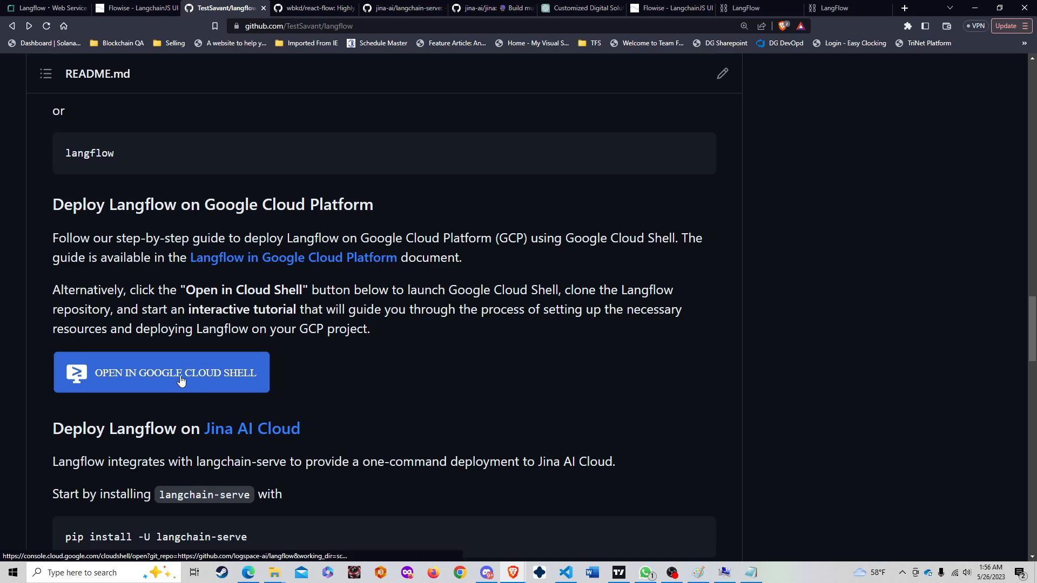
# - Launch the README's Google Cloud Shell deployment and confirm cloning the logspace-ai/langflow repository without trusting it
pyautogui.click(251, 373)
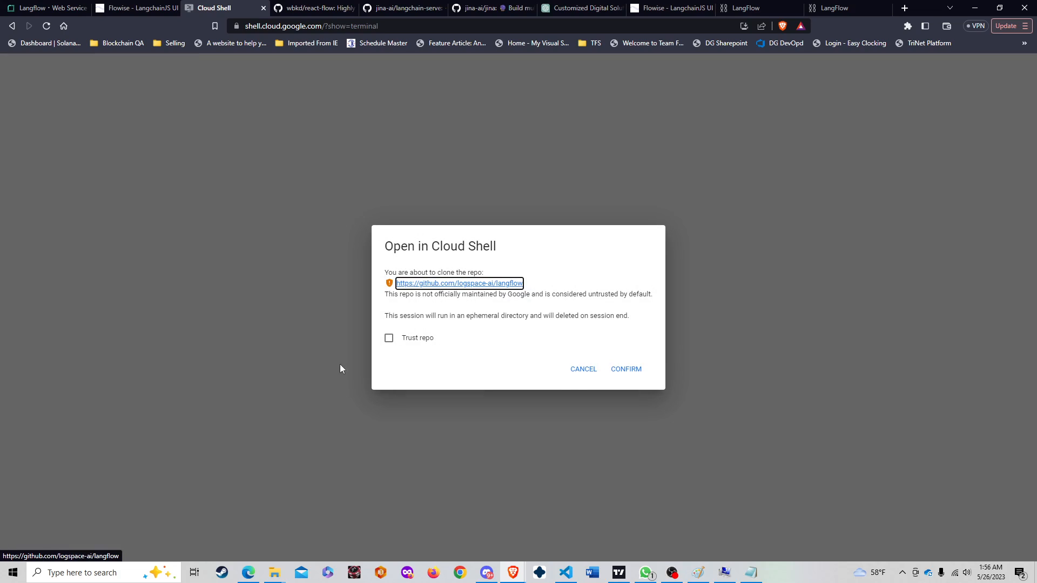
pyautogui.click(643, 371)
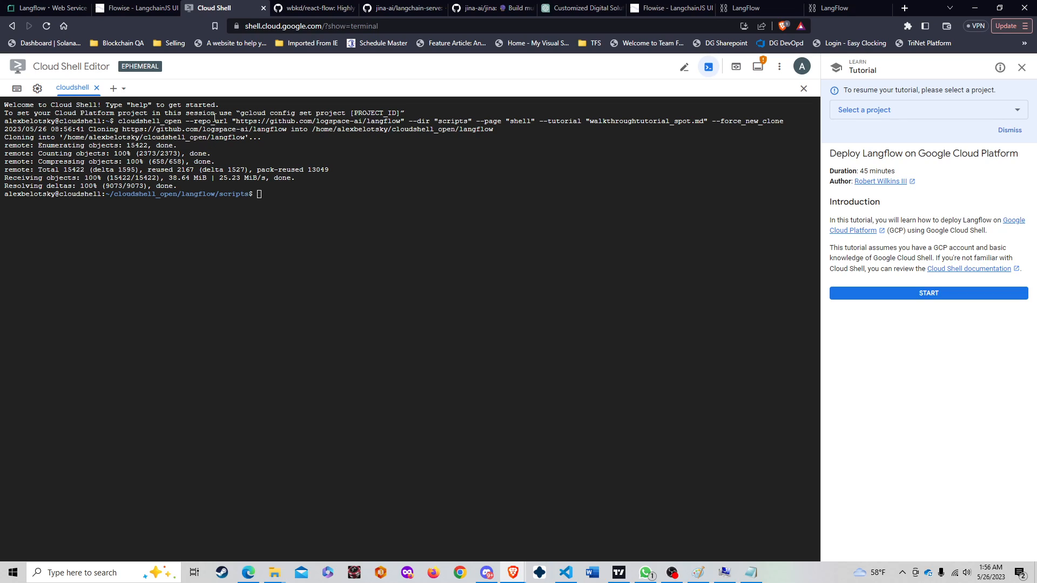
# - Leave the Cloud Shell session and return to the langflow fork's GitHub page
pyautogui.click(263, 8)
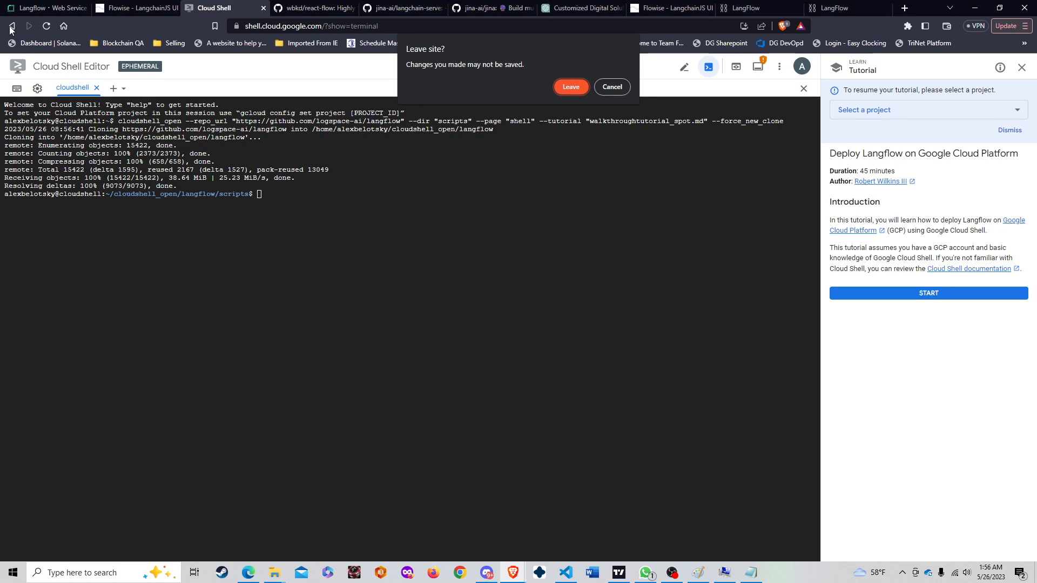
pyautogui.click(618, 89)
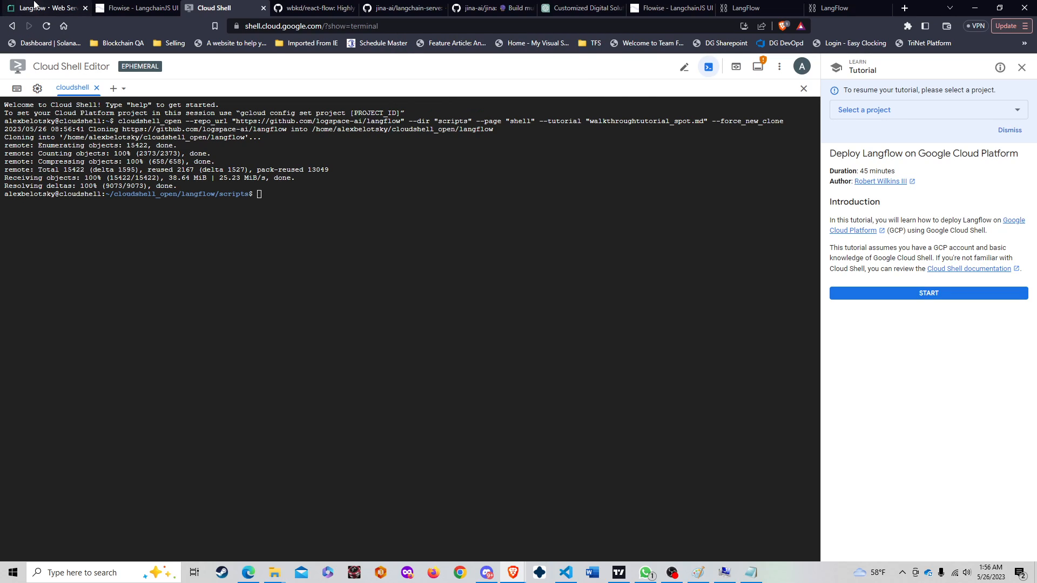
pyautogui.click(12, 27)
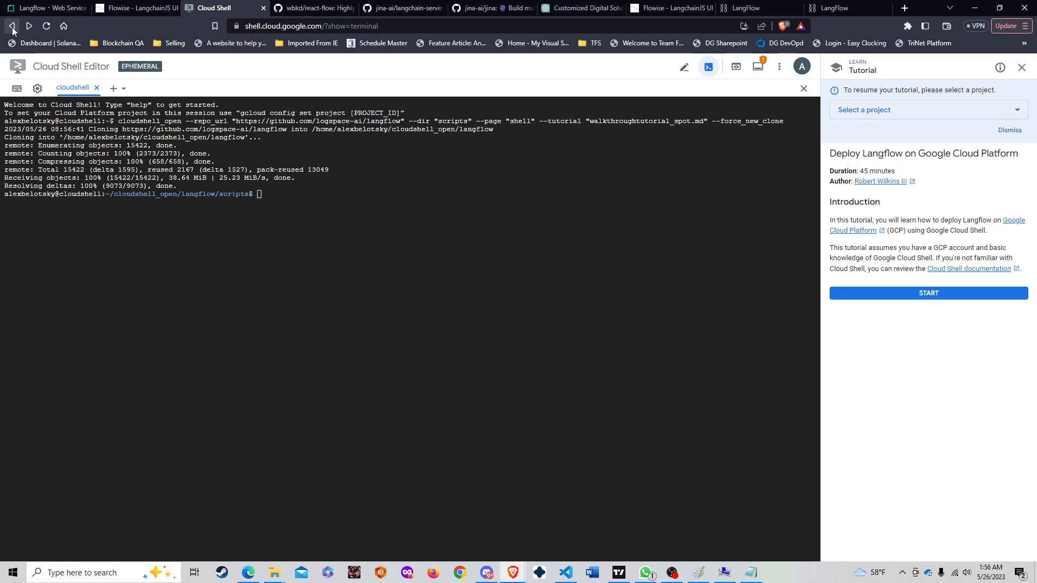
pyautogui.rightClick(12, 27)
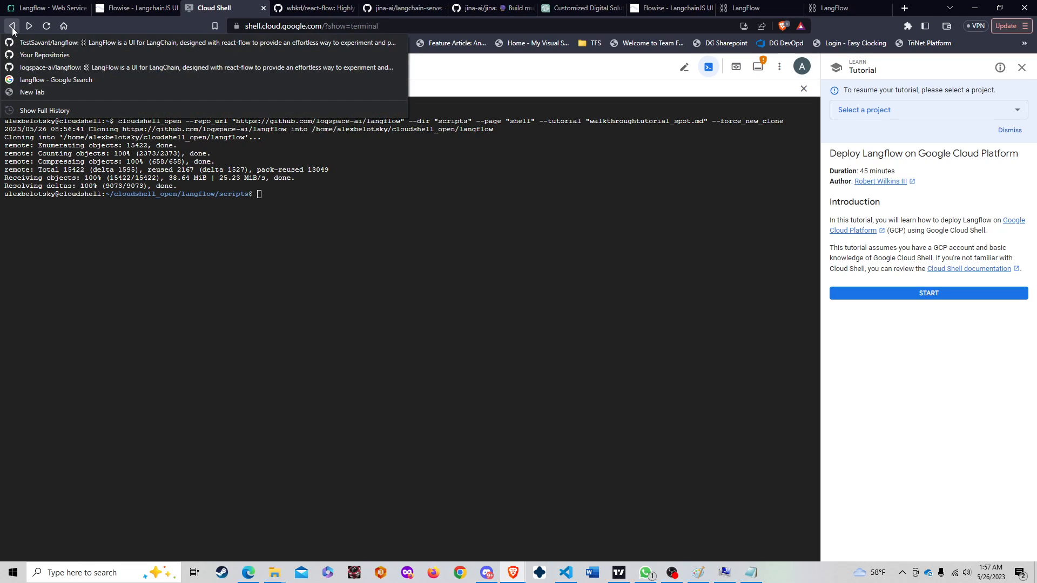
pyautogui.click(45, 42)
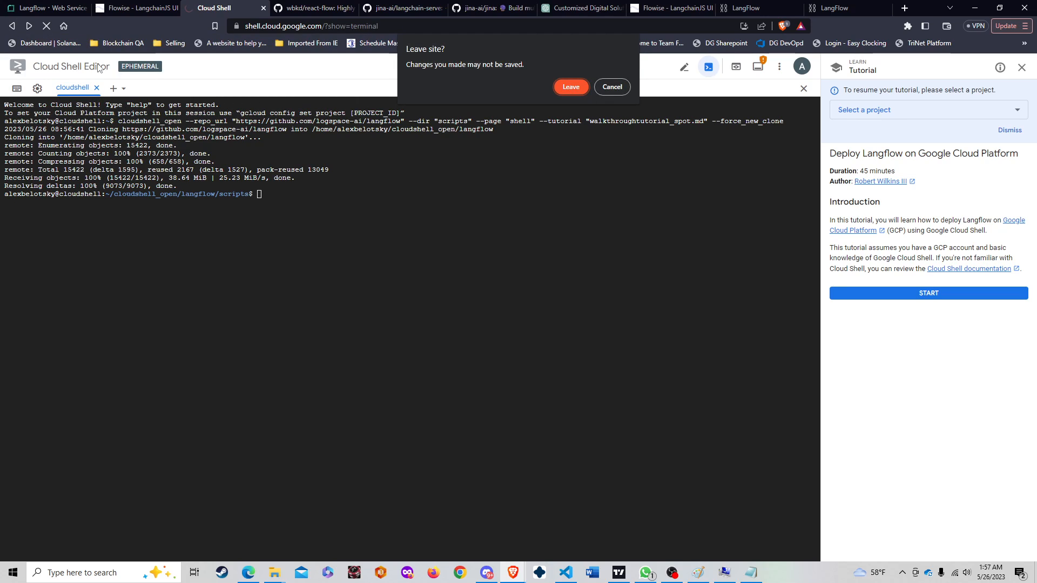
pyautogui.click(565, 86)
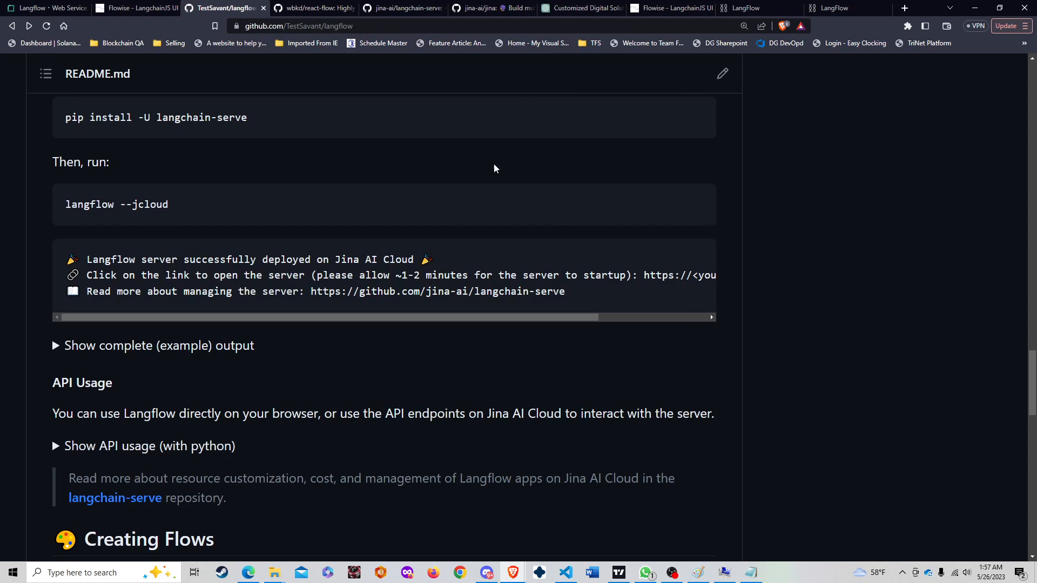
# - Review the README's Jina AI Cloud deployment, API usage, flow creation and contributing sections
pyautogui.scroll(-7, 227, 453)
pyautogui.scroll(4, 224, 443)
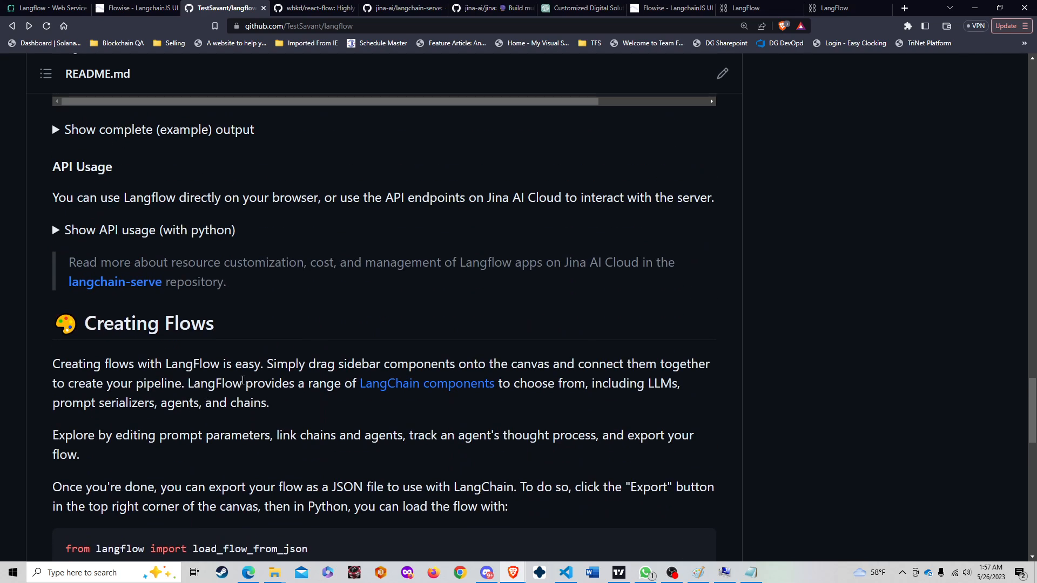
pyautogui.scroll(-8, 243, 380)
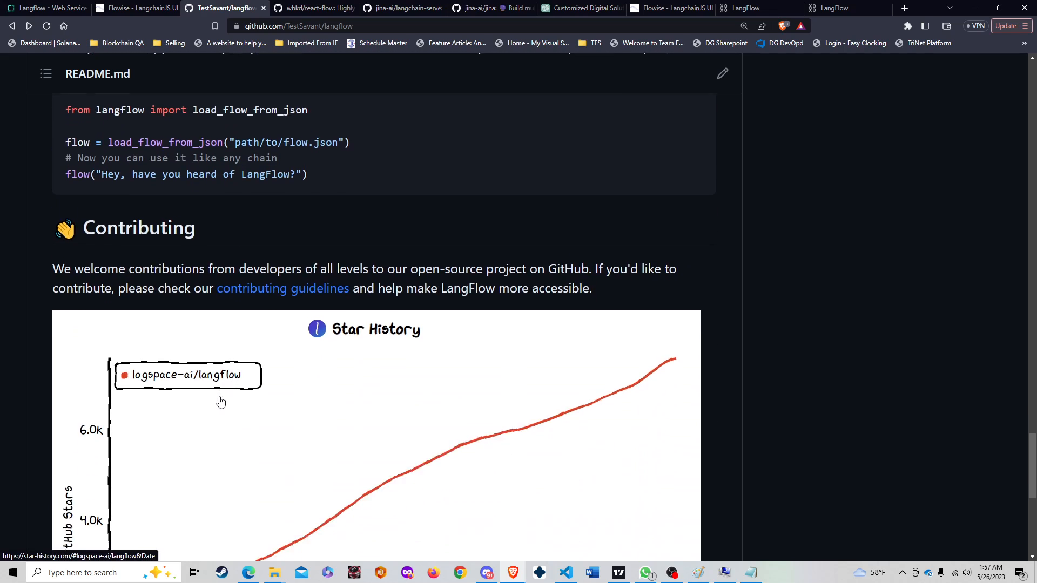
pyautogui.scroll(-3, 216, 404)
pyautogui.scroll(15, 211, 405)
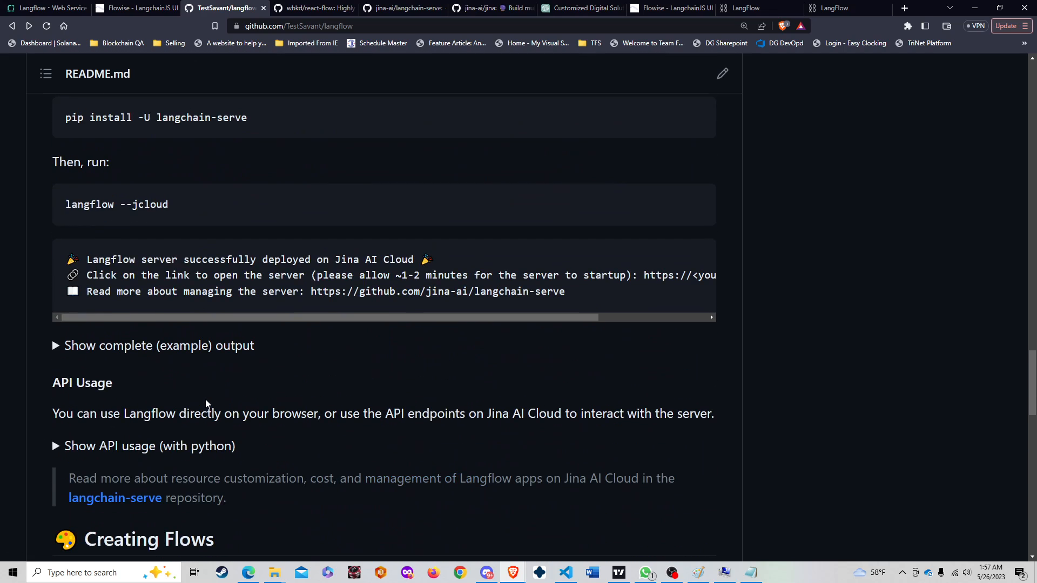
pyautogui.scroll(7, 205, 403)
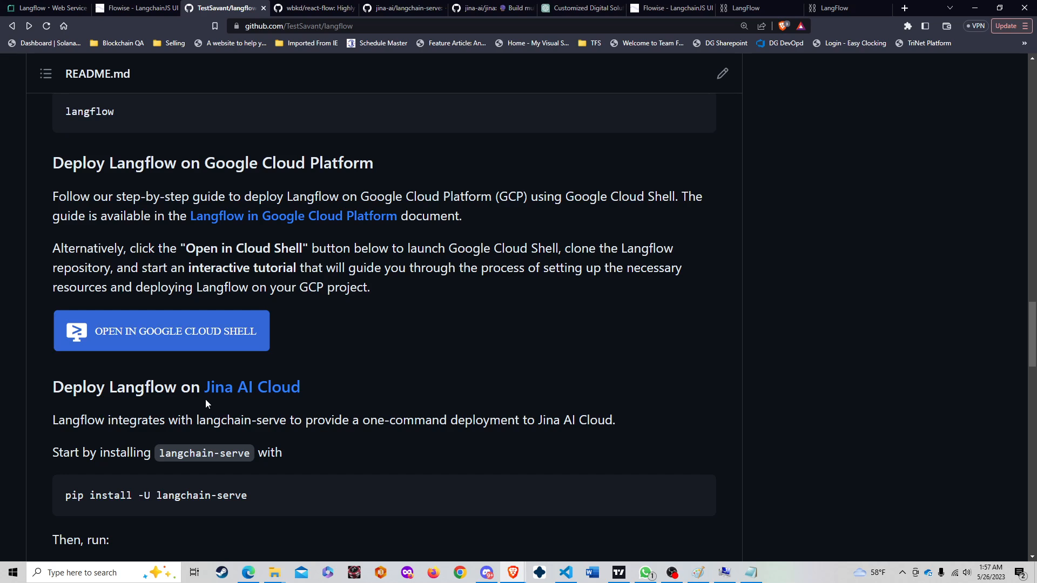
# - Open the jina-ai/langchain-serve repository and review its file list and the README's introduction and LLM Apps as-a-service sections
pyautogui.click(234, 398)
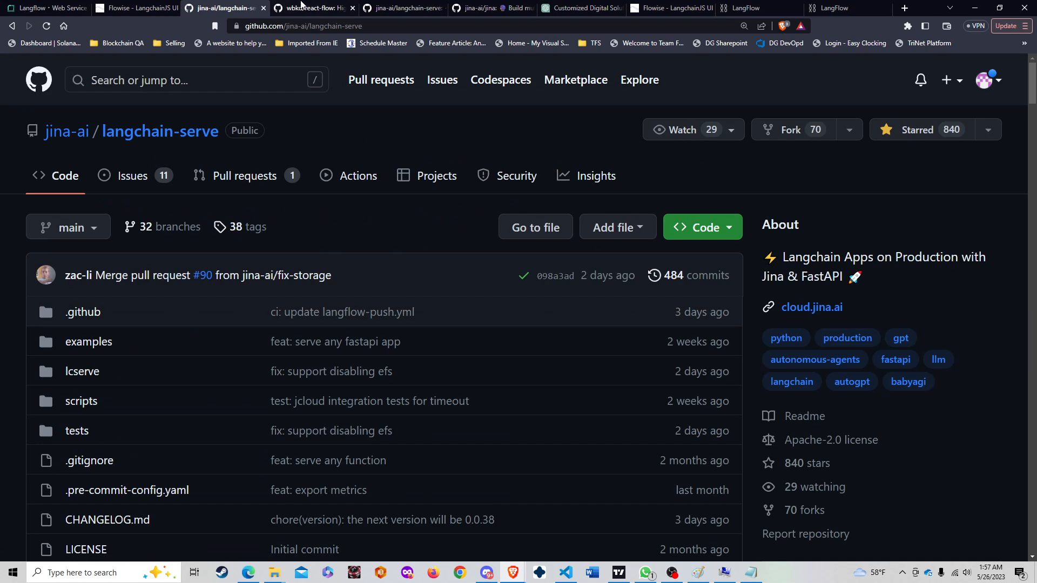
pyautogui.click(316, 8)
pyautogui.click(429, 5)
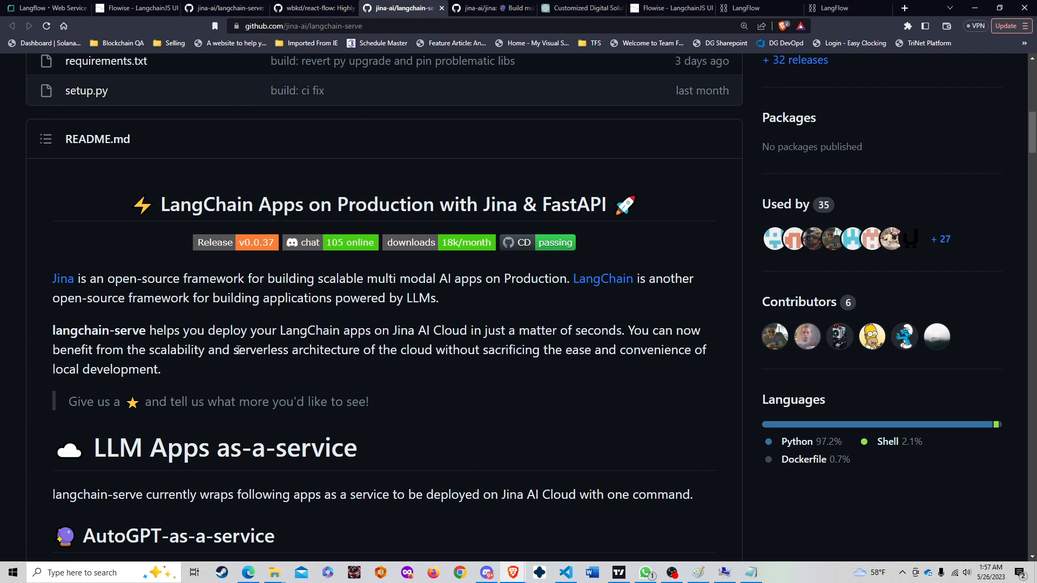
pyautogui.scroll(2, 230, 348)
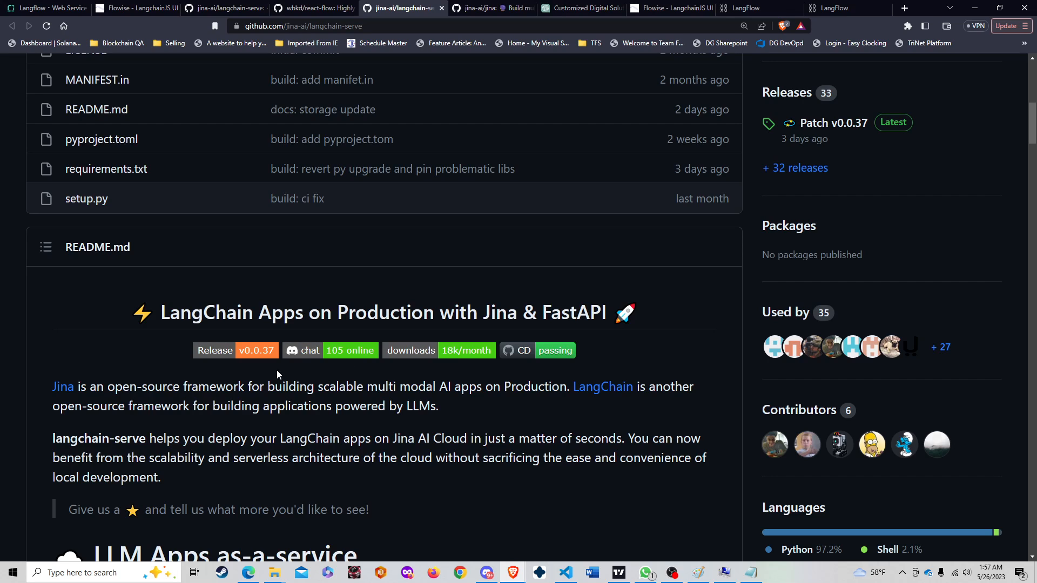
pyautogui.scroll(9, 160, 403)
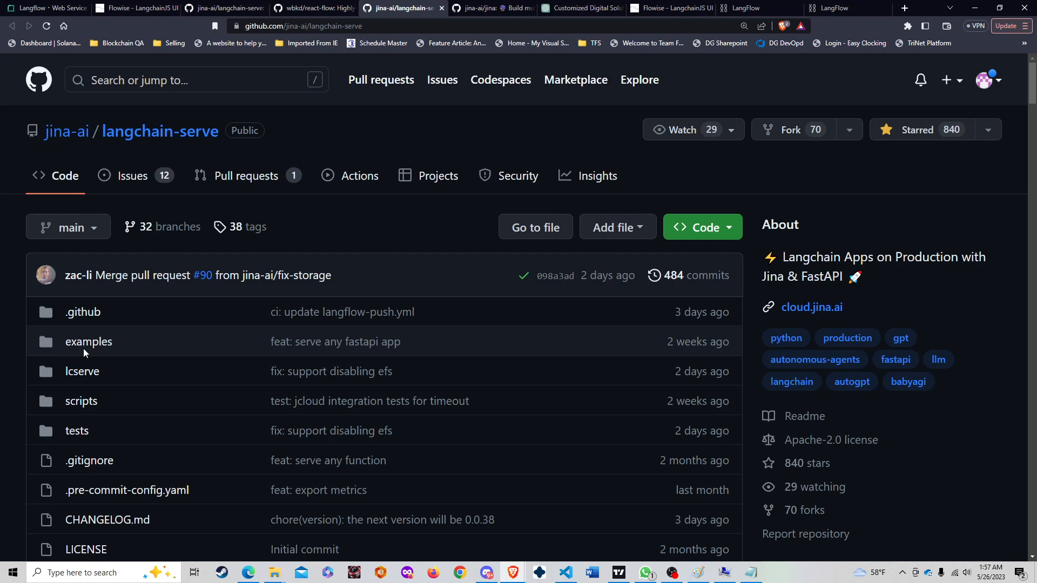
pyautogui.scroll(-4, 84, 350)
pyautogui.scroll(-7, 83, 349)
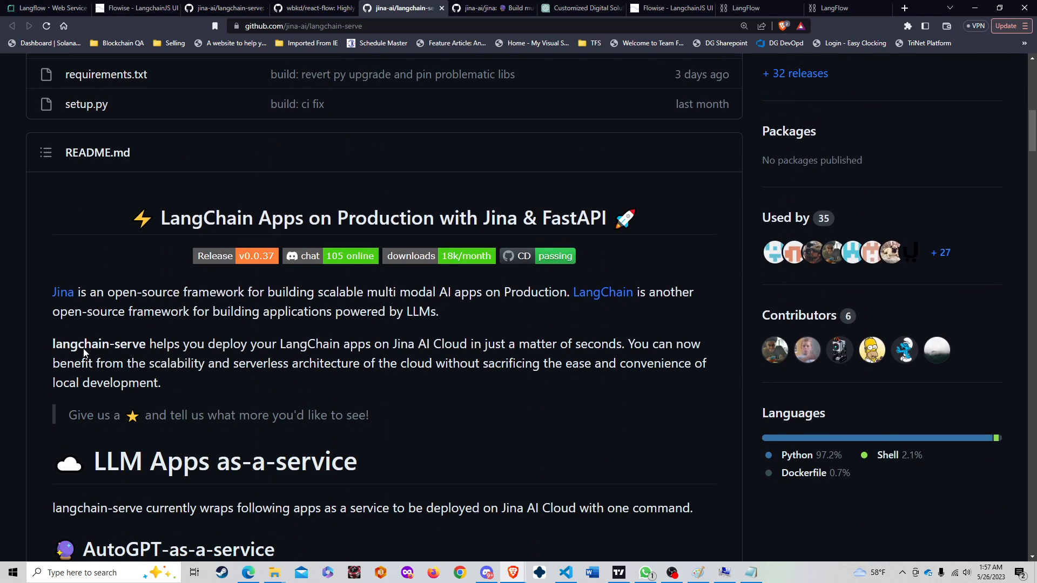
pyautogui.scroll(-7, 89, 338)
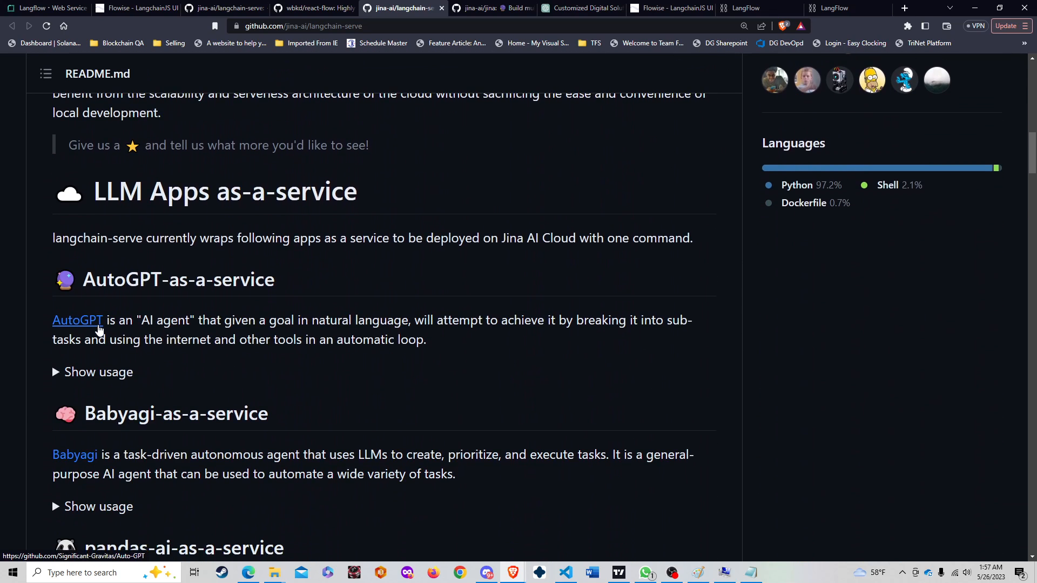
pyautogui.scroll(6, 99, 325)
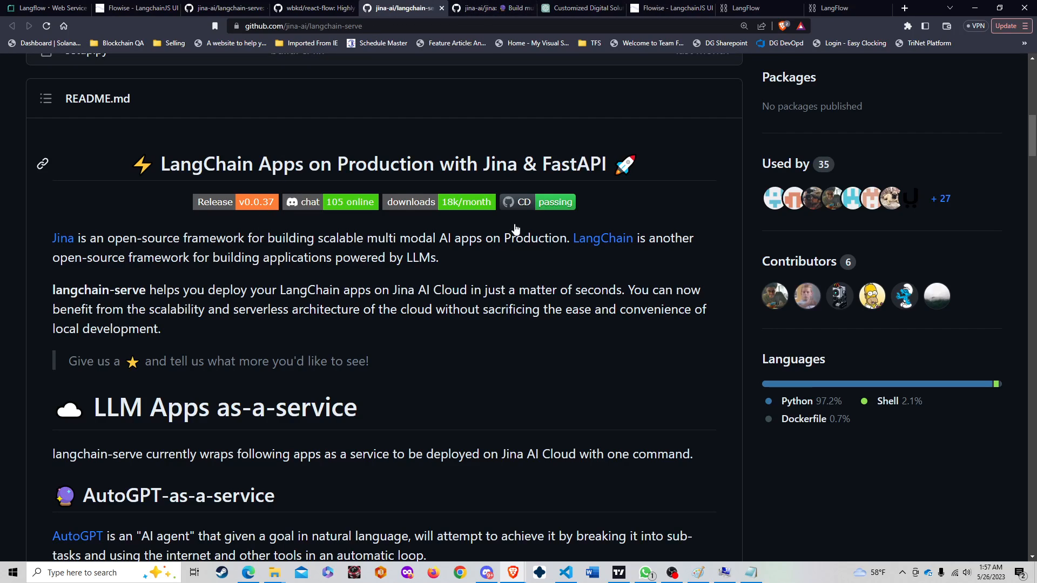
pyautogui.scroll(-5, 325, 333)
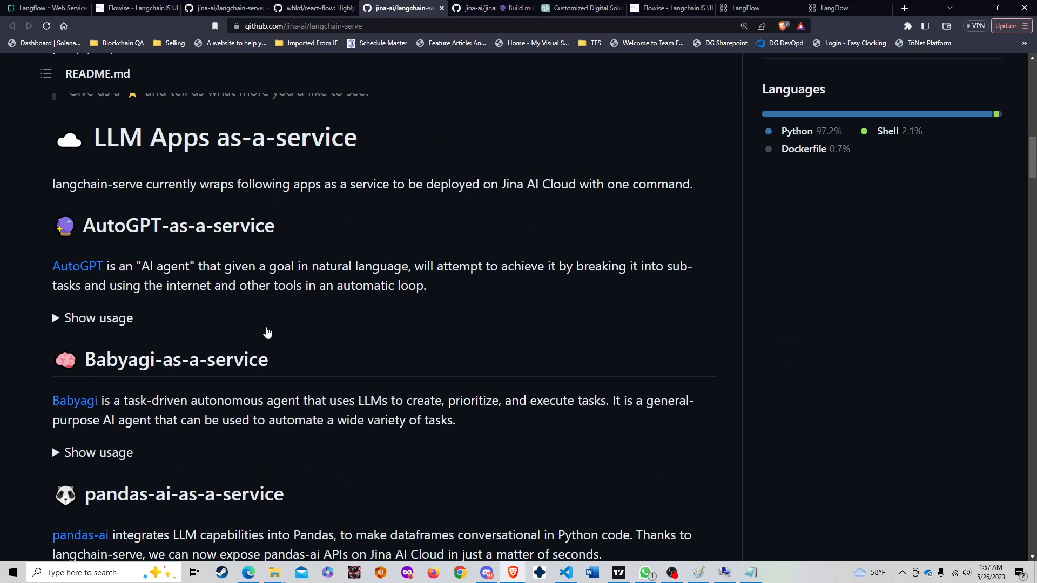
# - Switch to the jina-ai/jina repository and examine the README's Streamline AI & ML Product Delivery diagram
pyautogui.click(500, 5)
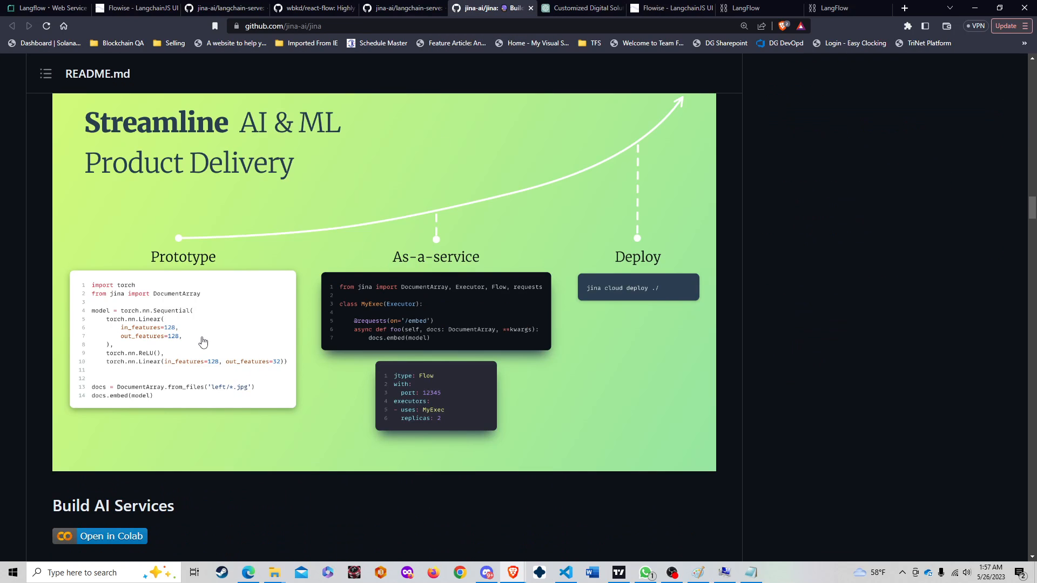
pyautogui.scroll(2, 105, 266)
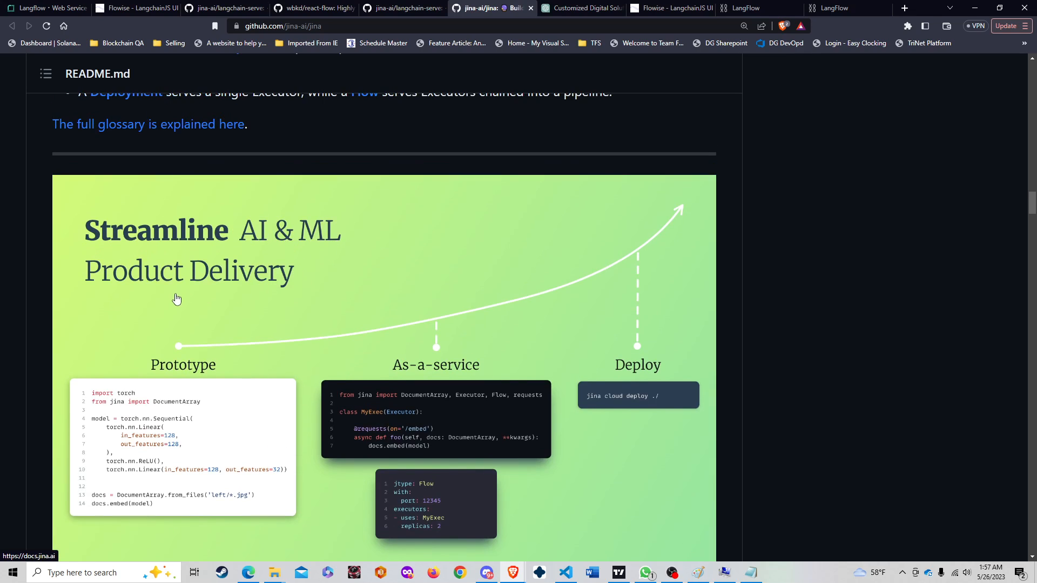
pyautogui.scroll(-1, 162, 373)
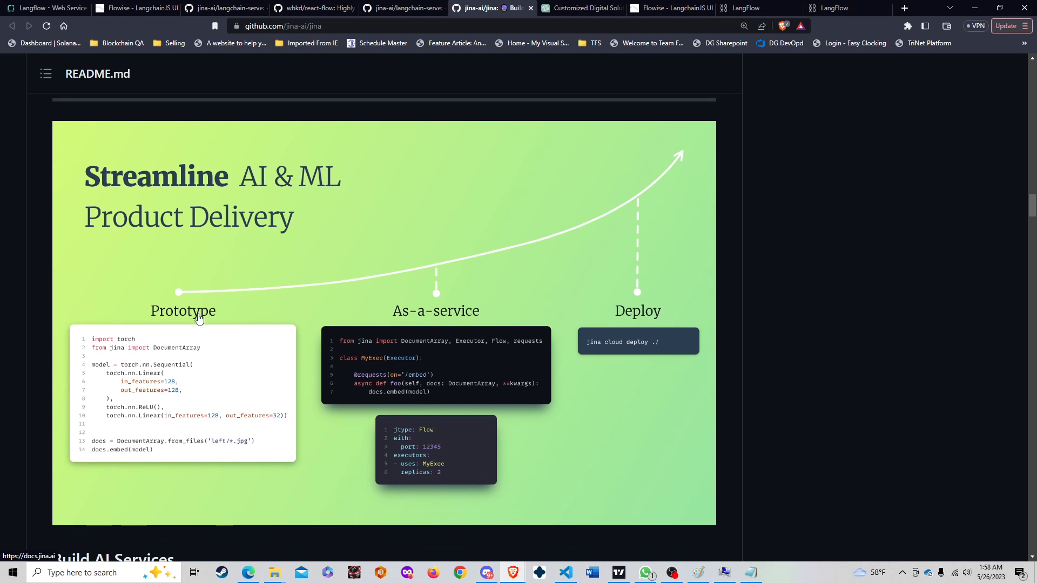
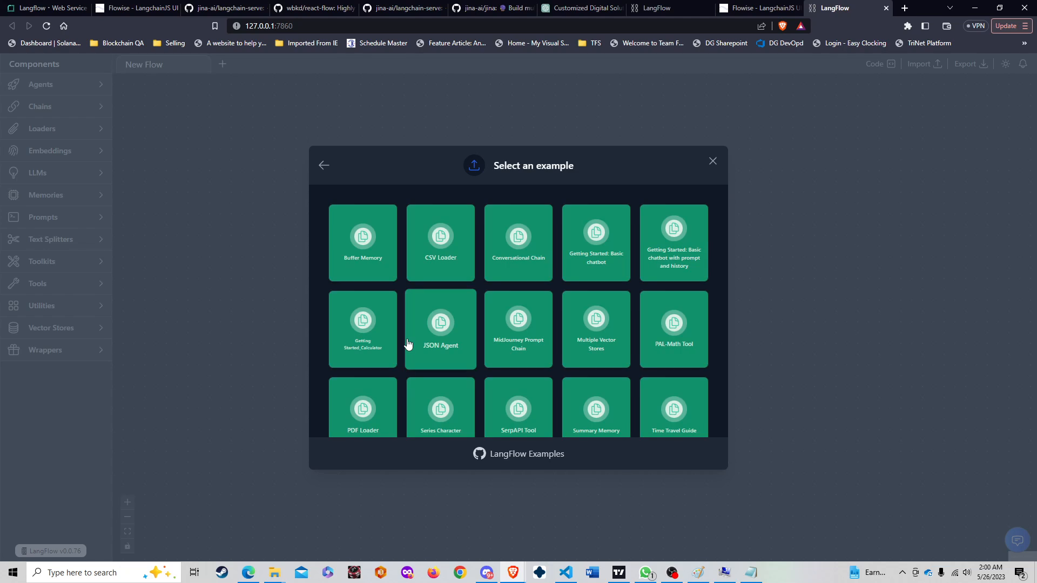
# - Look through LangFlow's example list, and leave Flowise's WebGPT flow for the Marketplace to review its templates
pyautogui.scroll(-2, 410, 281)
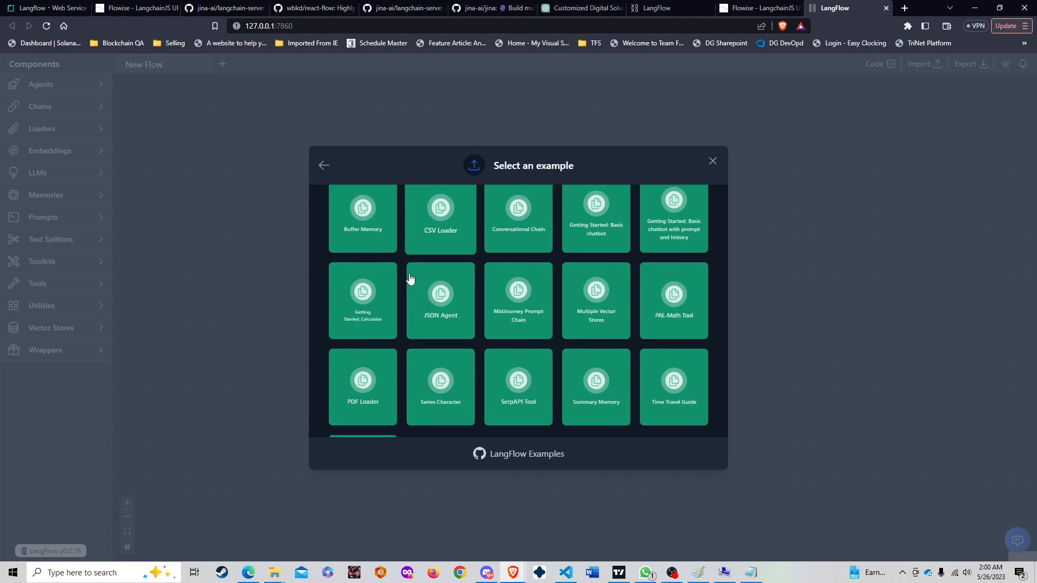
pyautogui.scroll(2, 409, 340)
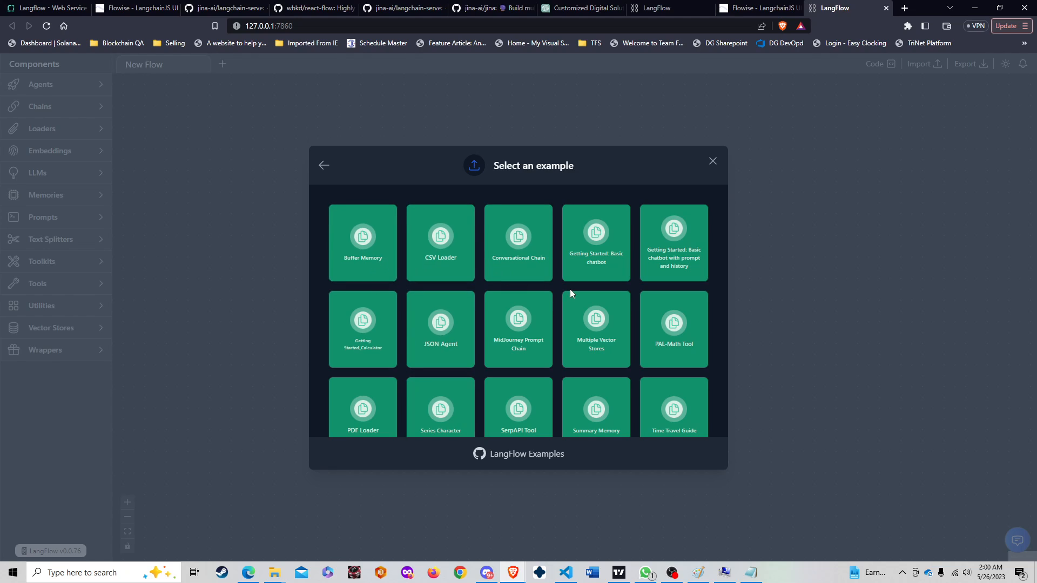
pyautogui.click(745, 5)
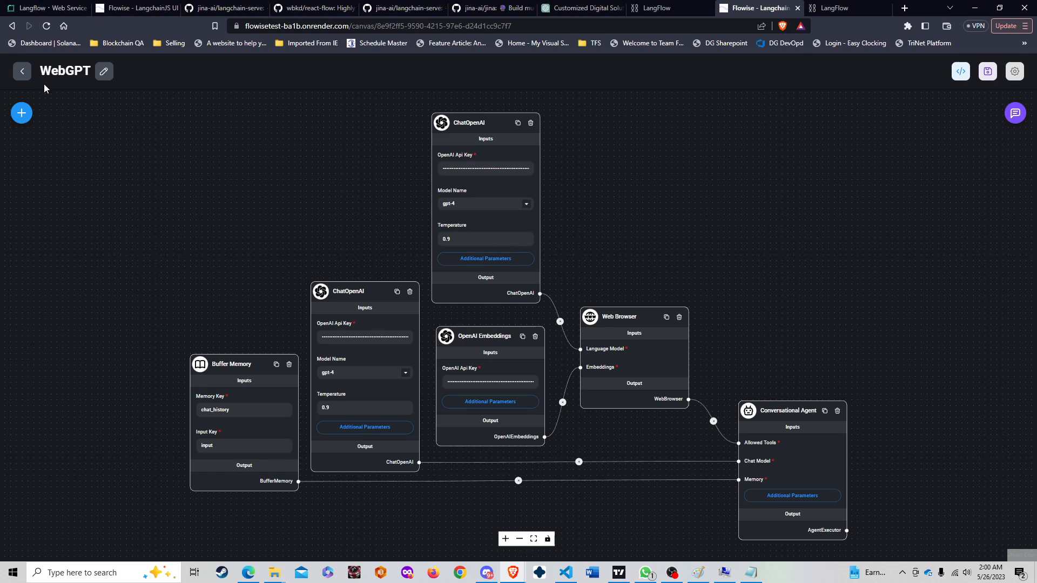
pyautogui.click(20, 73)
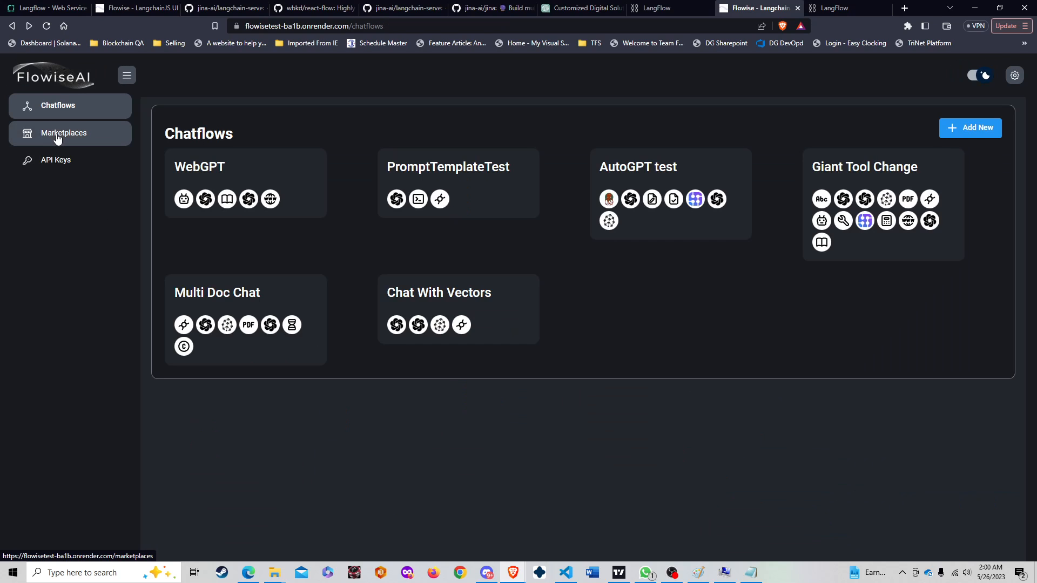
pyautogui.click(59, 135)
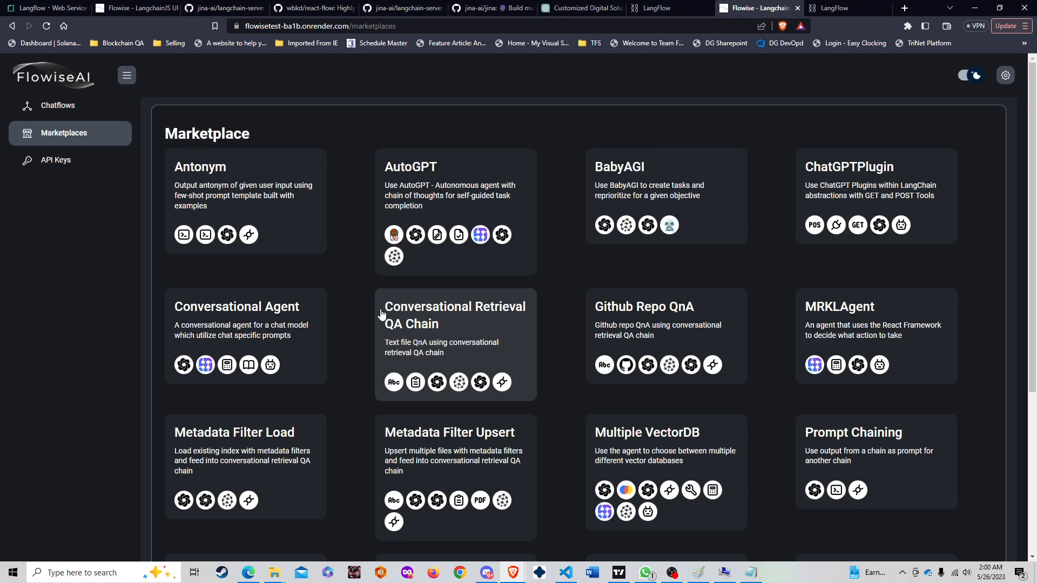
pyautogui.scroll(-1, 381, 310)
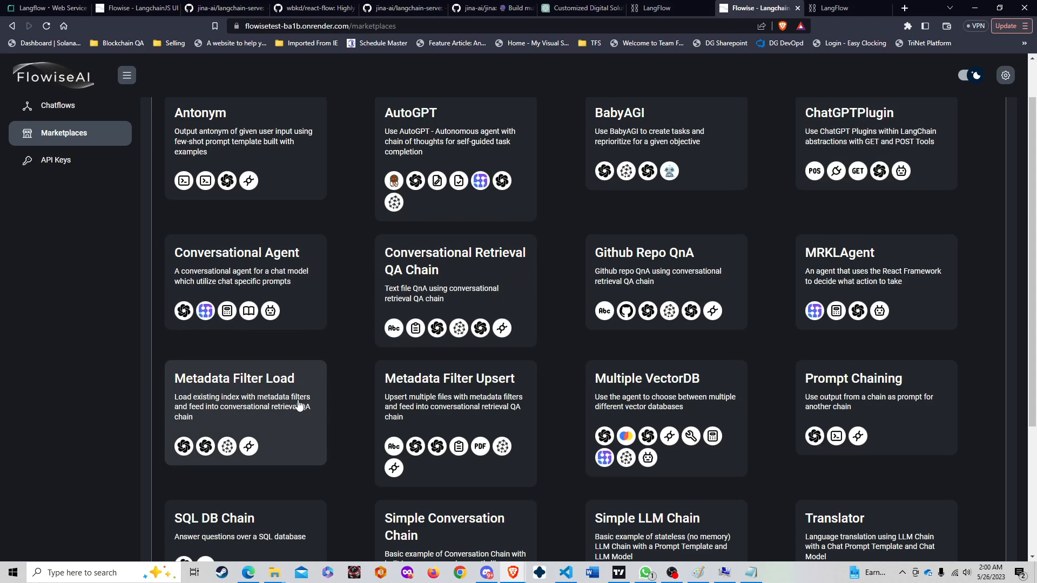
pyautogui.scroll(-1, 279, 397)
pyautogui.scroll(-3, 345, 405)
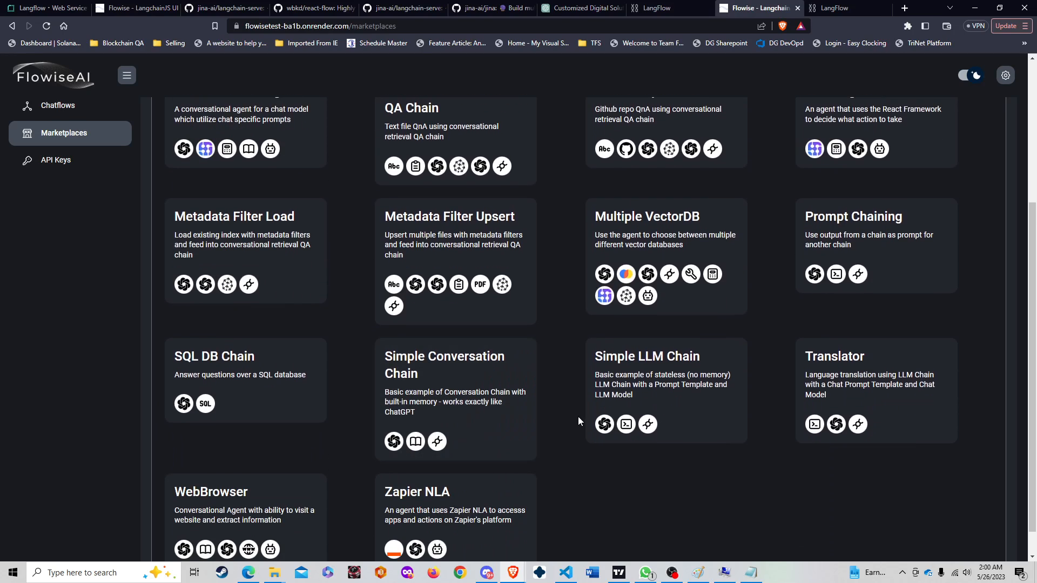
# - Return to LangFlow's example list and load the Multiple Vector Stores example
pyautogui.click(857, 7)
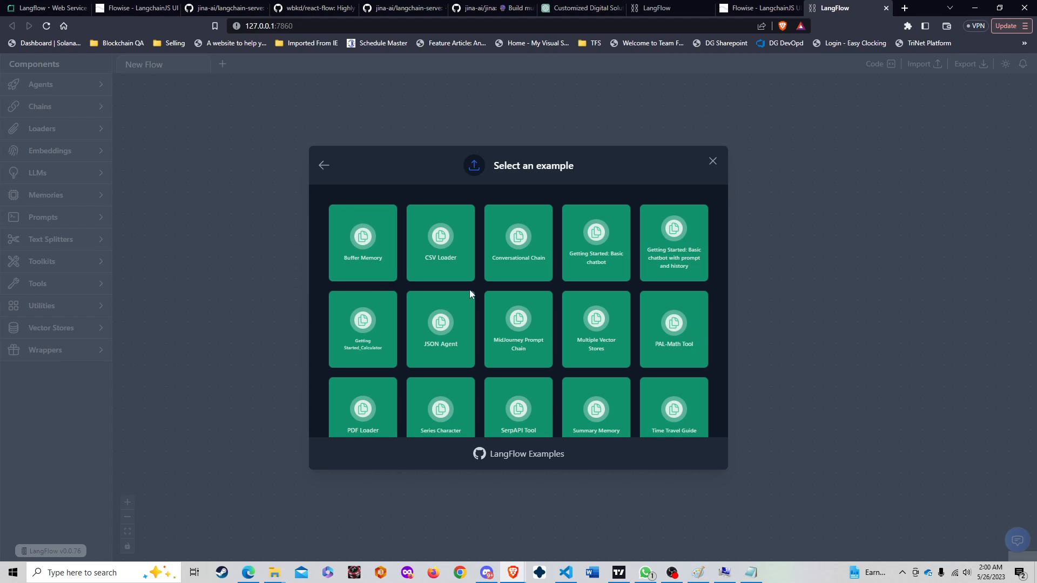
pyautogui.scroll(-1, 477, 297)
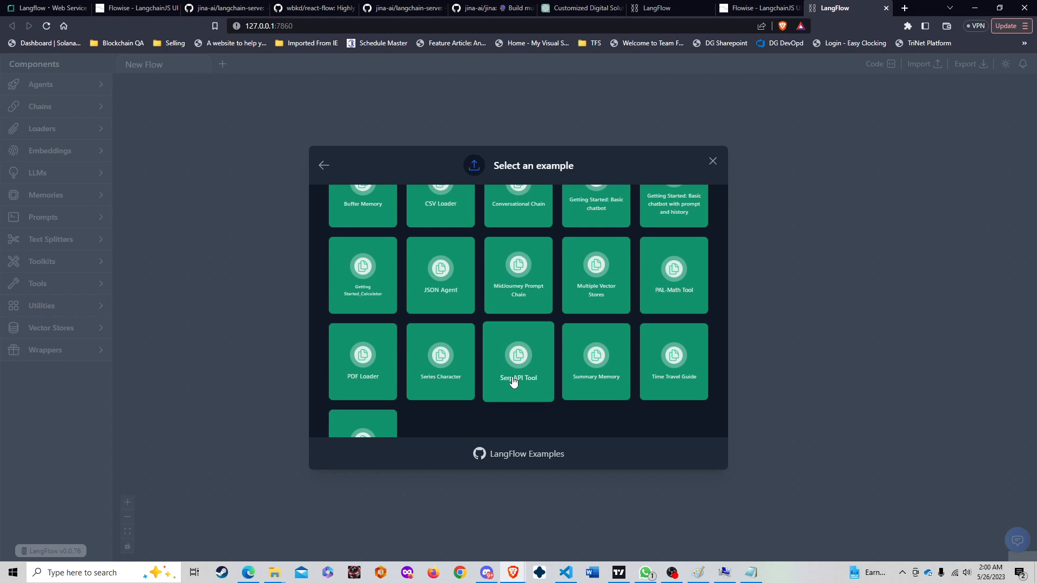
pyautogui.scroll(1, 491, 420)
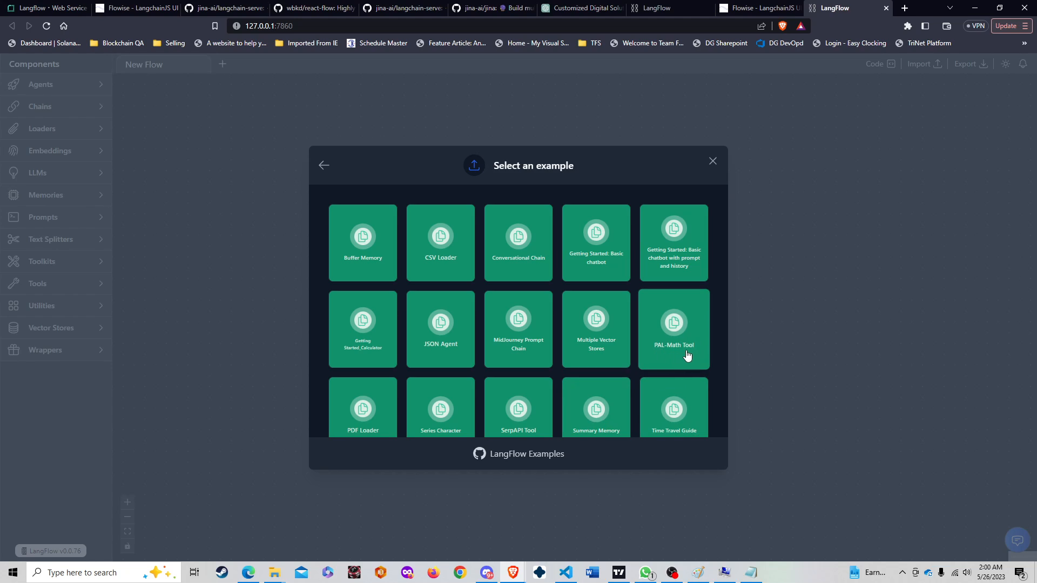
pyautogui.click(589, 359)
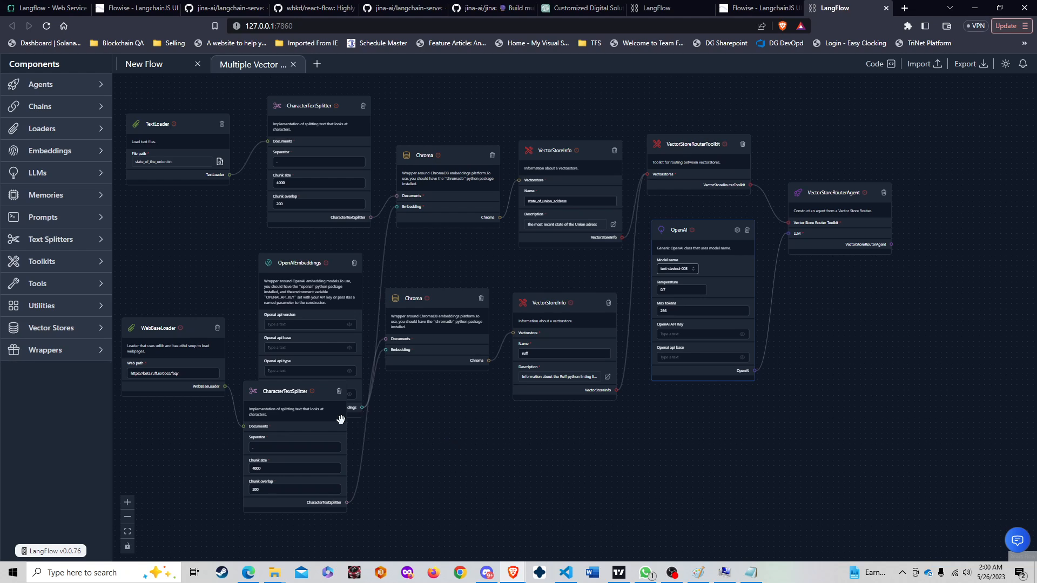
# - Move the lower CharacterTextSplitter node clear of the OpenAIEmbeddings node, and revisit Flowise's Marketplace for comparison before returning to LangFlow
pyautogui.moveTo(314, 392); pyautogui.dragTo(312, 425)
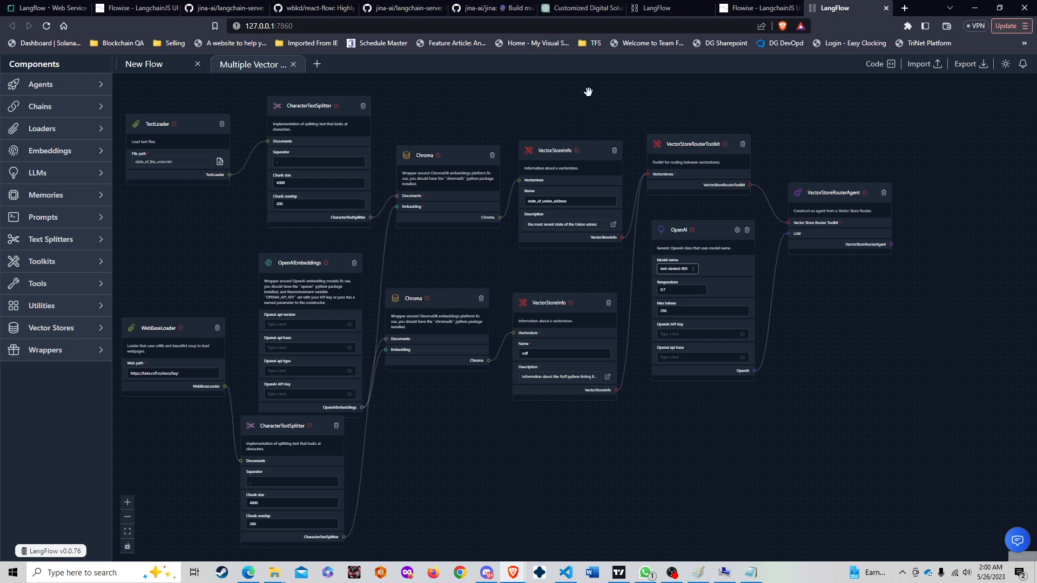
pyautogui.click(771, 4)
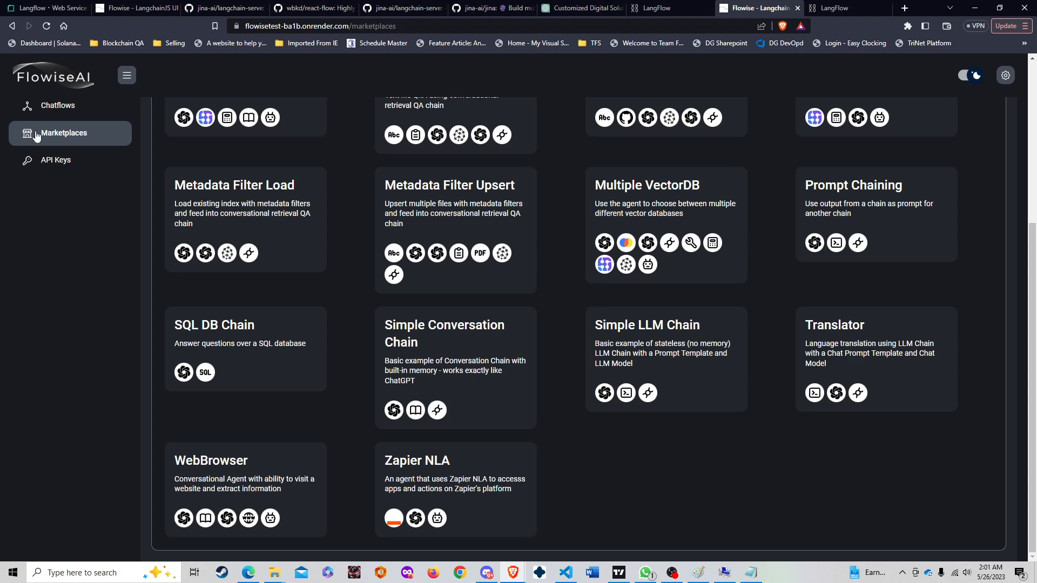
pyautogui.click(842, 6)
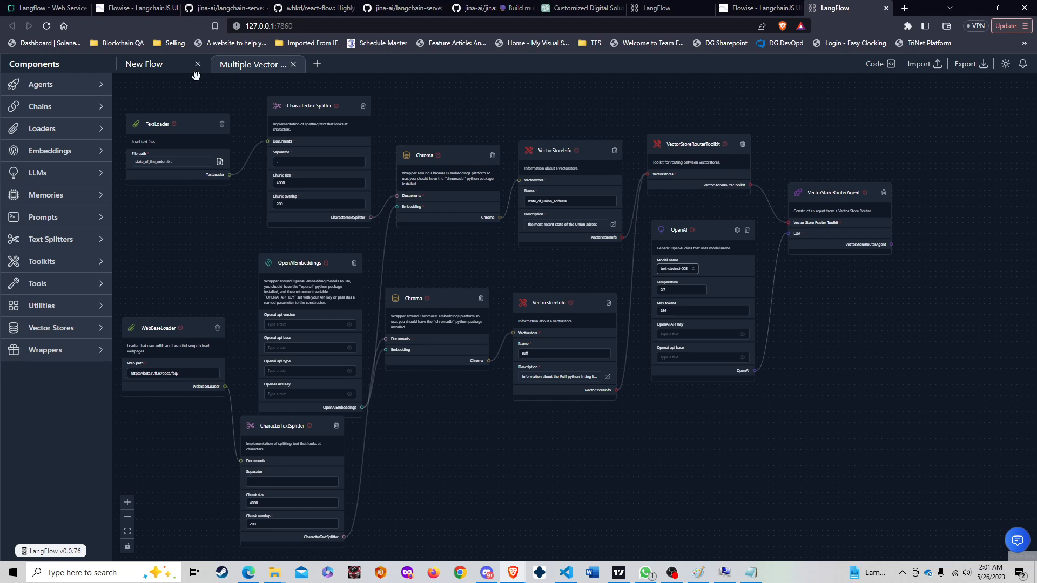
# - Close the Multiple Vector Stores flow and the extra empty flows in LangFlow, keeping a single New Flow
pyautogui.click(293, 64)
pyautogui.click(222, 64)
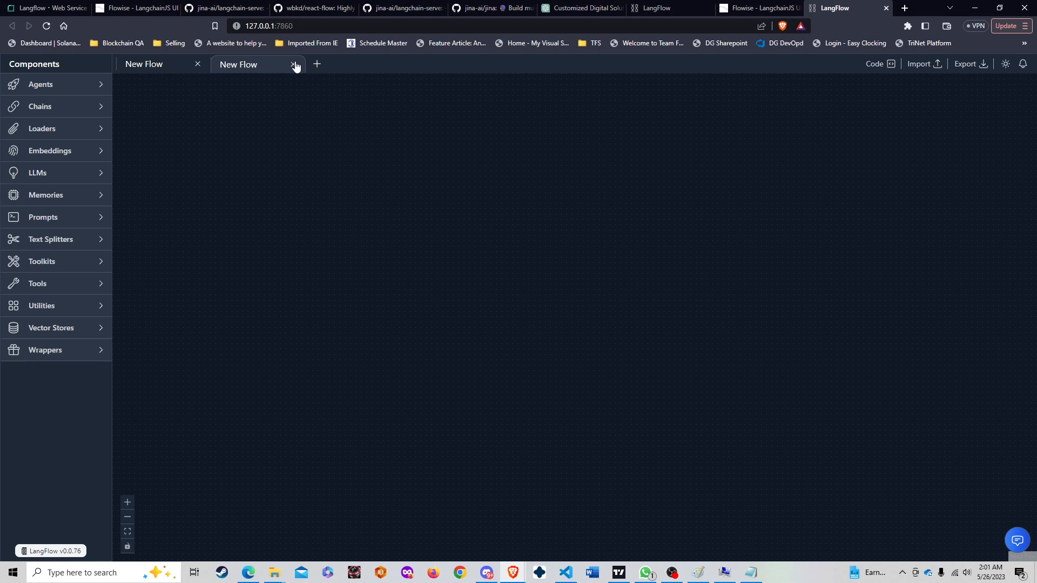
pyautogui.click(317, 65)
pyautogui.click(294, 65)
pyautogui.click(294, 65)
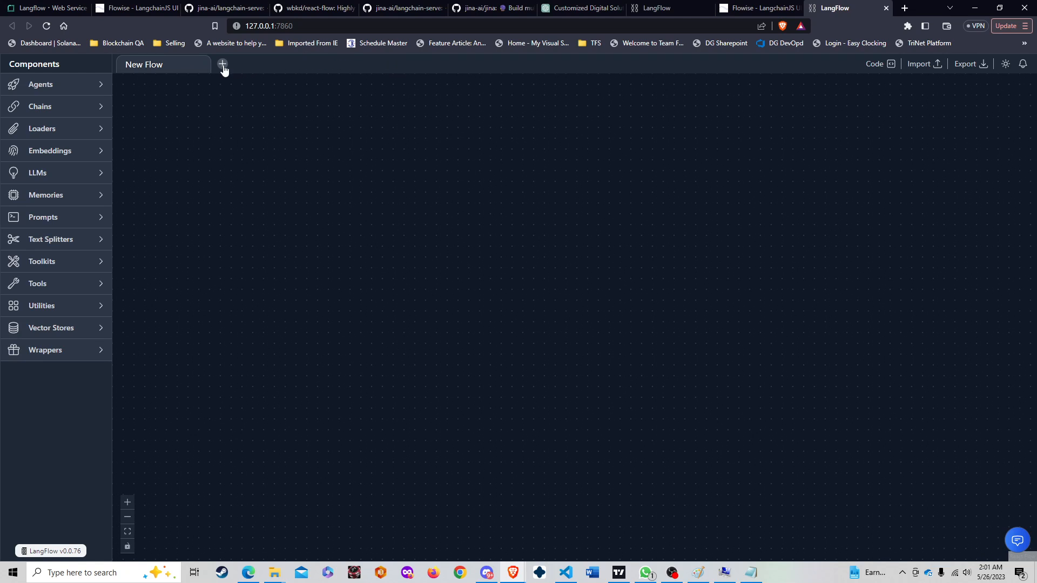
# - View LangFlow's Agents components, and switch to Flowise to open the WebGPT chatflow
pyautogui.click(63, 85)
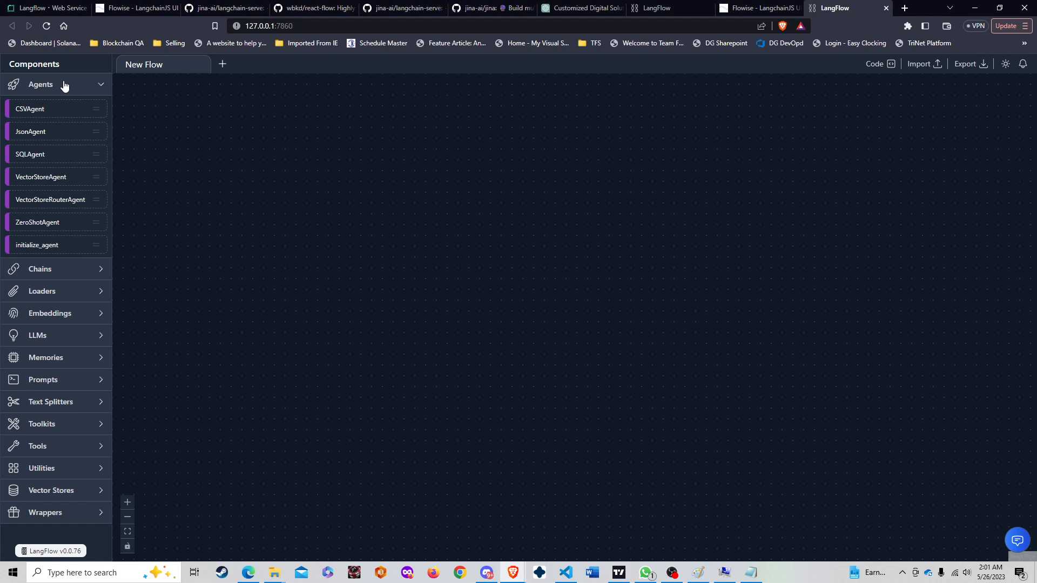
pyautogui.click(70, 86)
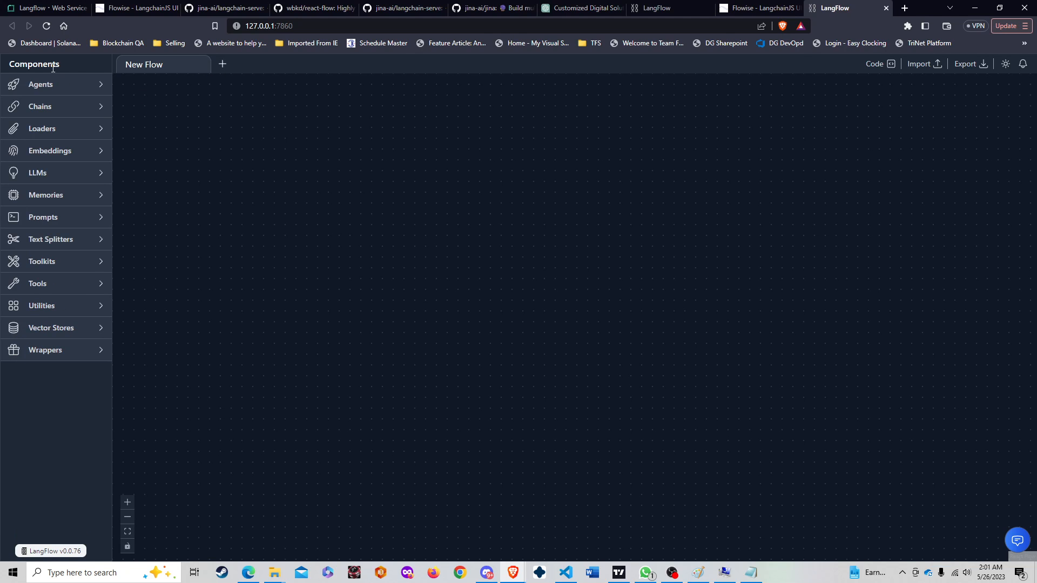
pyautogui.click(733, 6)
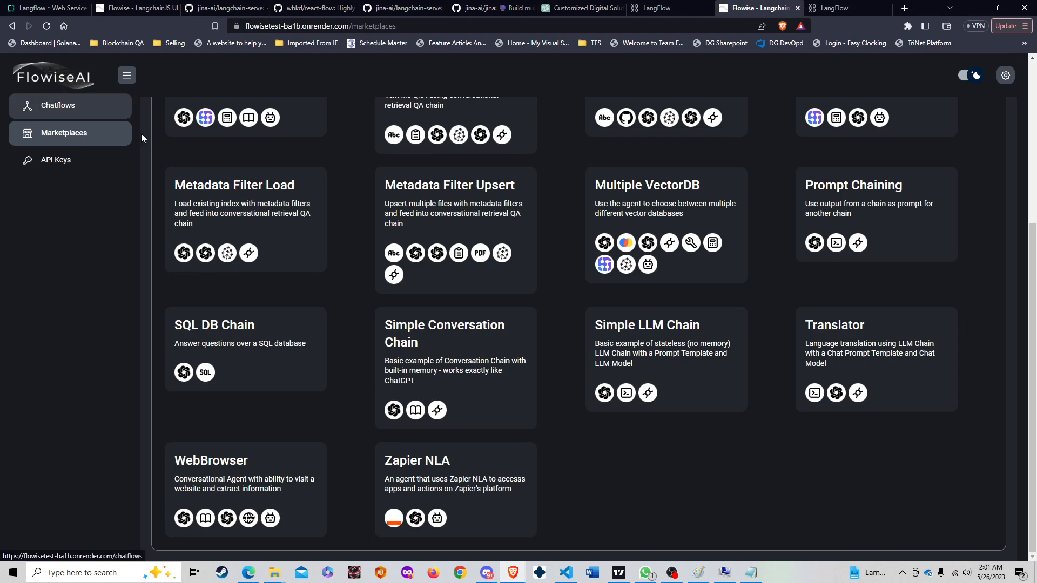
pyautogui.click(60, 105)
pyautogui.click(238, 176)
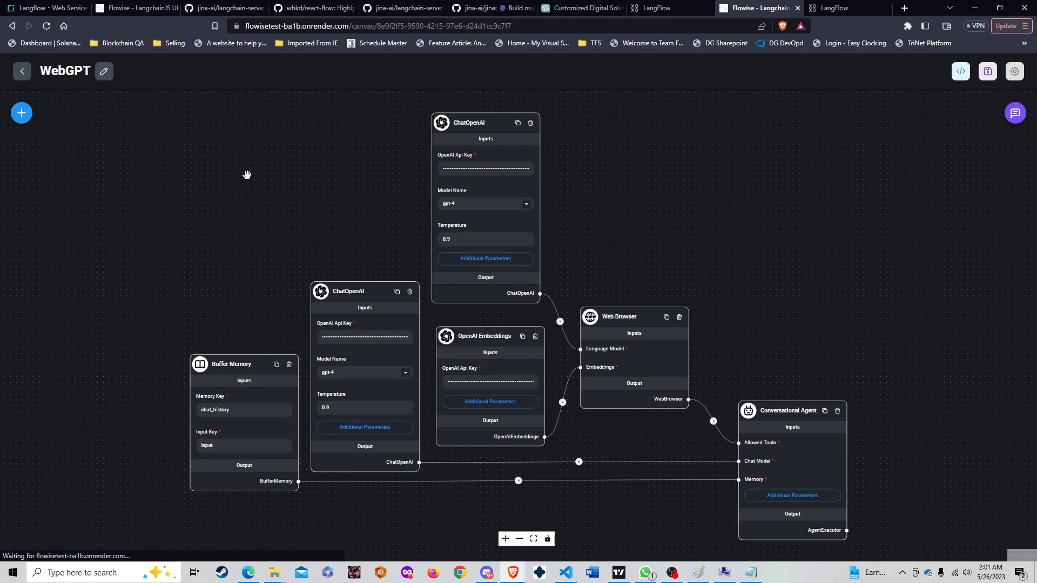
# - Add a Cheerio Web Scraper document loader to the WebGPT canvas, beside the topmost ChatOpenAI node
pyautogui.click(22, 114)
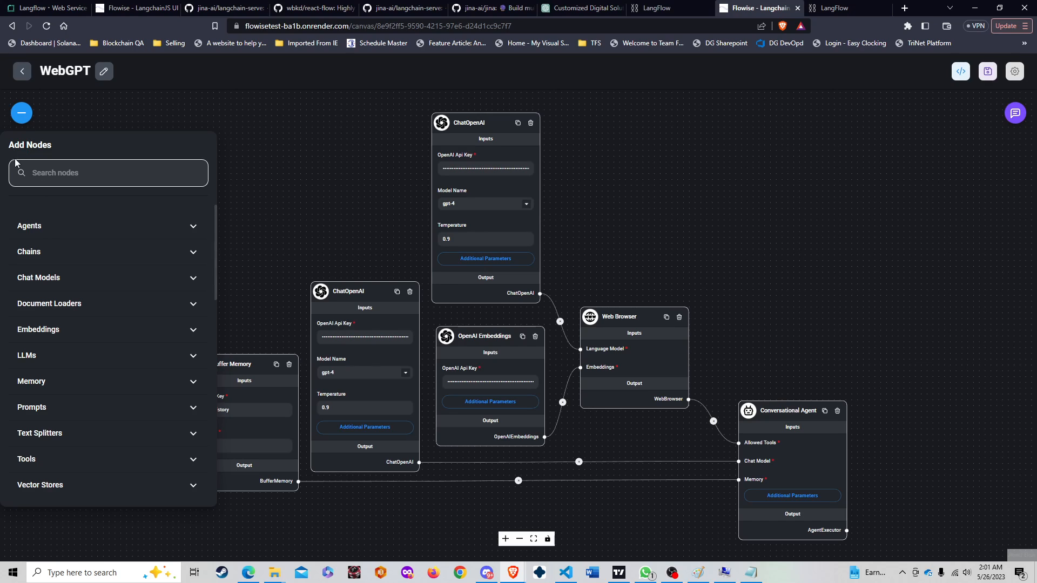
pyautogui.click(26, 114)
pyautogui.click(25, 115)
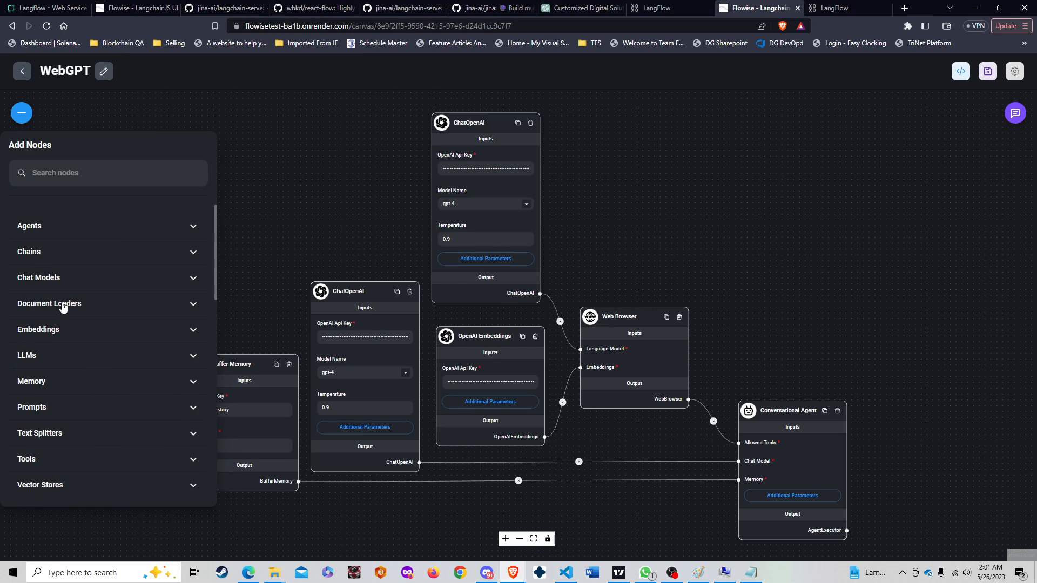
pyautogui.click(63, 306)
pyautogui.moveTo(44, 352); pyautogui.dragTo(307, 110)
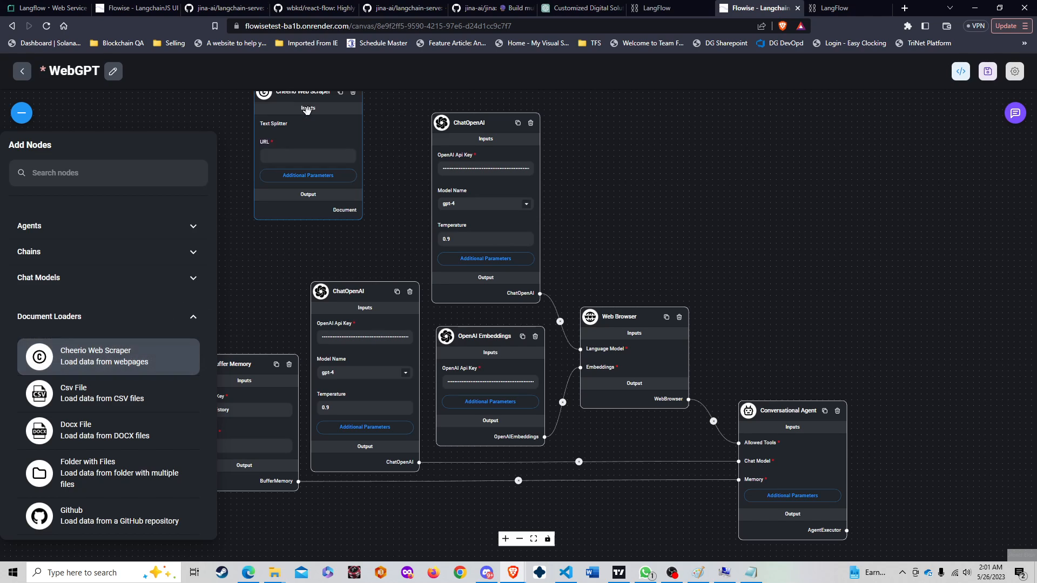
pyautogui.click(307, 110)
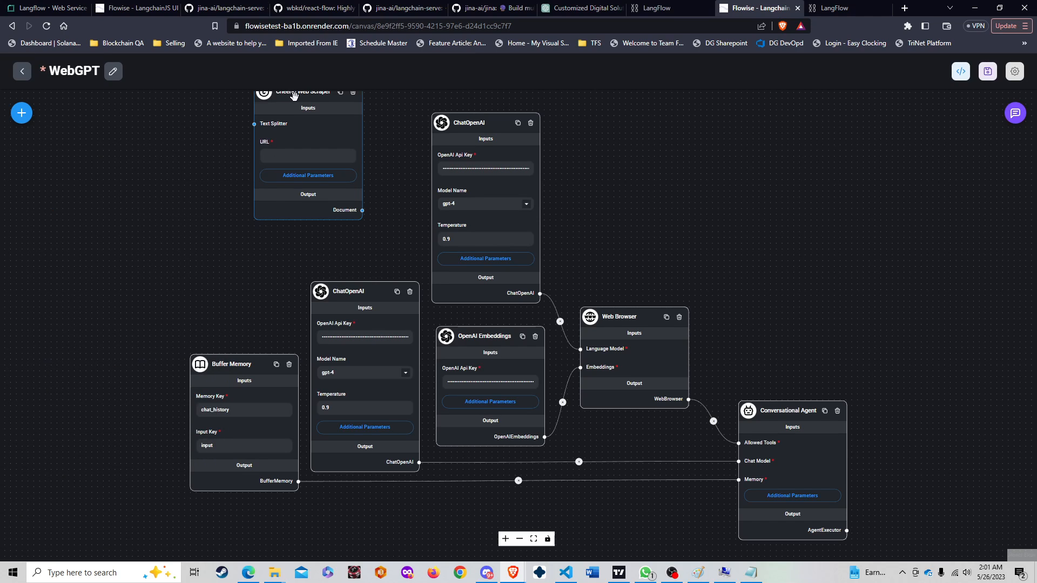
pyautogui.click(24, 112)
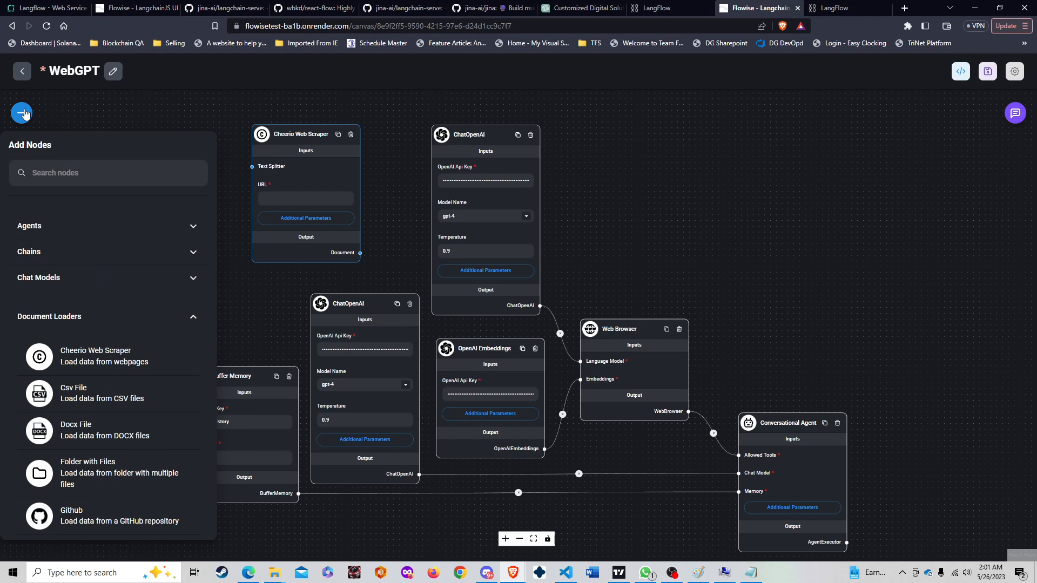
pyautogui.click(24, 113)
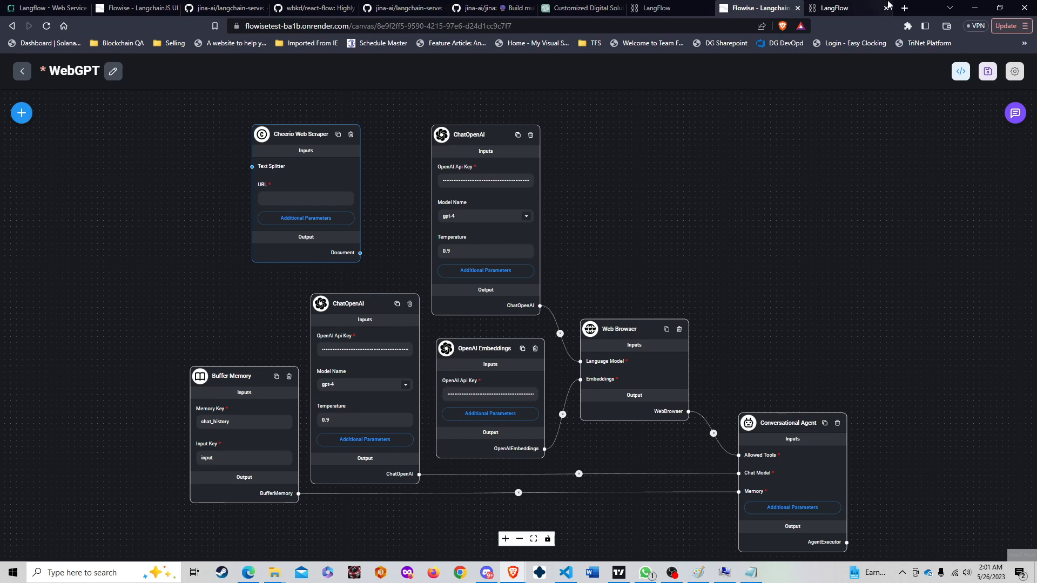
# - Switch to LangFlow and look through its Agents and Chains component categories
pyautogui.click(832, 8)
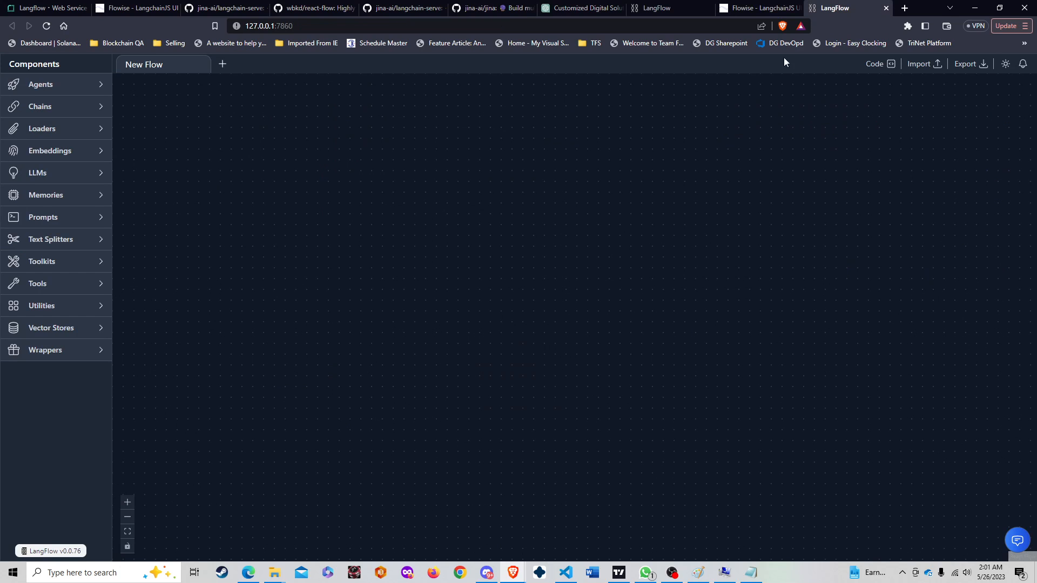
pyautogui.click(44, 86)
pyautogui.click(56, 92)
pyautogui.click(60, 110)
pyautogui.click(62, 110)
# - Return to Flowise's WebGPT flow and review the list of node categories with Document Loaders collapsed
pyautogui.click(767, 6)
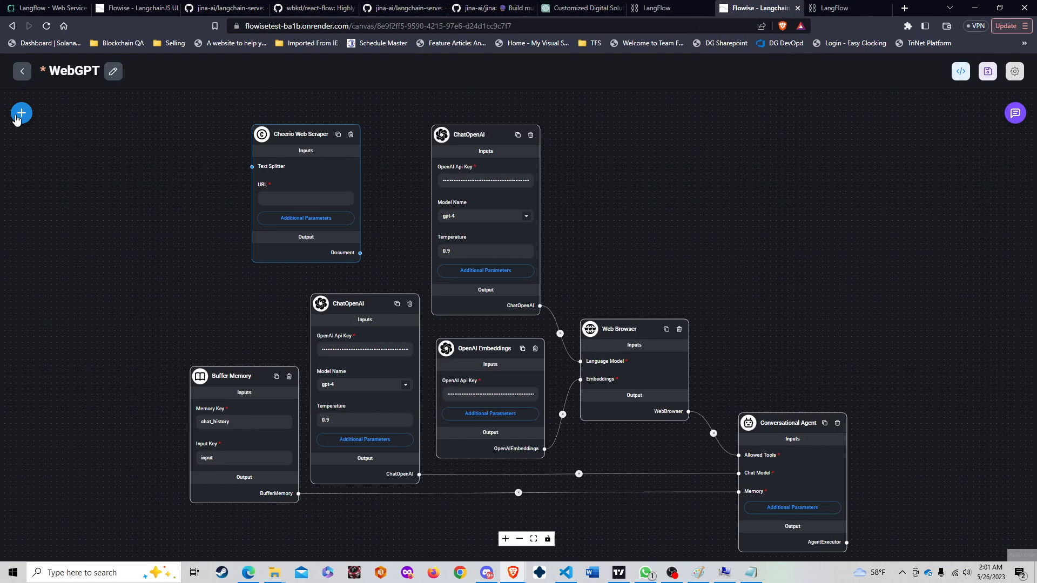
pyautogui.click(20, 114)
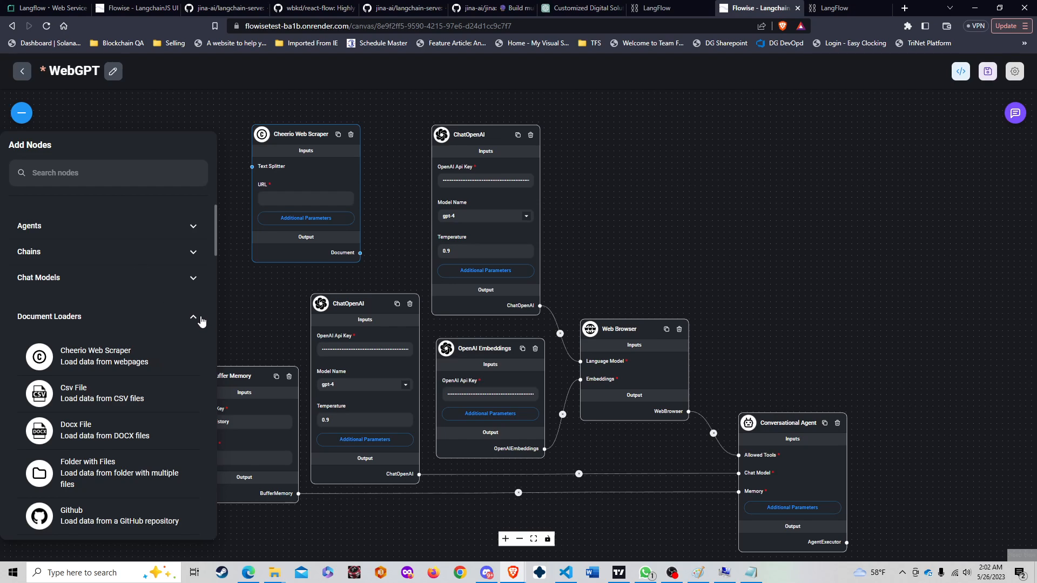
pyautogui.click(195, 316)
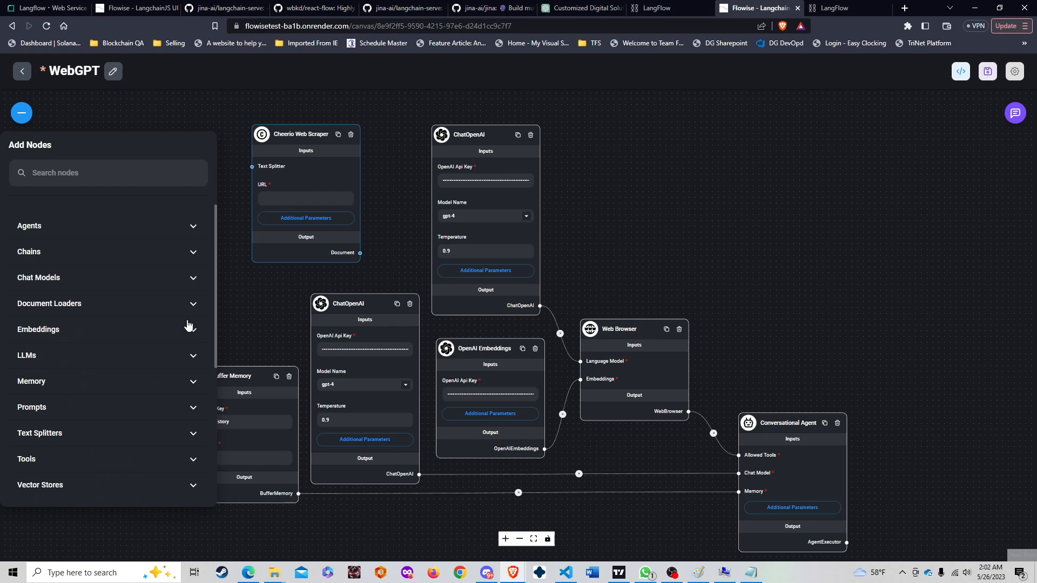
pyautogui.scroll(-1, 88, 356)
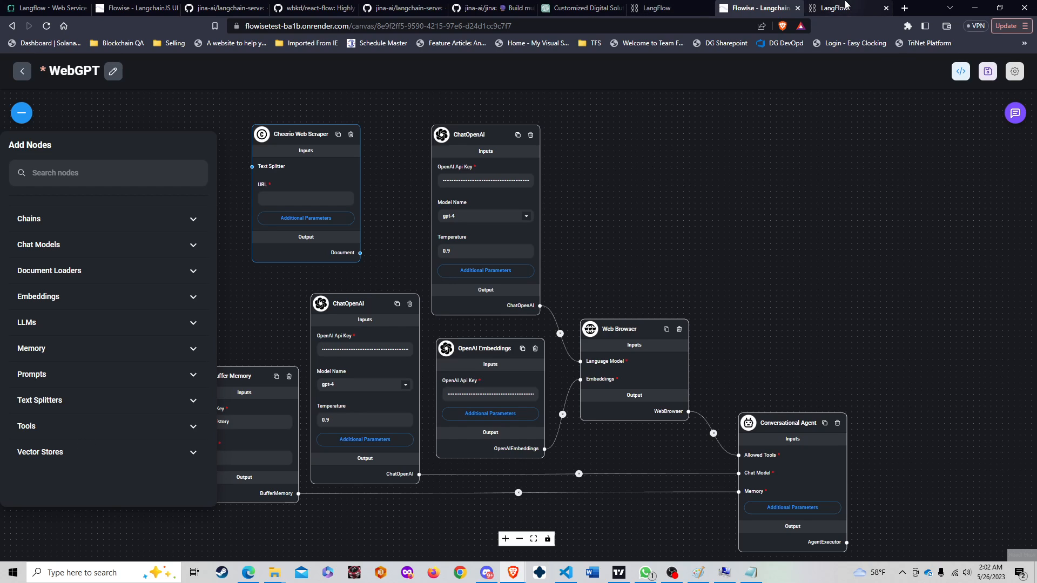
# - Place a TextRequestsWrapper node on LangFlow's empty canvas, examine it up close, and delete it
pyautogui.click(843, 7)
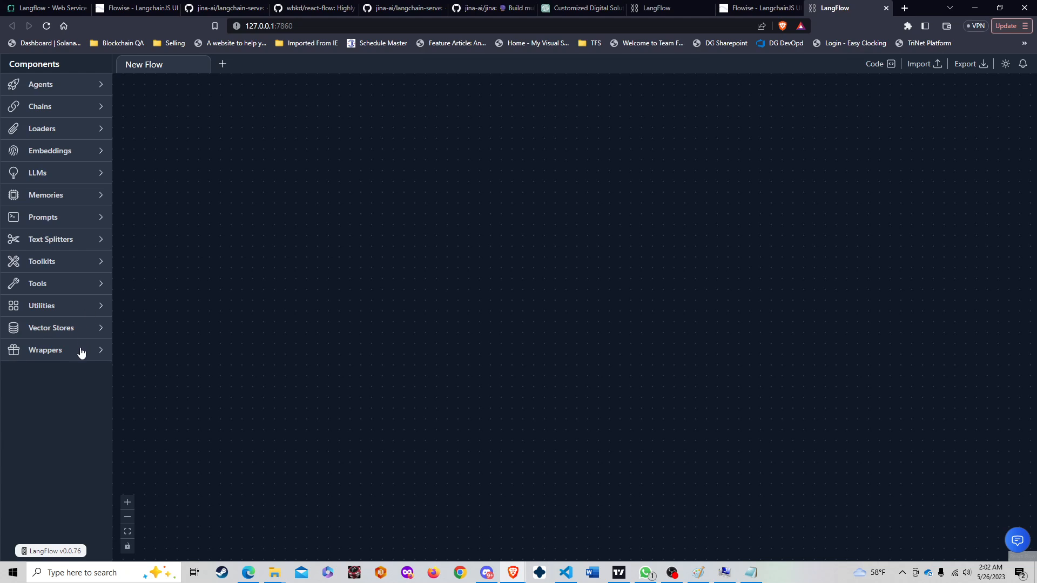
pyautogui.click(101, 354)
pyautogui.moveTo(58, 374); pyautogui.dragTo(243, 258)
pyautogui.scroll(3, 243, 349)
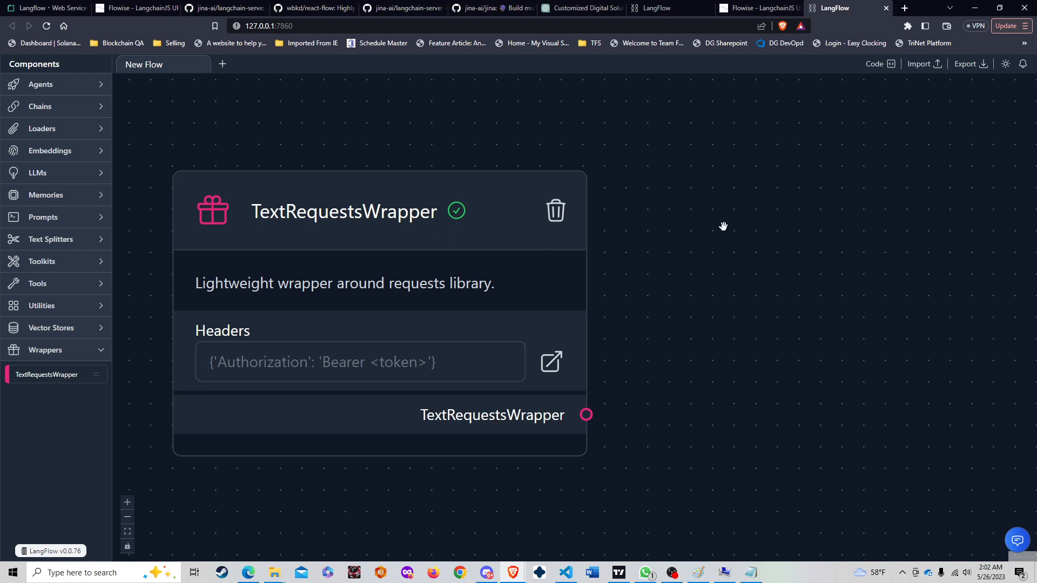
pyautogui.click(556, 210)
# - Switch to Flowise and look through the Chains and Agents nodes available for the WebGPT flow
pyautogui.click(744, 7)
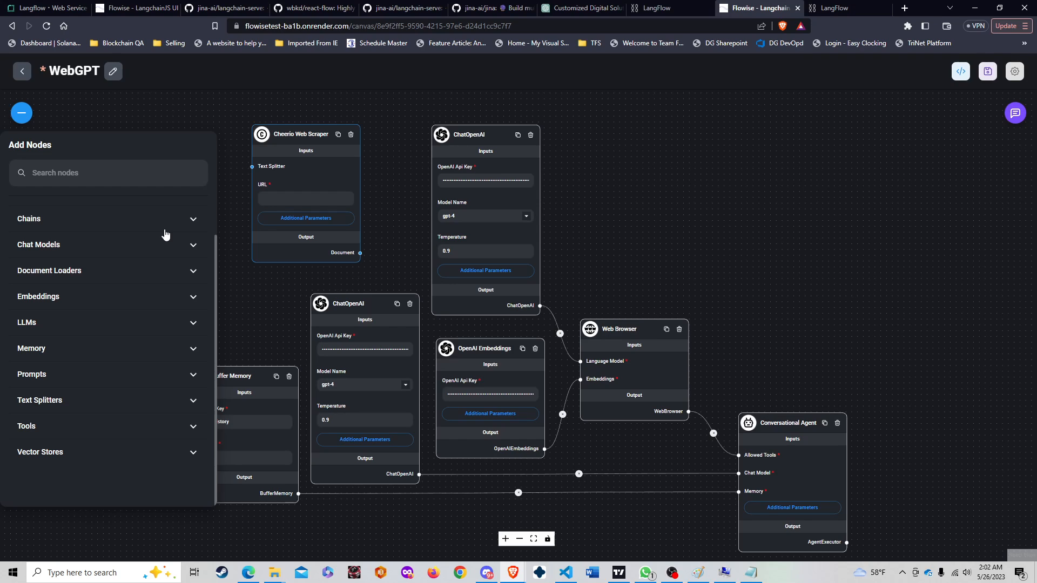
pyautogui.click(172, 231)
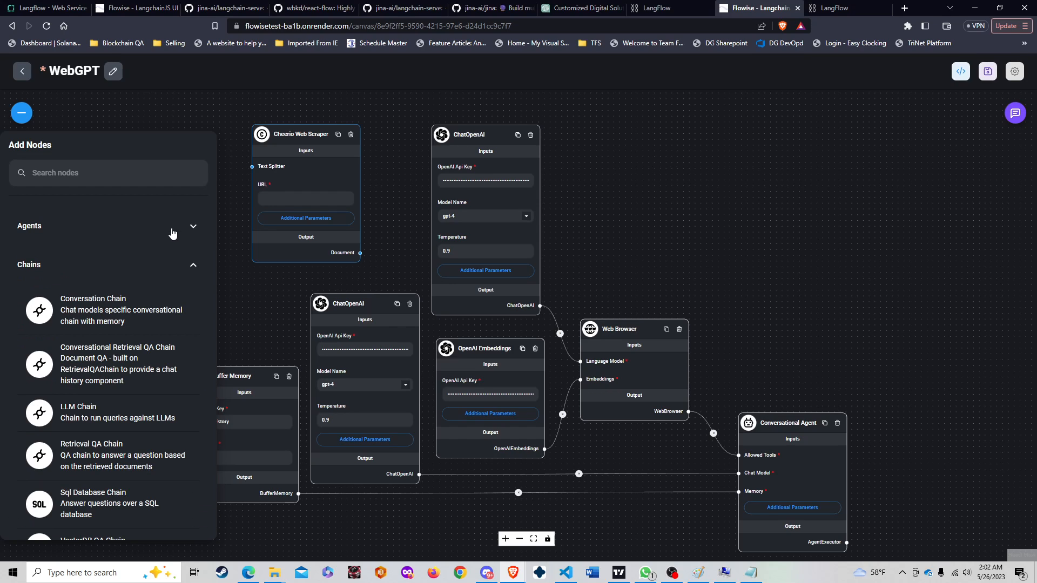
pyautogui.click(172, 234)
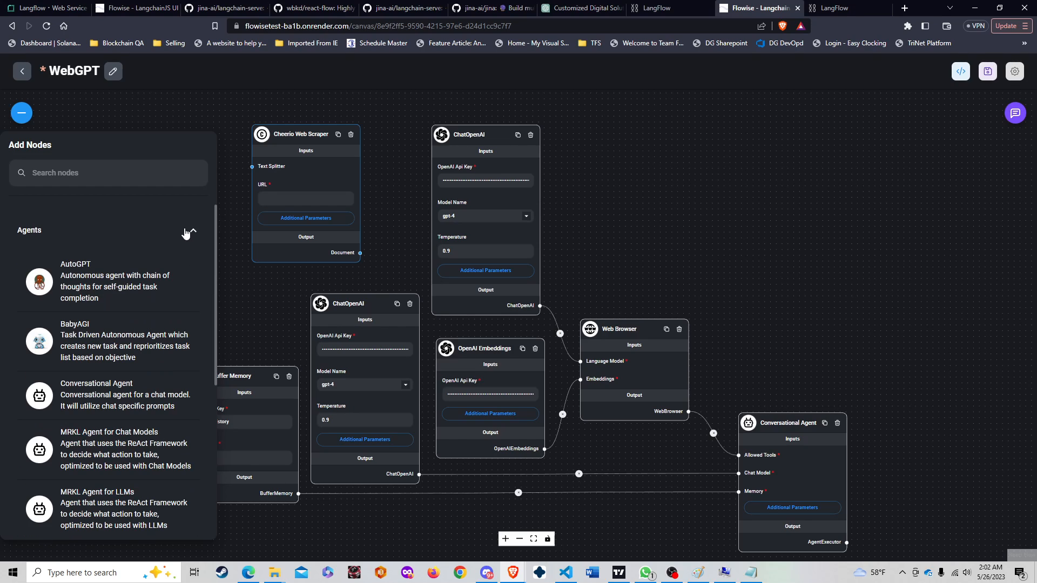
pyautogui.scroll(-1, 167, 347)
pyautogui.scroll(1, 167, 347)
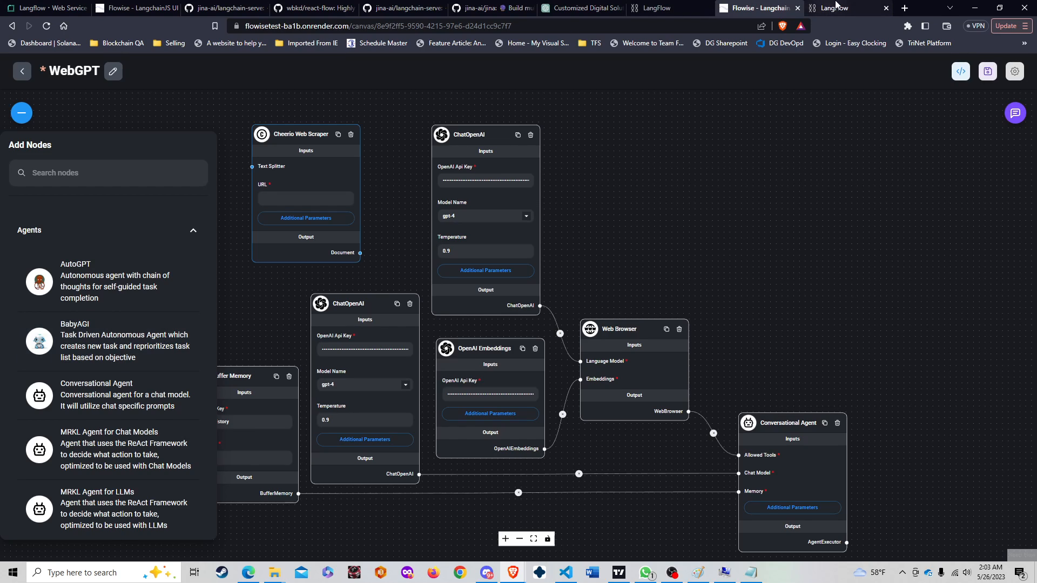
# - Compare LangFlow's Agents components with the agents Flowise offers, such as AutoGPT and BabyAGI
pyautogui.click(835, 8)
pyautogui.click(73, 86)
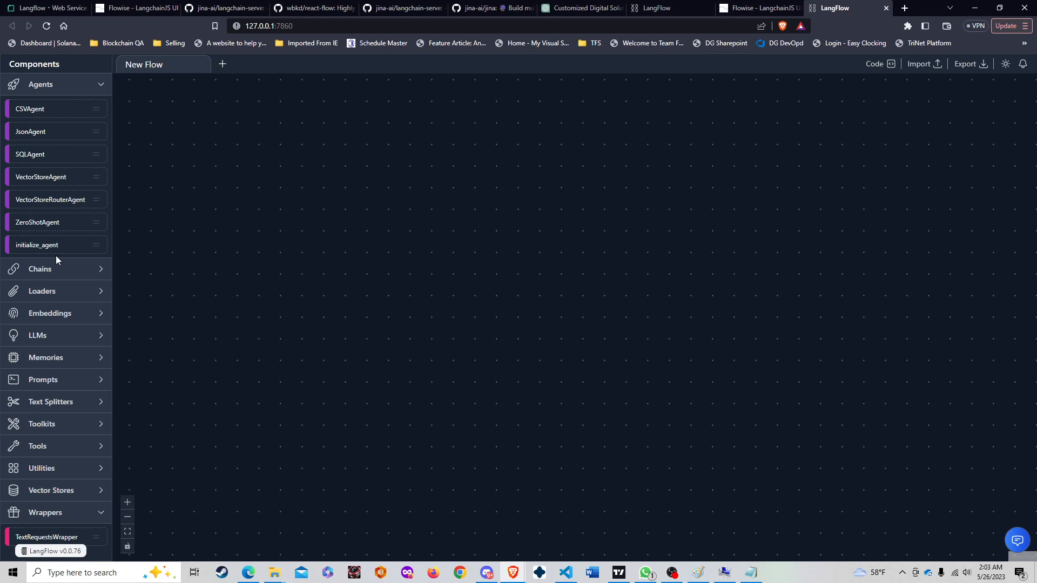
pyautogui.click(756, 8)
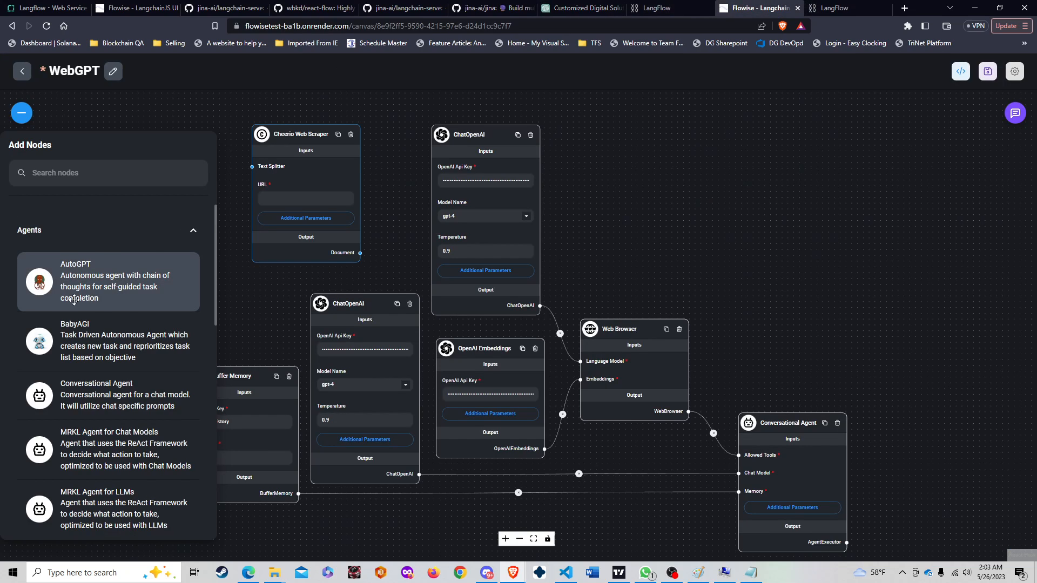
pyautogui.scroll(-1, 74, 300)
pyautogui.scroll(1, 74, 300)
pyautogui.scroll(-1, 126, 347)
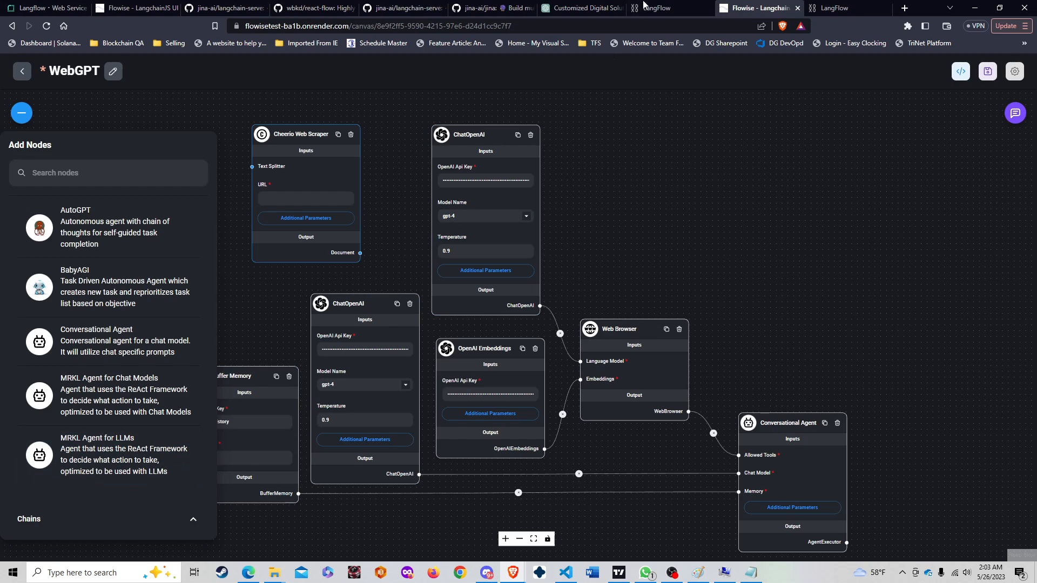
# - Add a VectorStoreAgent node to LangFlow's New Flow, and a Conversational Agent node above the Web Browser node in Flowise's WebGPT flow
pyautogui.click(848, 7)
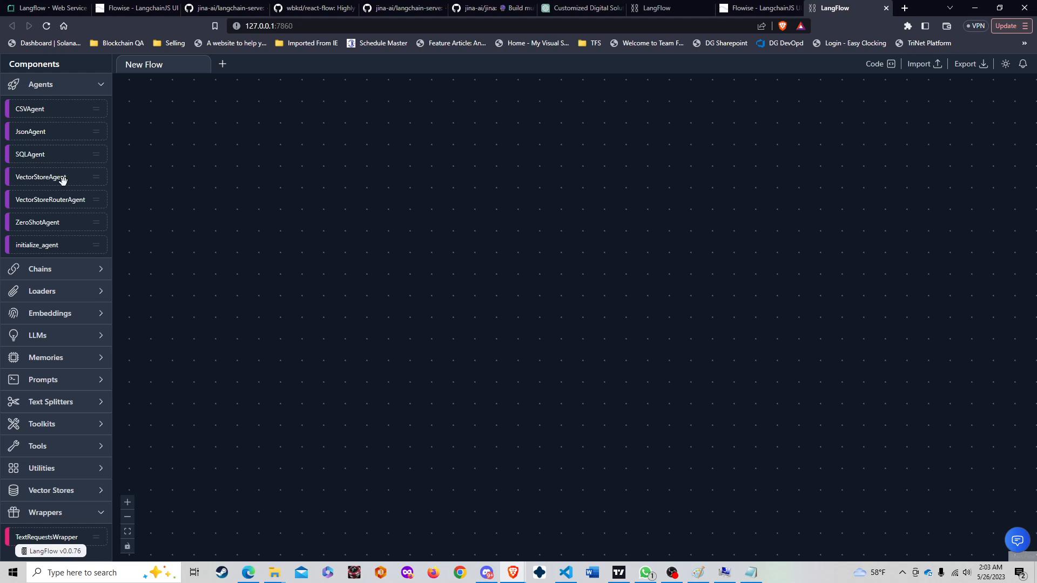
pyautogui.moveTo(62, 179); pyautogui.dragTo(231, 129)
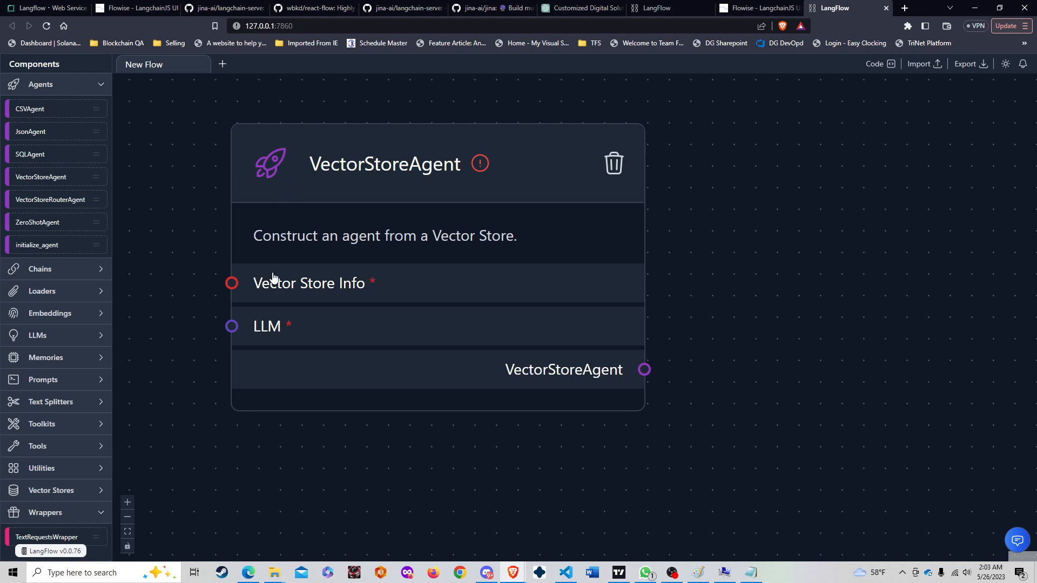
pyautogui.click(765, 7)
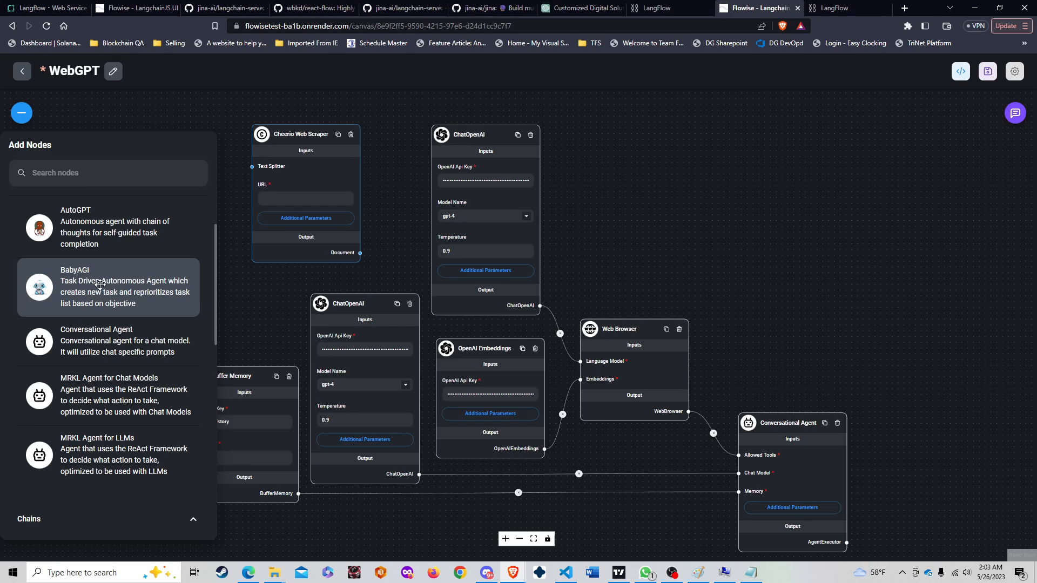
pyautogui.moveTo(114, 346); pyautogui.dragTo(766, 183)
pyautogui.scroll(5, 761, 192)
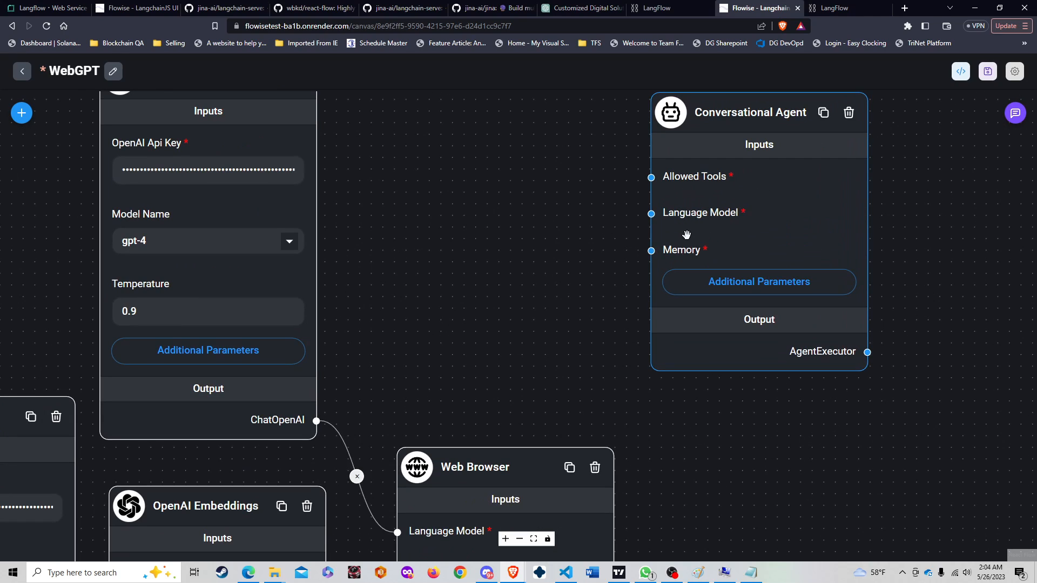
# - Switch to LangFlow and look through its Chains components
pyautogui.click(835, 8)
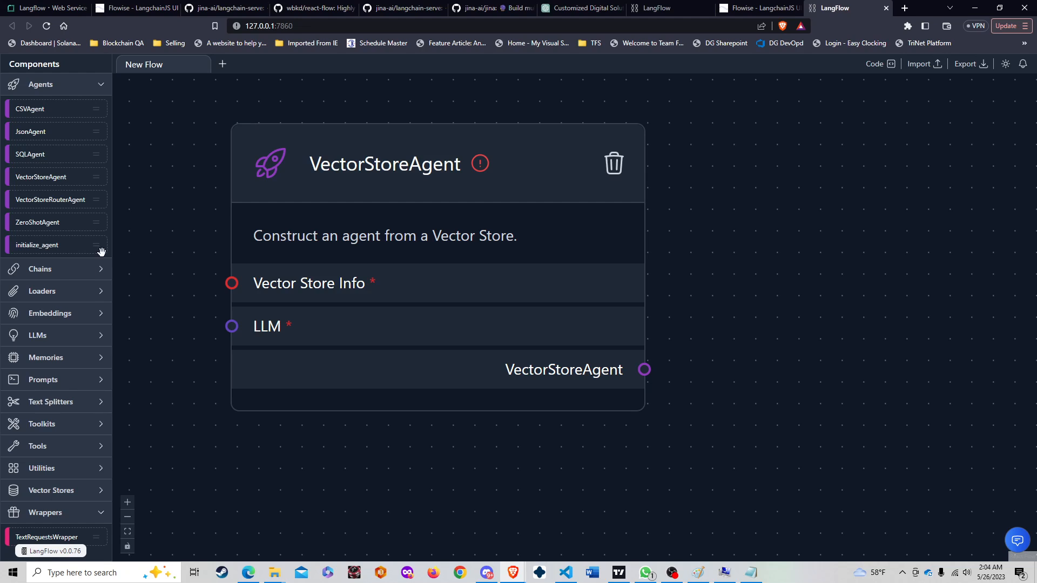
pyautogui.click(104, 275)
pyautogui.scroll(-1, 102, 269)
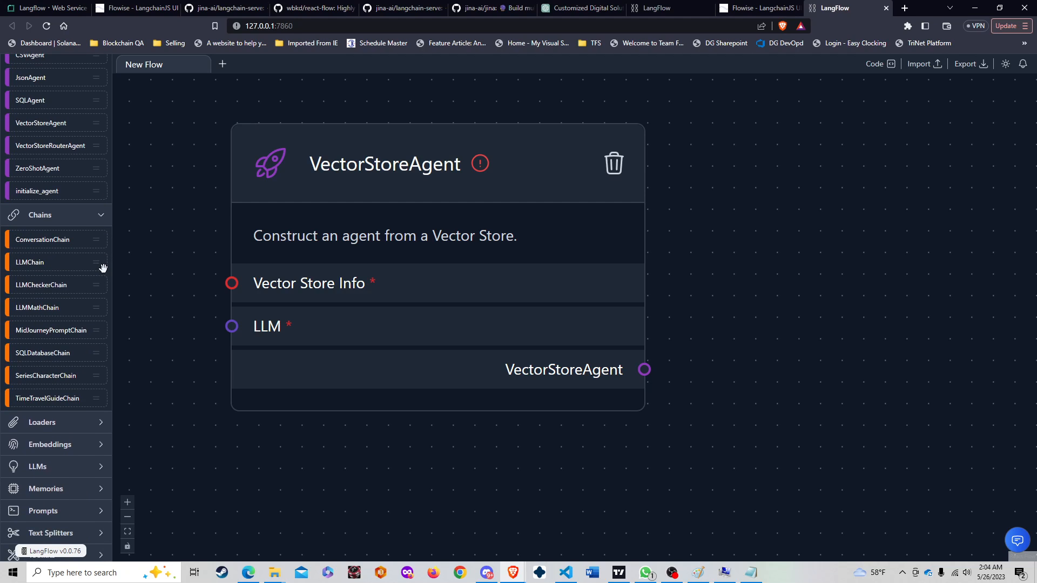
# - Switch to Flowise and look through its Chains nodes to compare them with LangFlow's Chains components
pyautogui.scroll(-1, 103, 269)
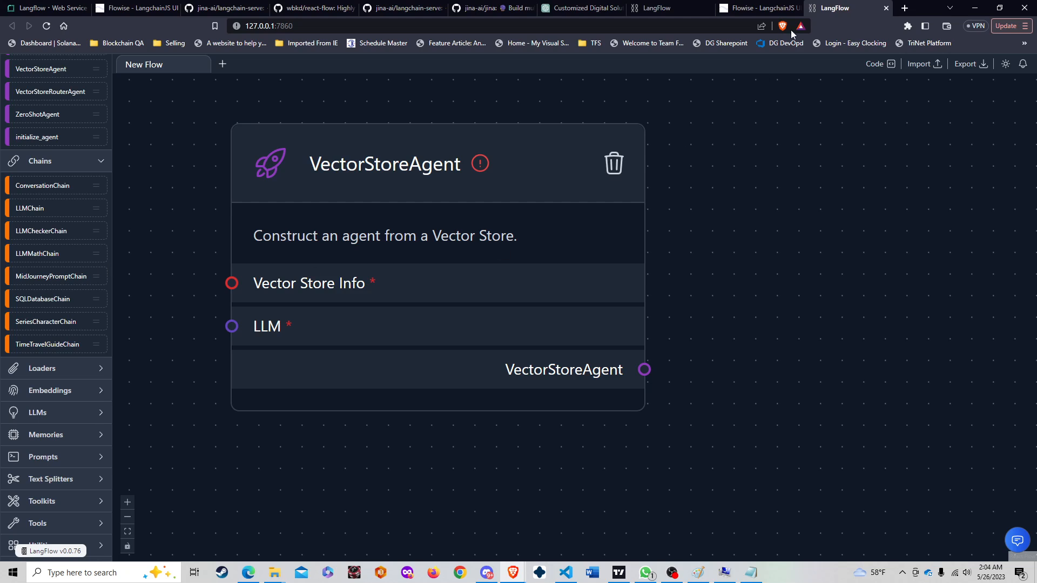
pyautogui.click(759, 7)
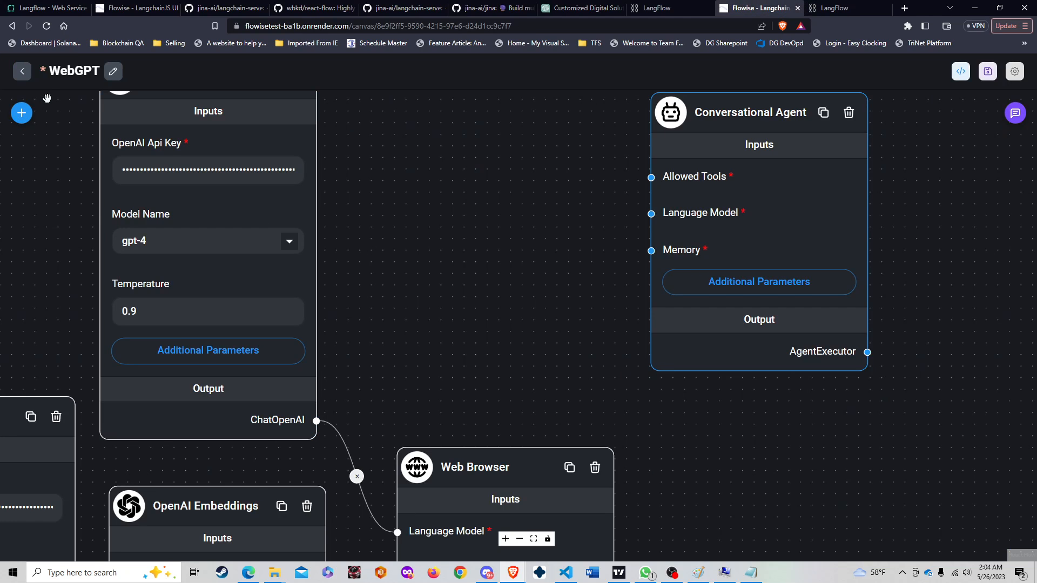
pyautogui.click(21, 113)
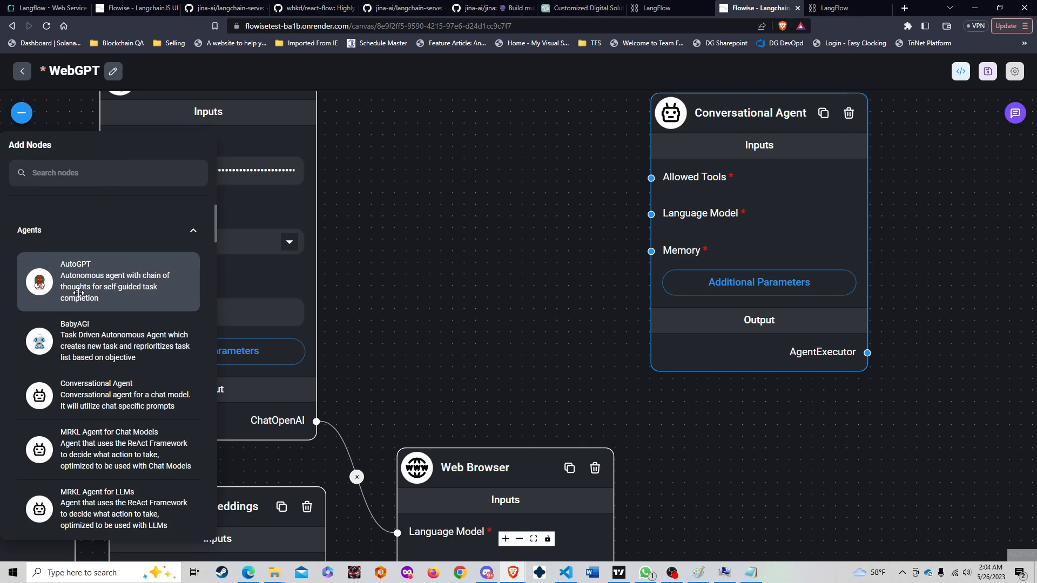
pyautogui.click(193, 233)
pyautogui.scroll(-2, 128, 251)
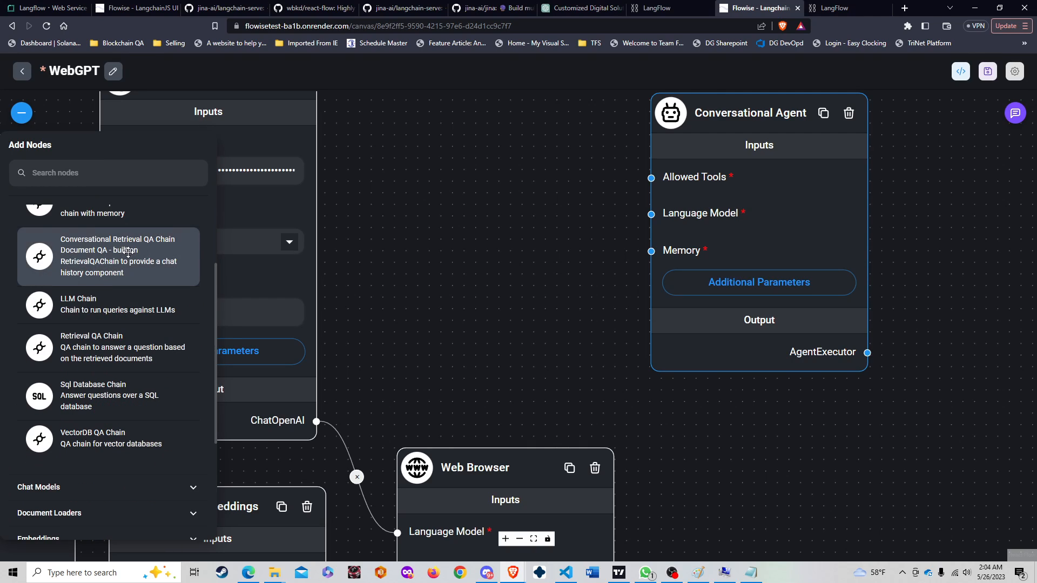
pyautogui.scroll(2, 128, 252)
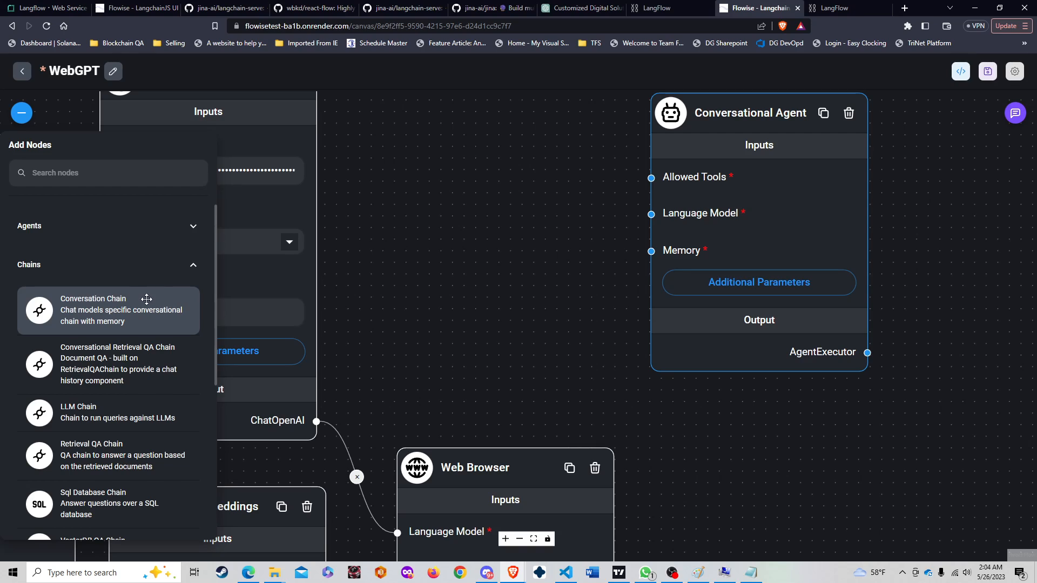
pyautogui.scroll(-1, 140, 304)
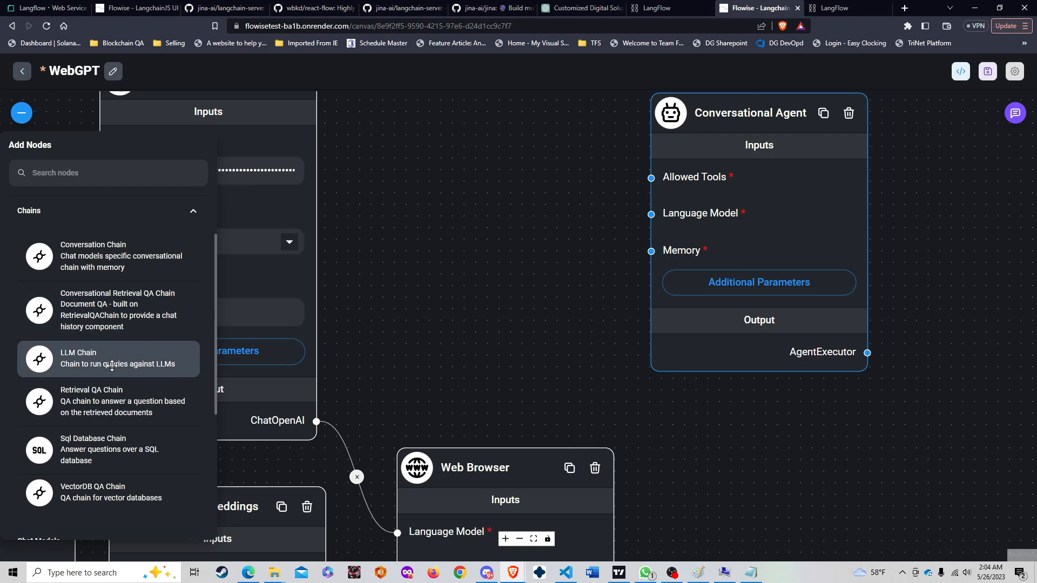
pyautogui.scroll(-1, 110, 367)
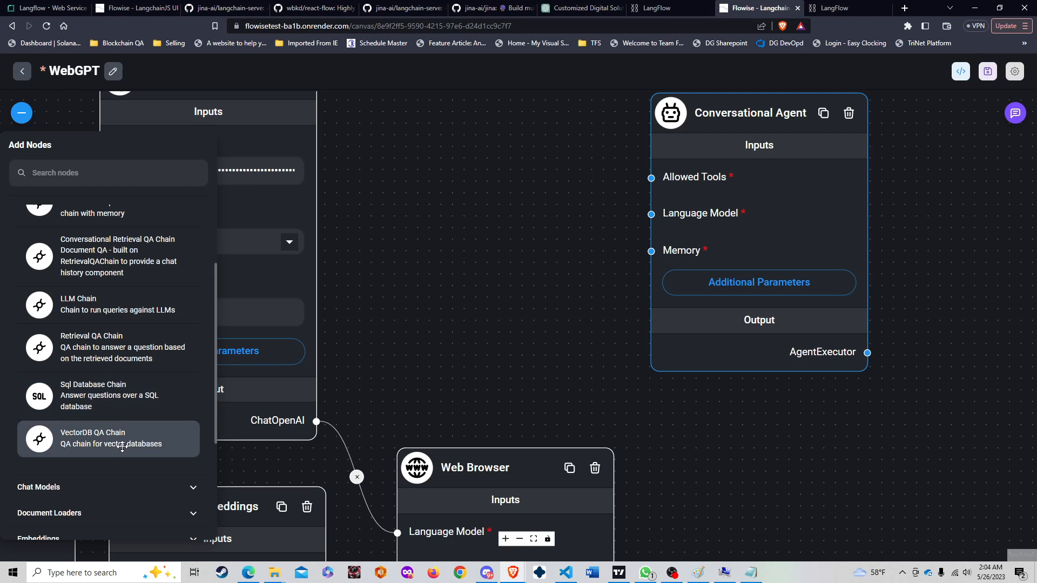
# - In LangFlow's New Flow, add an LLMCheckerChain node and delete the VectorStoreAgent node, placing the new node near the canvas centre
pyautogui.click(839, 11)
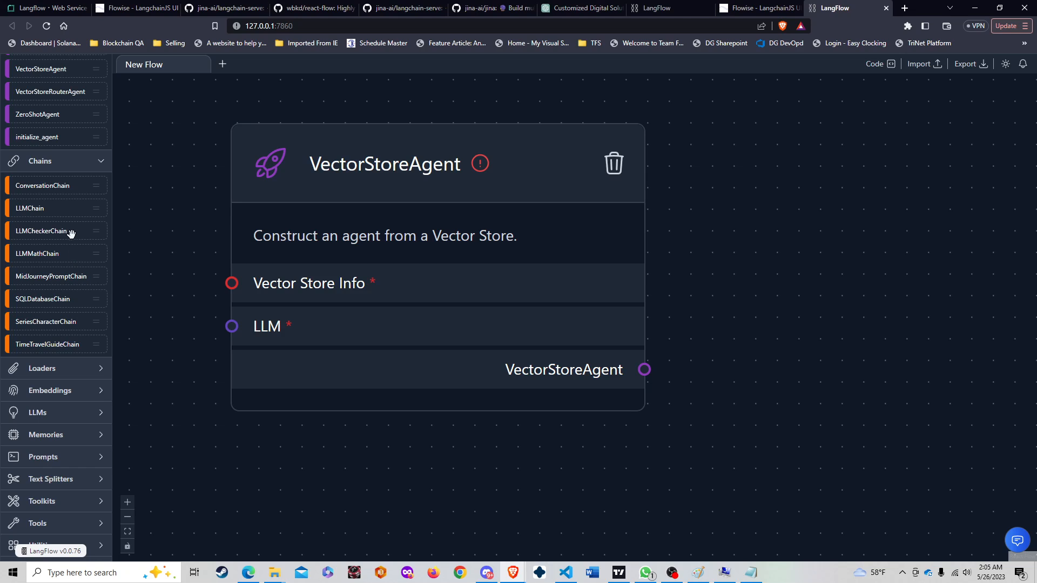
pyautogui.moveTo(71, 232); pyautogui.dragTo(805, 182)
pyautogui.moveTo(608, 184); pyautogui.dragTo(606, 190)
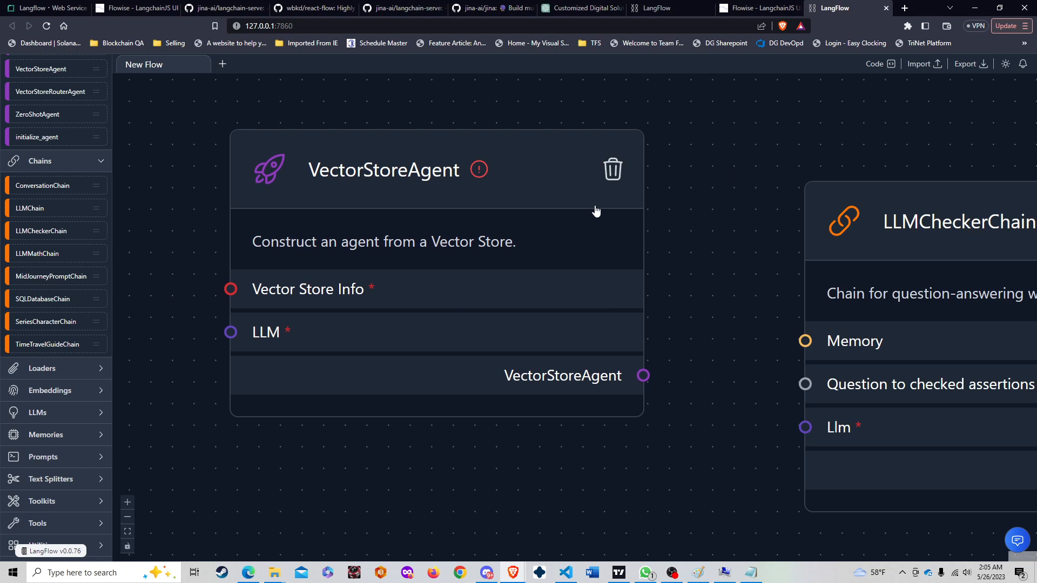
pyautogui.click(612, 169)
pyautogui.scroll(-3, 601, 193)
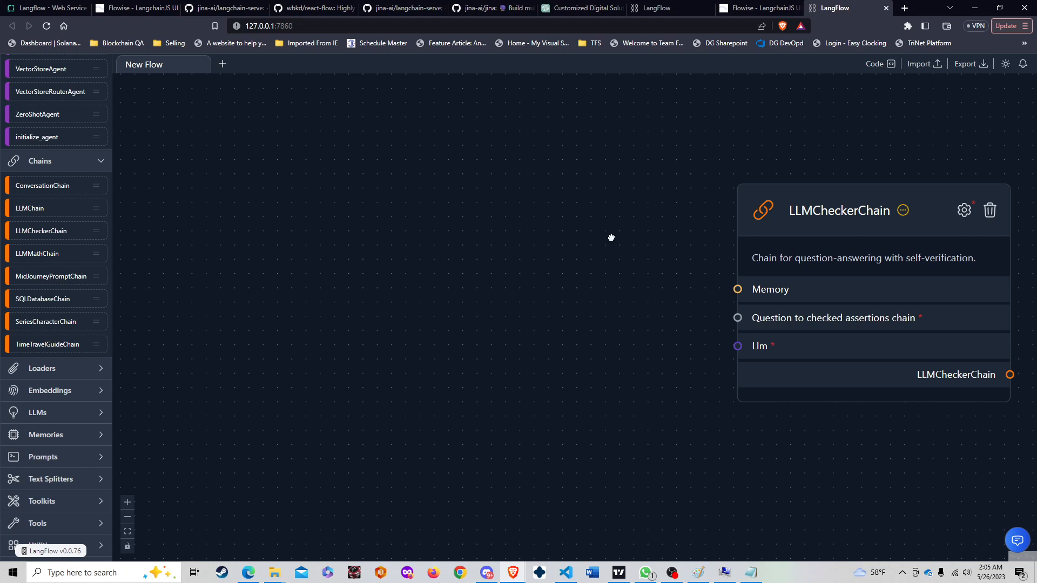
pyautogui.moveTo(784, 224); pyautogui.dragTo(366, 211)
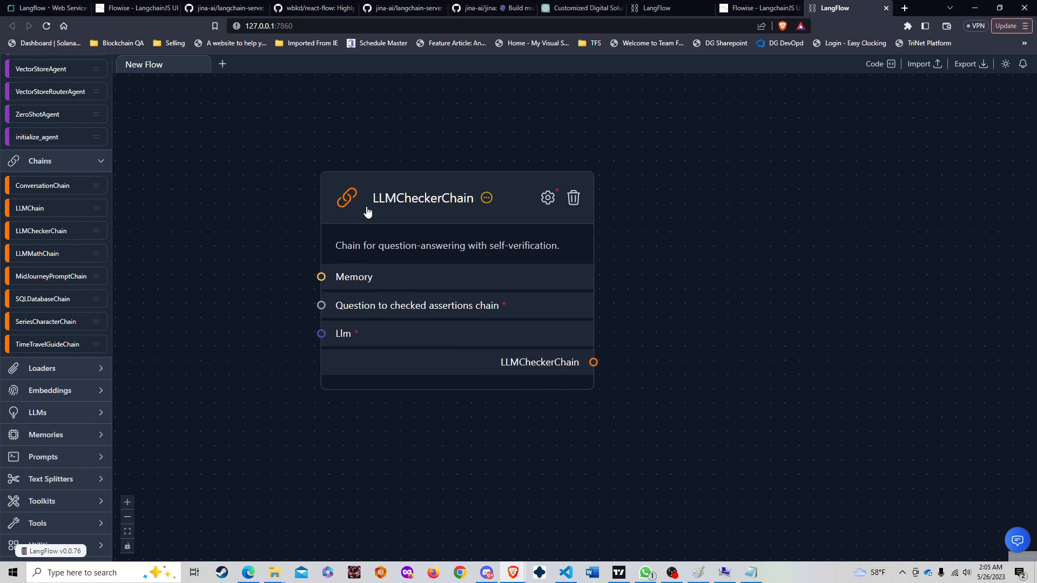
pyautogui.scroll(-5, 366, 211)
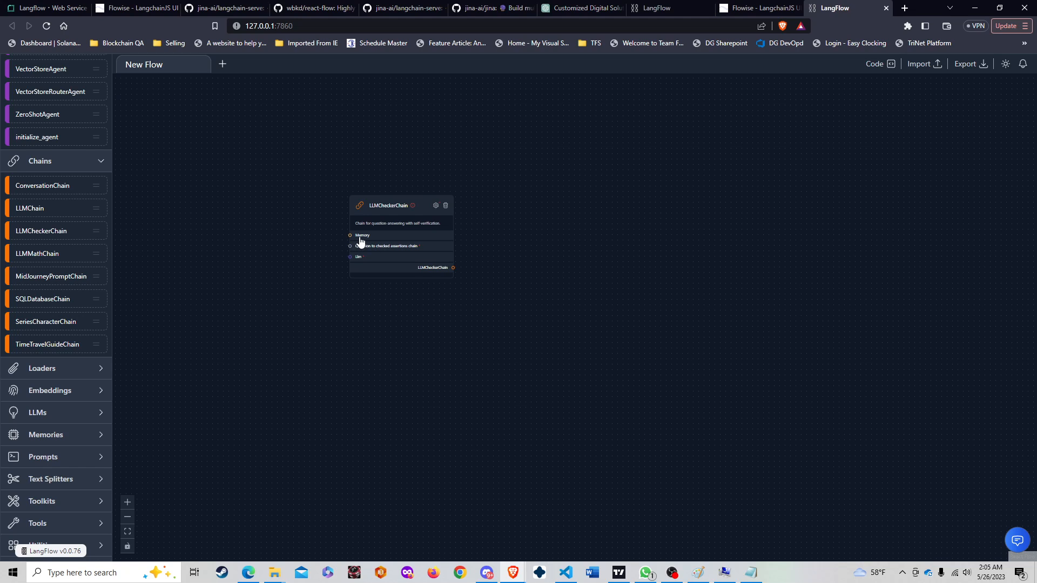
pyautogui.scroll(3, 362, 242)
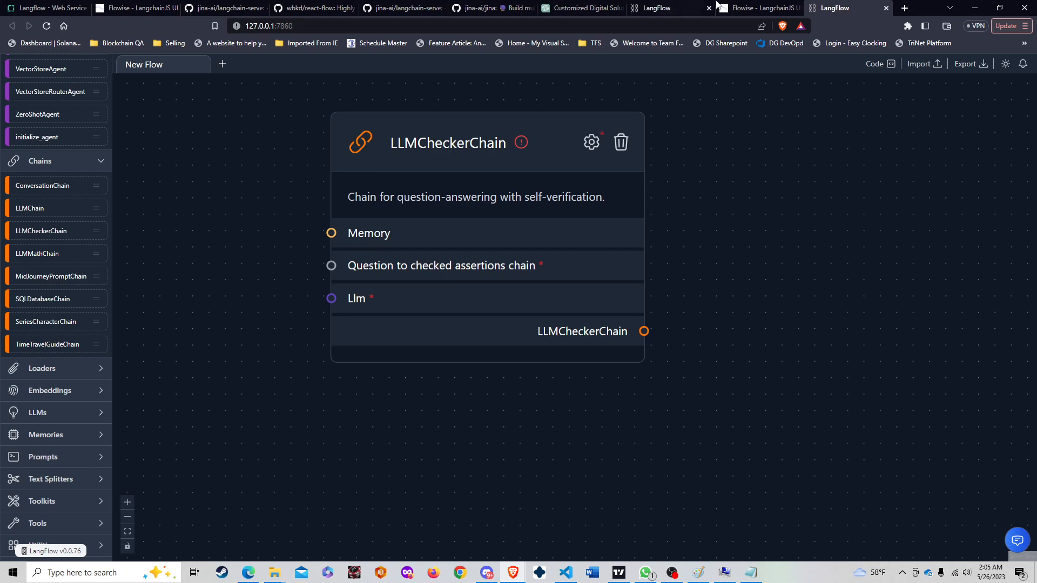
# - Switch to Flowise and examine how the WebGPT canvas looks at different zoom levels
pyautogui.click(757, 7)
pyautogui.scroll(-10, 441, 268)
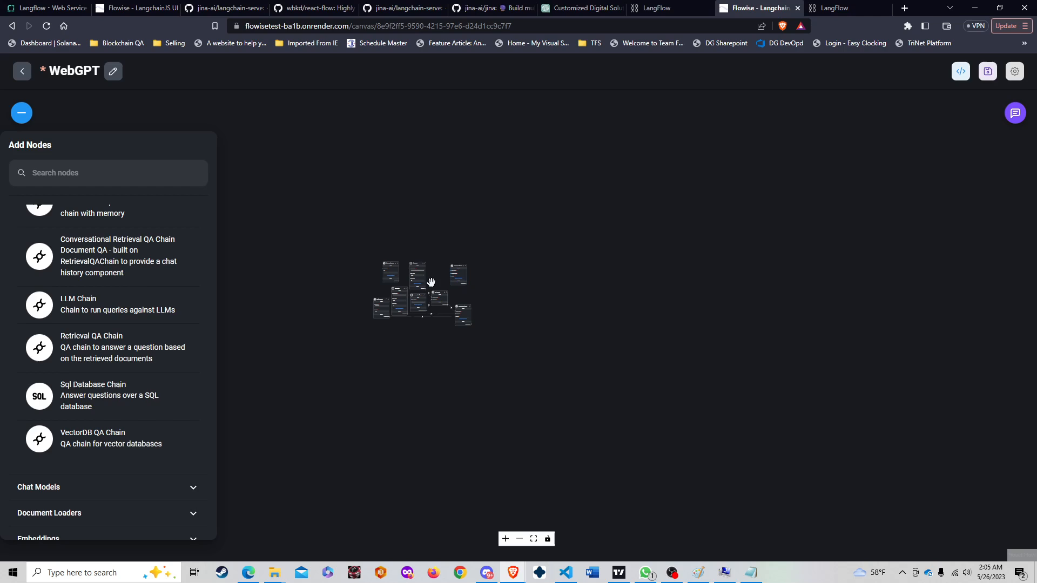
pyautogui.scroll(3, 428, 283)
pyautogui.scroll(-3, 425, 284)
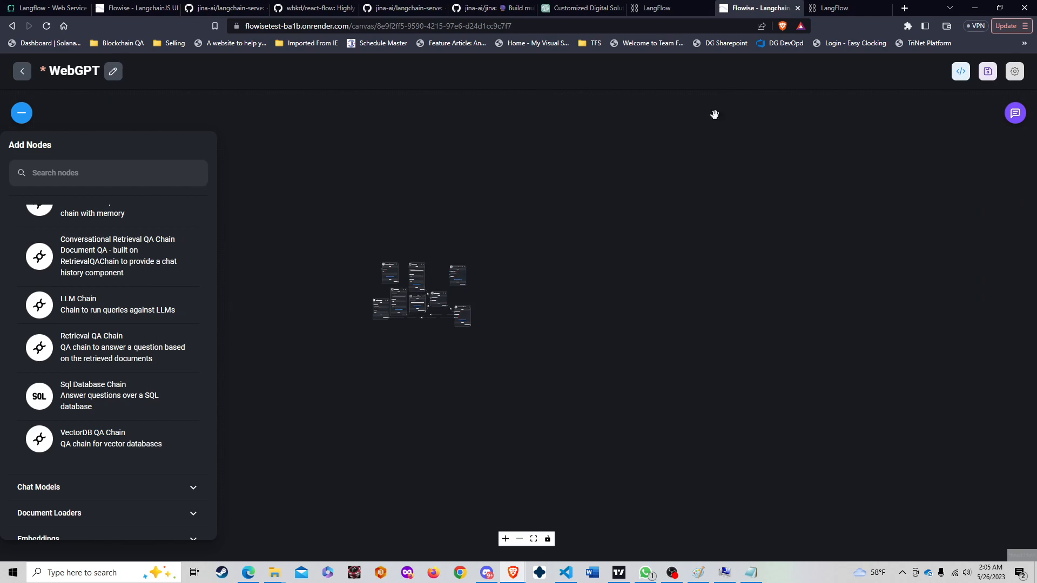
pyautogui.scroll(3, 610, 281)
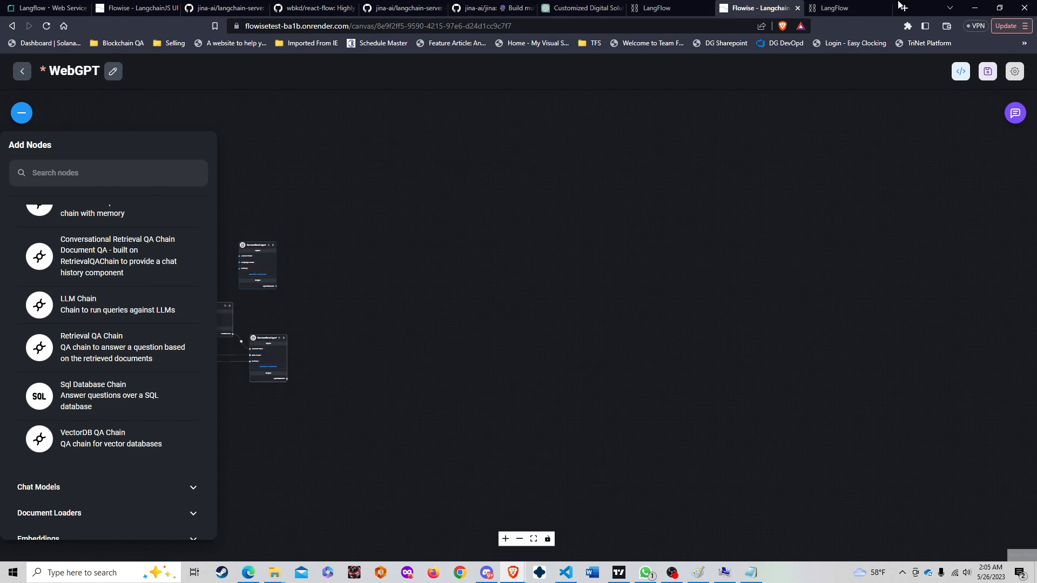
# - Switch to LangFlow and create a second blank flow
pyautogui.click(848, 6)
pyautogui.scroll(-5, 237, 322)
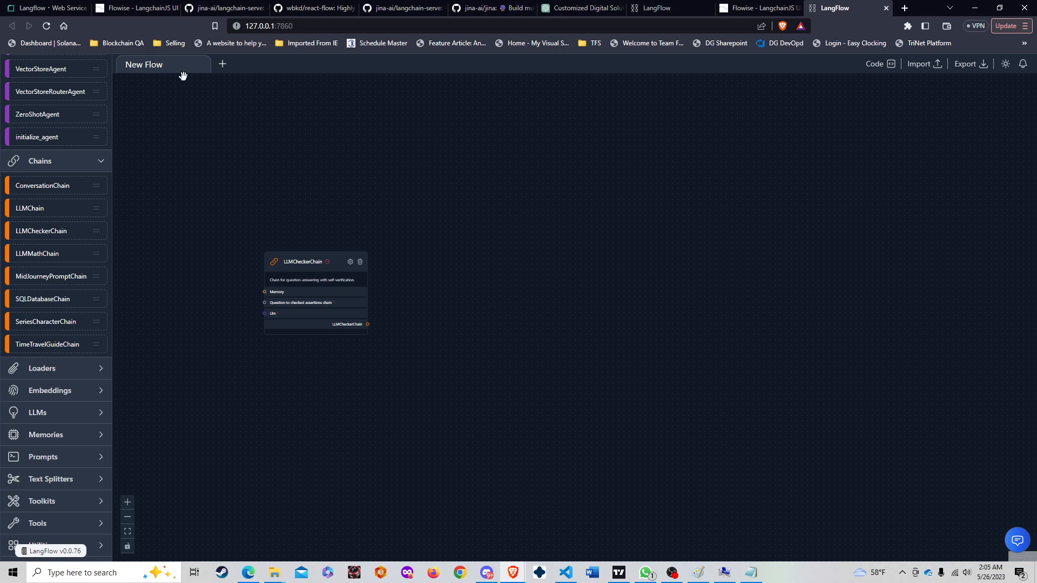
pyautogui.click(223, 64)
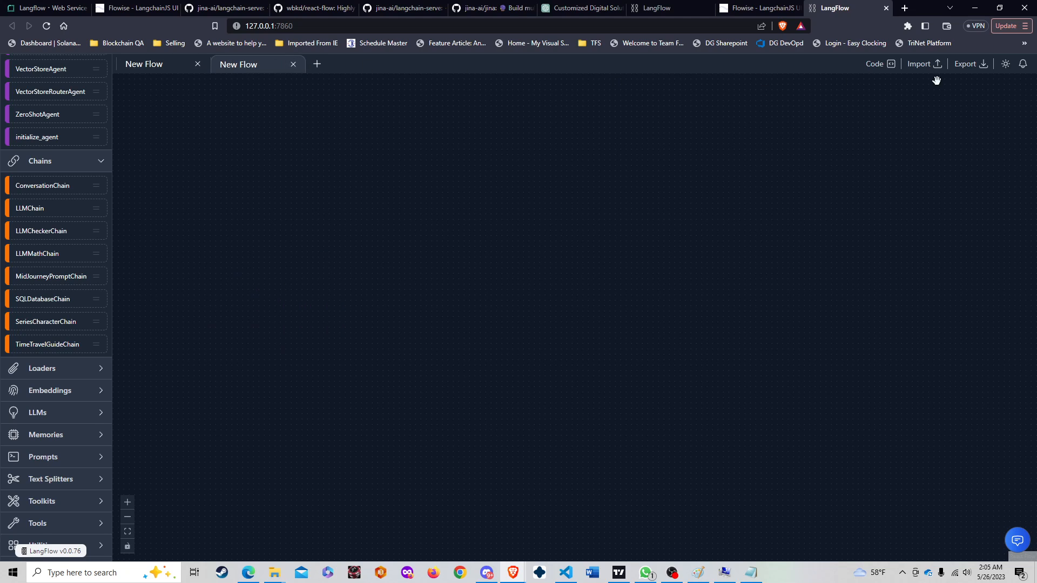
# - Import the Multiple Vector Stores example and separate its overlapping lower CharacterTextSplitter and OpenAIEmbeddings nodes
pyautogui.click(925, 64)
pyautogui.click(428, 358)
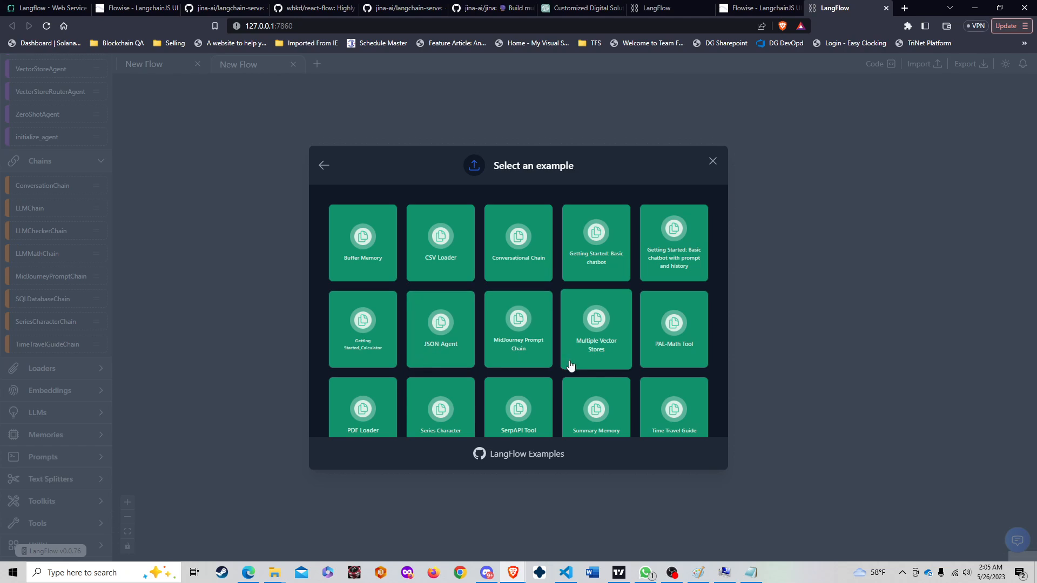
pyautogui.click(604, 355)
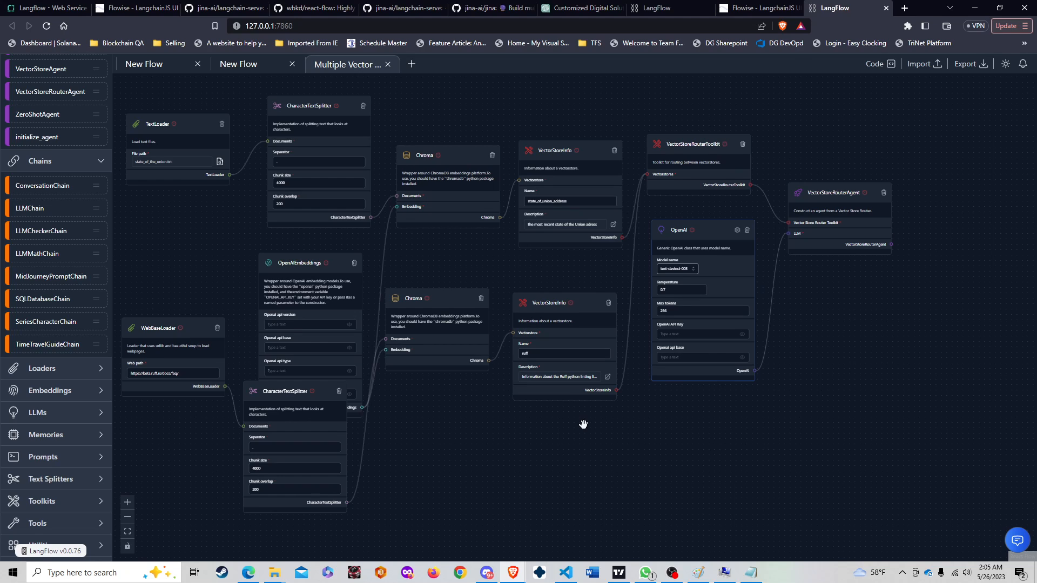
pyautogui.moveTo(287, 393); pyautogui.dragTo(275, 417)
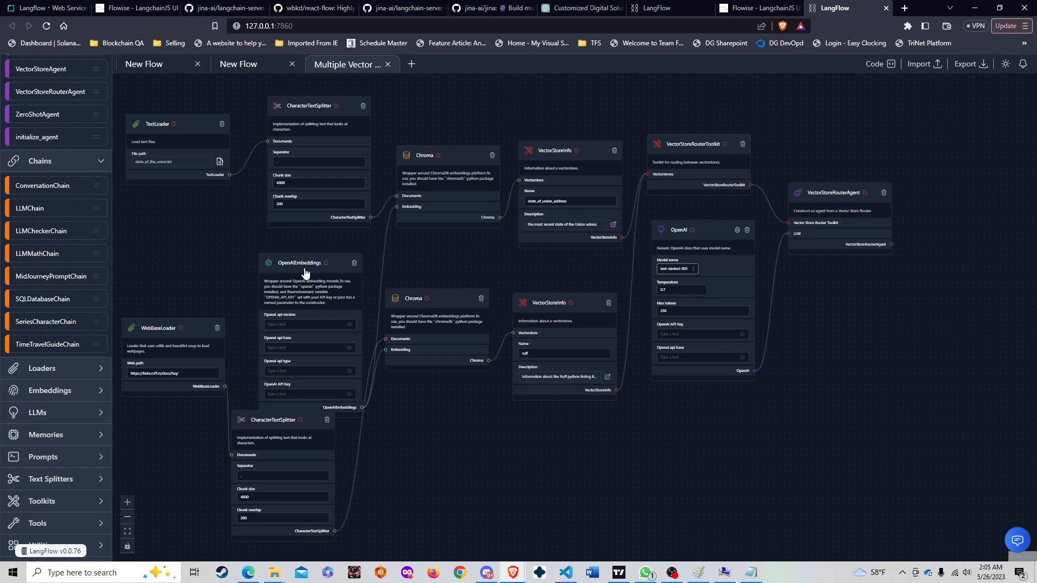
pyautogui.moveTo(305, 263); pyautogui.dragTo(302, 255)
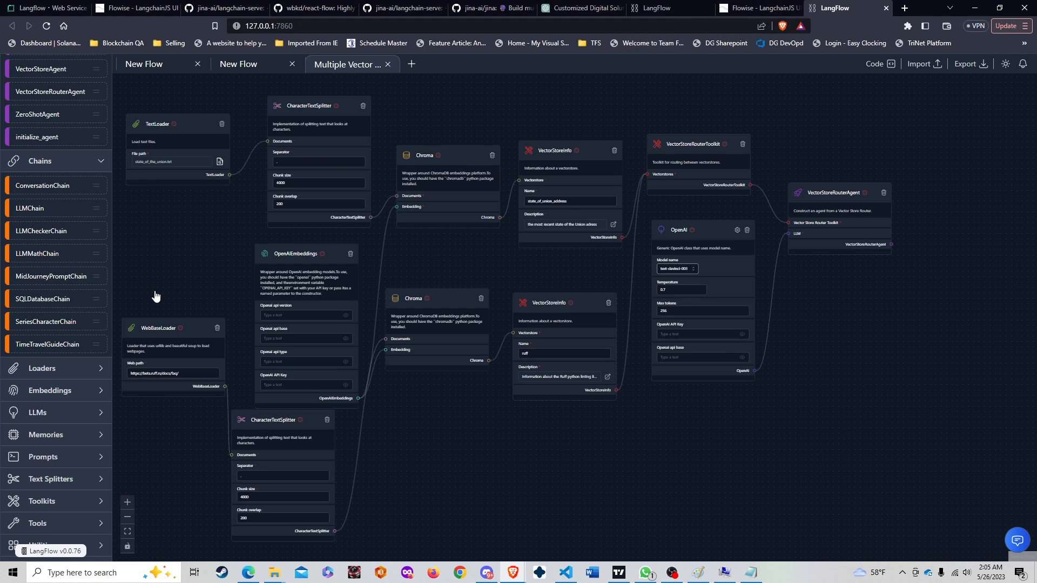
# - Look through LangFlow's Loaders components, from AZLyricsLoader to WebBaseLoader
pyautogui.click(30, 369)
pyautogui.scroll(-1, 32, 365)
pyautogui.scroll(-1, 31, 365)
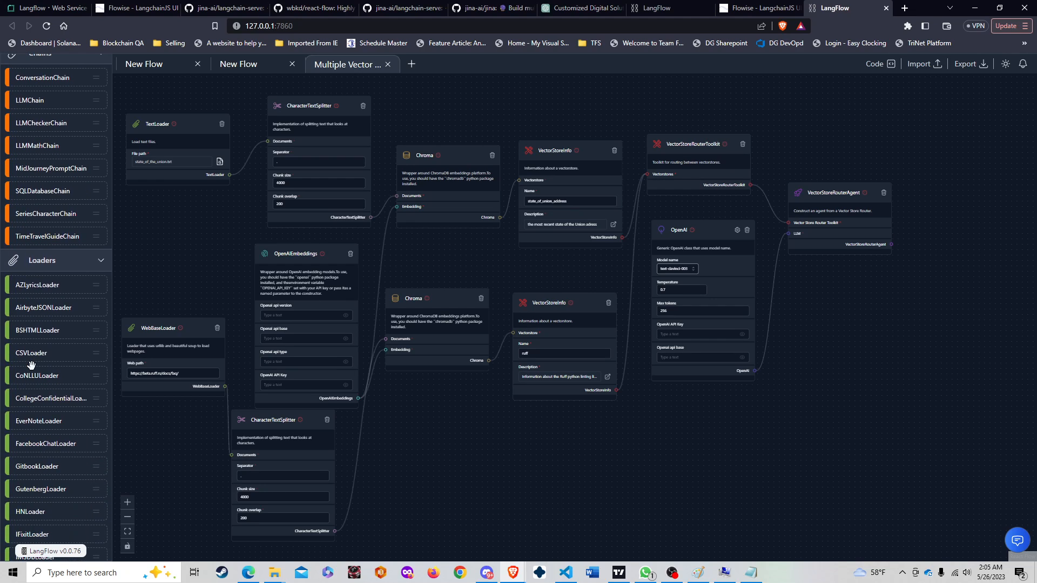
pyautogui.scroll(-1, 31, 365)
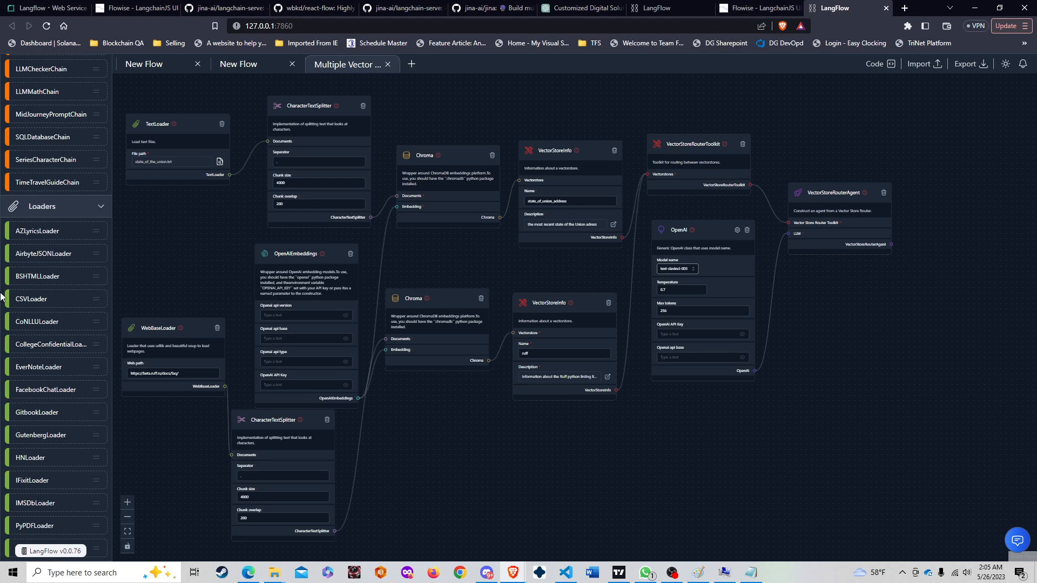
pyautogui.scroll(-2, 20, 304)
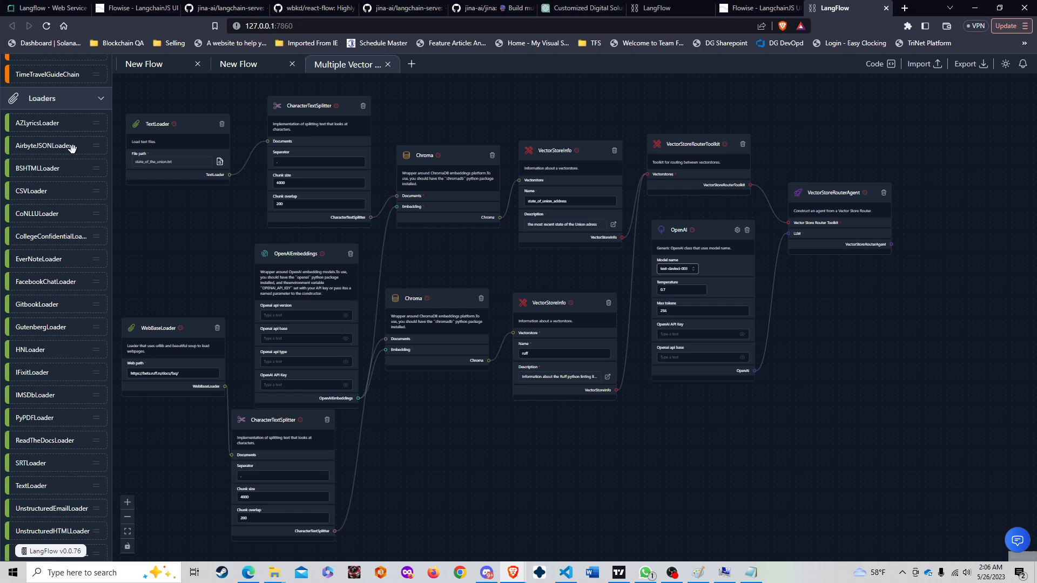
pyautogui.scroll(-4, 69, 154)
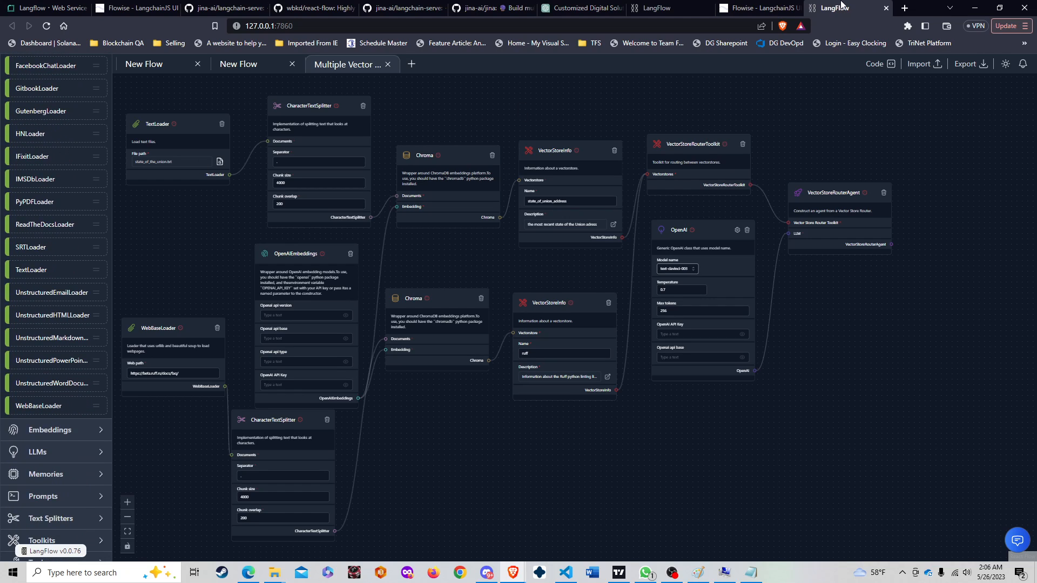
# - Switch to Flowise and look through its Document Loaders nodes, from Cheerio Web Scraper to Text File
pyautogui.click(759, 8)
pyautogui.scroll(3, 137, 314)
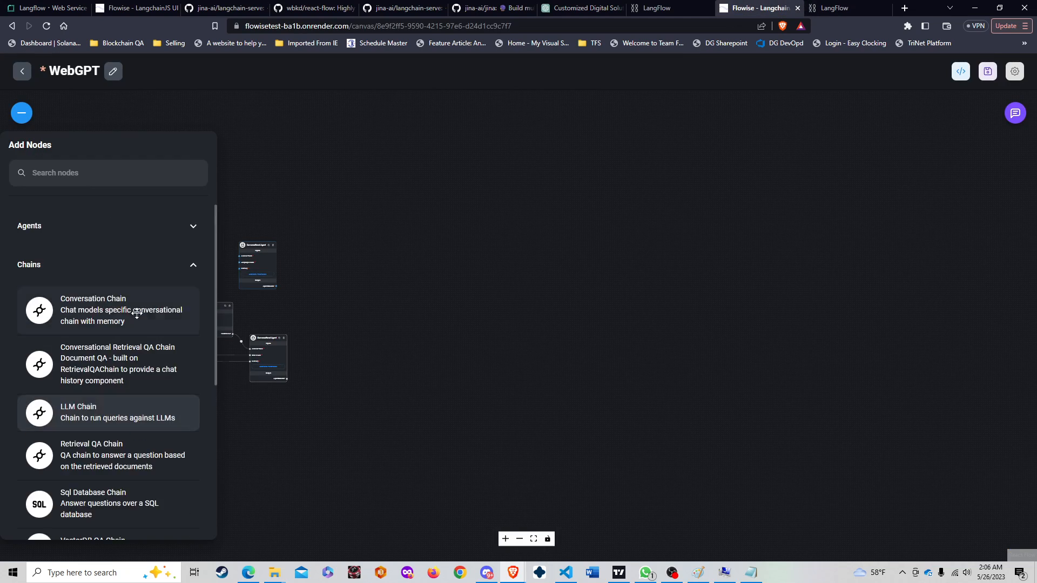
pyautogui.scroll(-5, 137, 314)
pyautogui.scroll(5, 127, 329)
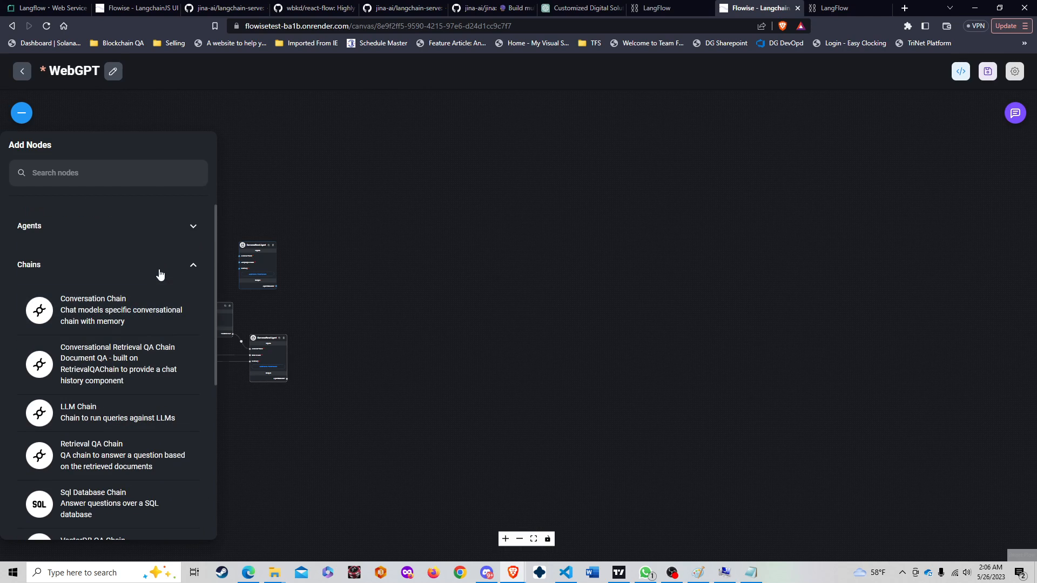
pyautogui.click(170, 268)
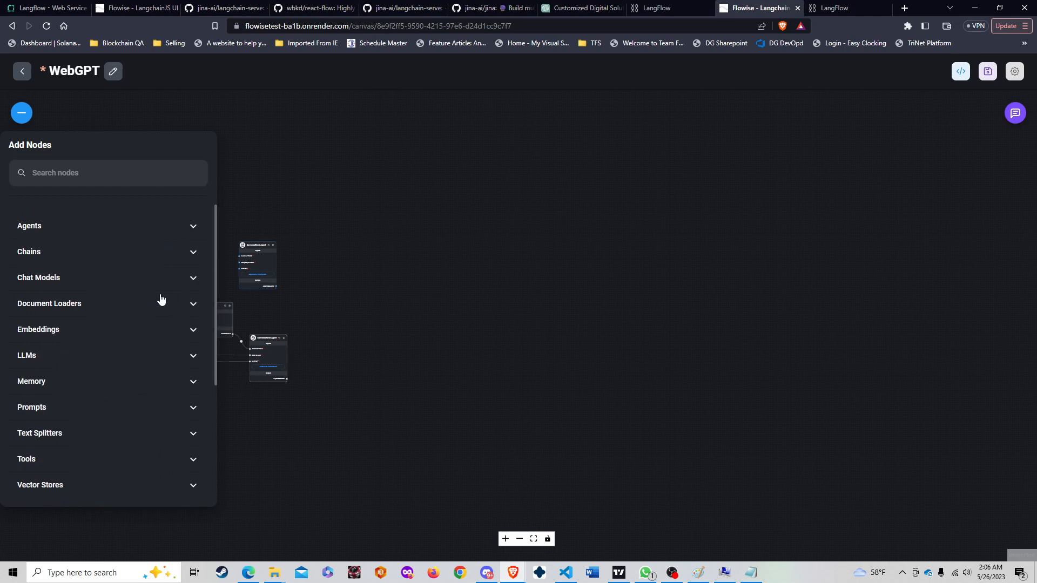
pyautogui.scroll(-1, 161, 329)
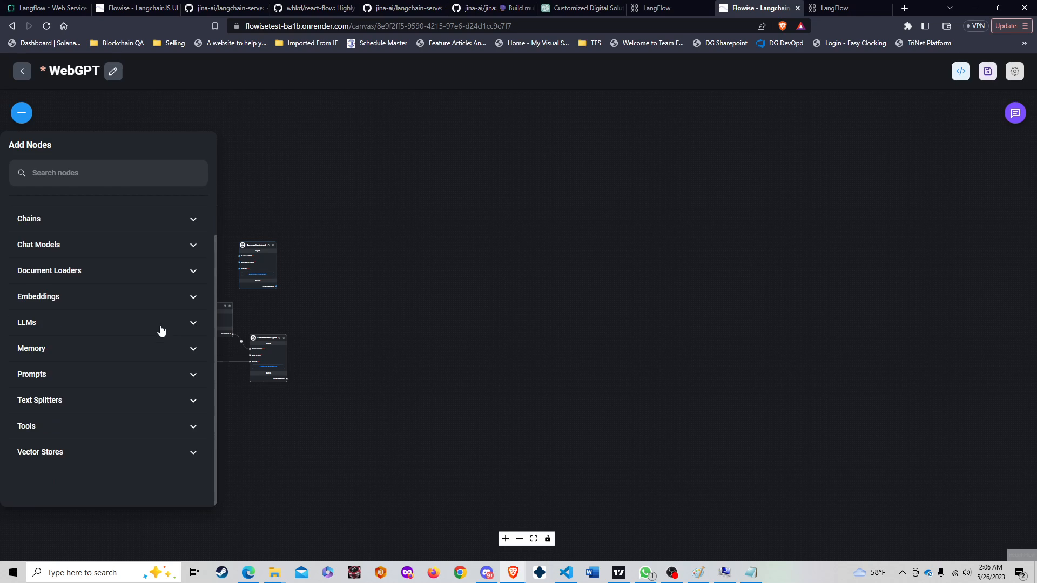
pyautogui.scroll(1, 154, 357)
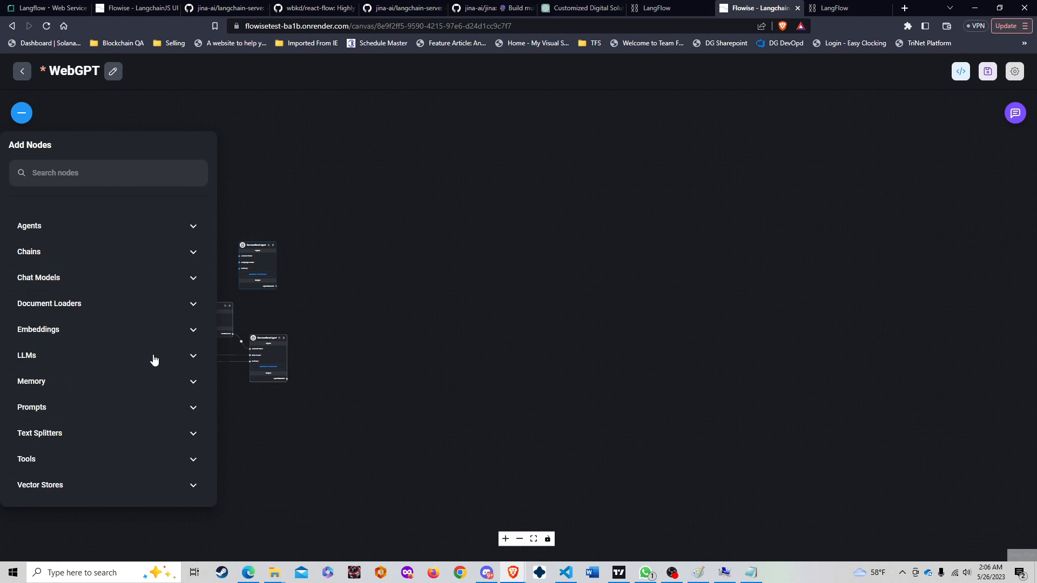
pyautogui.click(160, 307)
pyautogui.scroll(-1, 154, 322)
pyautogui.scroll(-3, 151, 326)
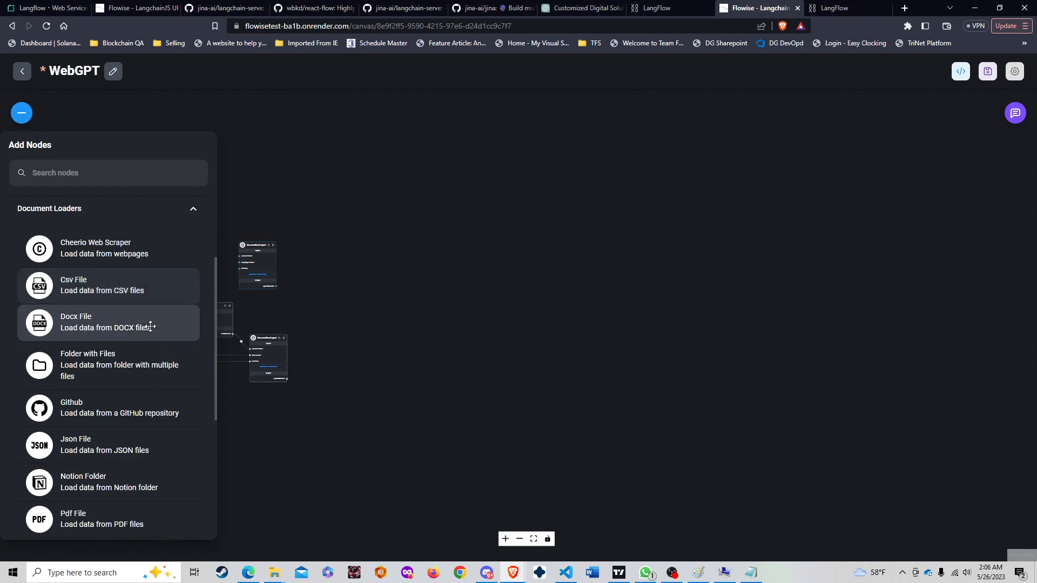
pyautogui.scroll(1, 149, 326)
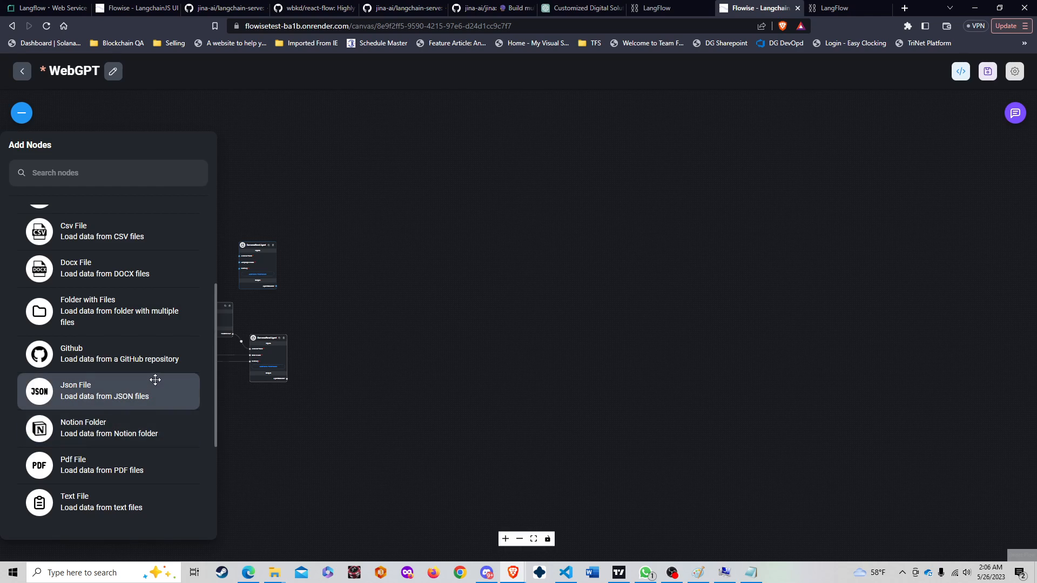
pyautogui.scroll(1, 143, 316)
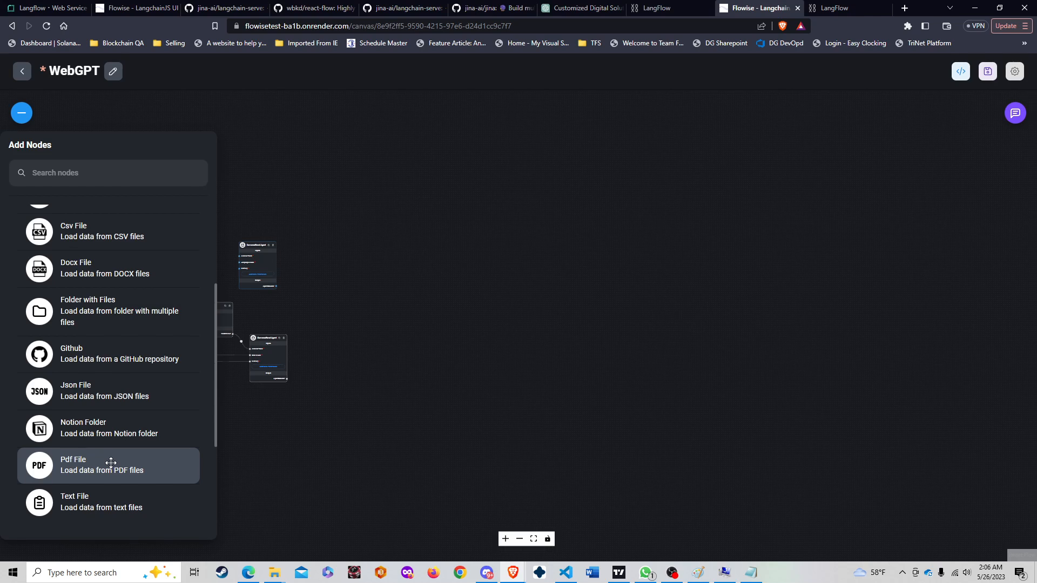
# - Switch to LangFlow and look through its Loaders components again, including PyPDFLoader, and its Embeddings components
pyautogui.click(826, 8)
pyautogui.scroll(2, 42, 325)
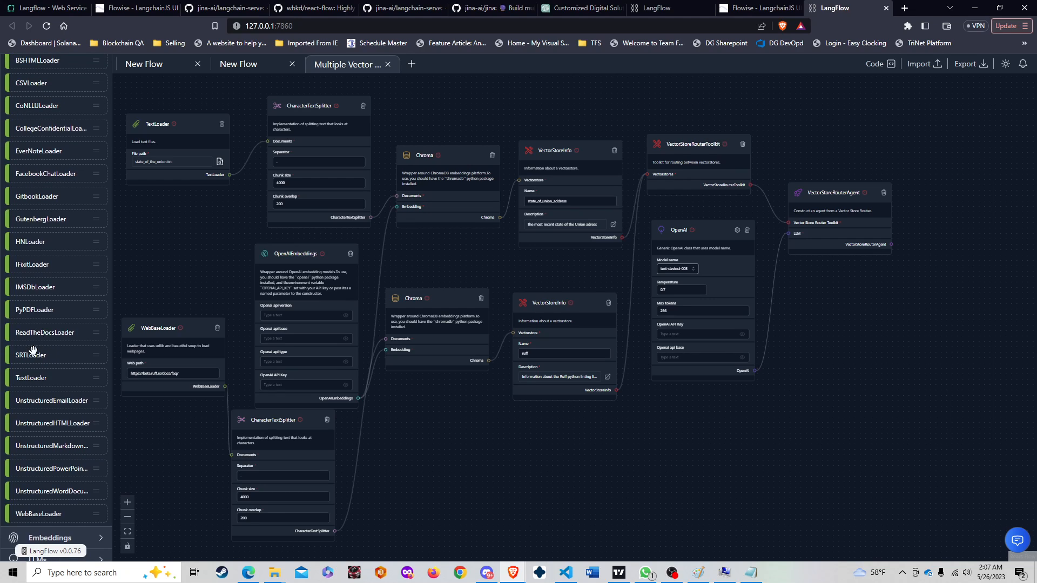
pyautogui.scroll(2, 33, 350)
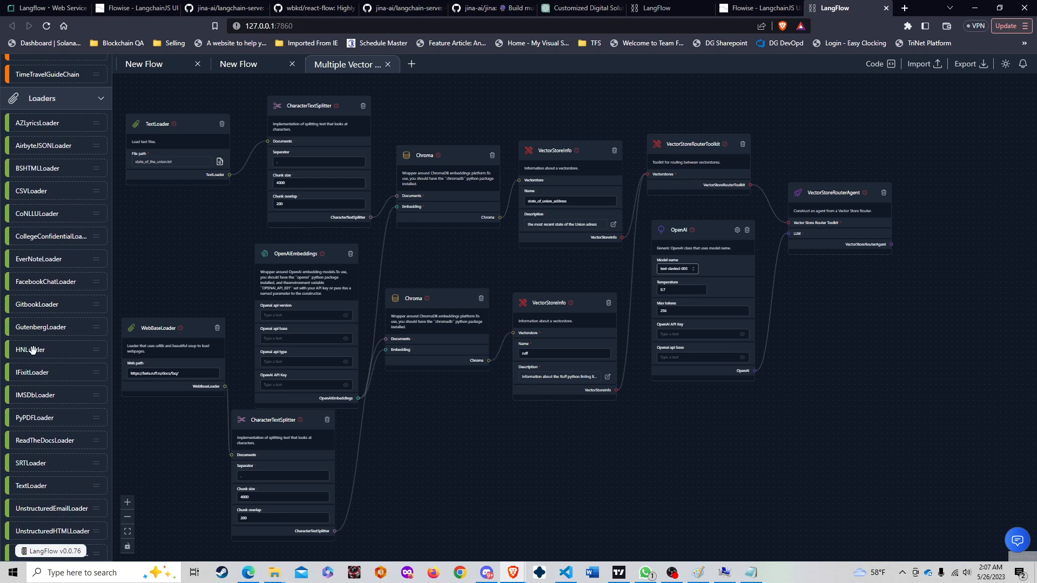
pyautogui.scroll(-1, 34, 350)
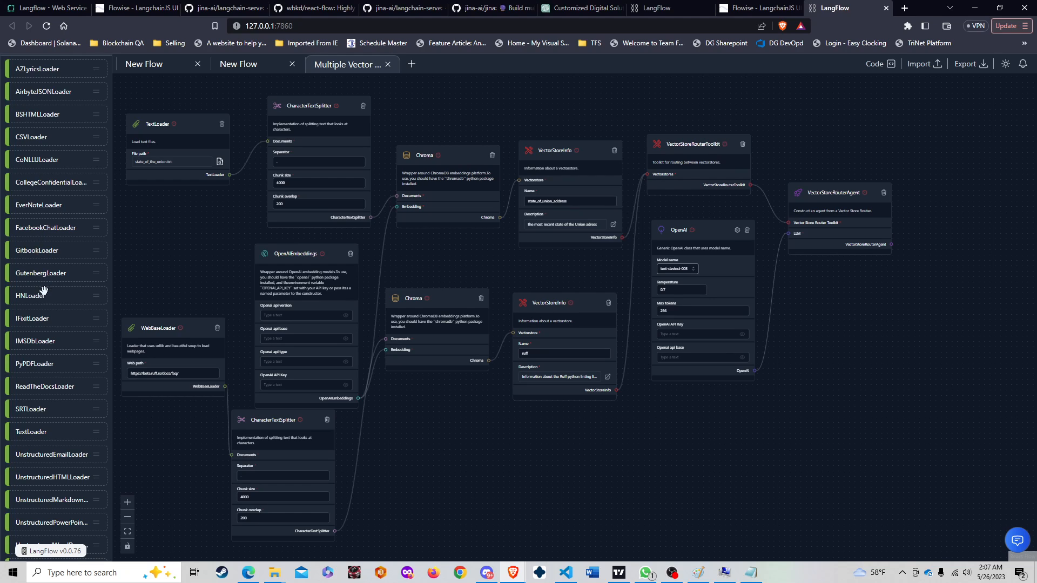
pyautogui.scroll(-2, 42, 334)
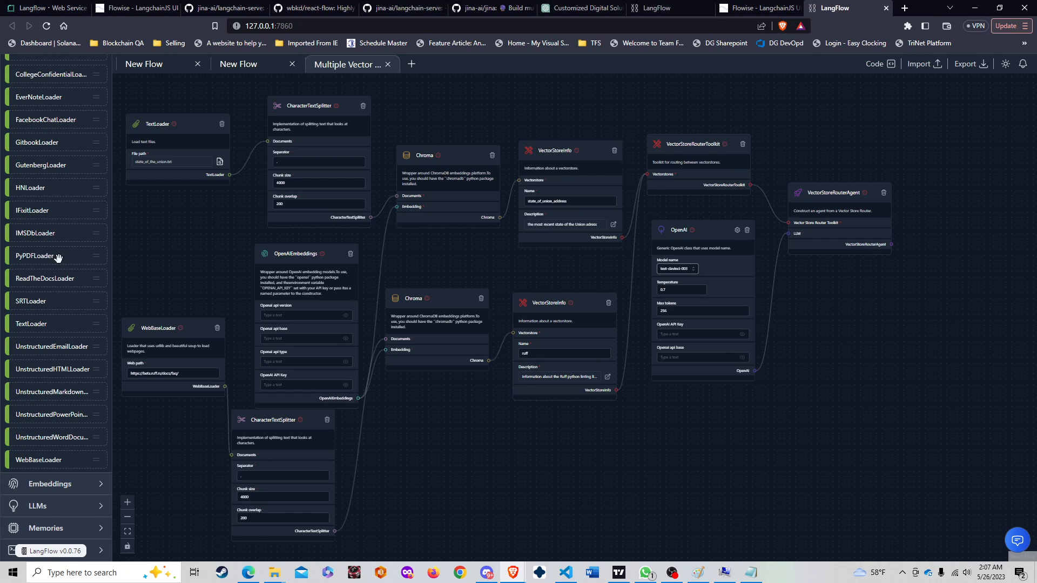
pyautogui.scroll(-2, 65, 256)
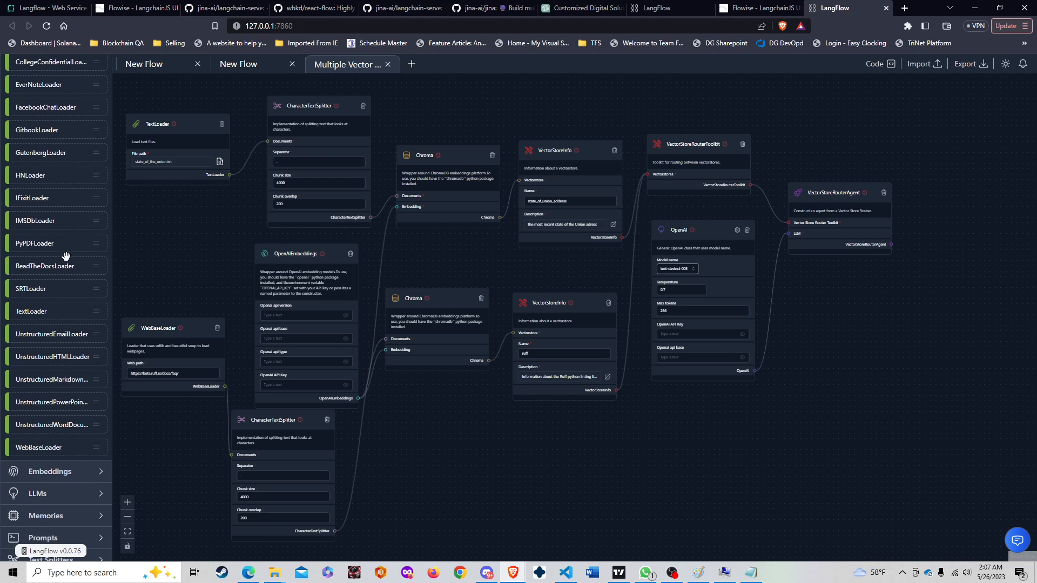
pyautogui.scroll(-1, 65, 256)
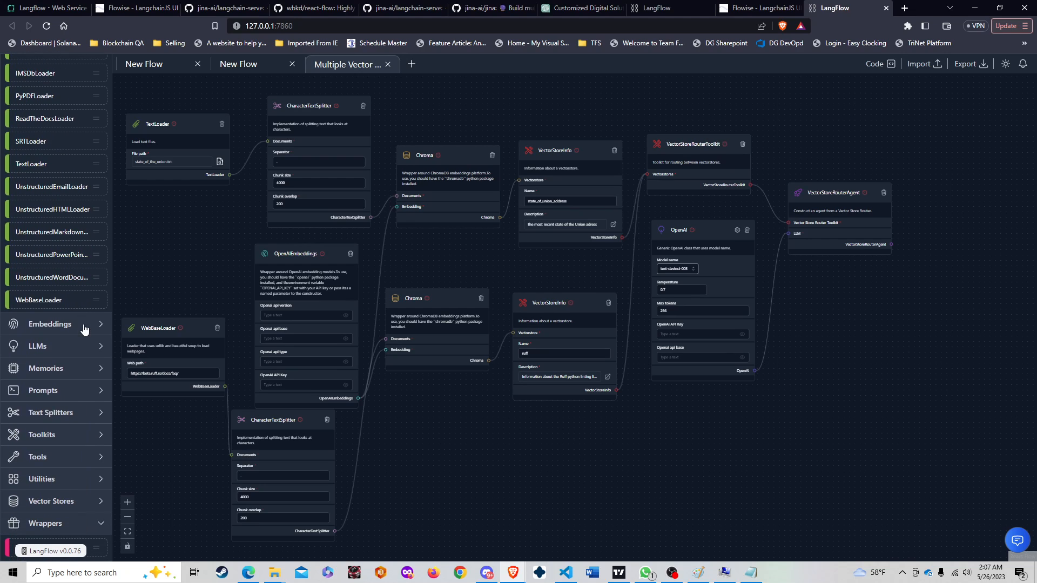
pyautogui.click(84, 326)
pyautogui.scroll(-1, 82, 324)
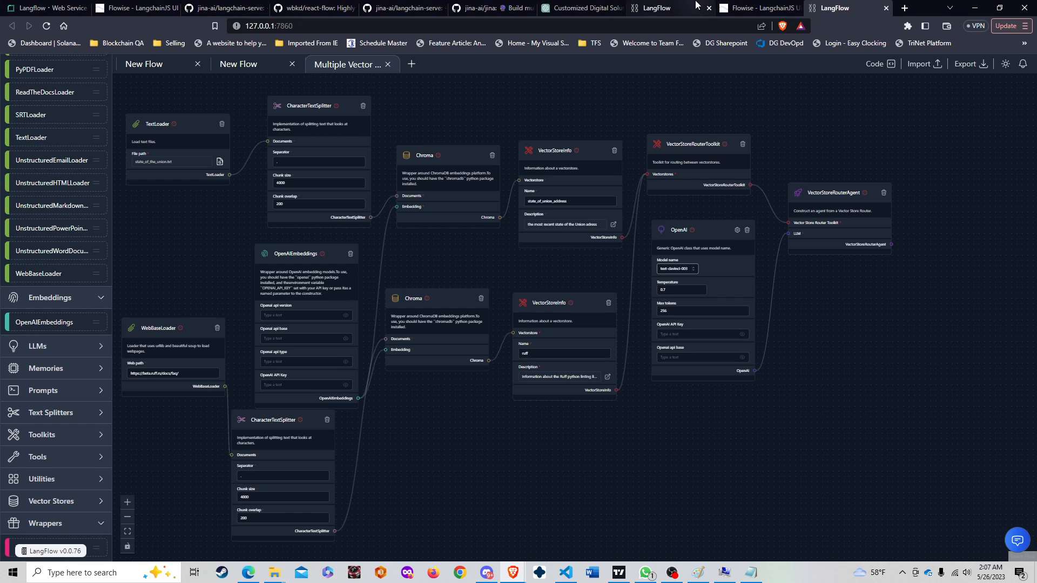
# - Switch to Flowise, collapse Document Loaders, and look through the LLMs nodes from Azure OpenAI to OpenAI
pyautogui.click(762, 7)
pyautogui.scroll(2, 171, 260)
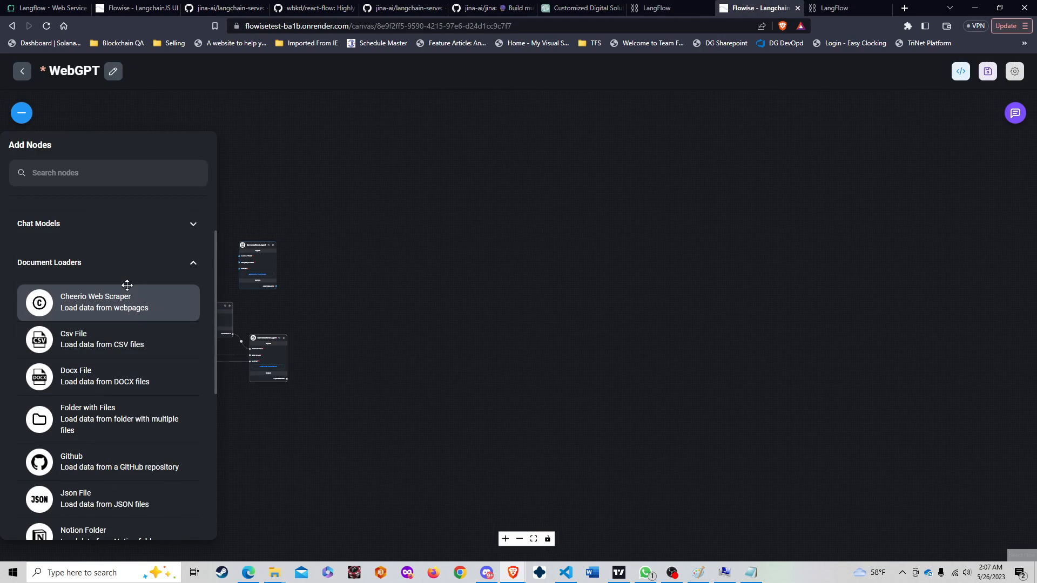
pyautogui.click(165, 269)
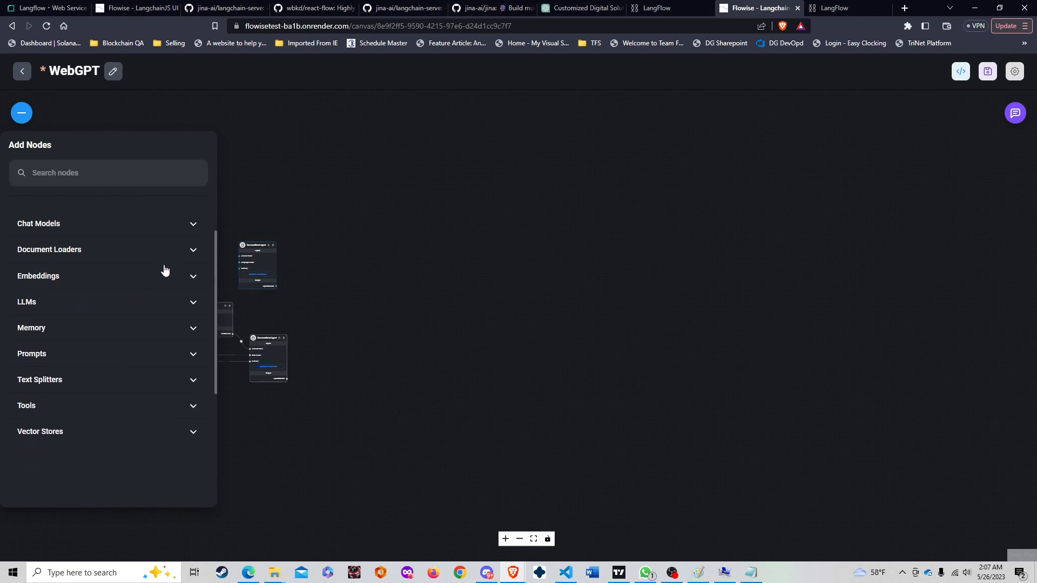
pyautogui.click(152, 297)
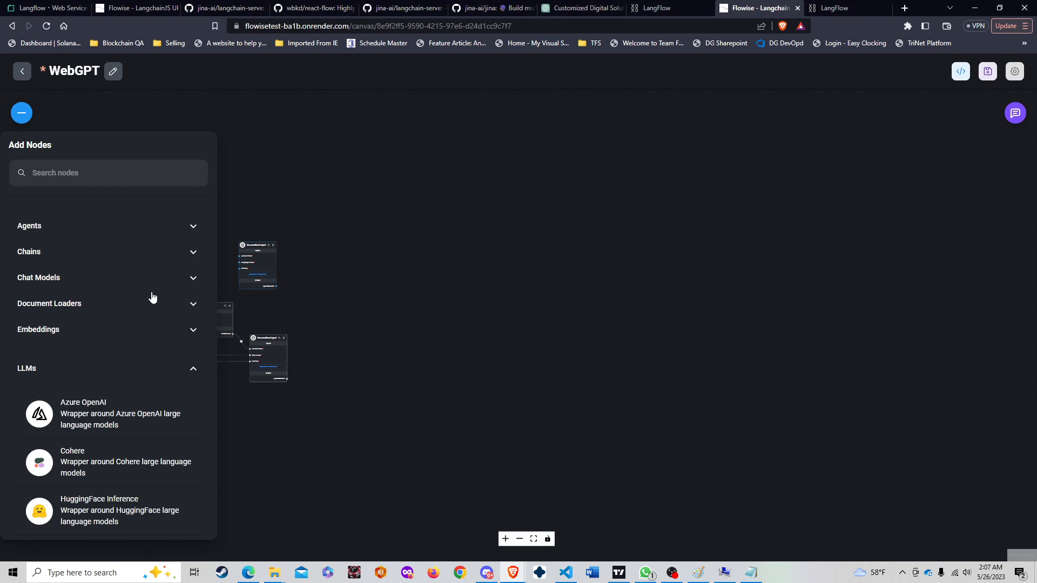
pyautogui.scroll(-1, 134, 357)
pyautogui.scroll(-1, 134, 356)
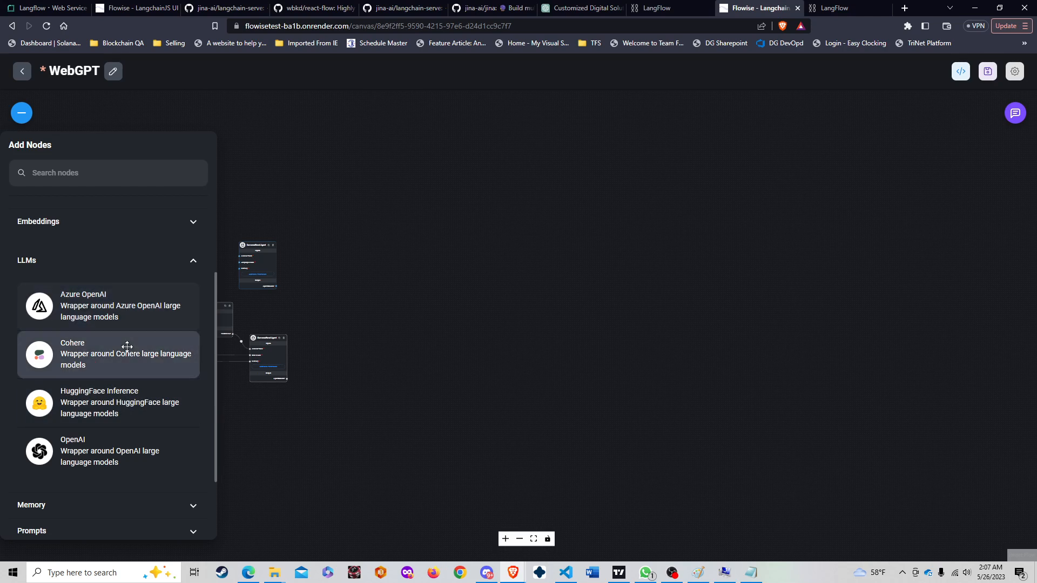
# - Switch to LangFlow and look through its LLMs components, from ChatOpenAI to OpenAI
pyautogui.click(834, 7)
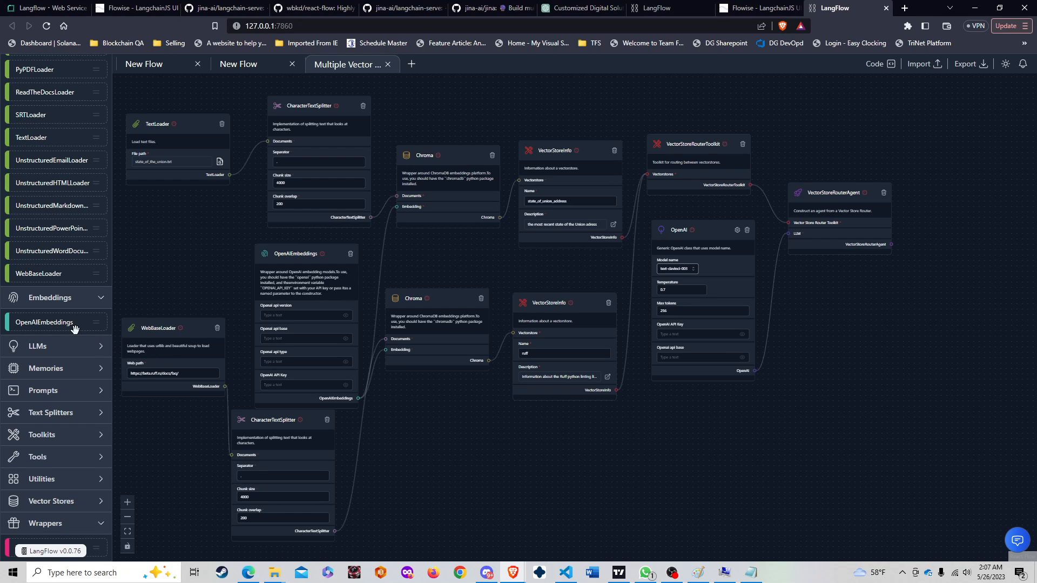
pyautogui.click(77, 348)
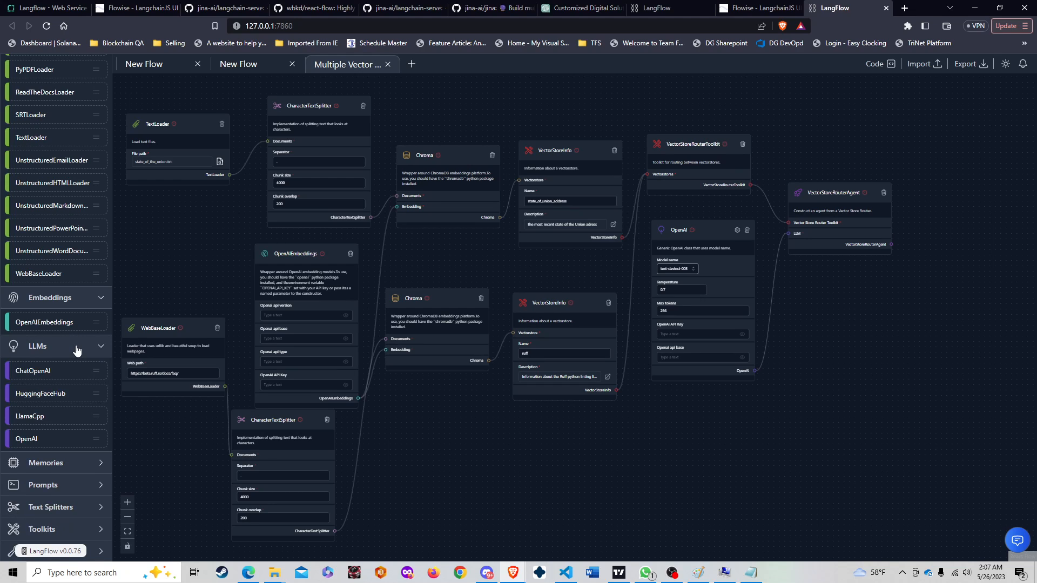
pyautogui.scroll(-2, 78, 345)
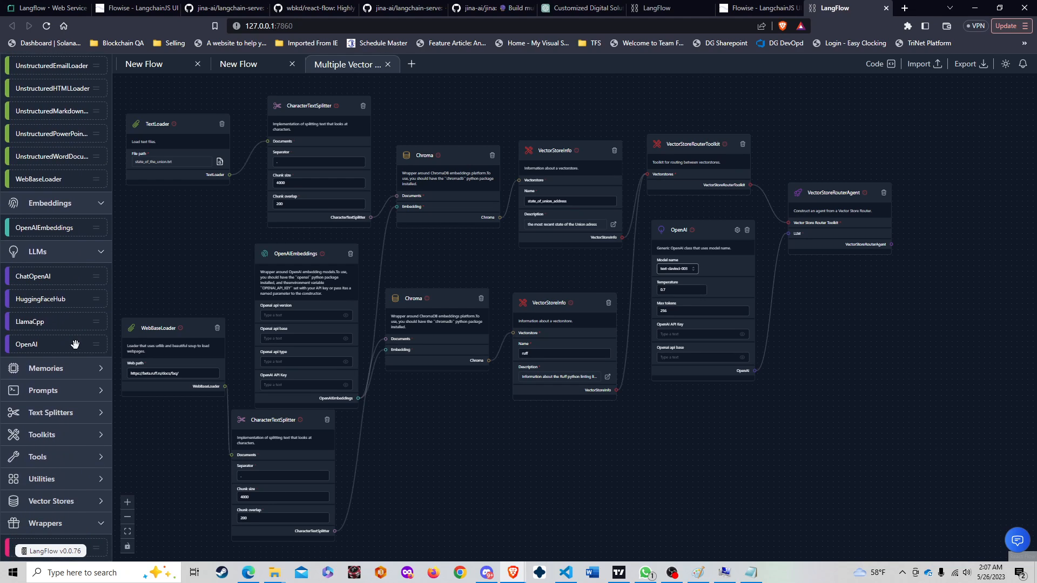
# - Compare Flowise's LLMs nodes with LangFlow's LLMs components once more
pyautogui.click(752, 5)
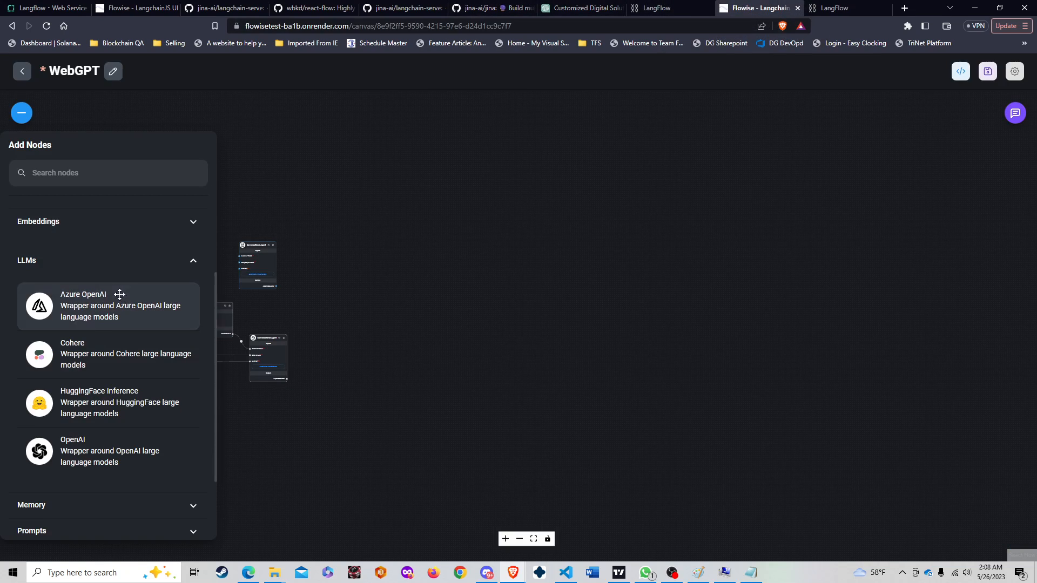
pyautogui.click(144, 267)
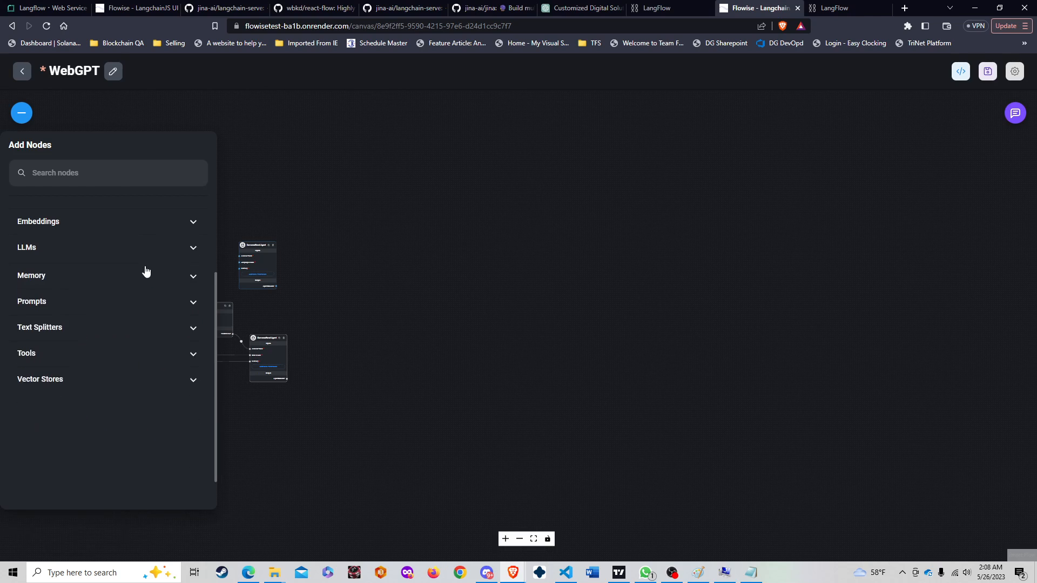
pyautogui.click(145, 256)
pyautogui.scroll(-2, 108, 383)
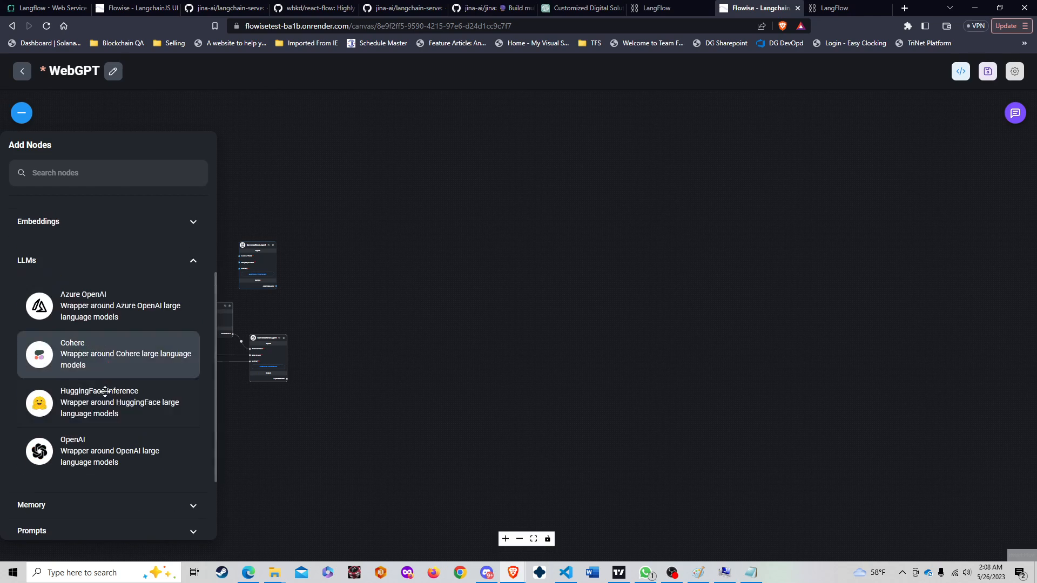
pyautogui.click(832, 7)
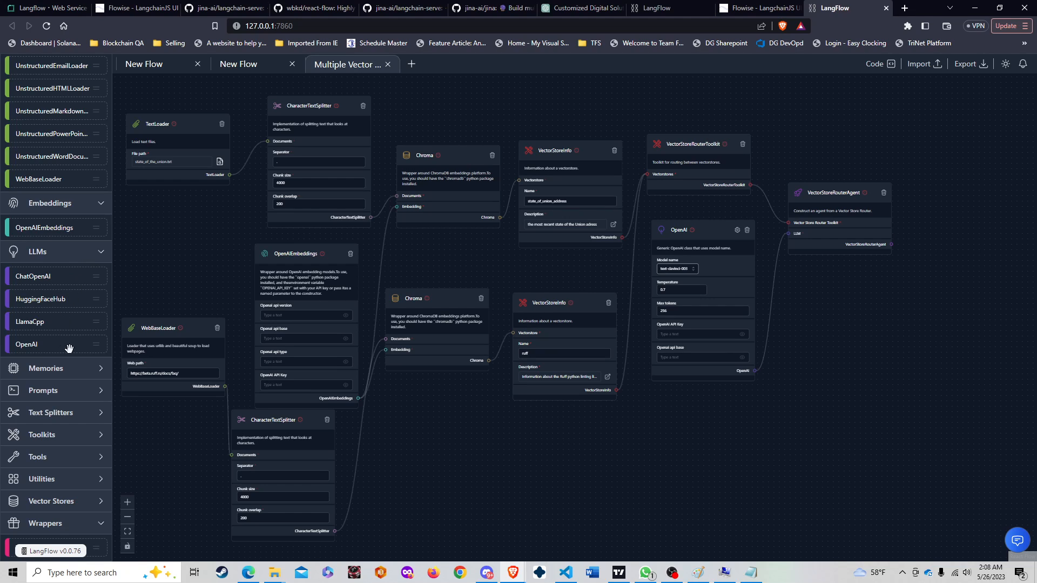
# - Switch to Flowise, collapse the LLMs group, and examine the nodes offered under Memory
pyautogui.click(775, 8)
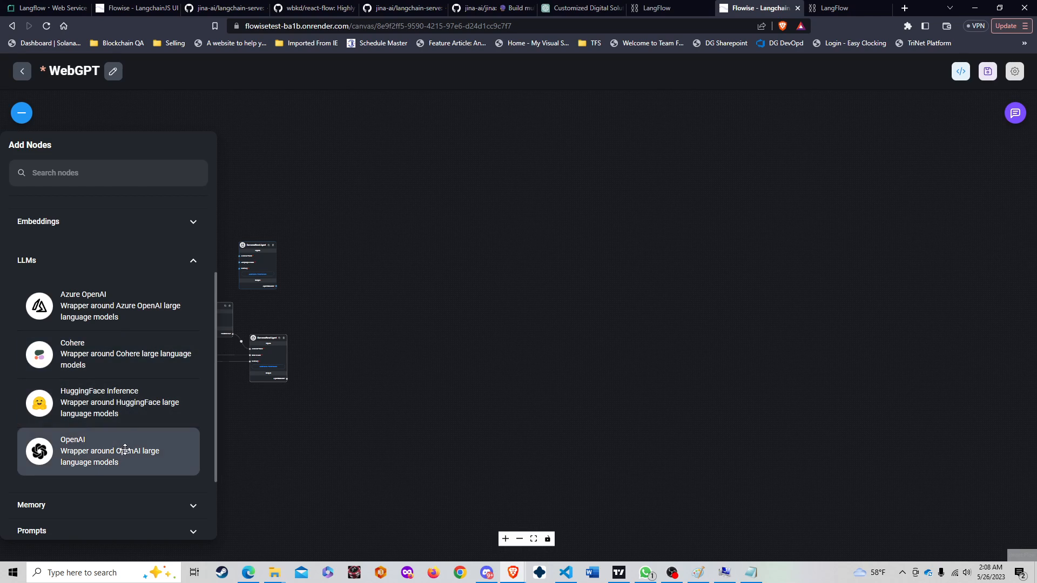
pyautogui.click(155, 221)
pyautogui.click(157, 240)
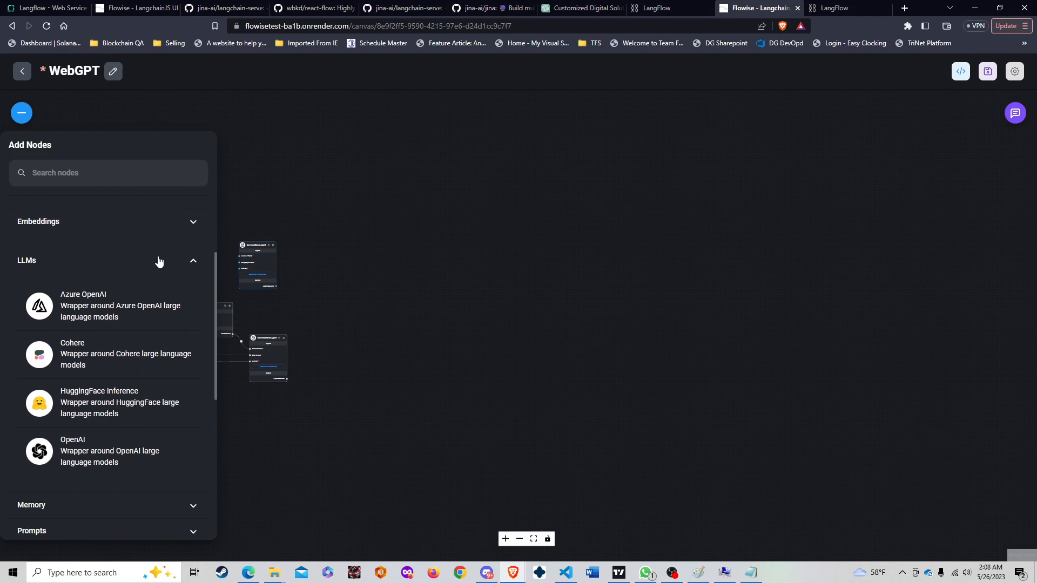
pyautogui.click(159, 267)
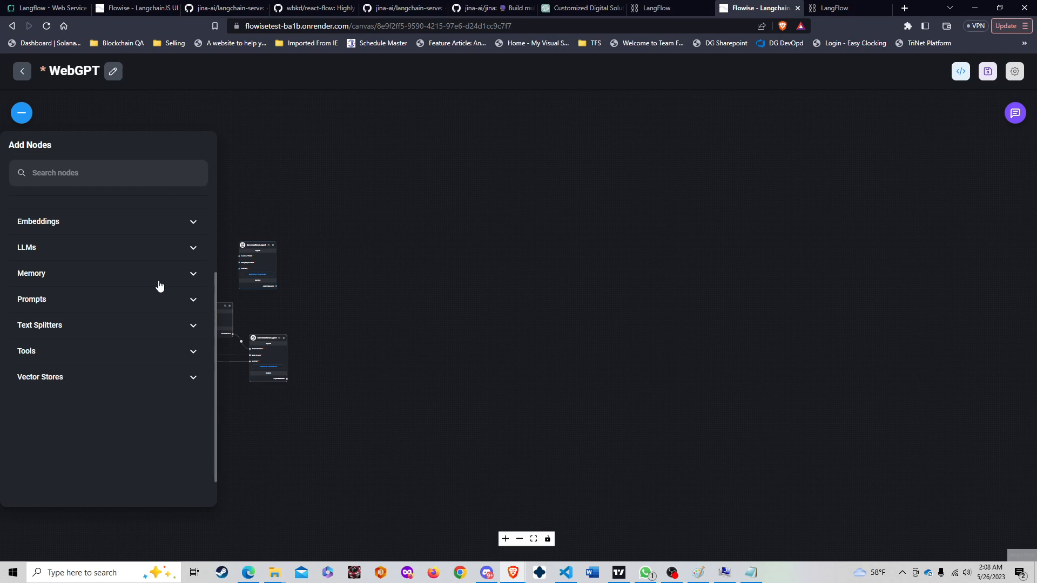
pyautogui.click(159, 281)
pyautogui.scroll(-1, 148, 340)
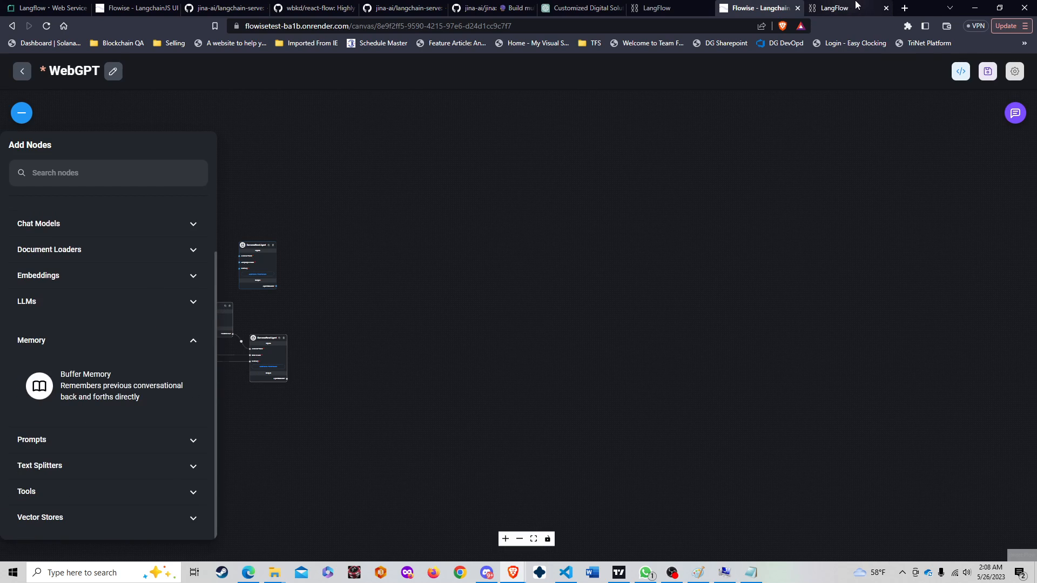
# - Switch to LangFlow and look through its Memories components
pyautogui.click(835, 8)
pyautogui.click(81, 372)
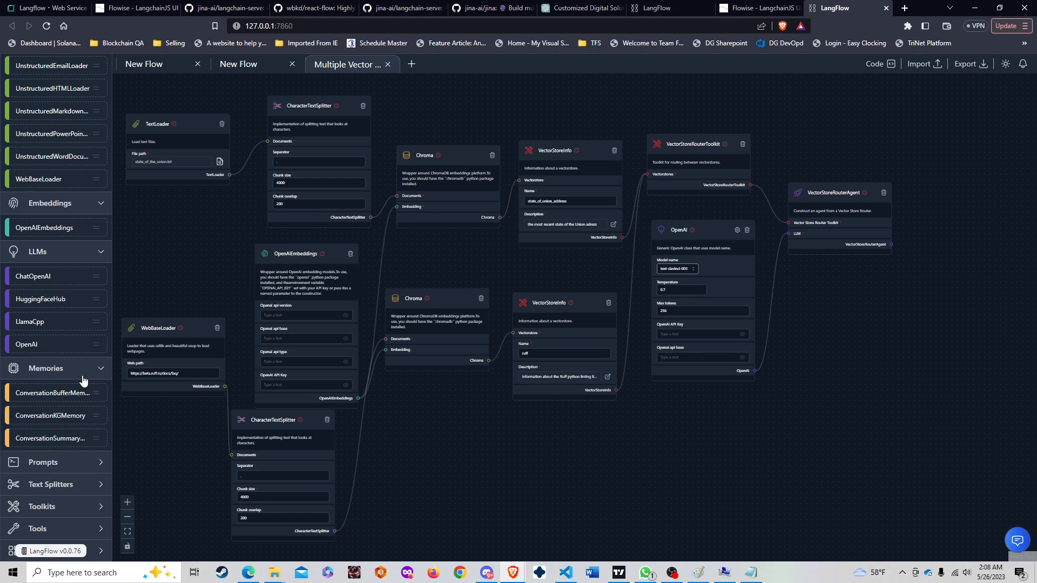
pyautogui.scroll(-1, 81, 374)
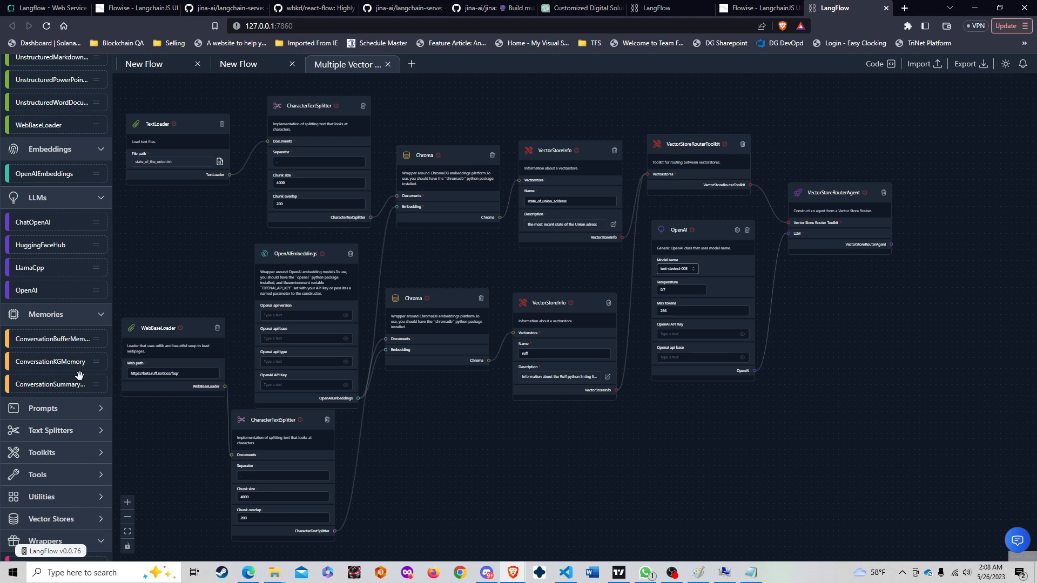
# - Add a ConversationKGMemory node to the empty canvas area below the ruff VectorStoreInfo and OpenAI nodes, and examine its fields
pyautogui.moveTo(74, 363); pyautogui.dragTo(588, 461)
pyautogui.scroll(5, 561, 463)
pyautogui.moveTo(591, 511); pyautogui.dragTo(440, 331)
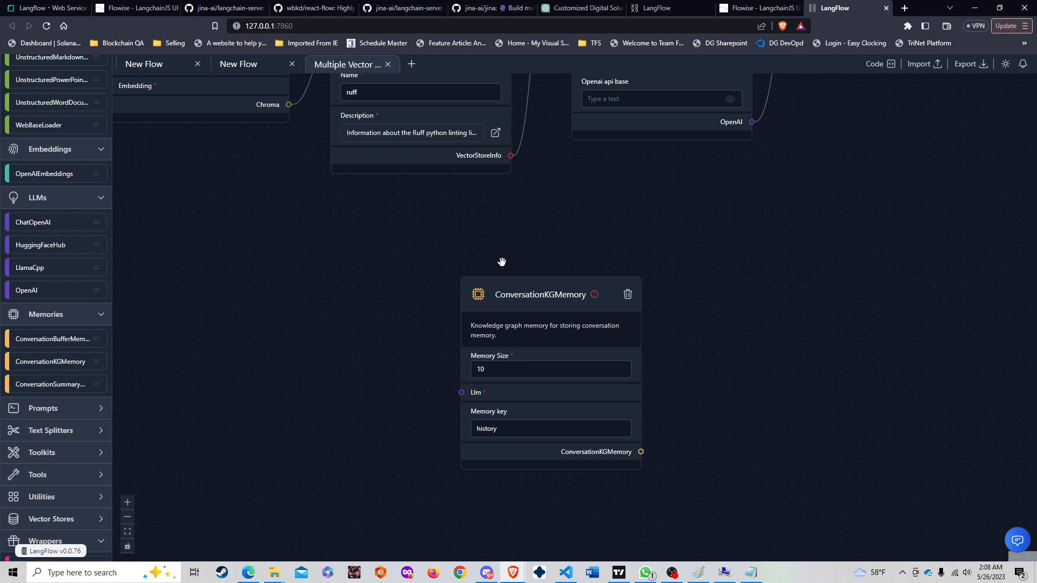
pyautogui.moveTo(594, 301)
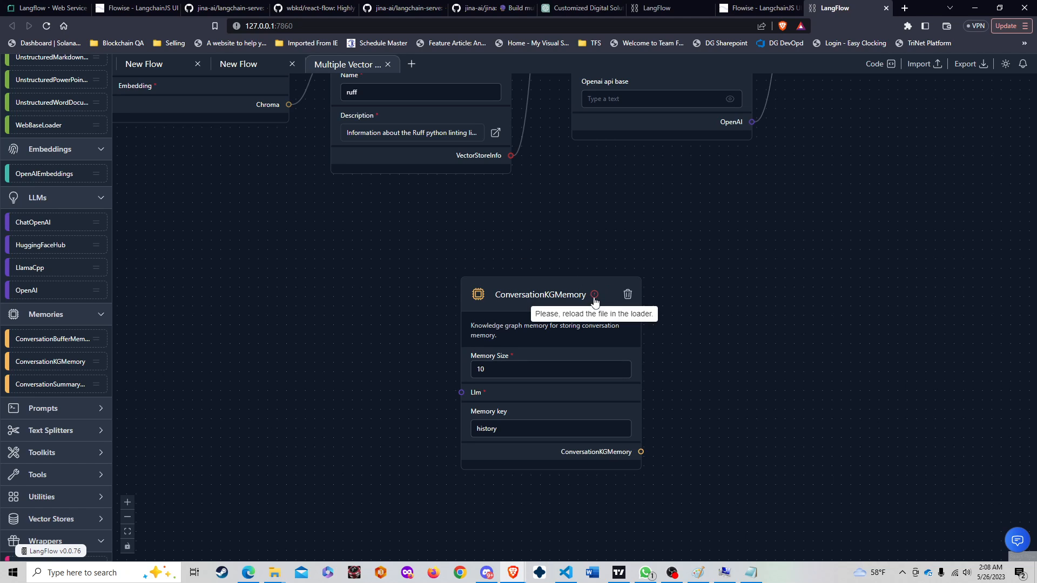
pyautogui.scroll(-3, 562, 243)
pyautogui.moveTo(398, 246); pyautogui.dragTo(407, 491)
pyautogui.scroll(5, 505, 373)
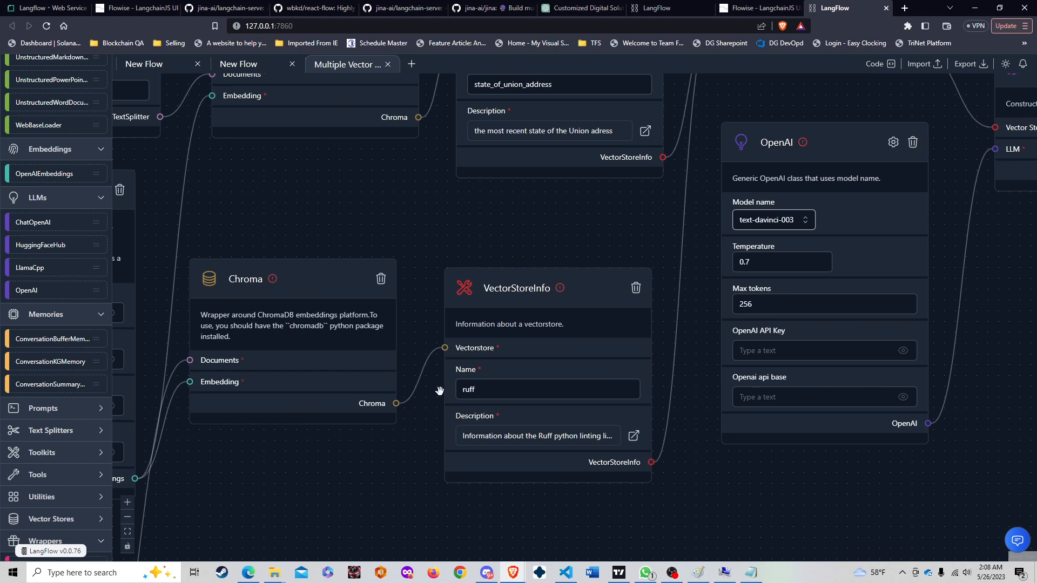
# - Switch to Flowise and examine the Model Name options of the ChatOpenAI node beside Buffer Memory
pyautogui.click(755, 6)
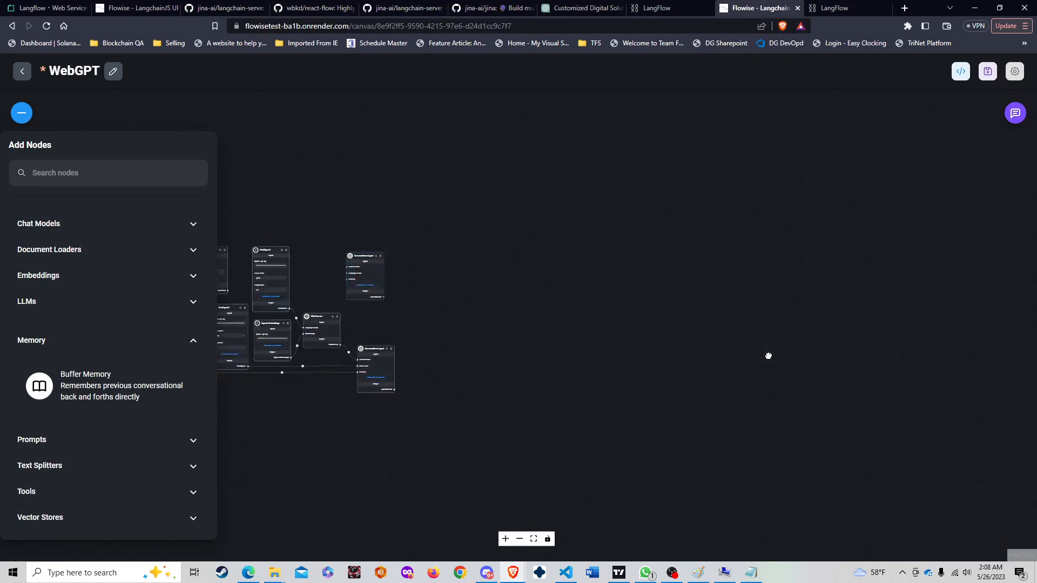
pyautogui.scroll(10, 543, 309)
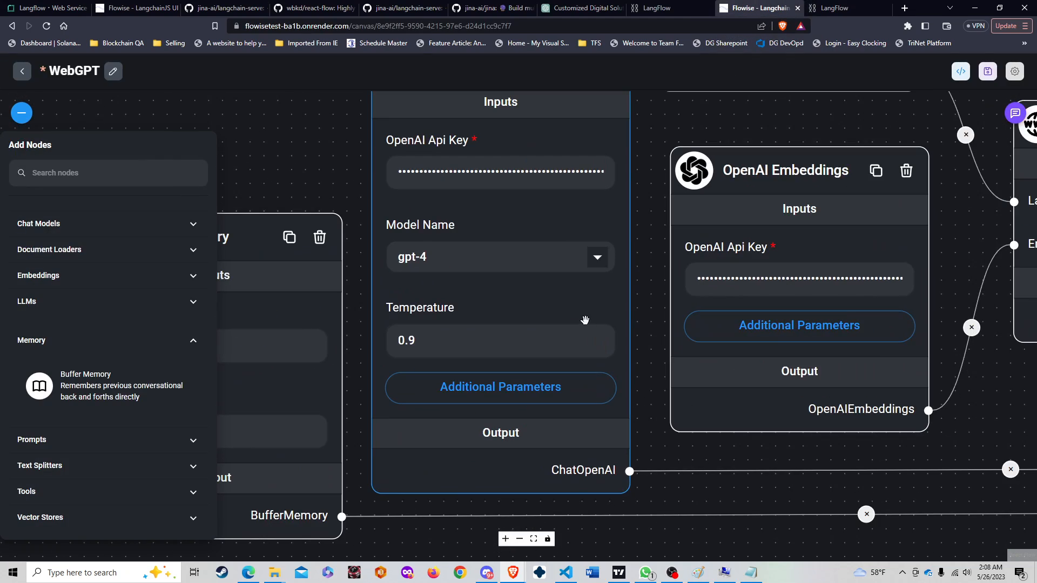
pyautogui.scroll(-1, 581, 320)
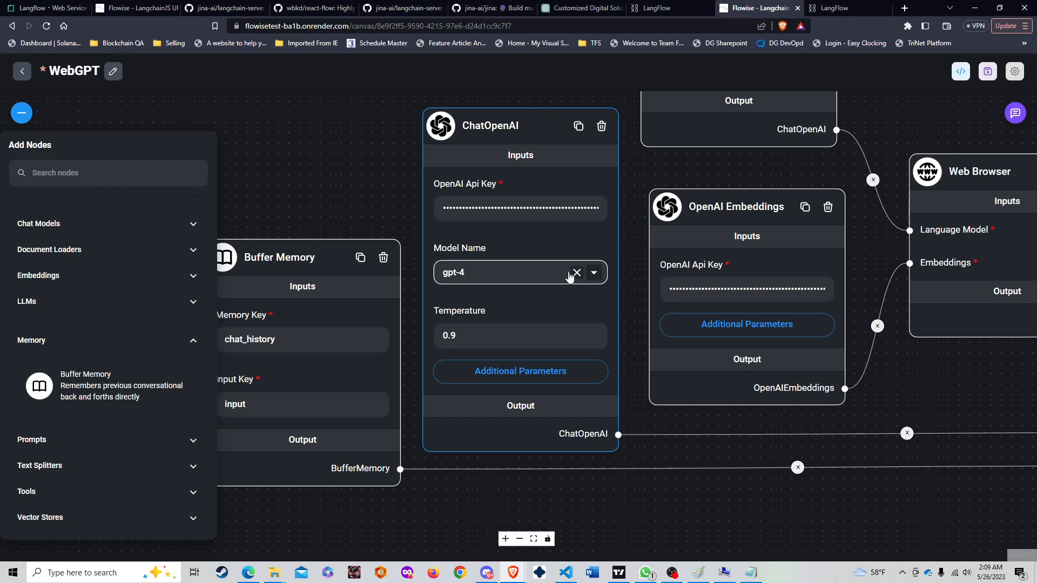
pyautogui.click(596, 274)
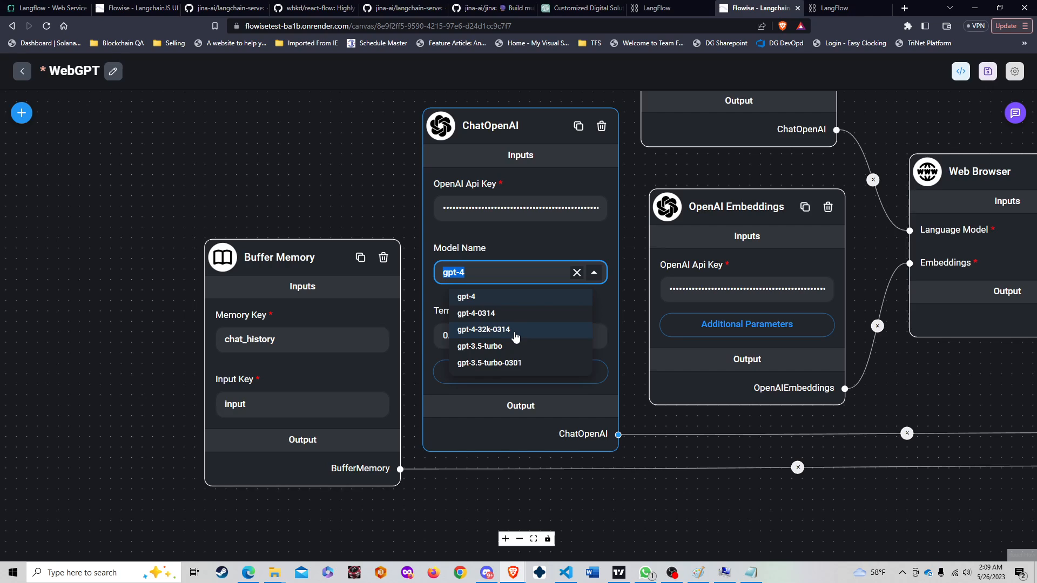
# - Switch to LangFlow, add a ChatOpenAI node beside the lower Chroma node, and show its Model name options
pyautogui.click(834, 8)
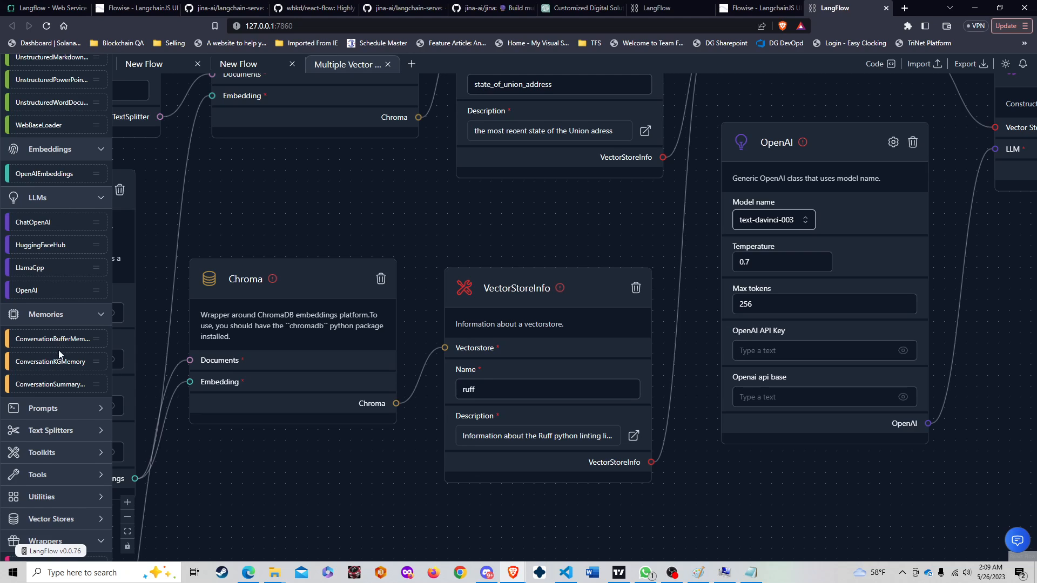
pyautogui.scroll(-1, 59, 354)
pyautogui.moveTo(70, 204); pyautogui.dragTo(324, 202)
pyautogui.click(399, 300)
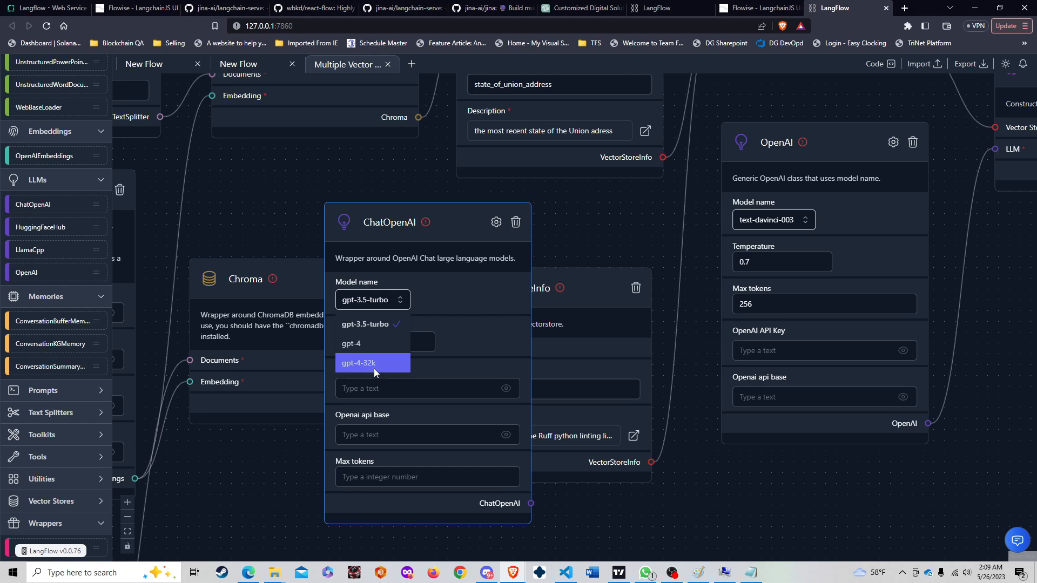
# - Switch back to Flowise and show the ChatOpenAI node's Model Name options again for comparison
pyautogui.click(765, 6)
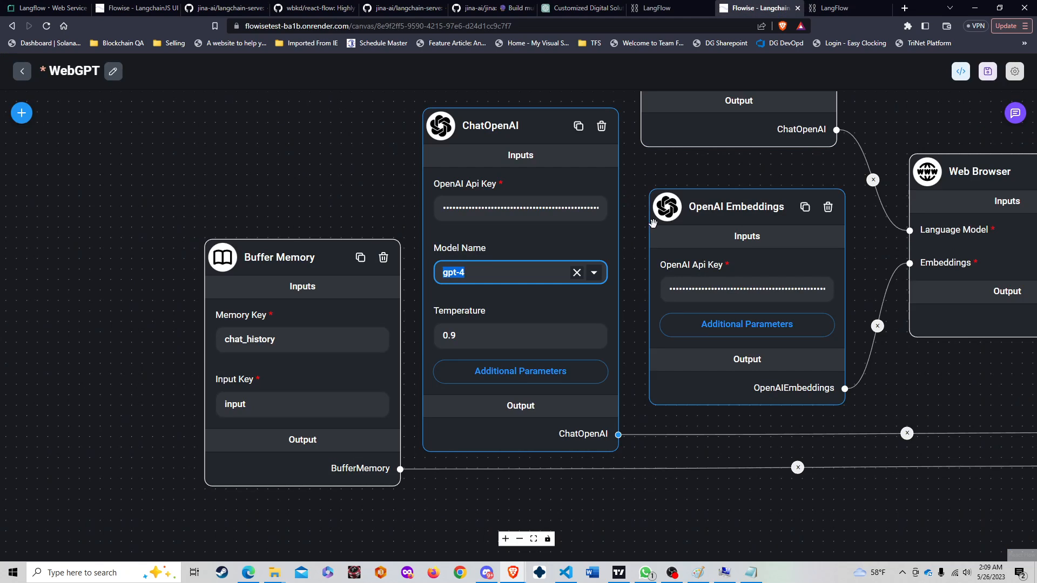
pyautogui.click(594, 275)
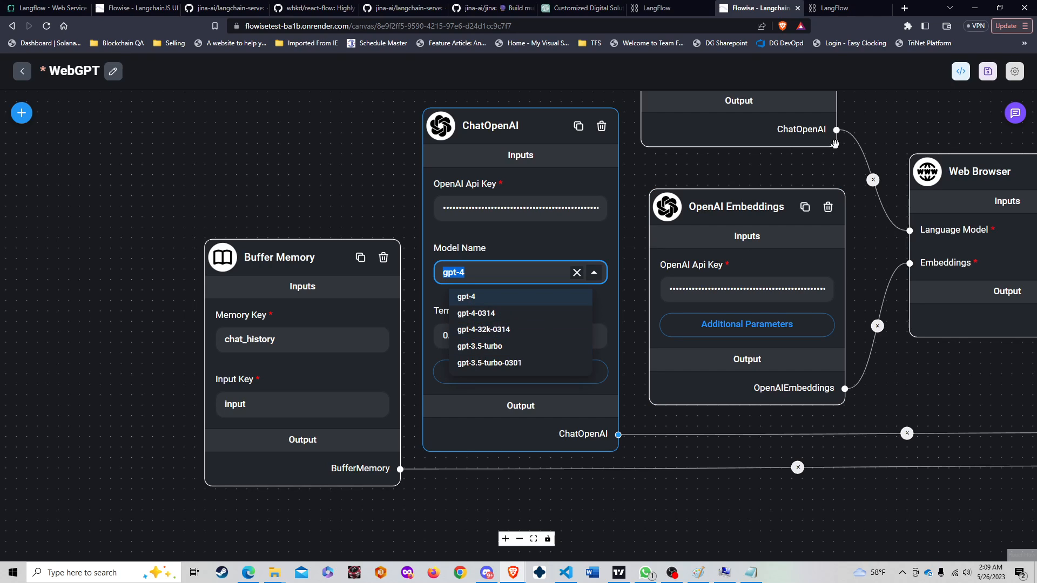
# - Switch to LangFlow and examine the status indicators of the nodes in the Multiple Vector Stores flow, including ChatOpenAI and OpenAIEmbeddings
pyautogui.click(834, 8)
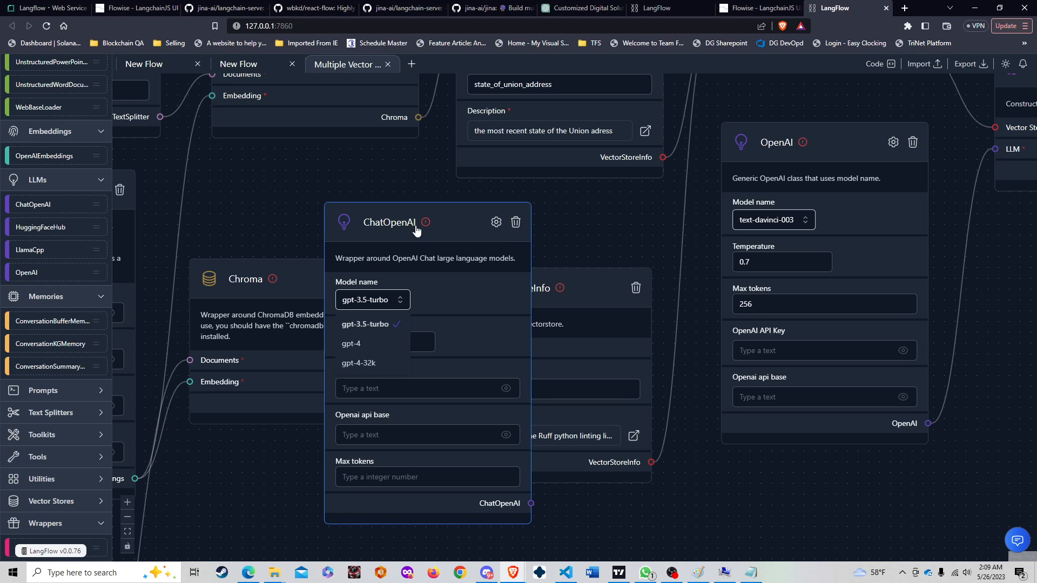
pyautogui.moveTo(427, 229)
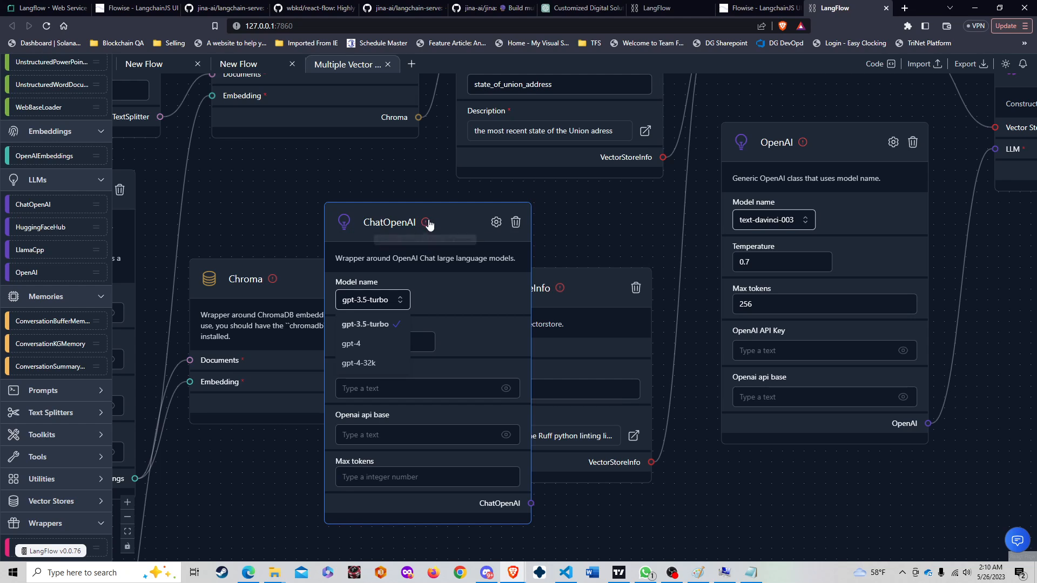
pyautogui.scroll(-5, 428, 226)
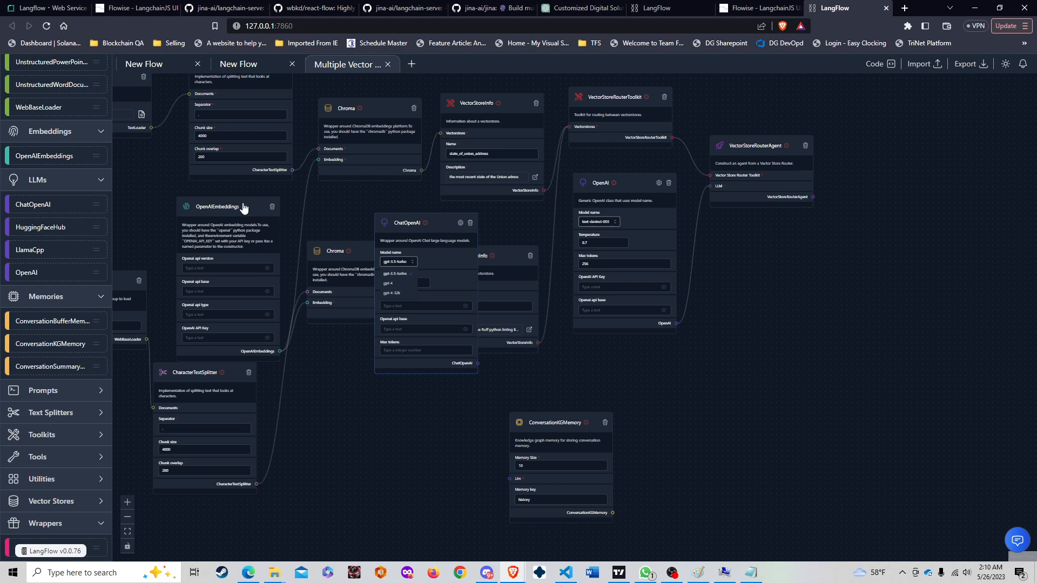
pyautogui.moveTo(244, 208)
pyautogui.scroll(3, 303, 250)
pyautogui.scroll(-3, 295, 240)
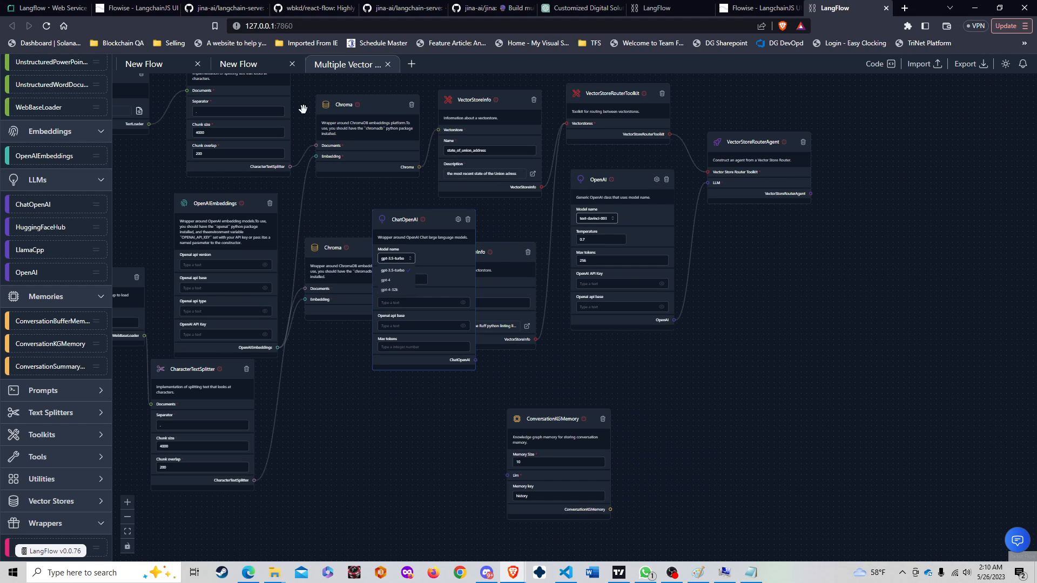
# - Import the built-in example flow "Getting Started: Basic chatbot"
pyautogui.click(280, 62)
pyautogui.click(936, 66)
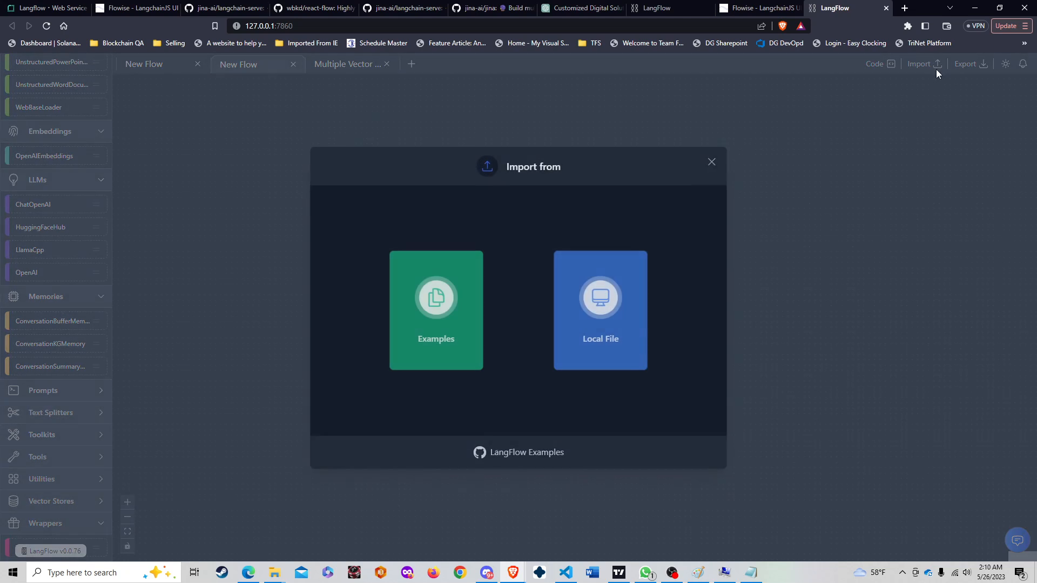
pyautogui.click(398, 315)
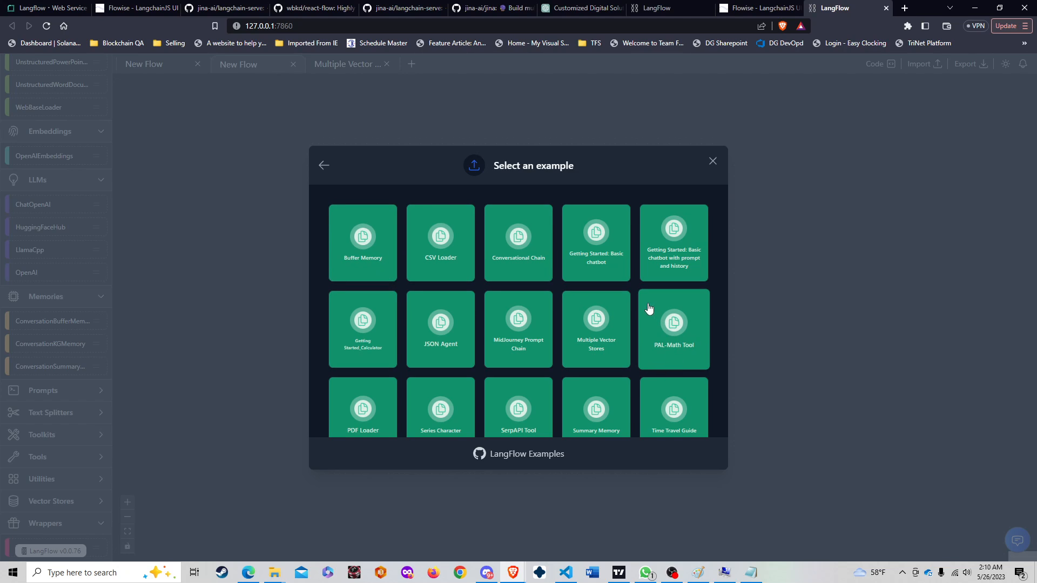
pyautogui.click(600, 258)
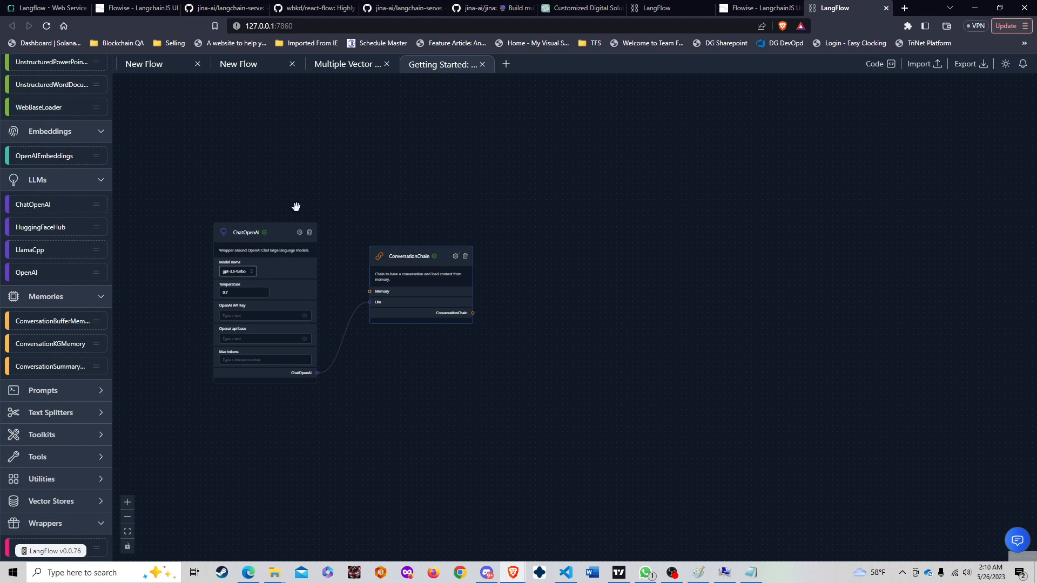
# - Examine the validation details of the ChatOpenAI and ConversationChain nodes, and shift the ChatOpenAI node slightly up and to the right
pyautogui.moveTo(264, 234)
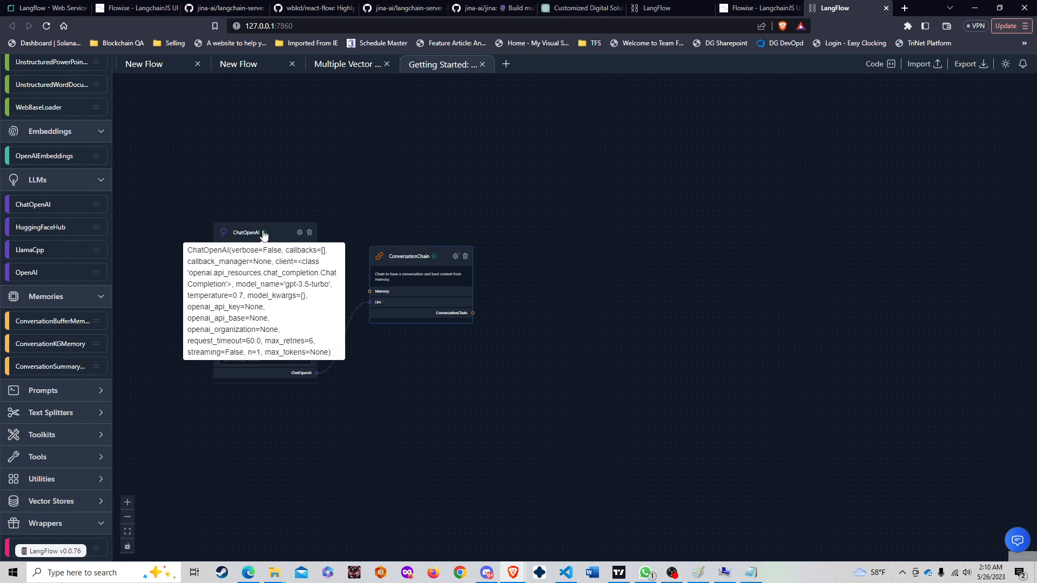
pyautogui.scroll(3, 264, 235)
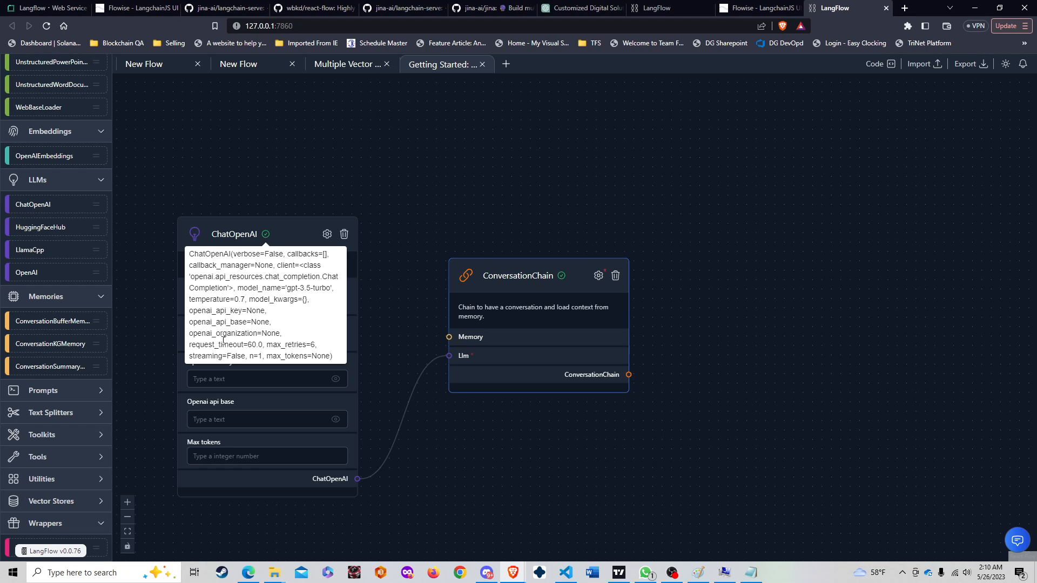
pyautogui.click(195, 239)
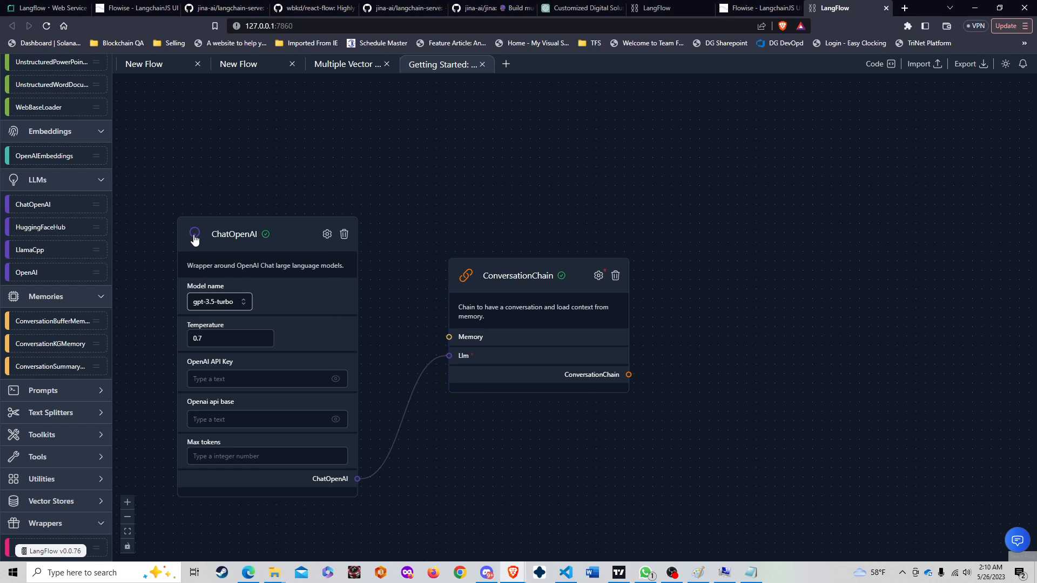
pyautogui.click(195, 239)
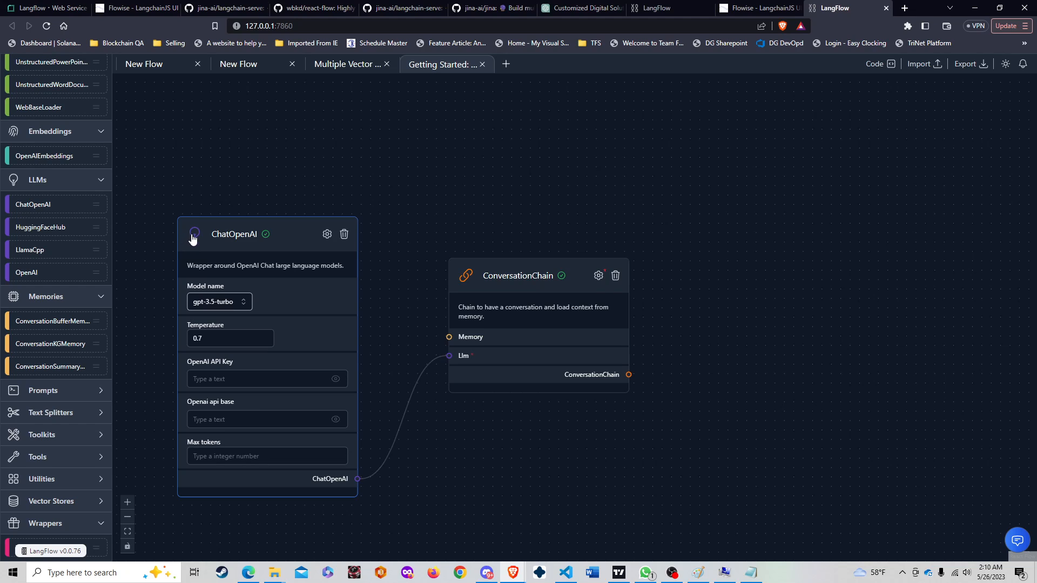
pyautogui.moveTo(211, 238); pyautogui.dragTo(231, 224)
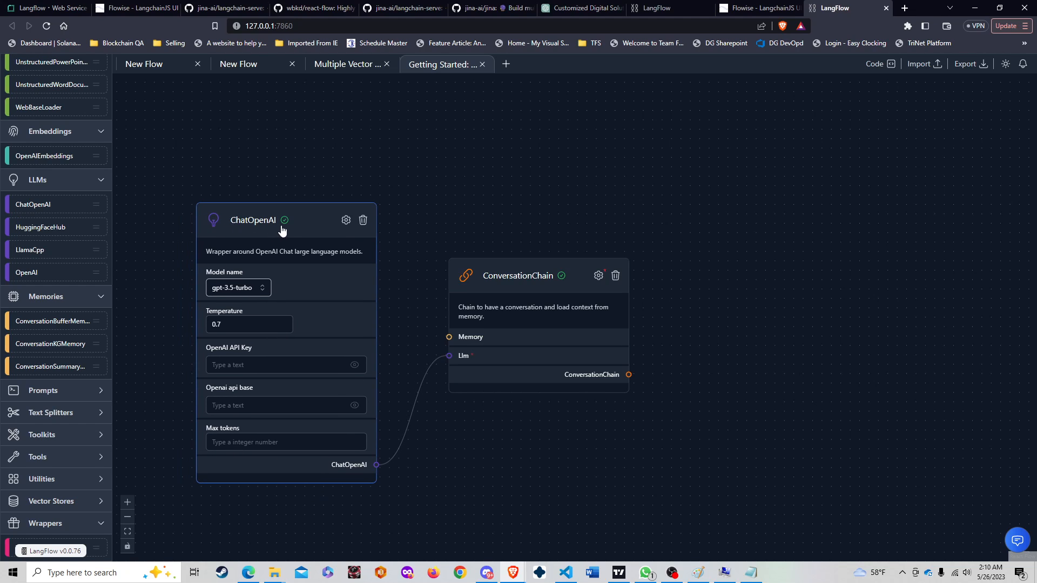
pyautogui.moveTo(285, 222)
pyautogui.scroll(2, 556, 274)
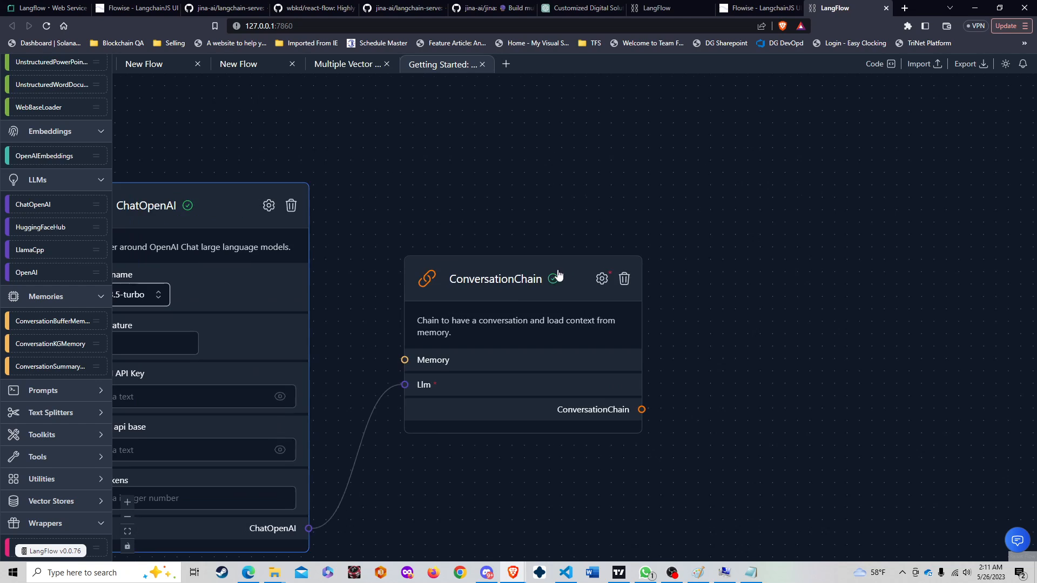
# - Show the ConversationChain node's advanced settings, including Verbose, Output key and Input key, and close them
pyautogui.scroll(-1, 527, 290)
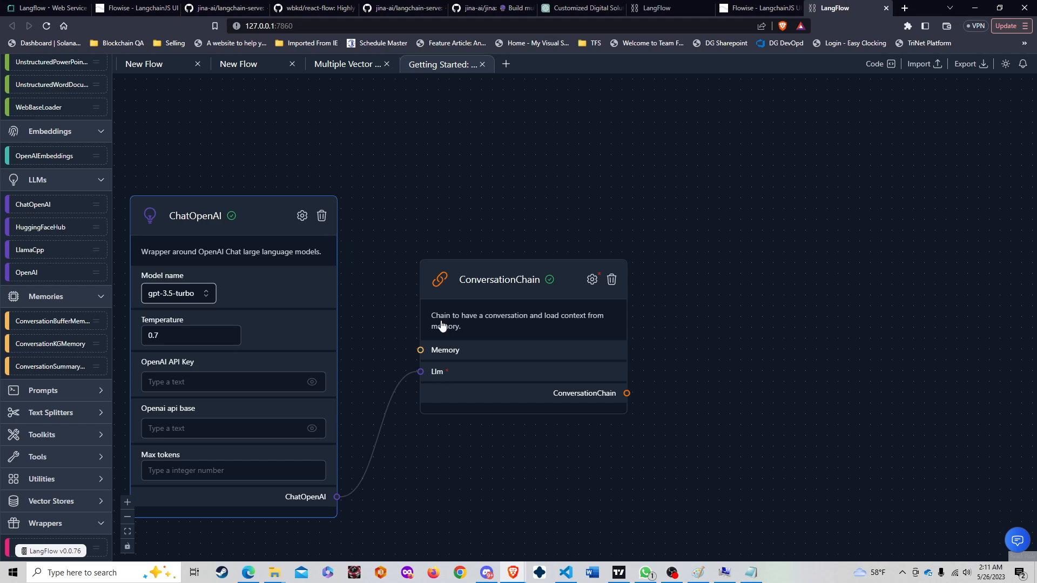
pyautogui.moveTo(588, 282); pyautogui.dragTo(586, 281)
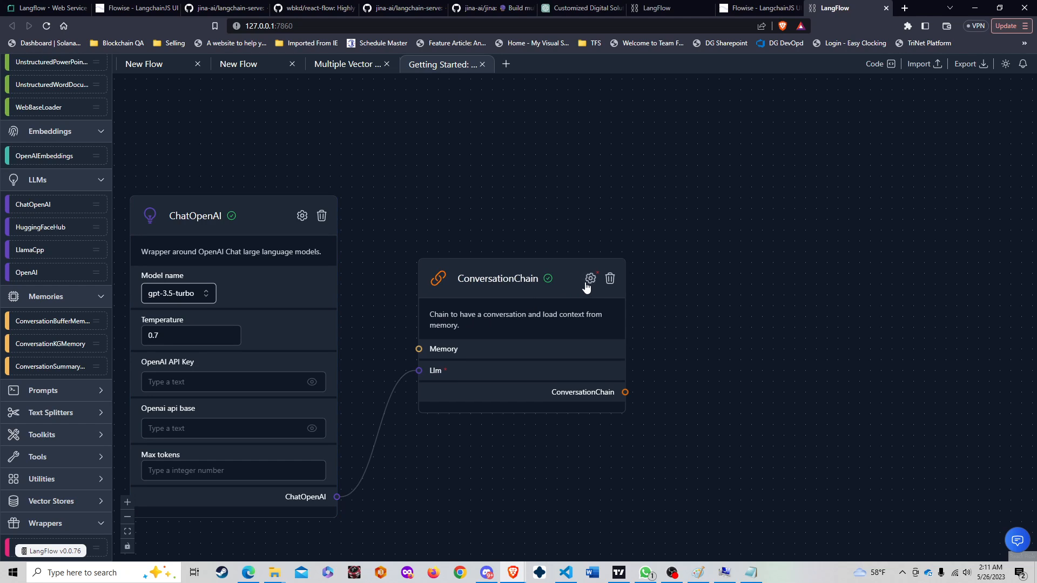
pyautogui.click(588, 278)
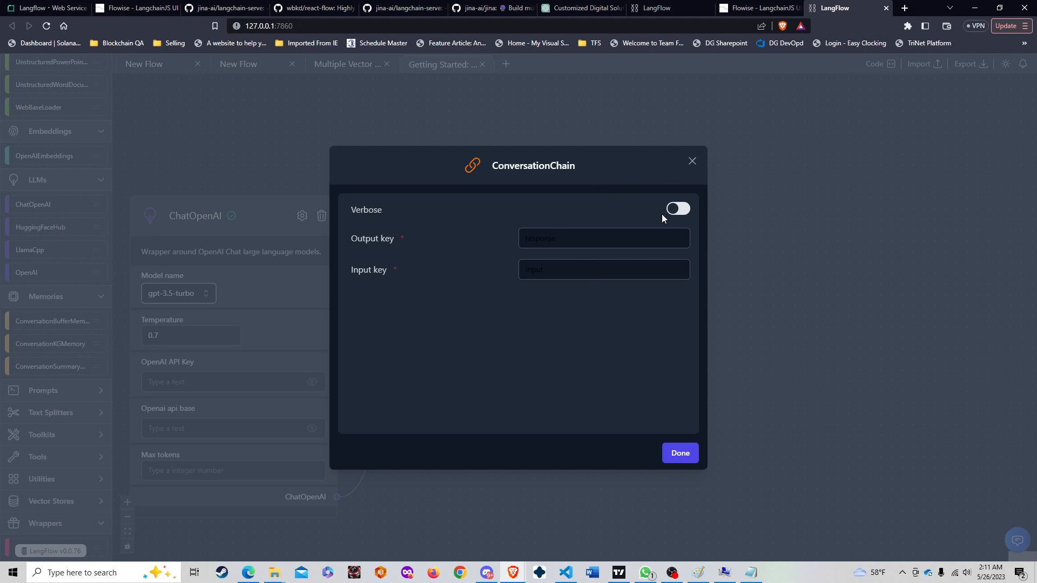
pyautogui.click(677, 210)
pyautogui.click(612, 243)
pyautogui.click(692, 163)
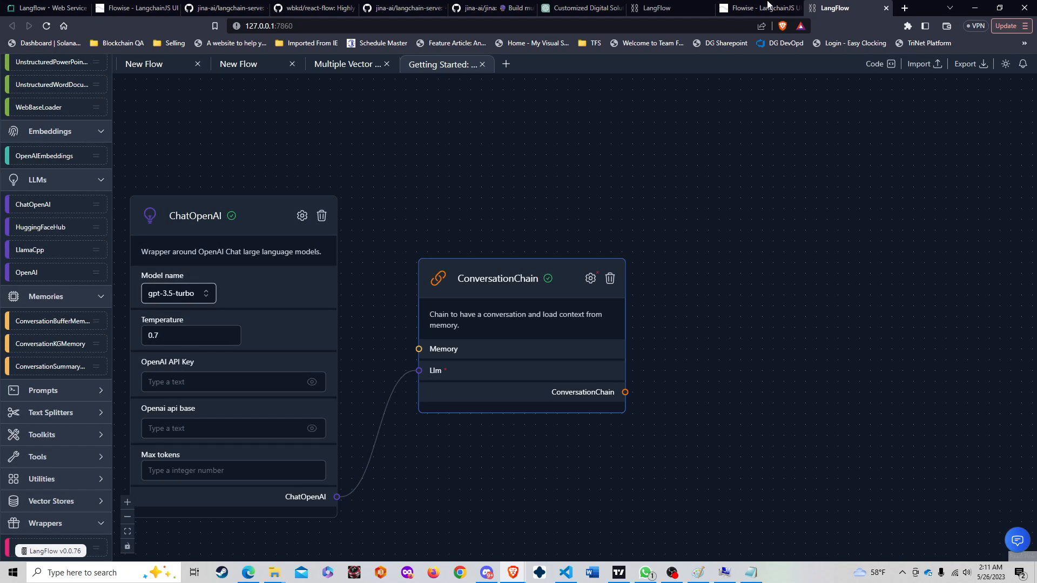
# - Switch between Flowise and LangFlow to compare their ChatOpenAI nodes, and show the Flowise node's additional parameters
pyautogui.click(773, 7)
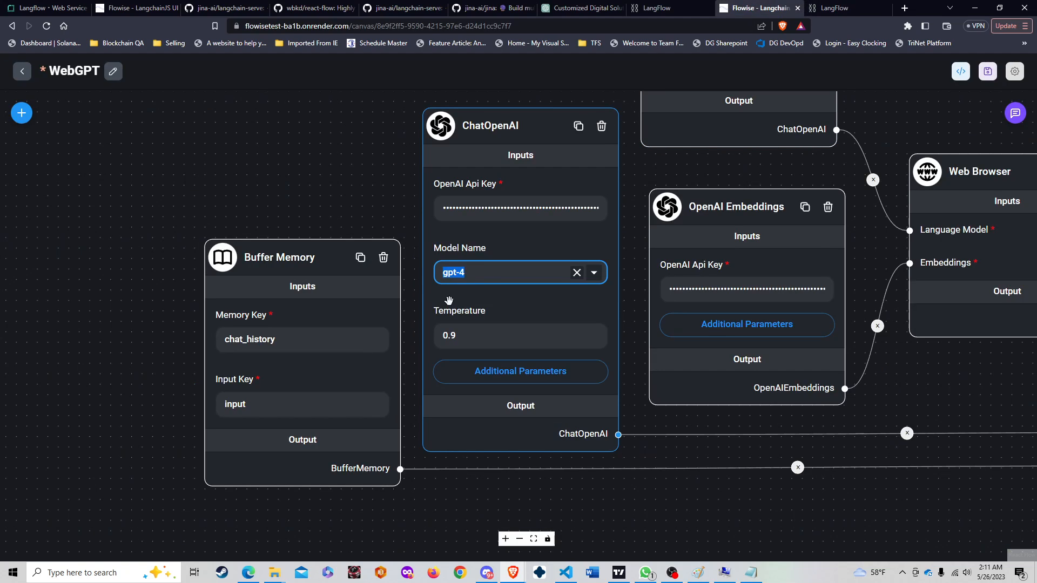
pyautogui.scroll(-1, 449, 300)
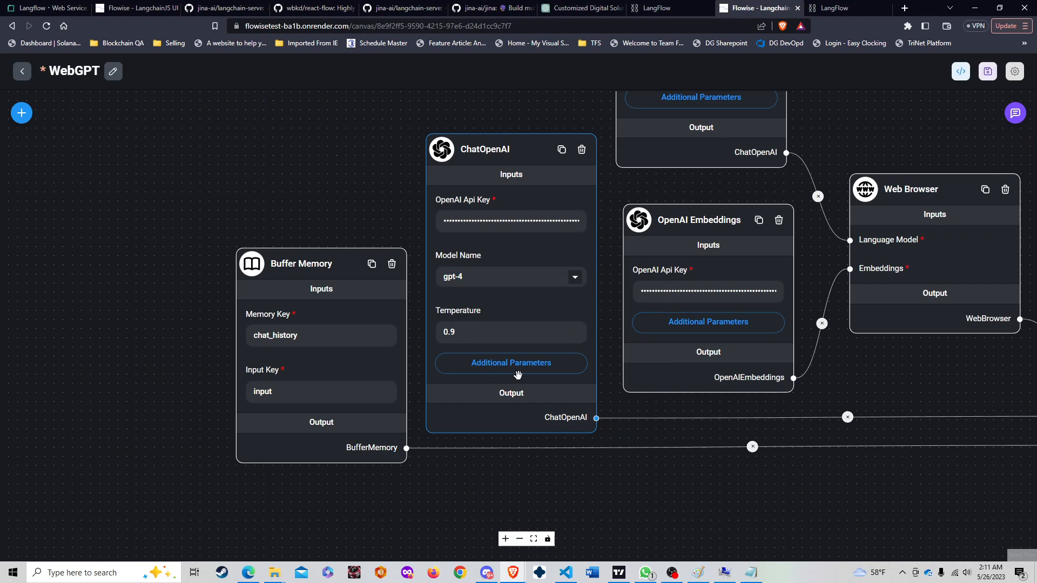
pyautogui.click(835, 8)
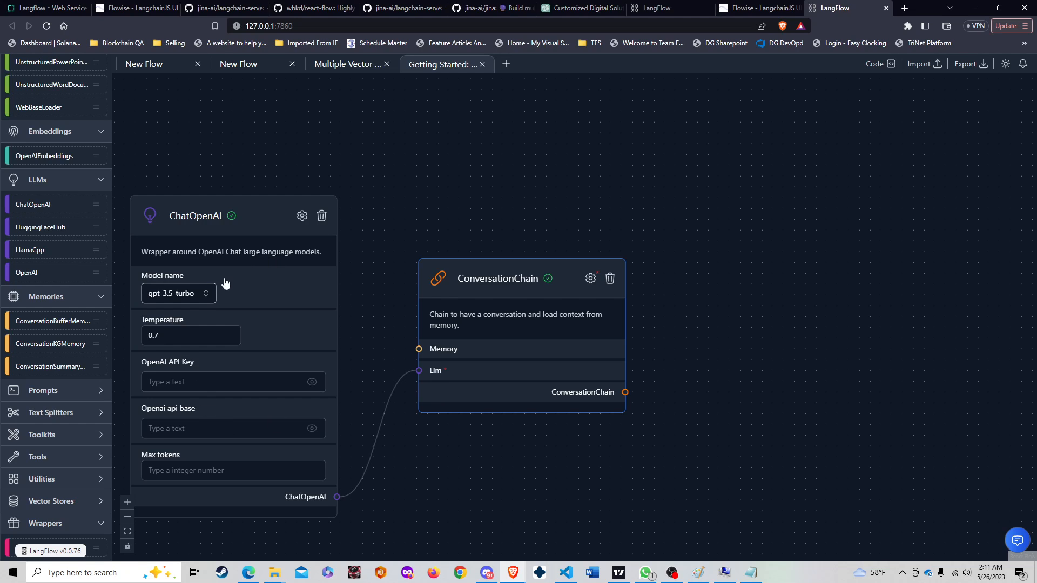
pyautogui.click(757, 7)
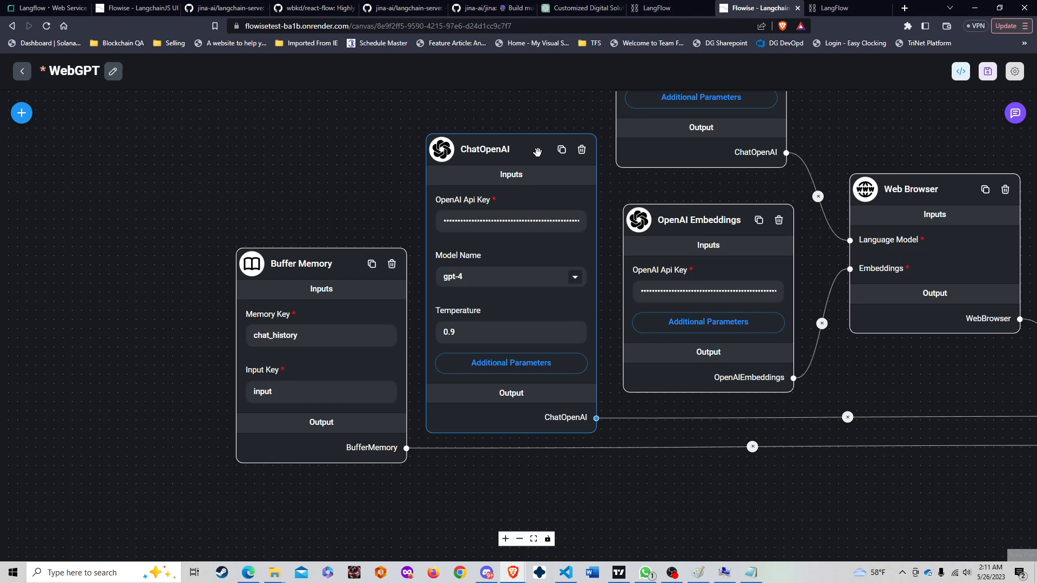
pyautogui.click(522, 373)
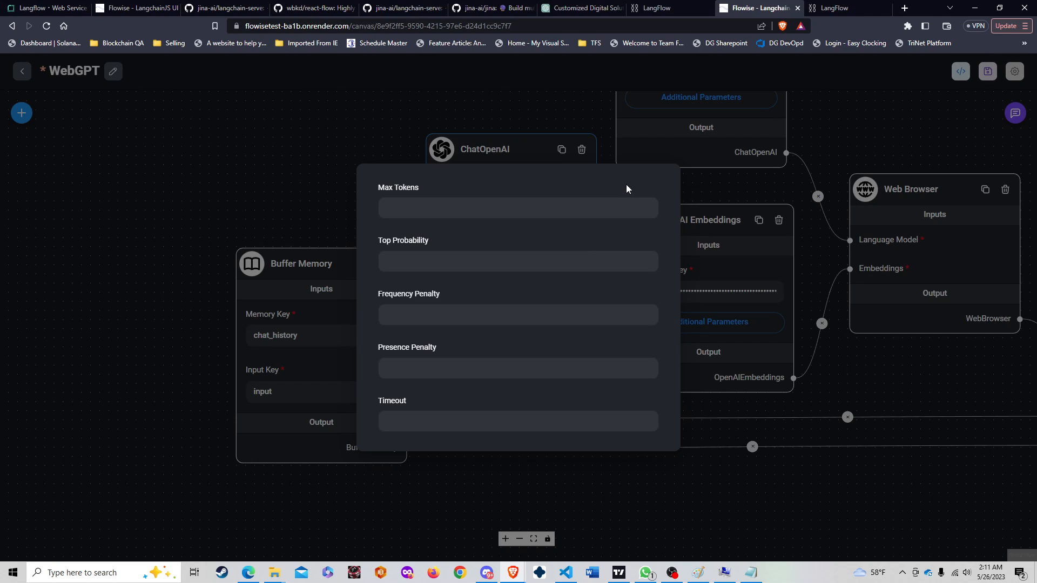
# - Switch to LangFlow and check the ChatOpenAI node's advanced settings for Model kwargs
pyautogui.click(835, 8)
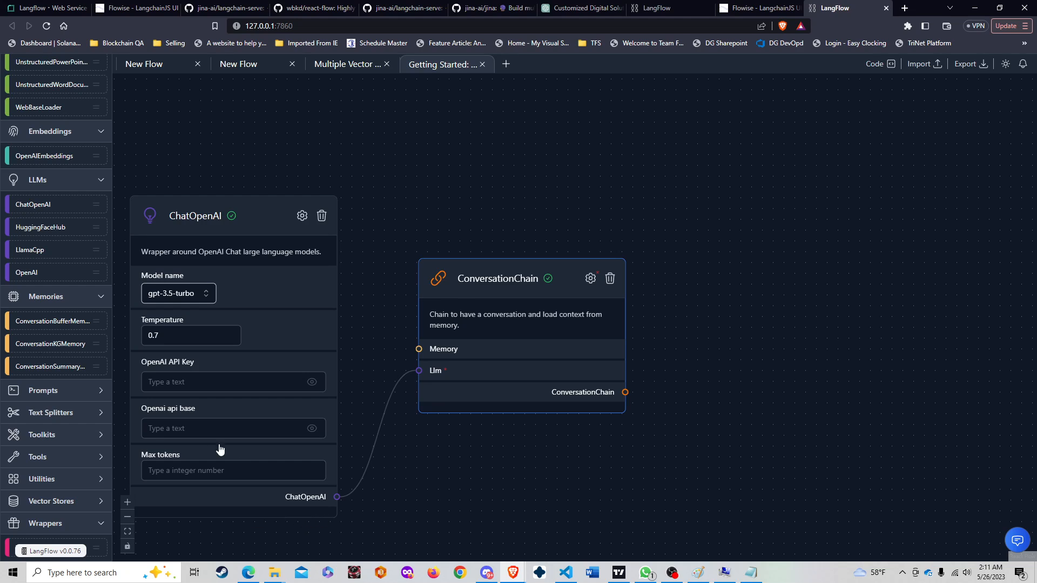
pyautogui.click(302, 216)
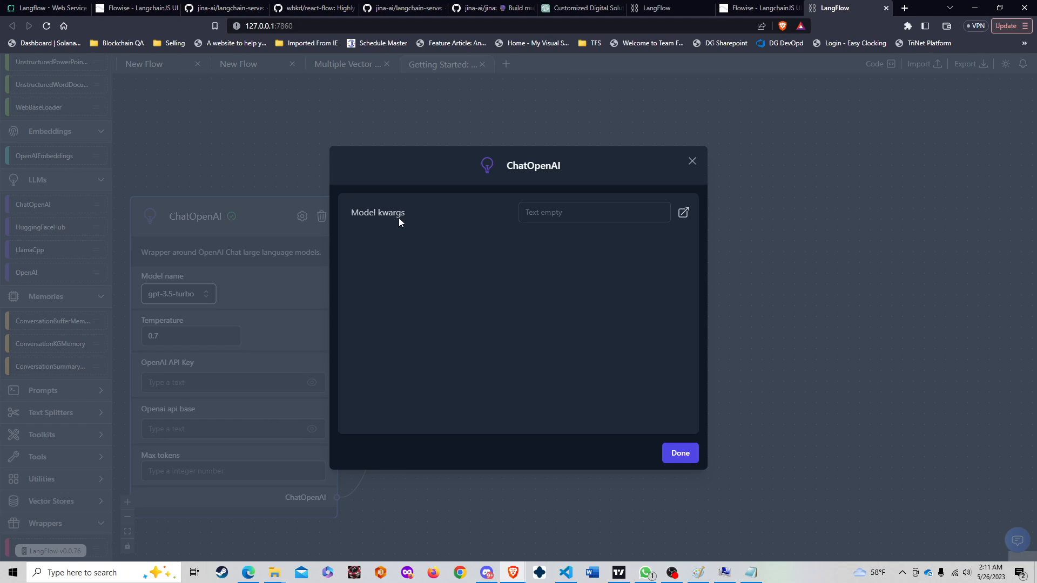
pyautogui.click(692, 161)
# - Switch to Flowise, close the additional parameters, and review the Prompts and Text Splitters nodes available to add
pyautogui.click(759, 8)
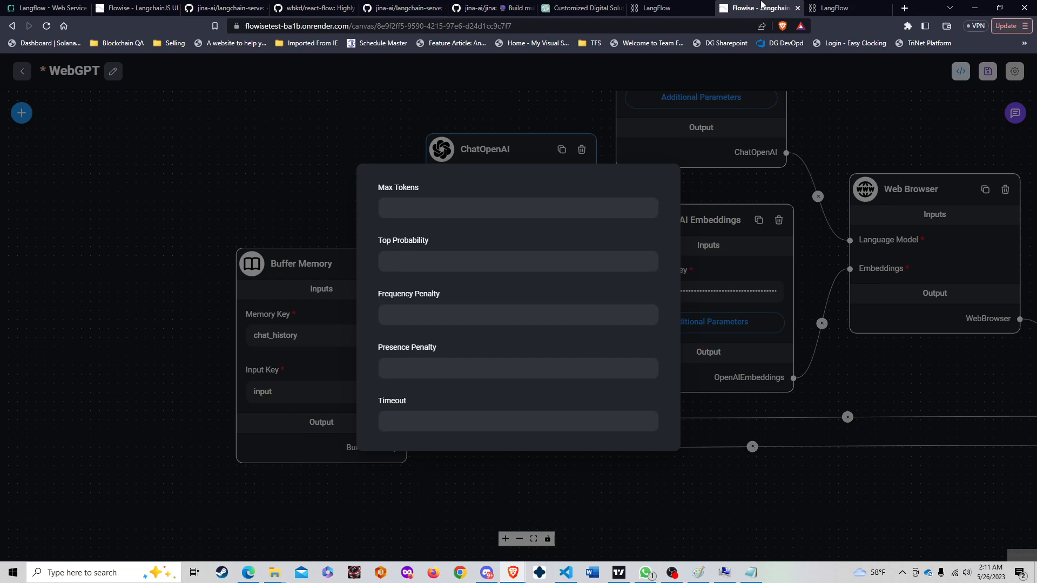
pyautogui.click(21, 115)
pyautogui.click(23, 114)
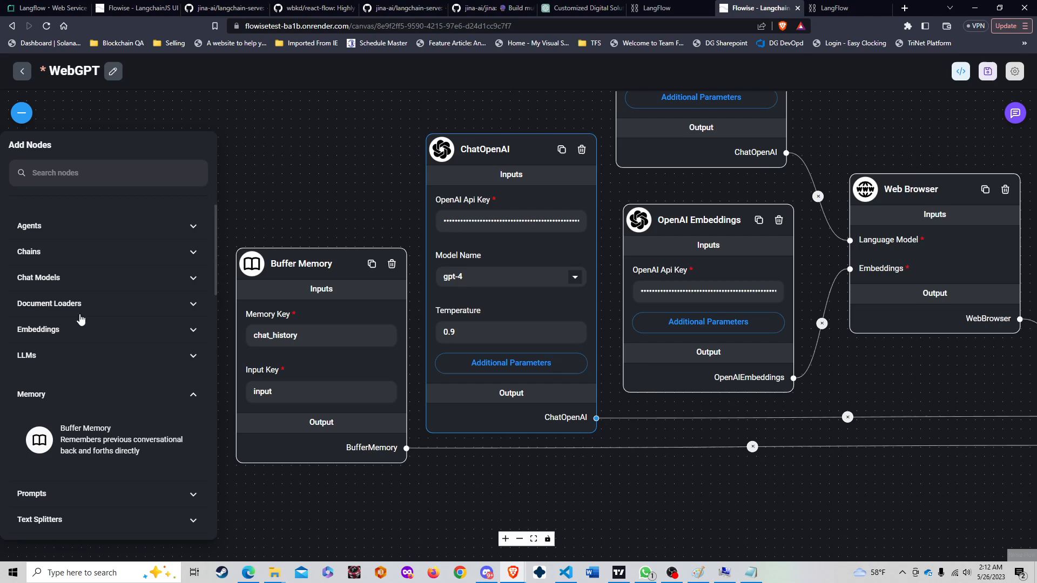
pyautogui.scroll(-1, 81, 322)
pyautogui.click(91, 449)
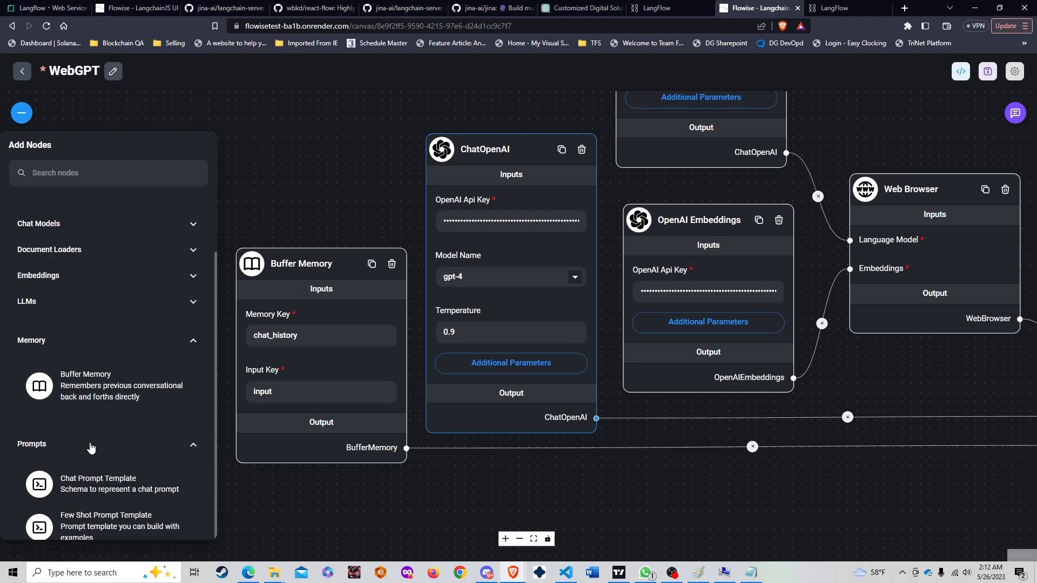
pyautogui.scroll(-3, 88, 449)
pyautogui.click(85, 473)
pyautogui.scroll(-5, 84, 465)
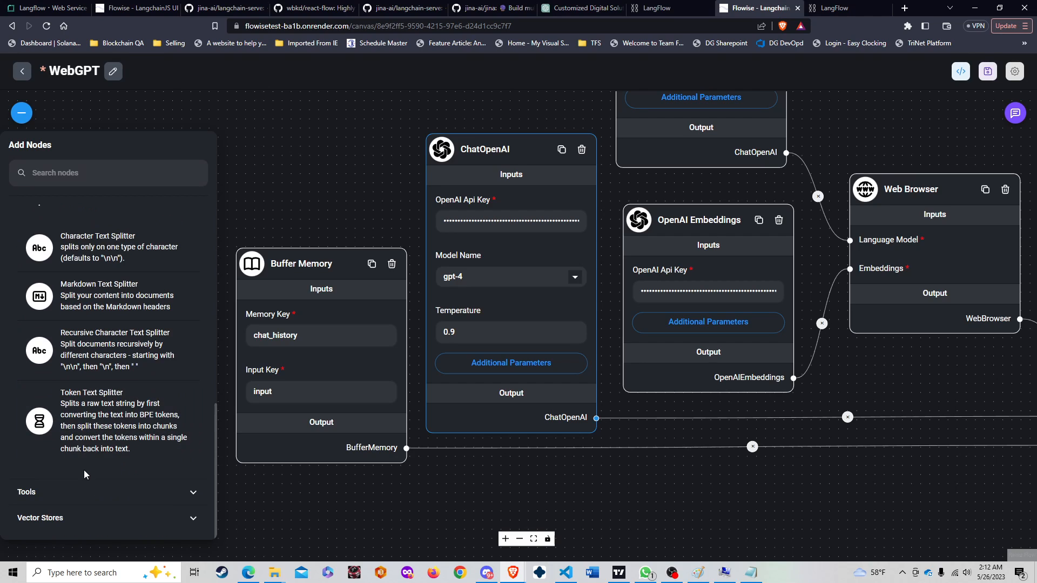
pyautogui.scroll(3, 81, 454)
pyautogui.scroll(-1, 80, 454)
pyautogui.scroll(-1, 79, 454)
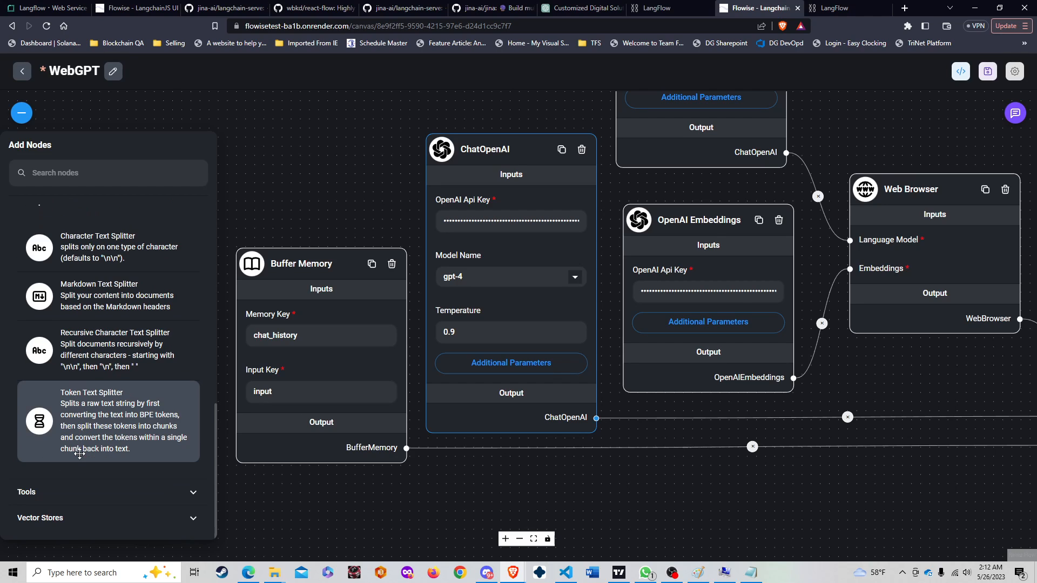
# - Review the available Tools nodes in Flowise, from AI Plugin through Zapier NLA
pyautogui.click(74, 491)
pyautogui.scroll(-3, 68, 498)
pyautogui.scroll(-5, 68, 498)
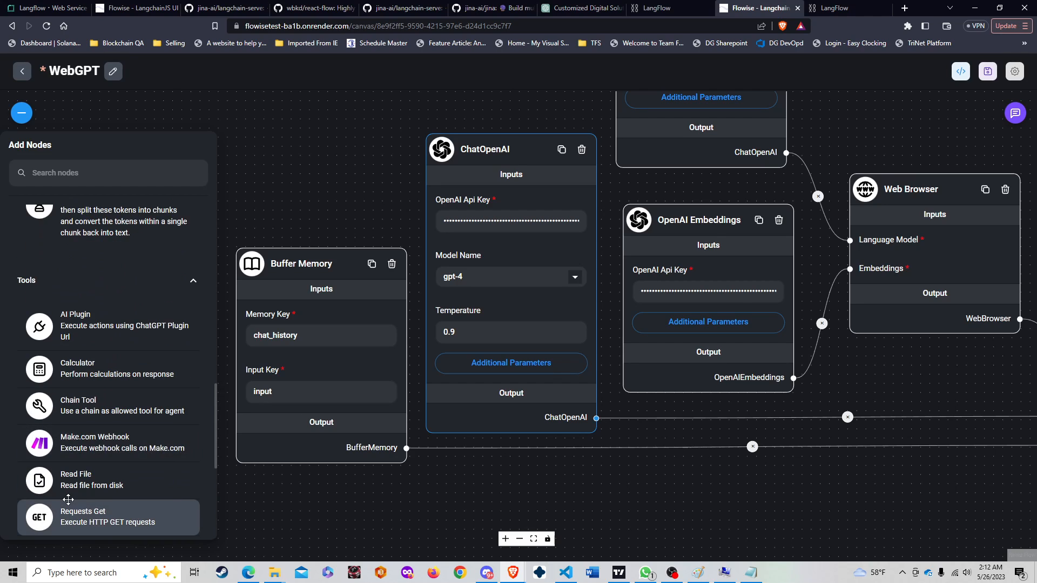
pyautogui.scroll(3, 68, 498)
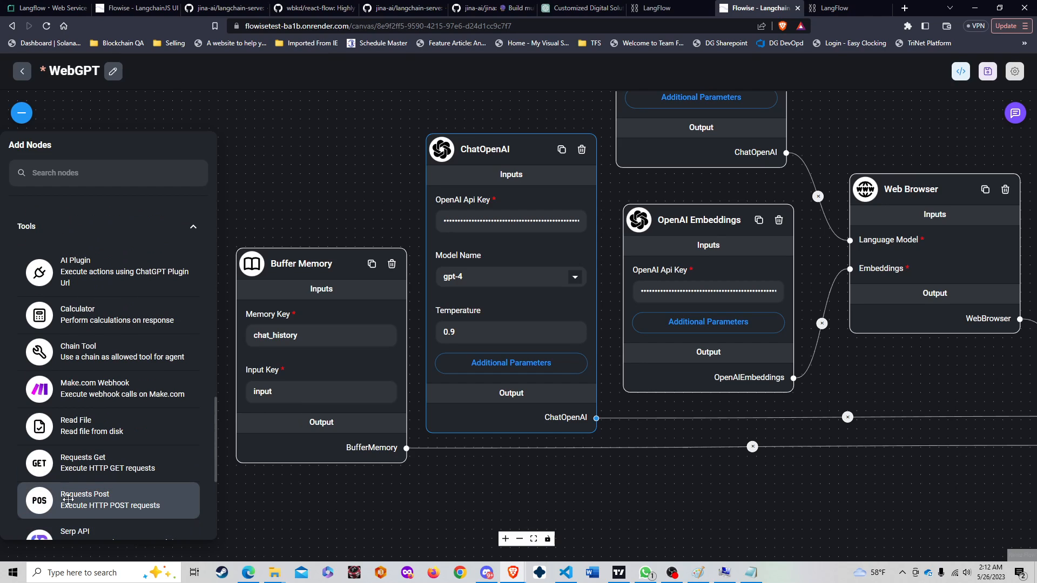
pyautogui.scroll(-5, 68, 499)
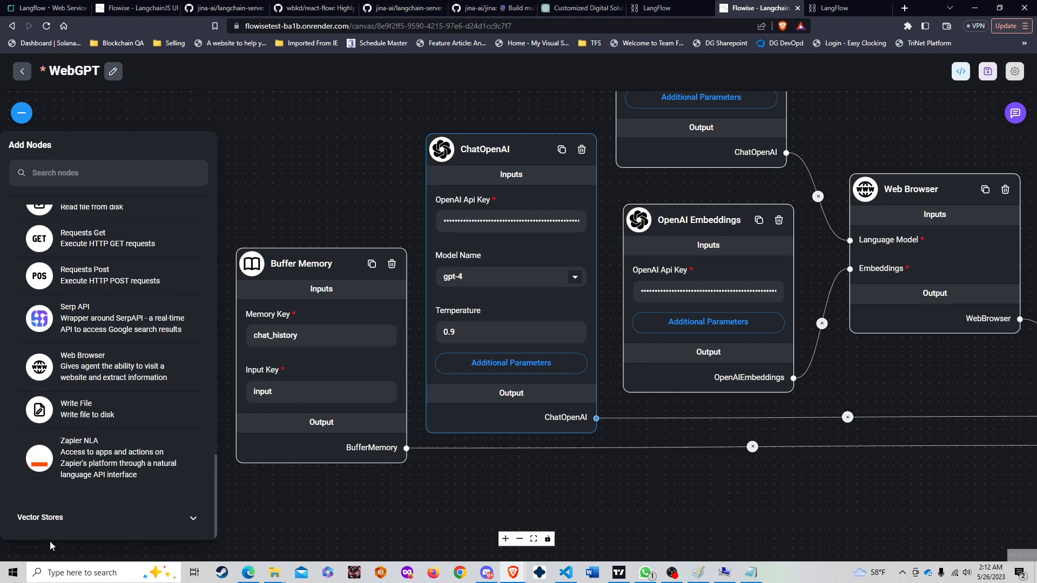
# - Review the available Vector Stores nodes in Flowise, including the Chroma, In-Memory, Pinecone and Supabase options
pyautogui.click(49, 518)
pyautogui.scroll(-2, 52, 462)
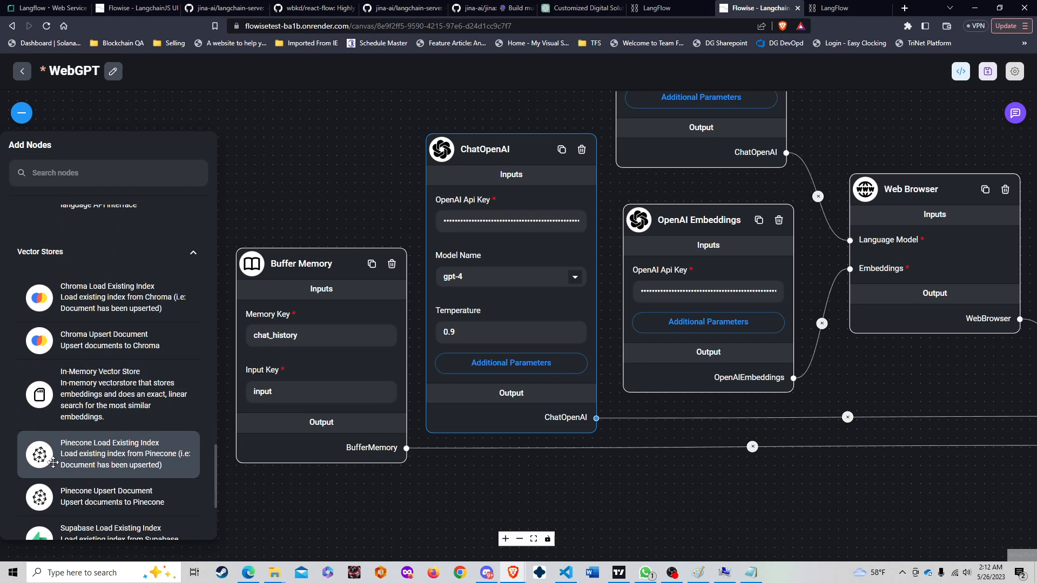
pyautogui.scroll(-3, 53, 462)
pyautogui.scroll(1, 54, 454)
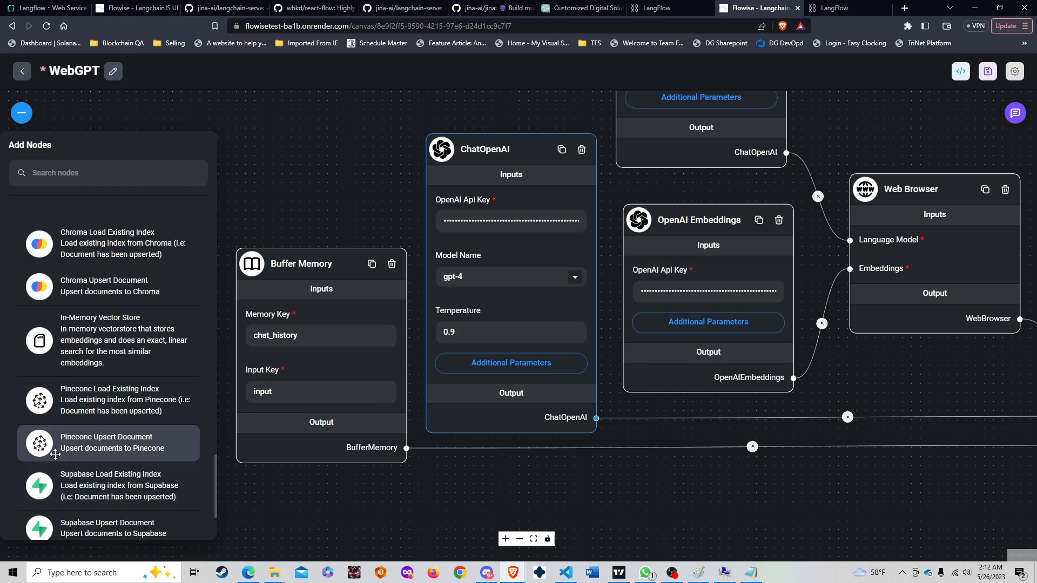
pyautogui.scroll(-1, 56, 449)
pyautogui.scroll(2, 55, 450)
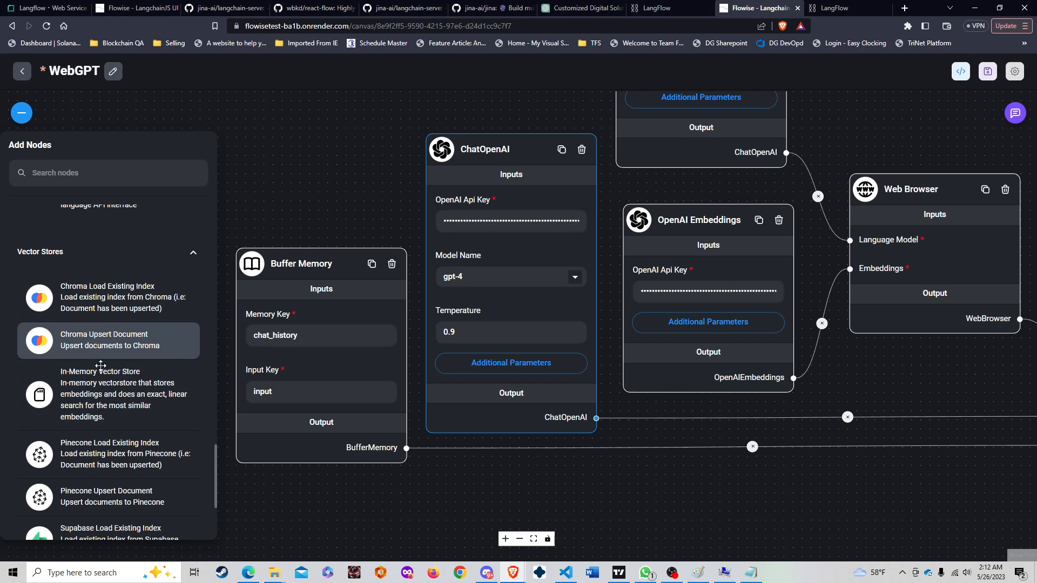
# - Review the remaining Vector Stores nodes in Flowise, through the Supabase and Weaviate options
pyautogui.scroll(-1, 97, 352)
pyautogui.scroll(-1, 97, 351)
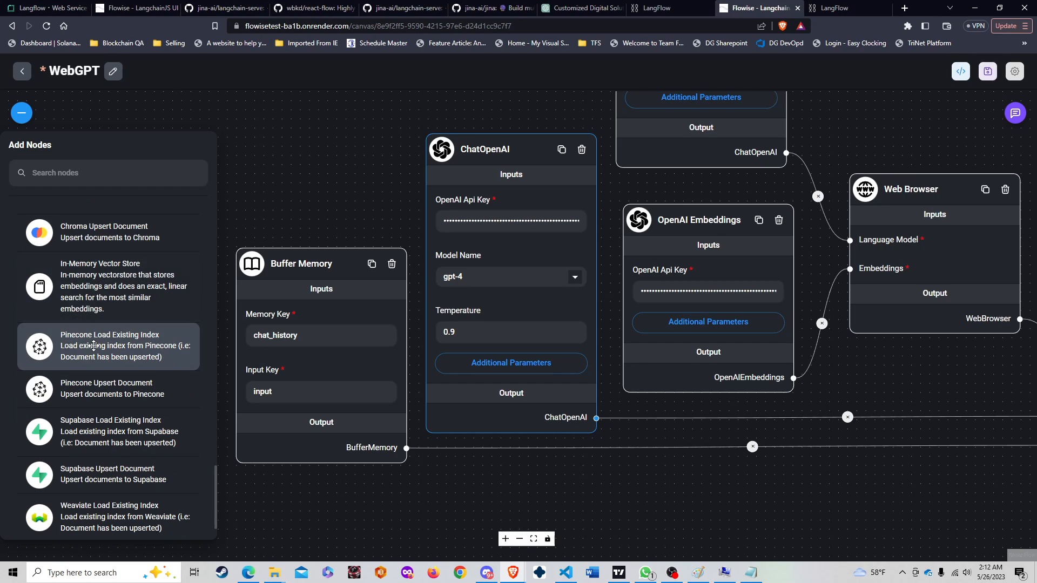
pyautogui.scroll(-1, 94, 359)
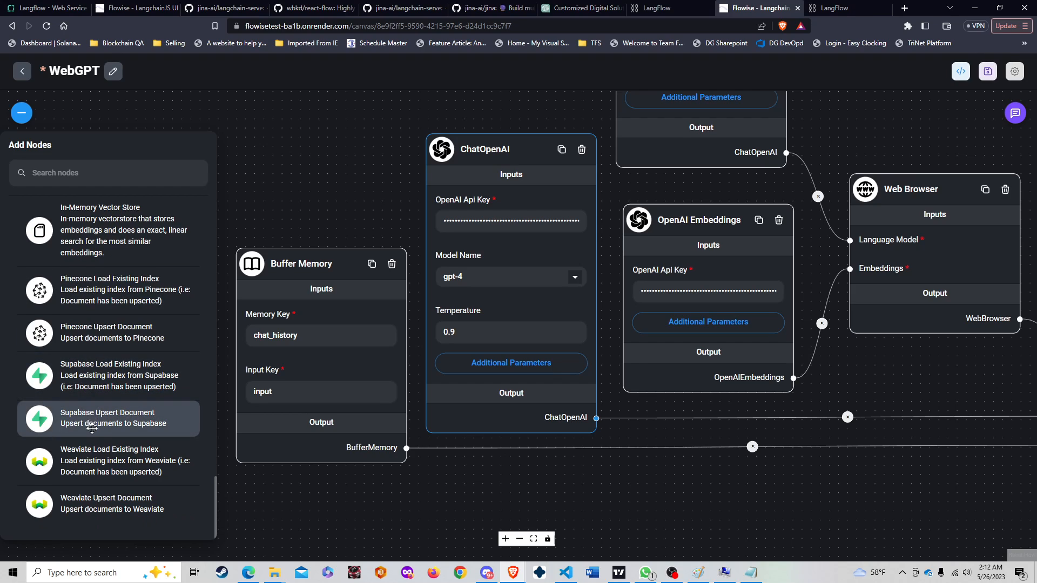
# - Switch to LangFlow, check its Vector Stores components, and return to Flowise's vector store list to compare
pyautogui.click(835, 7)
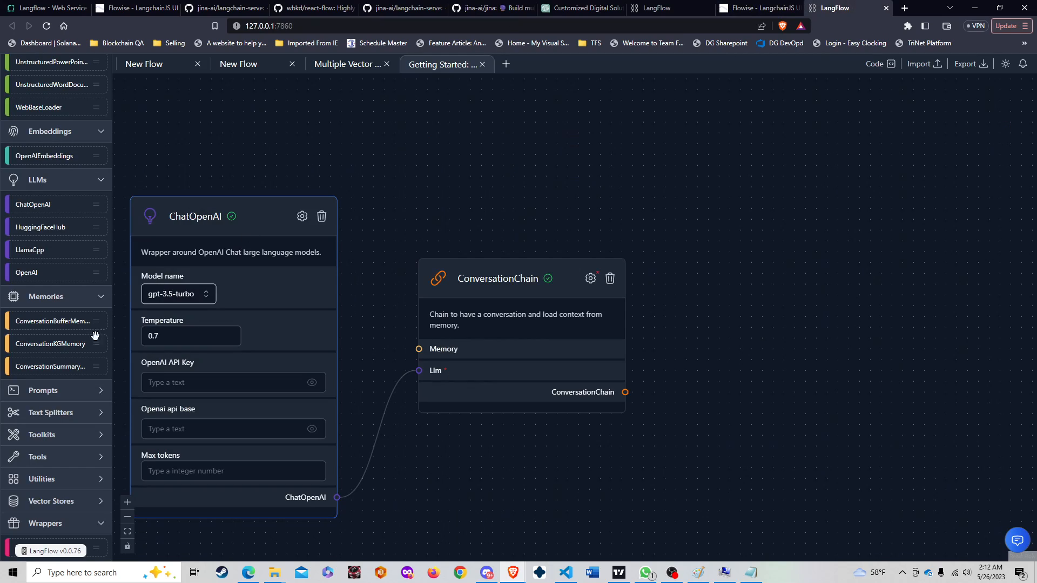
pyautogui.scroll(1, 34, 515)
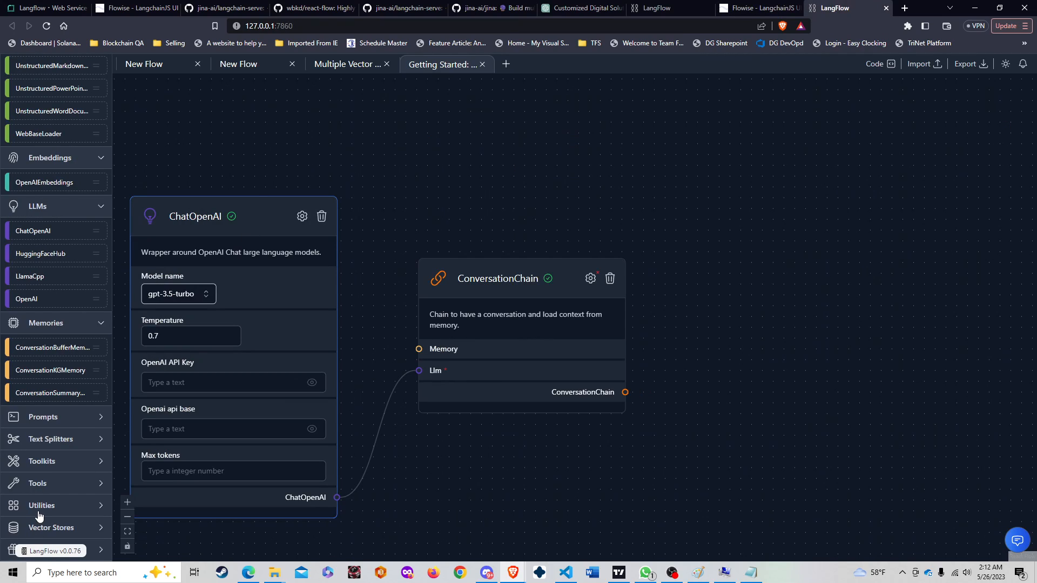
pyautogui.click(38, 528)
pyautogui.scroll(-1, 39, 529)
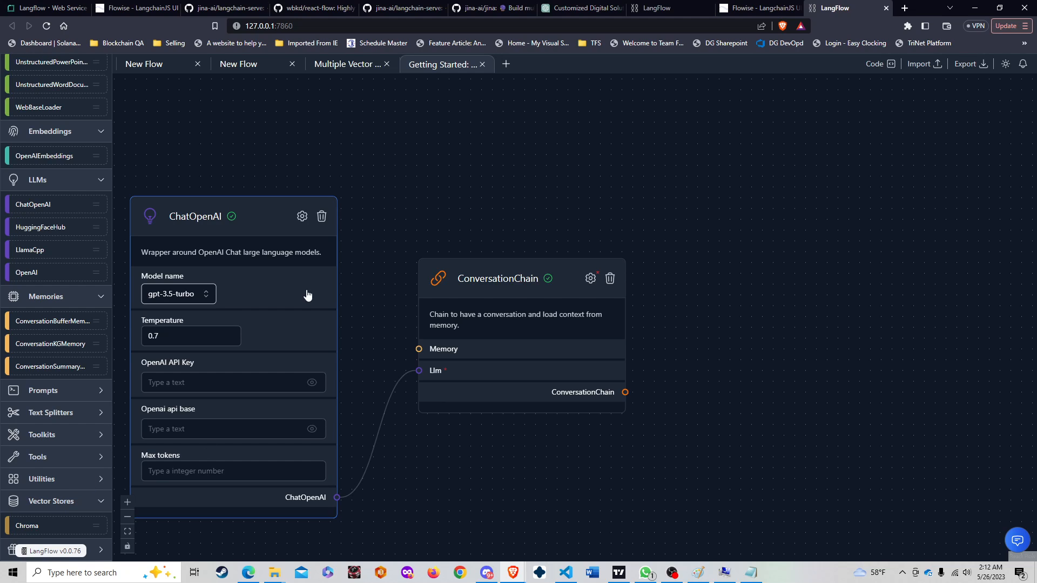
pyautogui.click(744, 6)
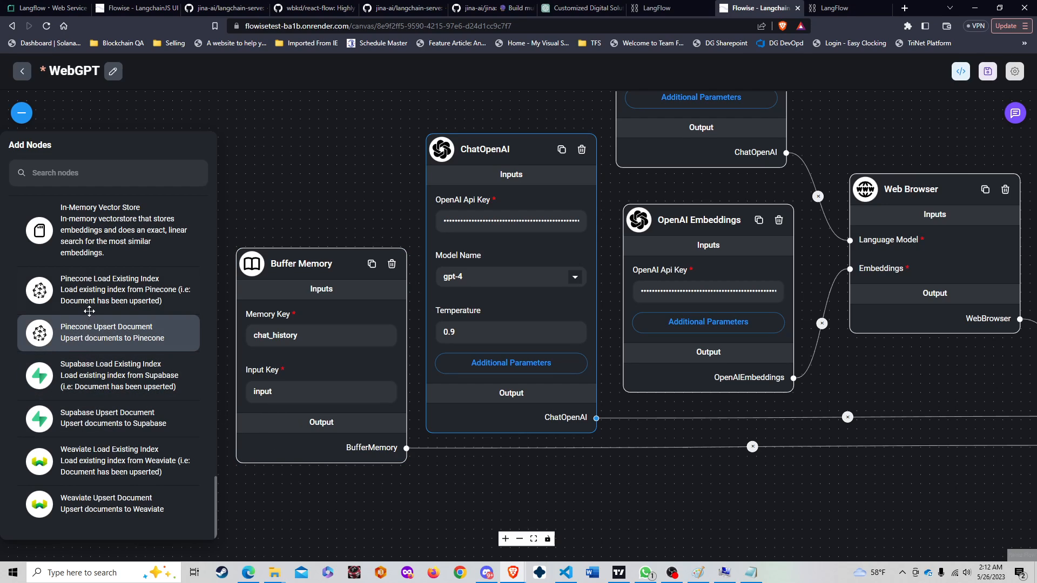
# - Switch to LangFlow and review its Tools components, from BingSearchRun through WolframAlphaQueryRun
pyautogui.click(835, 8)
pyautogui.click(24, 457)
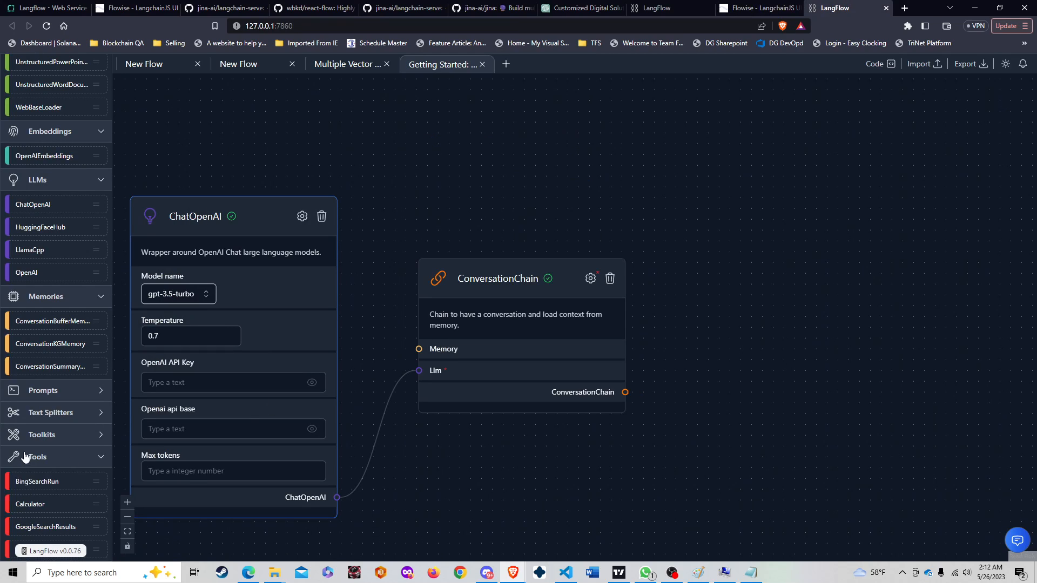
pyautogui.scroll(-6, 33, 451)
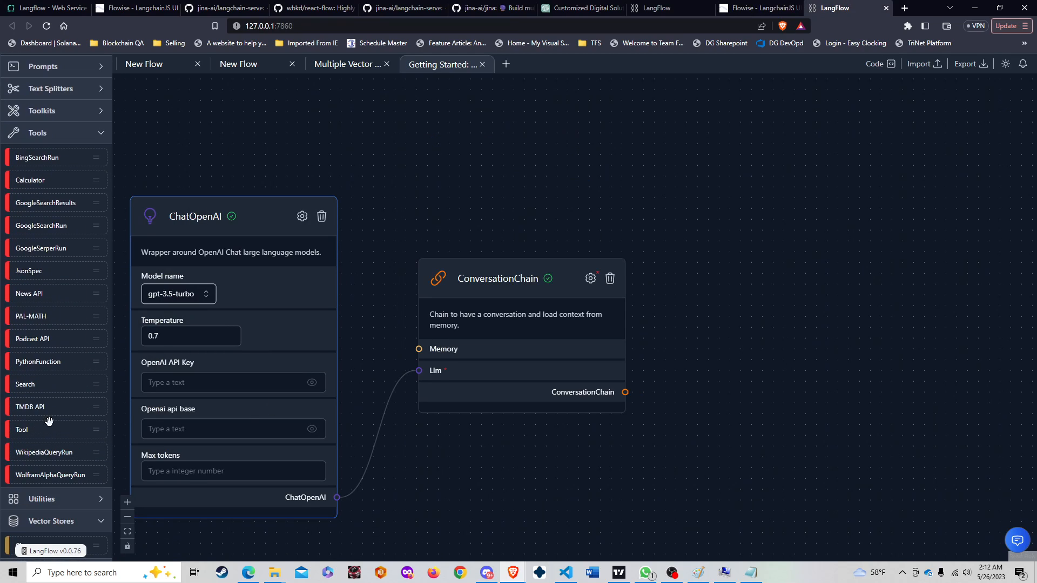
# - Add an OpenAPIToolkit node from the Toolkits components and place it above the ConversationChain node
pyautogui.click(44, 108)
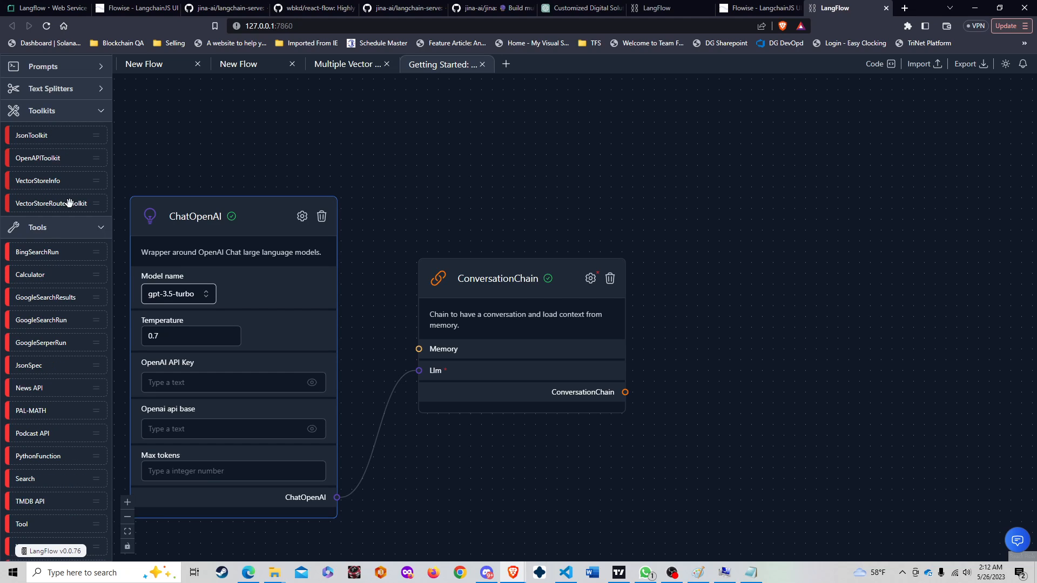
pyautogui.moveTo(32, 158); pyautogui.dragTo(216, 107)
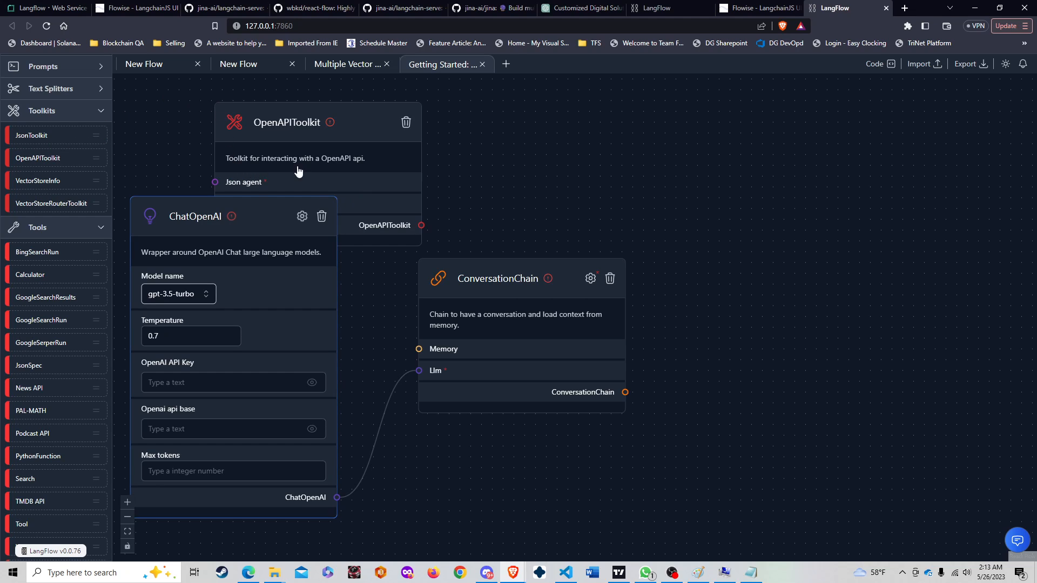
pyautogui.click(357, 116)
pyautogui.moveTo(358, 116); pyautogui.dragTo(563, 120)
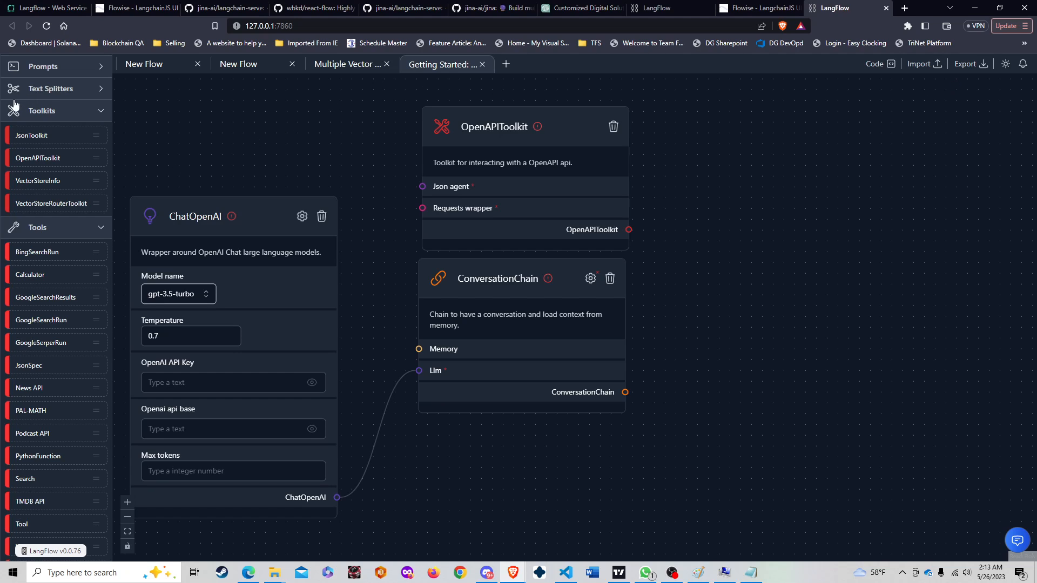
# - Look over LangFlow's Toolkits and Tools components again, including Podcast API, PythonFunction and TMDB API
pyautogui.scroll(-2, 22, 247)
pyautogui.scroll(3, 25, 249)
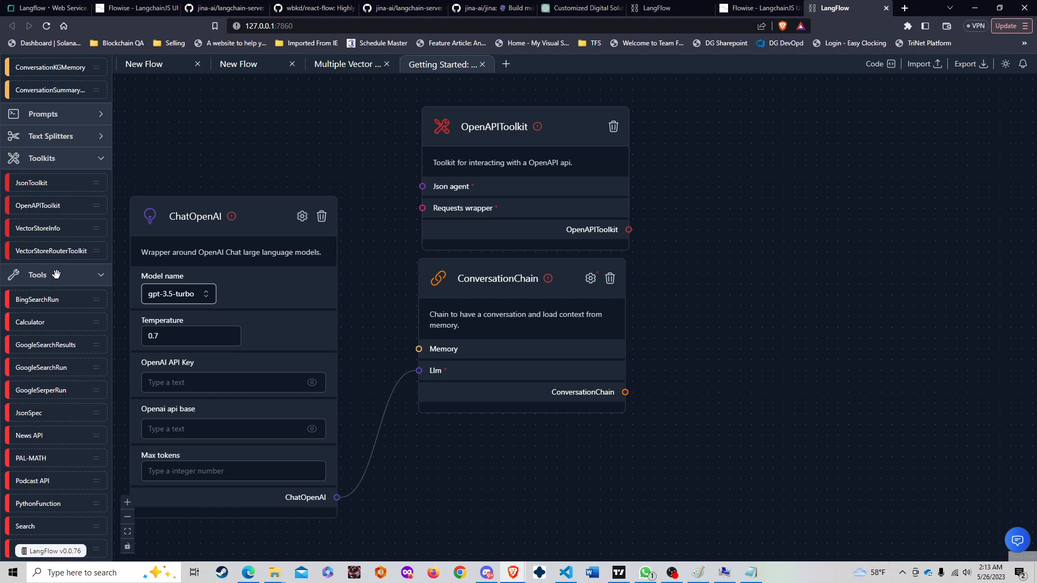
pyautogui.click(54, 274)
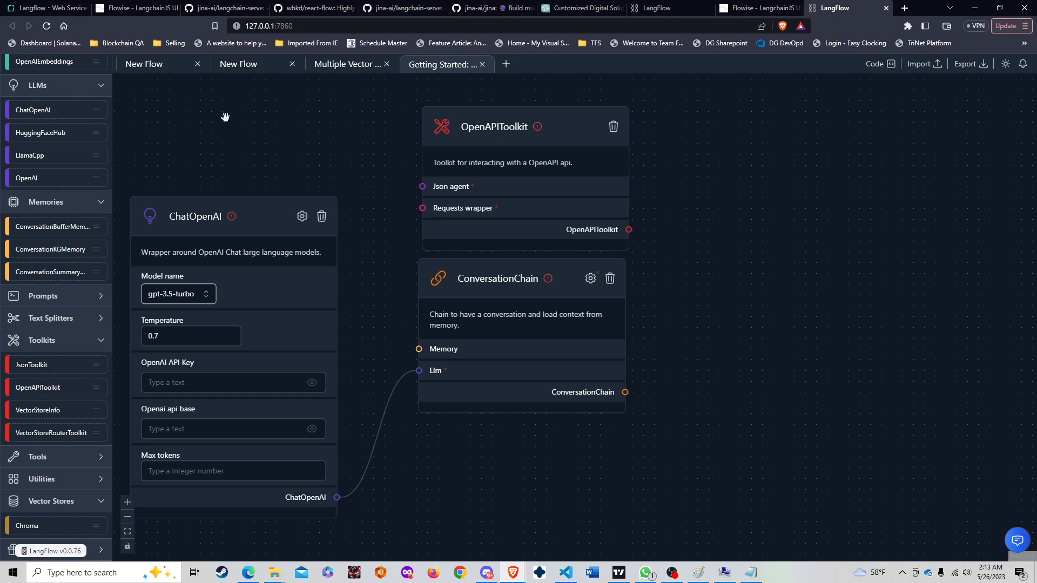
pyautogui.scroll(-1, 729, 161)
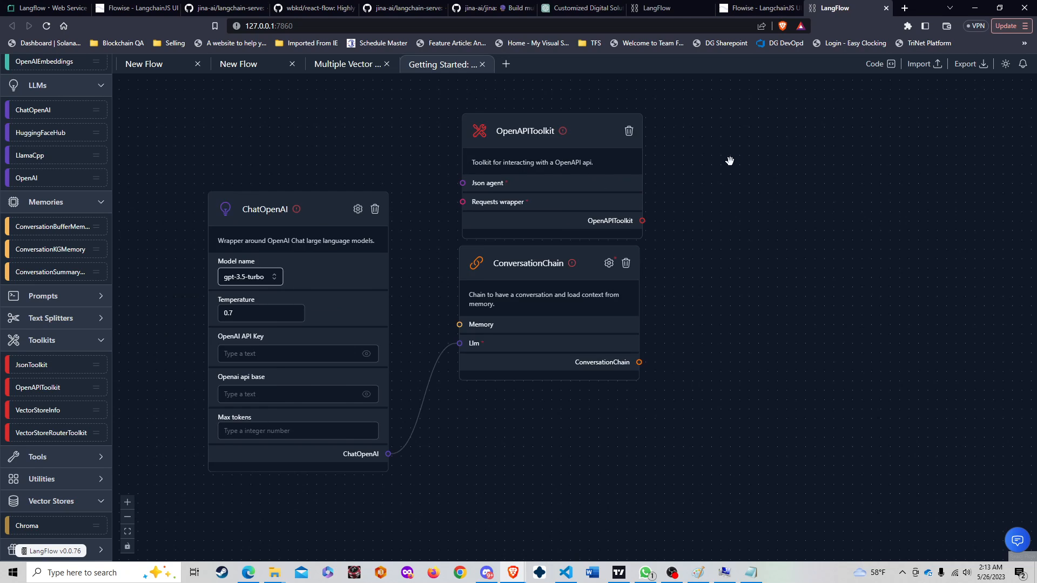
pyautogui.scroll(-1, 729, 161)
pyautogui.click(105, 459)
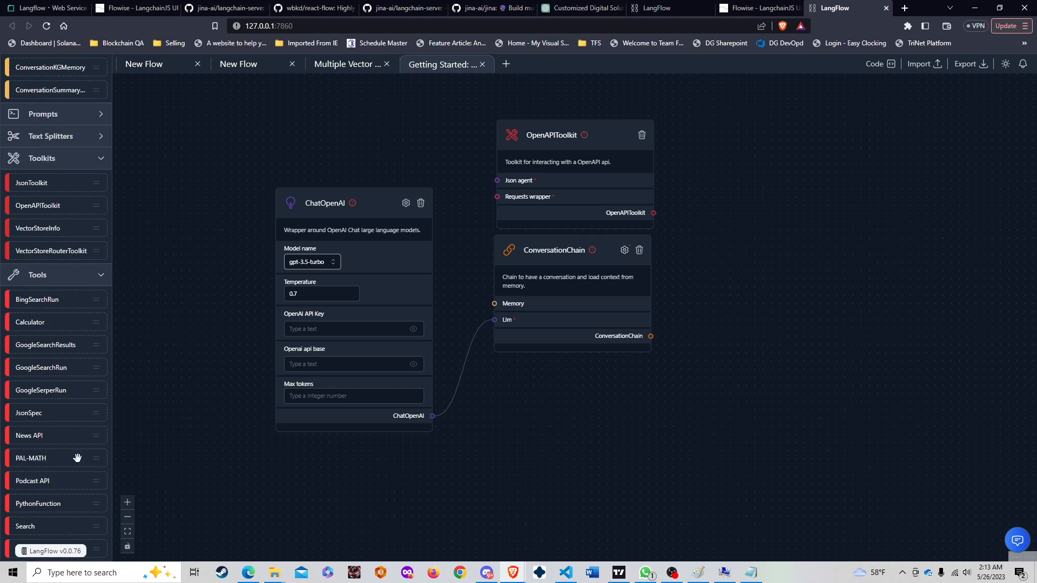
pyautogui.scroll(-3, 76, 411)
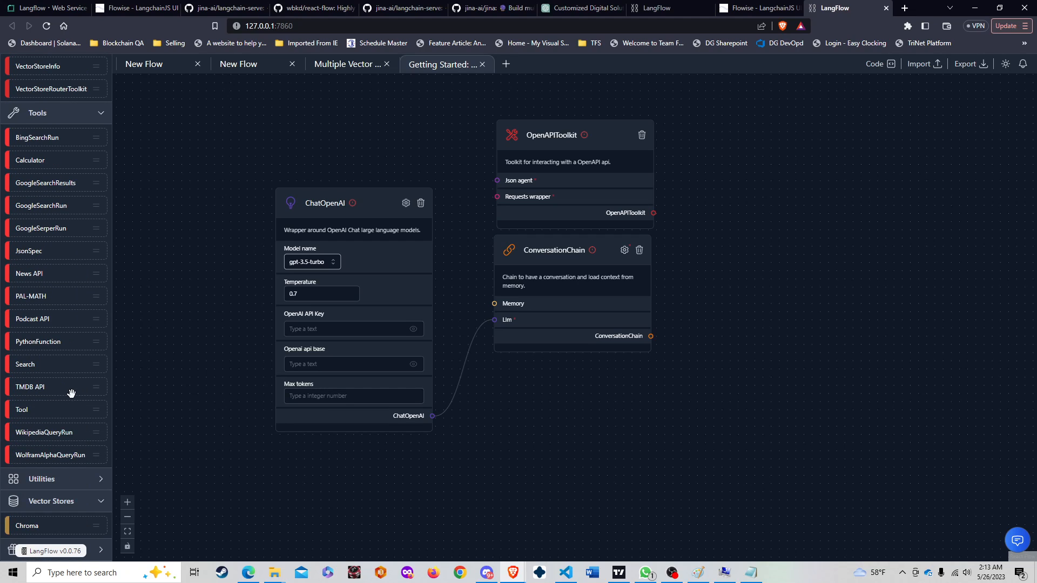
# - Review LangFlow's Utilities components and check the Vector Stores and Wrappers categories
pyautogui.click(64, 486)
pyautogui.scroll(-3, 66, 420)
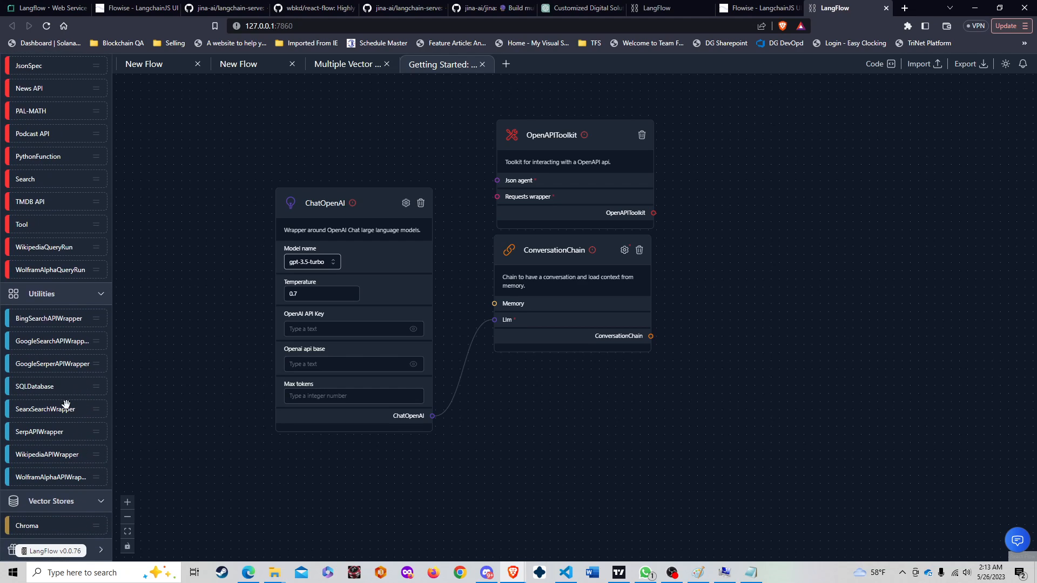
pyautogui.click(73, 500)
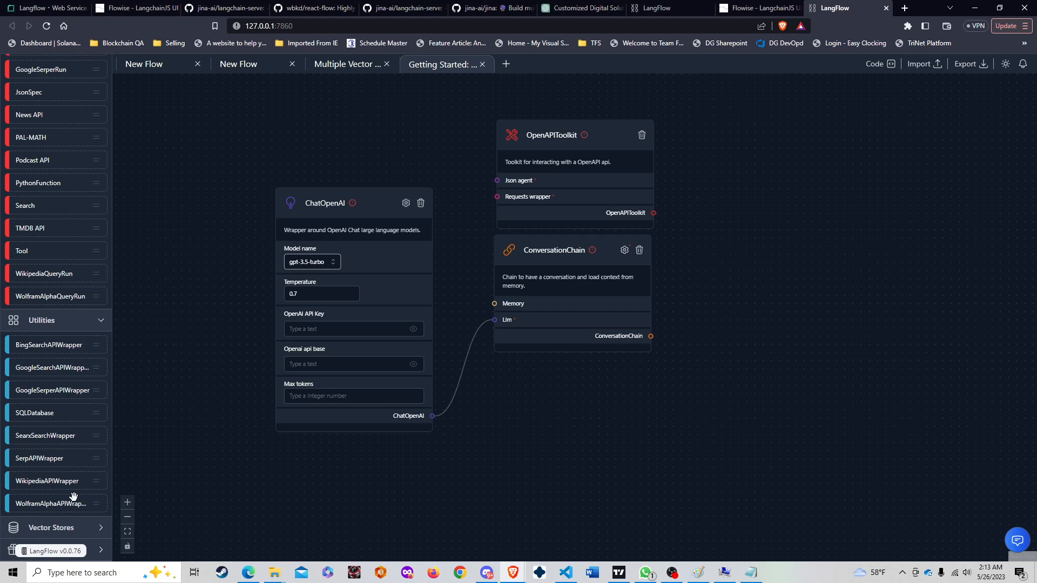
pyautogui.click(78, 530)
pyautogui.scroll(-1, 109, 497)
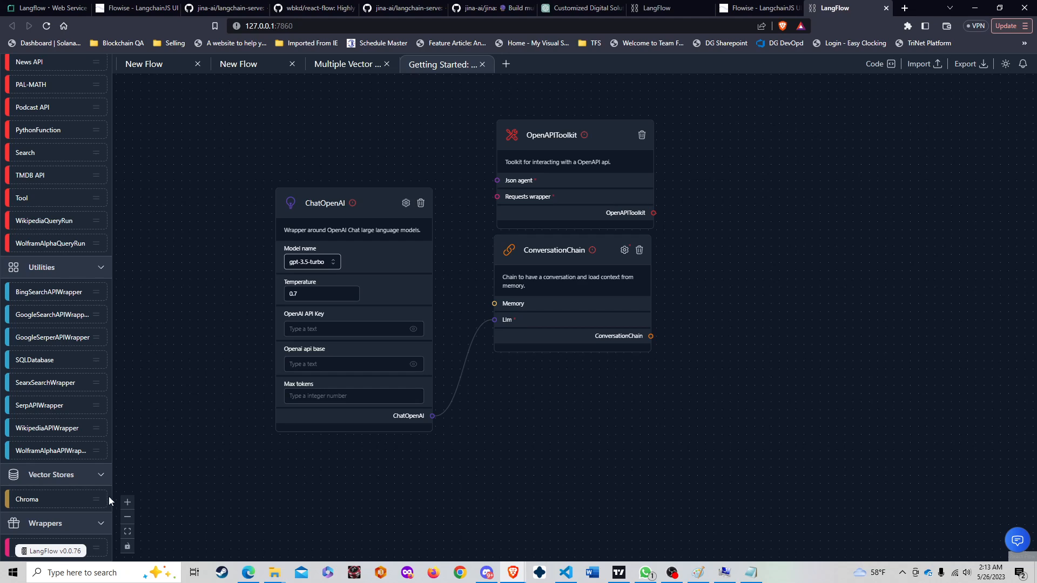
# - Add a TextRequestsWrapper node to the canvas and place it below the ConversationChain node
pyautogui.moveTo(97, 549); pyautogui.dragTo(267, 441)
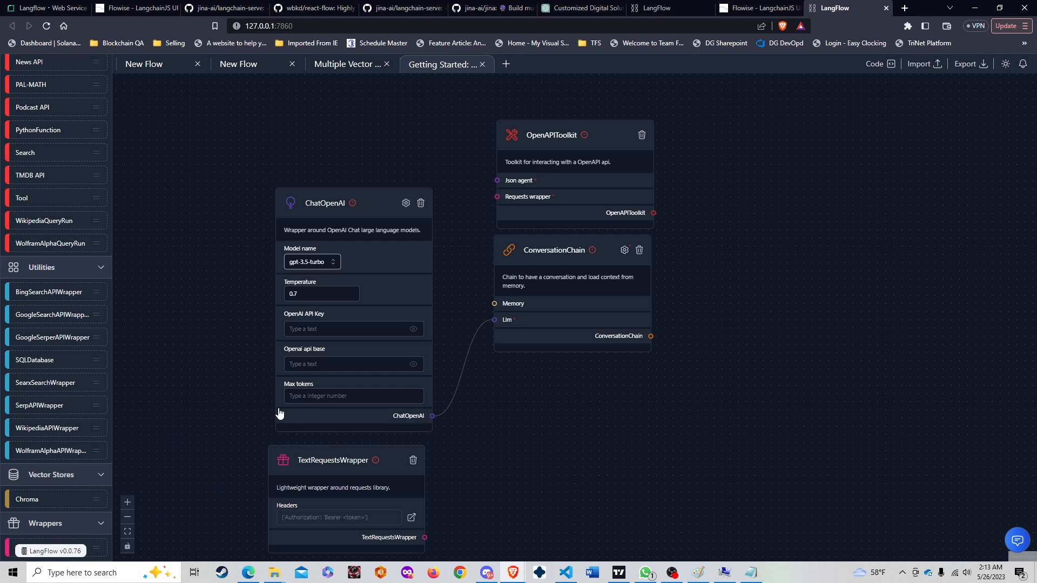
pyautogui.scroll(1, 325, 460)
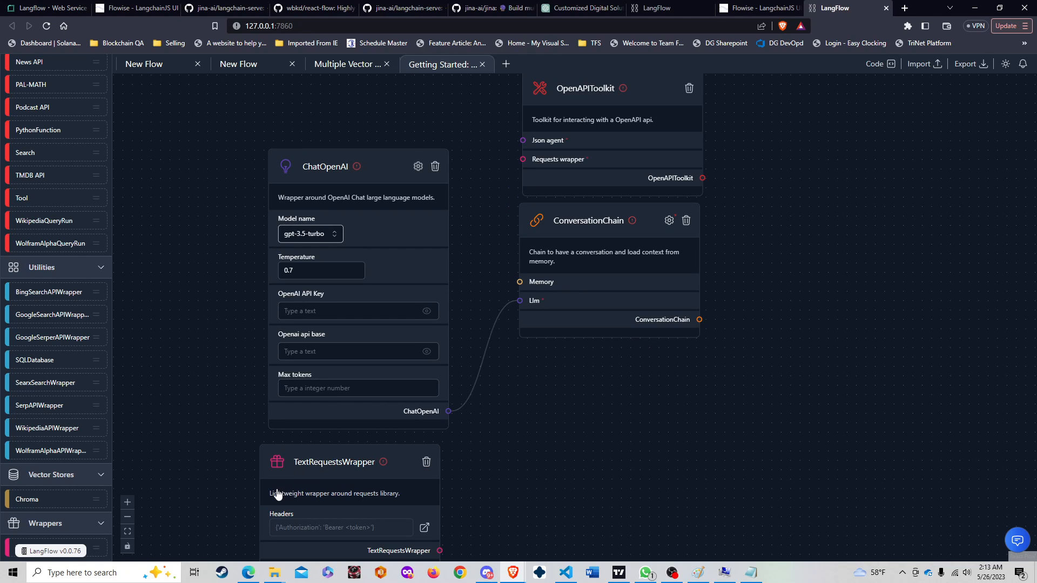
pyautogui.moveTo(332, 468); pyautogui.dragTo(623, 409)
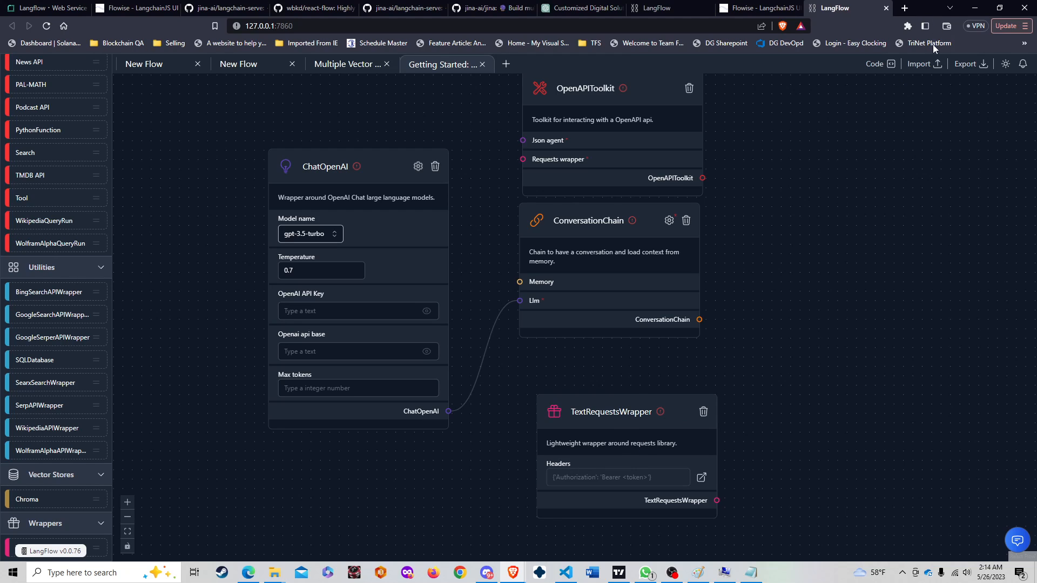
# - Export the "Getting Started: Basic chatbot" flow with its API keys included, keeping the existing name and description
pyautogui.click(978, 65)
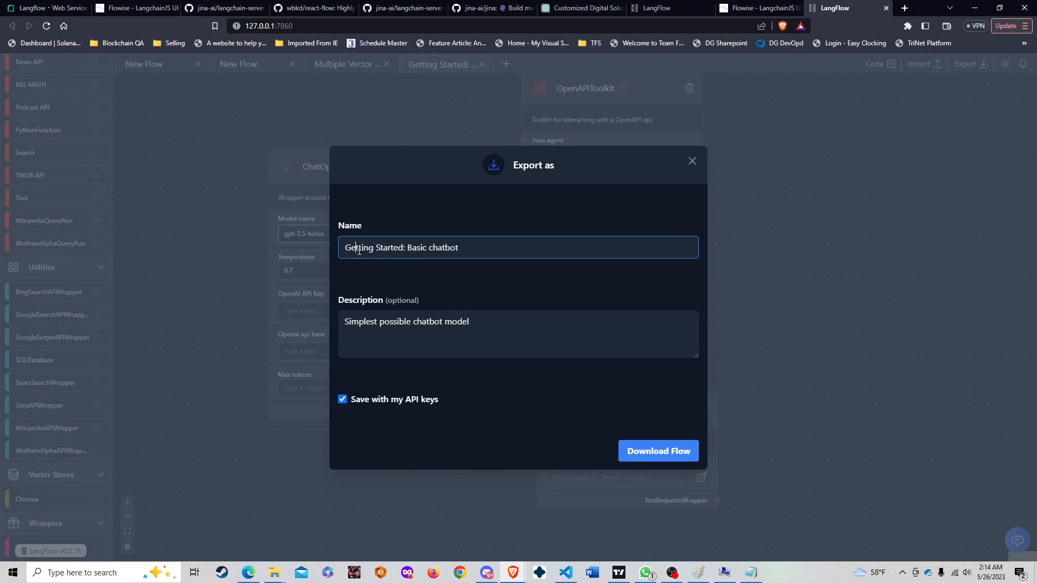
pyautogui.click(383, 339)
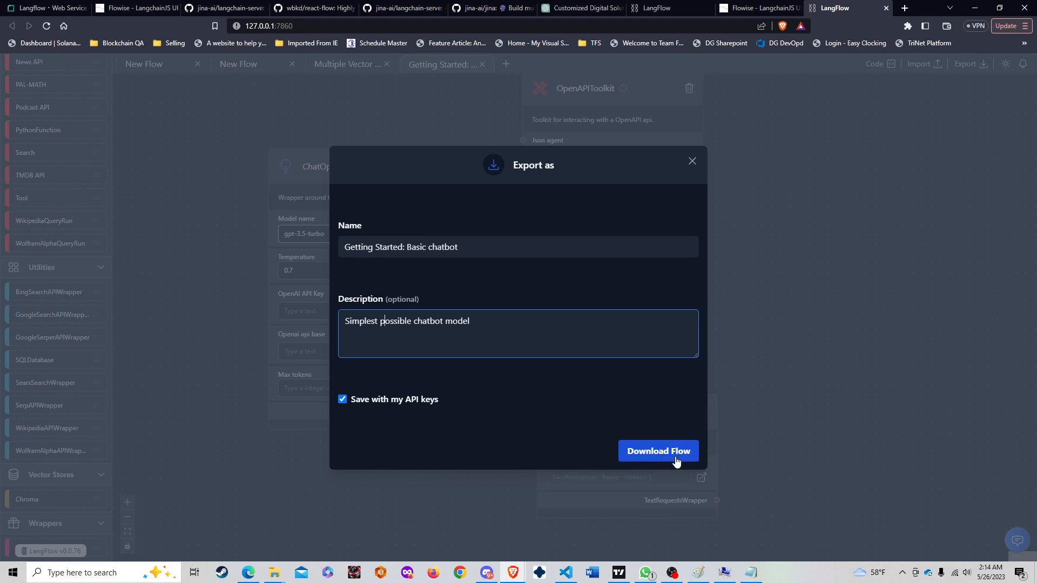
pyautogui.click(677, 458)
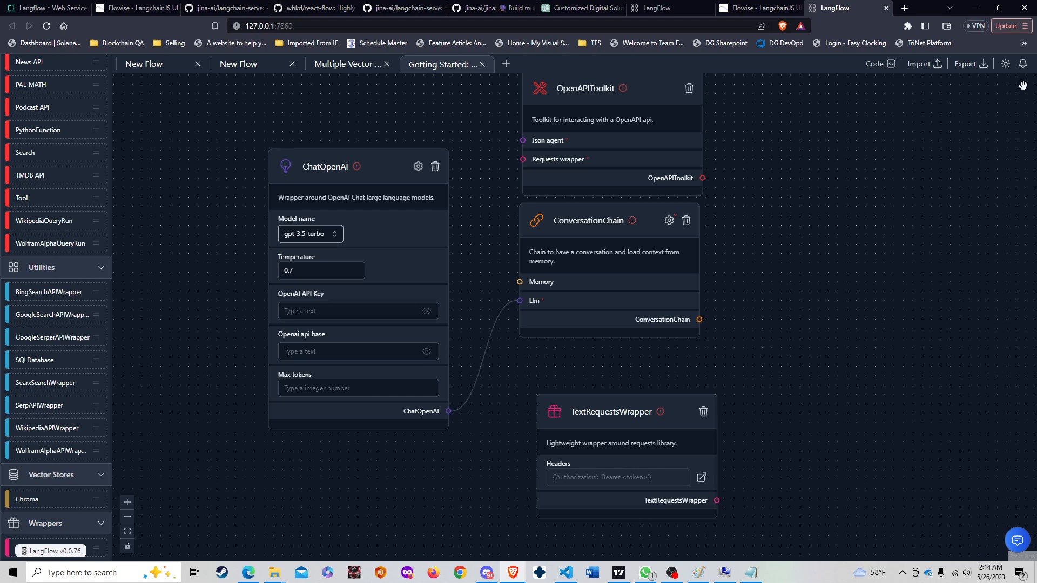
# - View the LangFlow chat window, close it, and inspect the flow's Python API code
pyautogui.click(1018, 540)
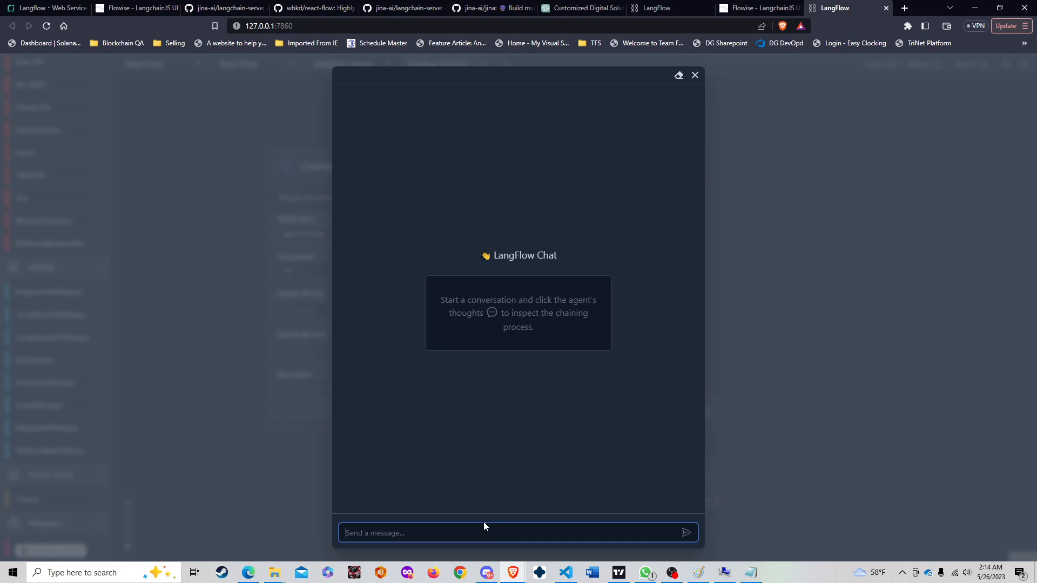
pyautogui.click(696, 76)
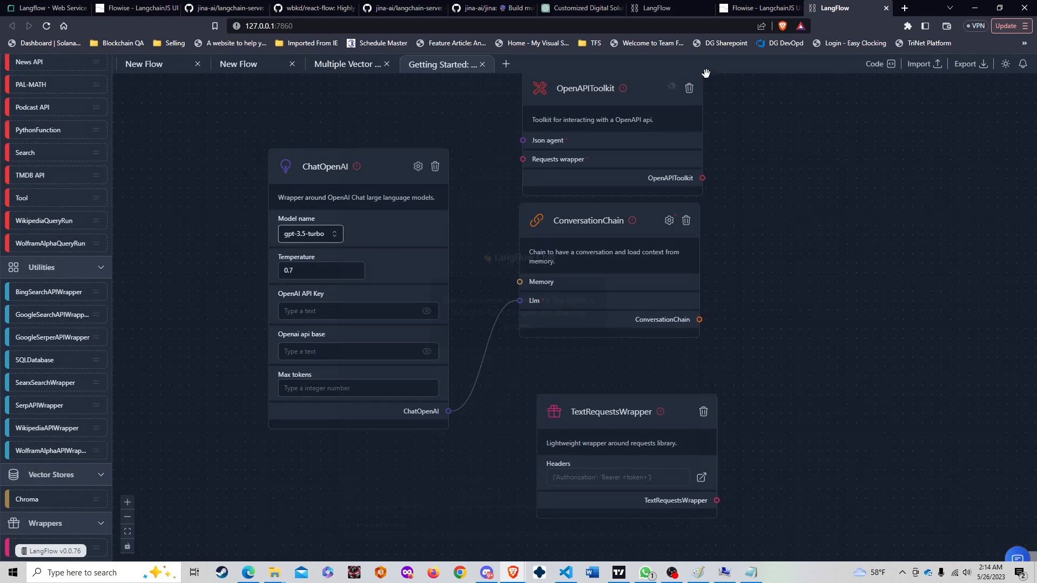
pyautogui.click(889, 65)
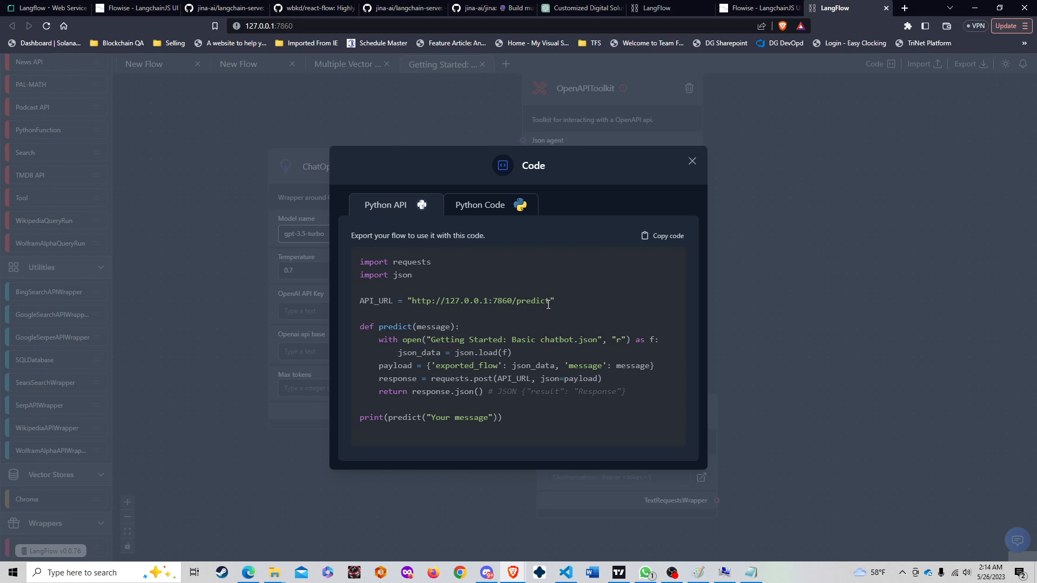
# - Switch to Flowise and review the WebGPT flow's Embed, Python, JavaScript and cURL code for website or API use
pyautogui.click(770, 7)
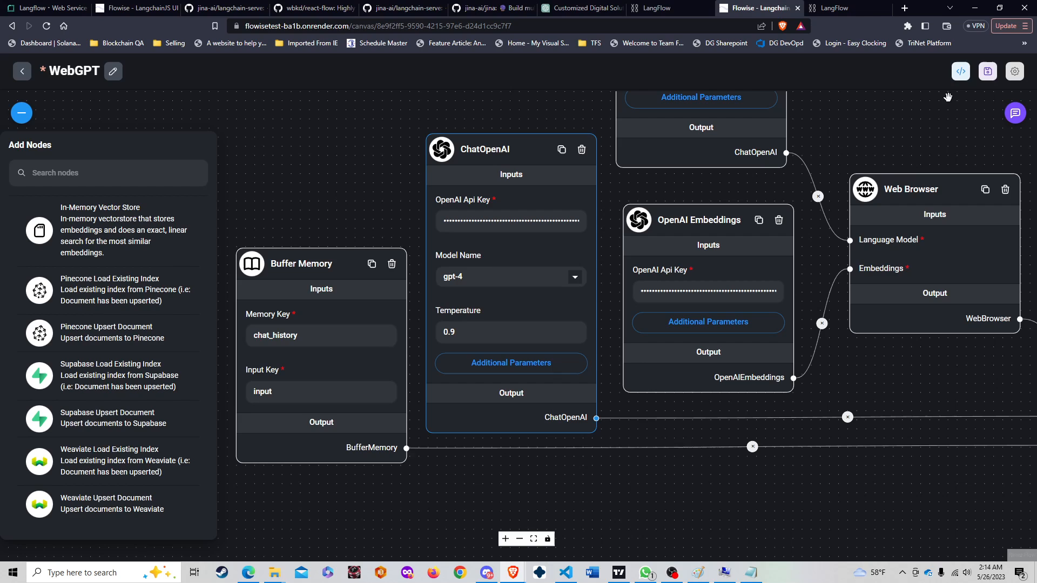
pyautogui.click(962, 72)
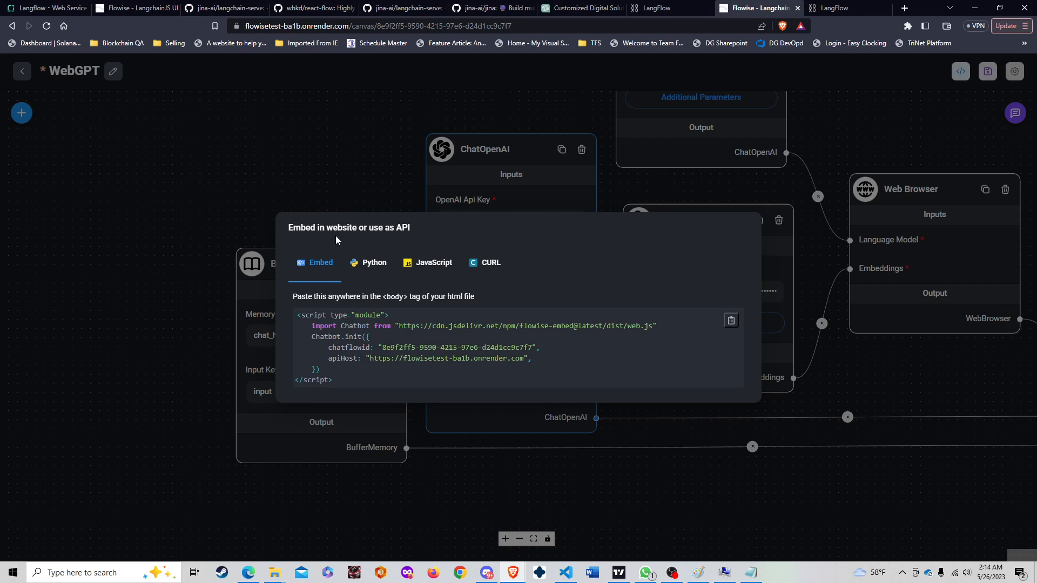
pyautogui.click(379, 265)
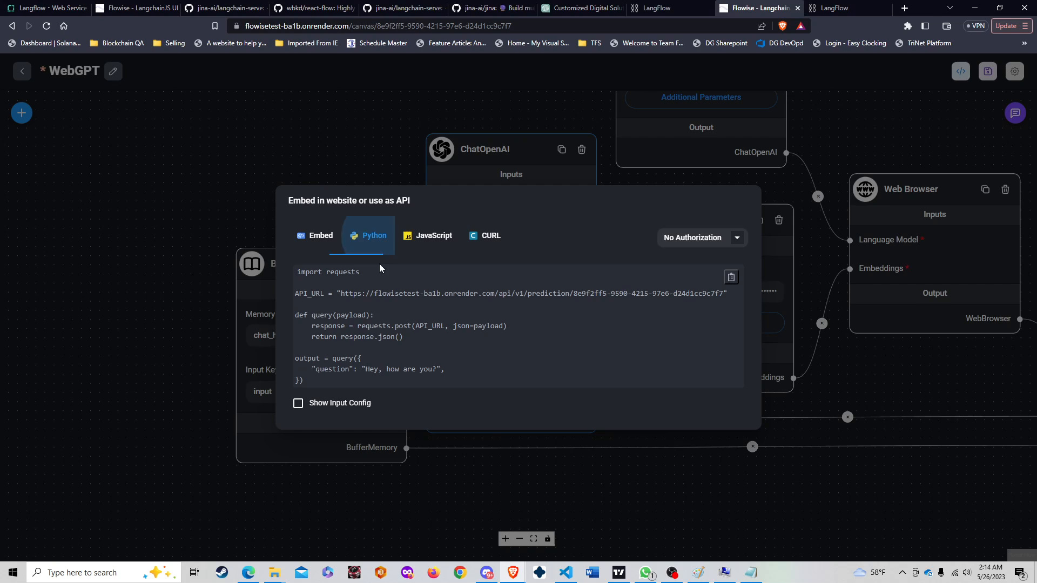
pyautogui.click(419, 246)
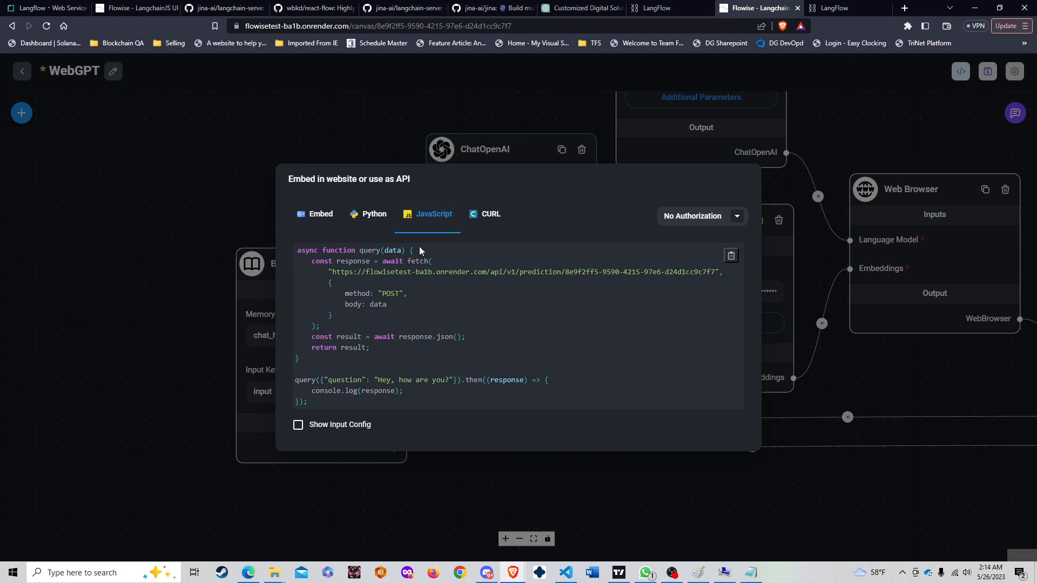
pyautogui.click(480, 215)
# - Compare the cURL code with DefaultKey authorization against the No Authorization version, leaving No Authorization selected
pyautogui.click(702, 281)
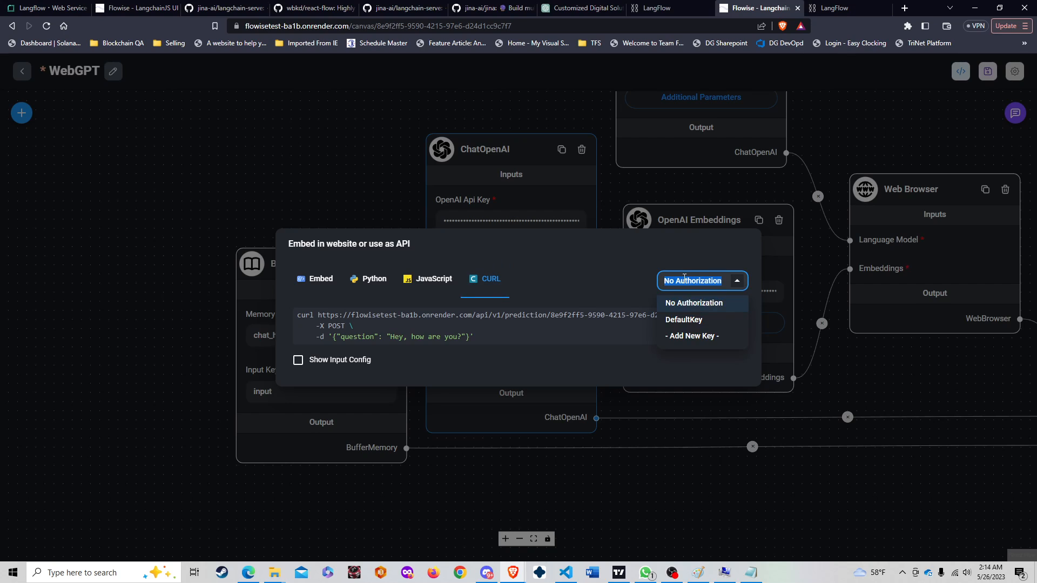
pyautogui.click(697, 322)
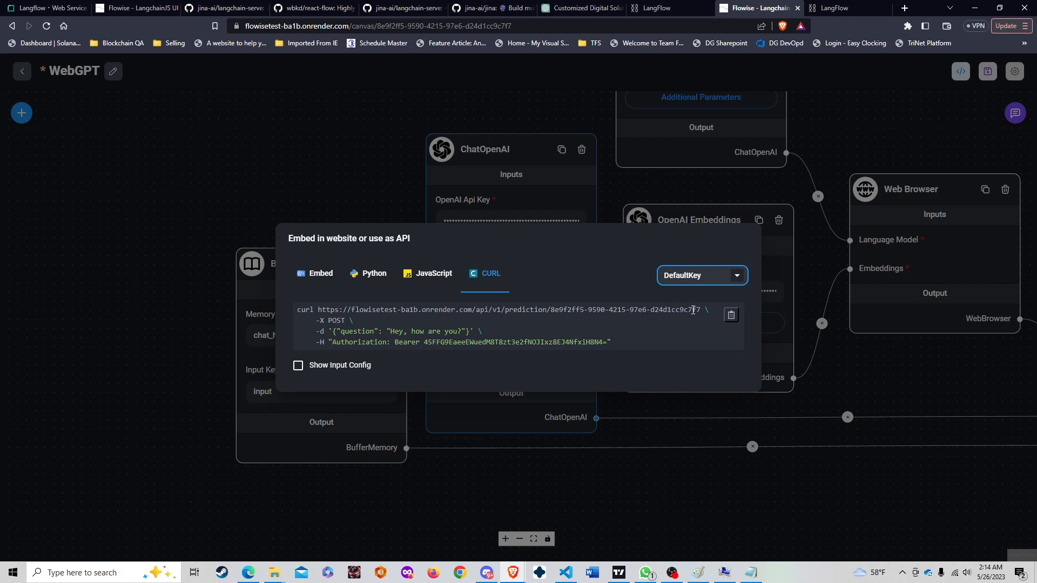
pyautogui.click(689, 281)
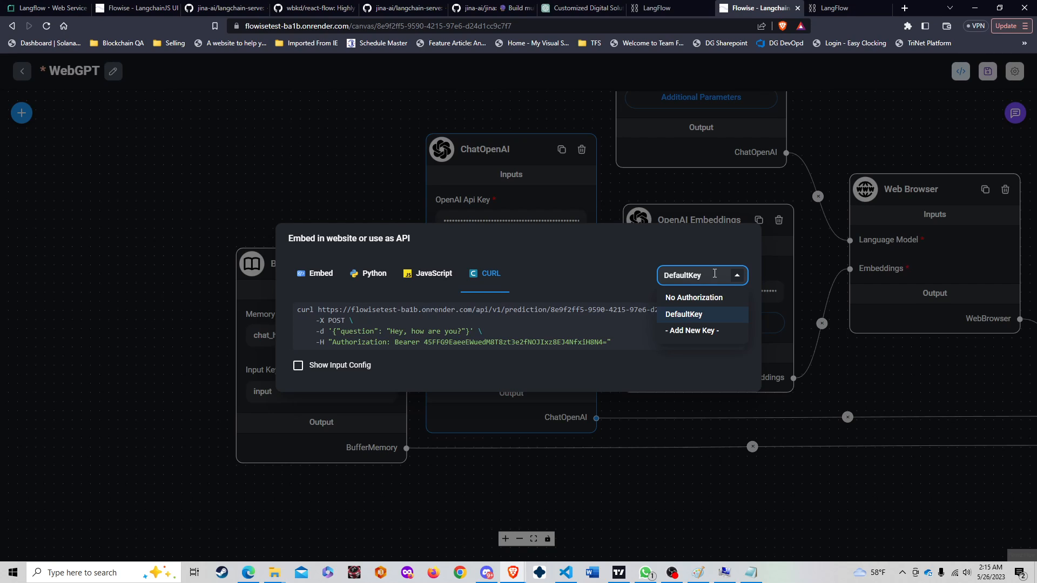
pyautogui.click(702, 300)
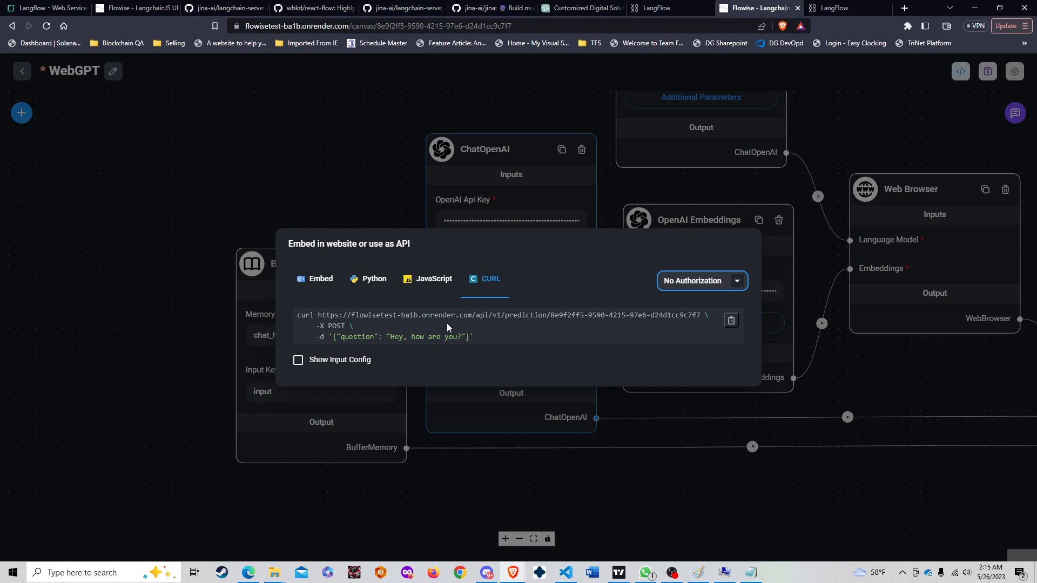
# - Show the input config for the cURL call and review the overridable node parameters and the overrideConfig example
pyautogui.click(368, 360)
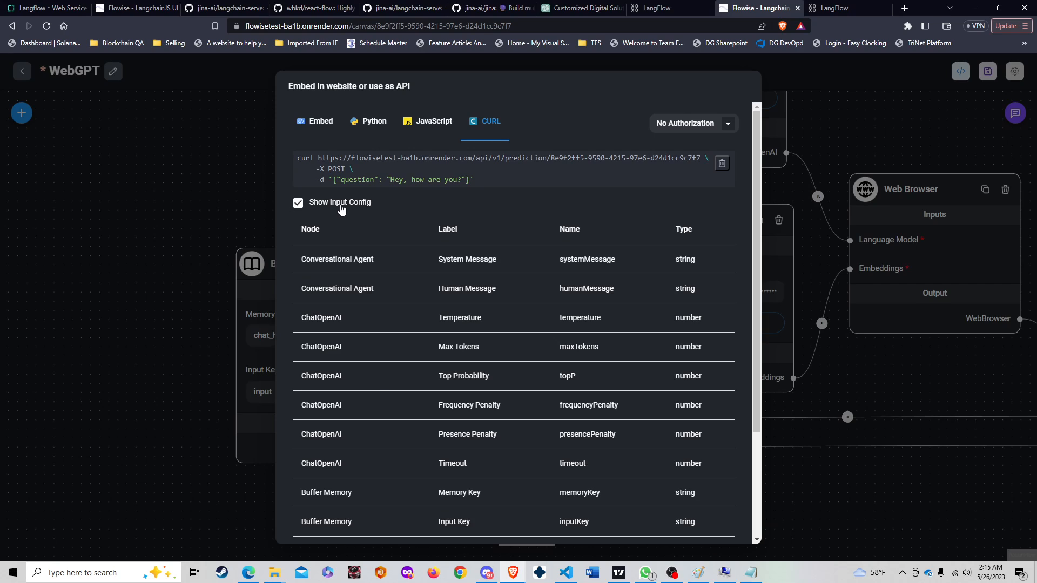
pyautogui.scroll(-3, 354, 266)
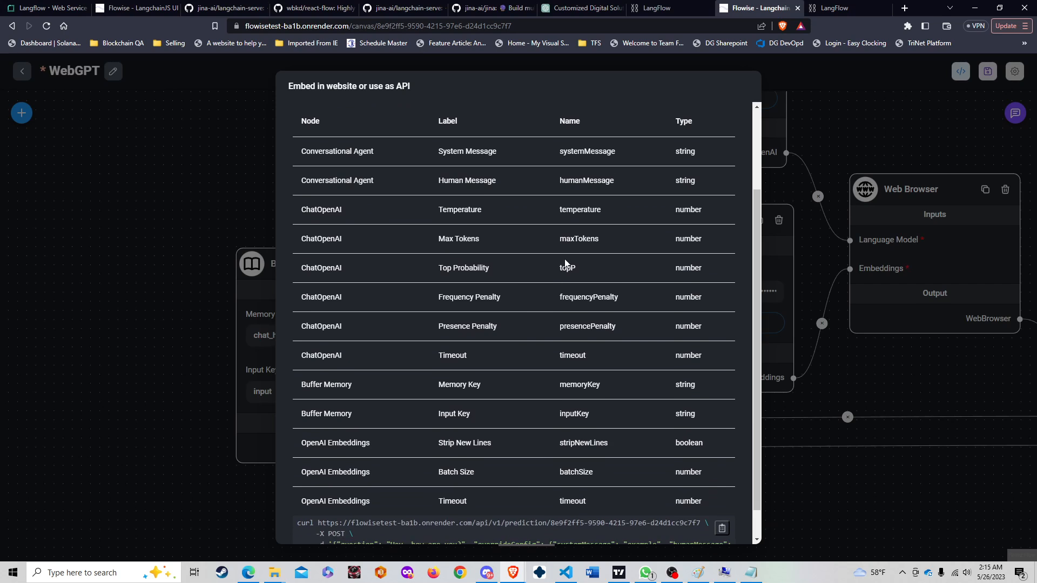
pyautogui.scroll(-1, 340, 199)
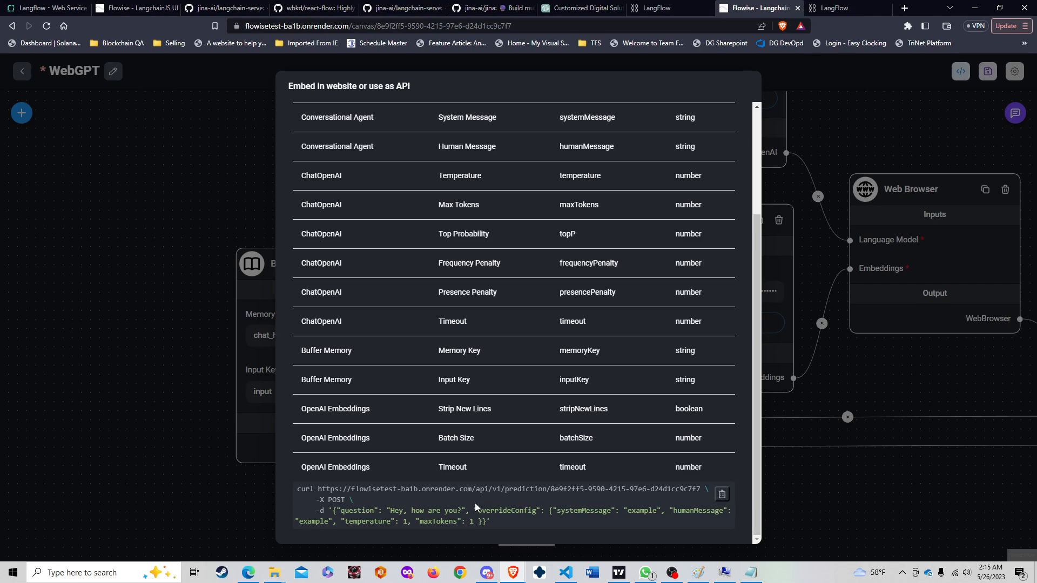
pyautogui.scroll(3, 492, 512)
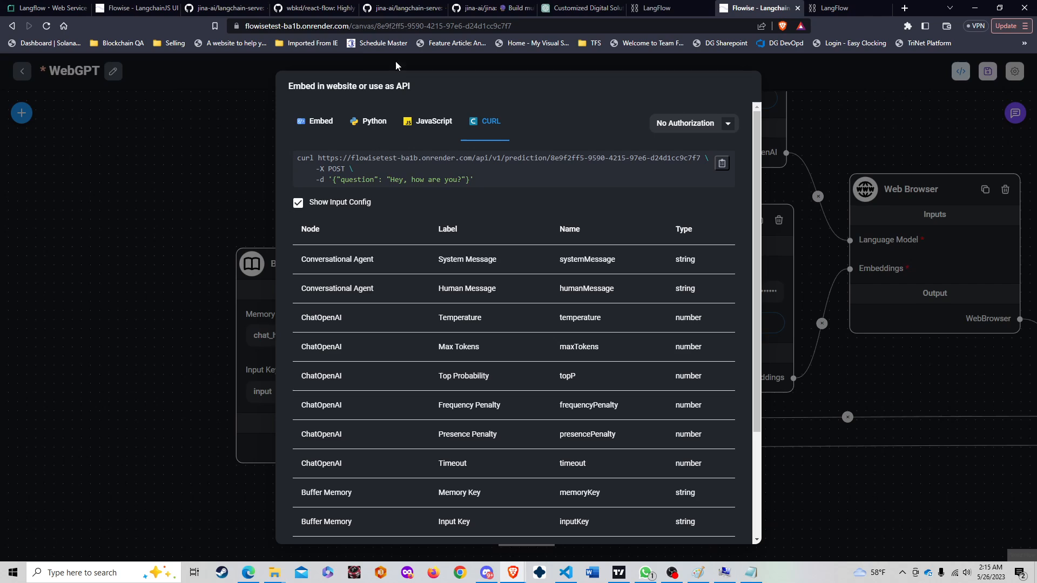
# - Switch to LangFlow, review the chatbot flow's Python Code and Python API export snippets, and close the code window
pyautogui.click(845, 7)
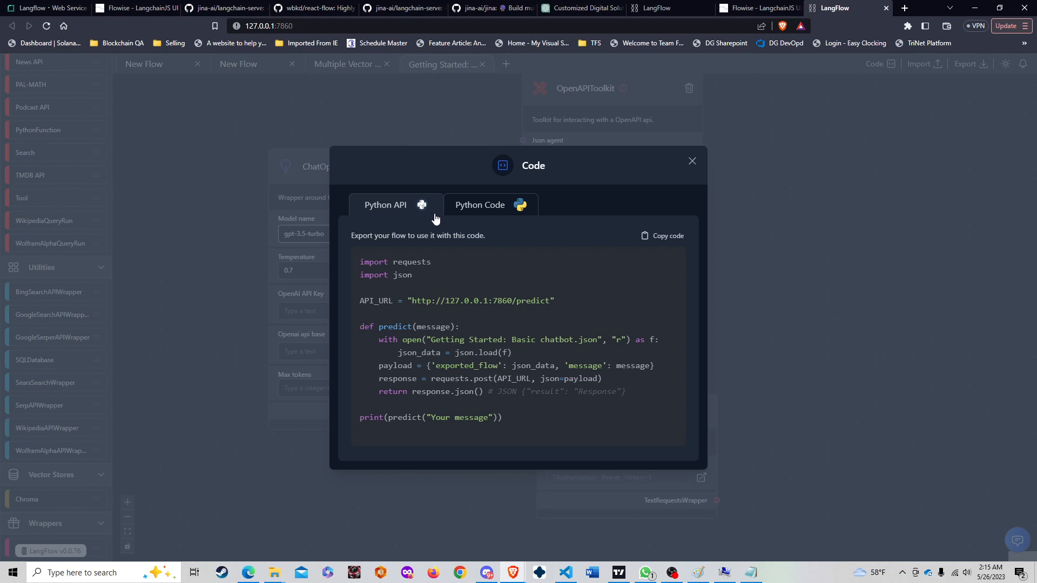
pyautogui.click(483, 209)
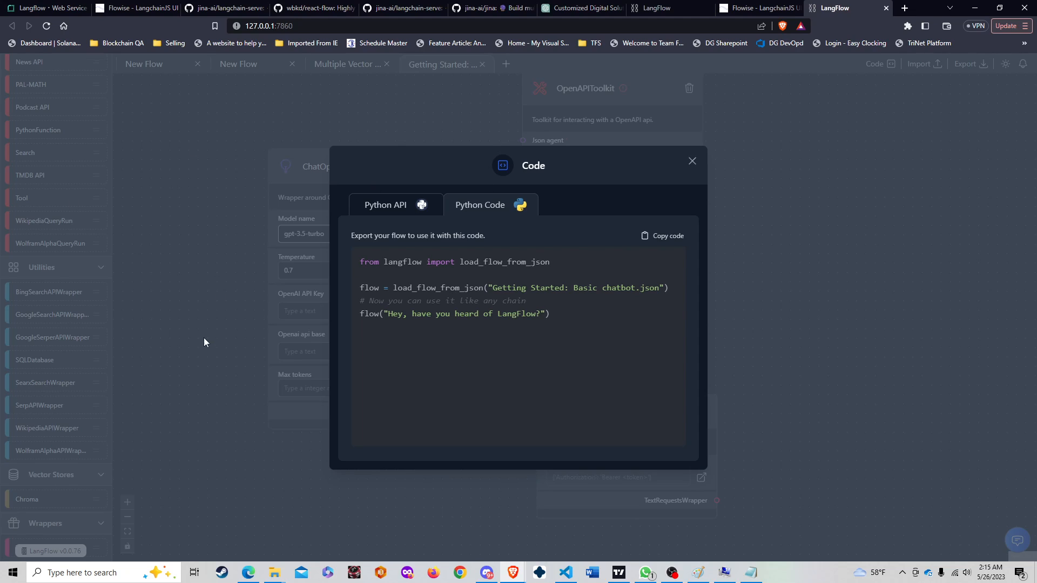
pyautogui.doubleClick(414, 262)
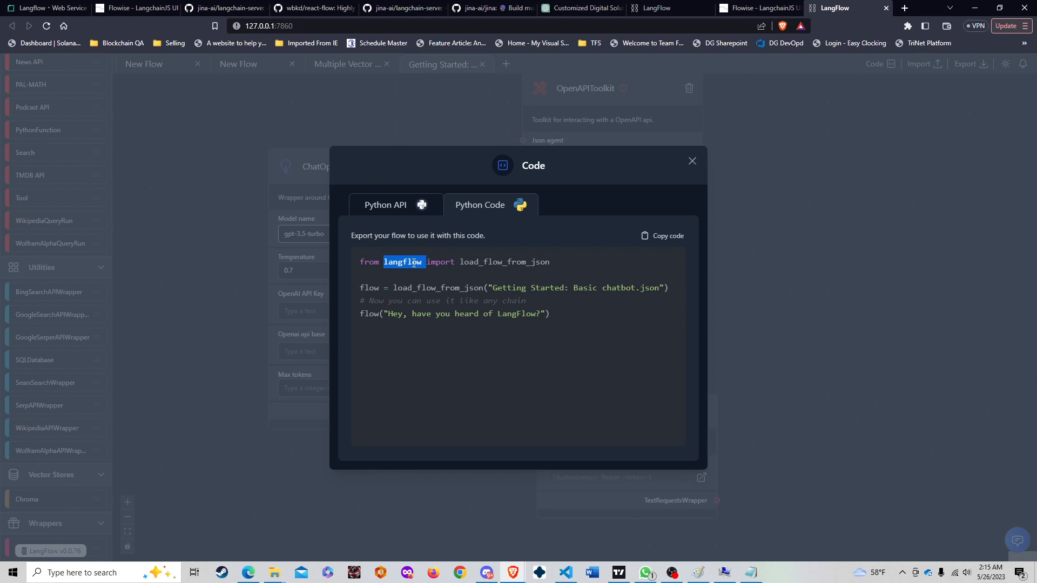
pyautogui.moveTo(460, 262); pyautogui.dragTo(530, 289)
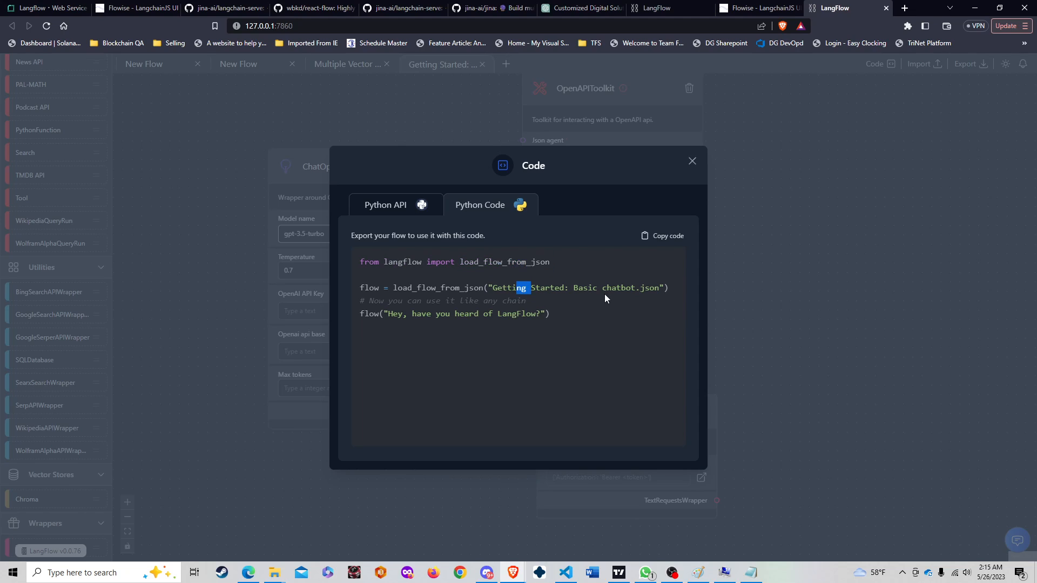
pyautogui.click(609, 294)
pyautogui.click(412, 206)
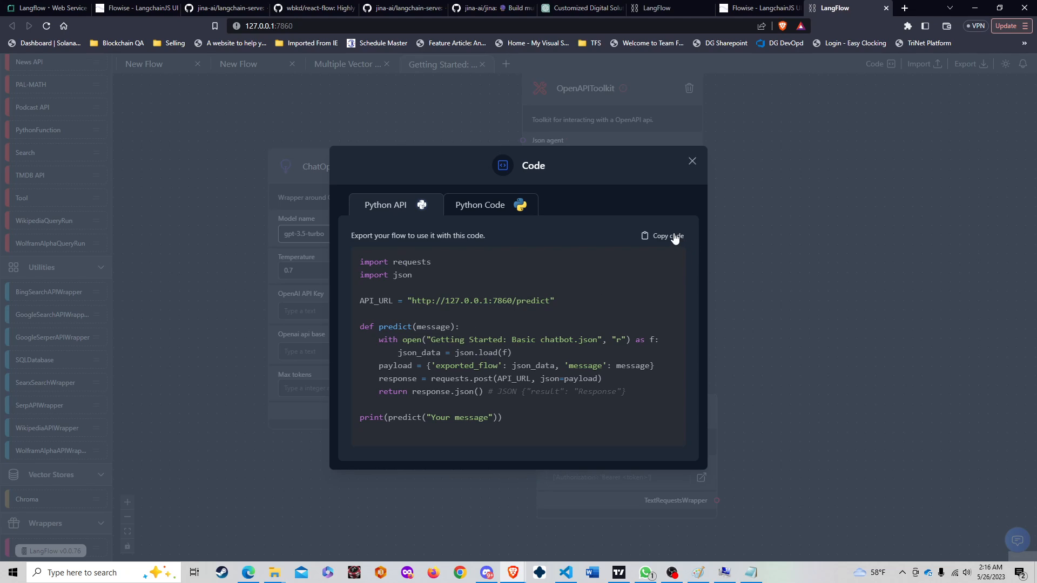
pyautogui.click(690, 164)
# - Look over the basic chatbot flow's nodes and browse the component list from Wrappers back up to the document loaders
pyautogui.scroll(3, 732, 310)
pyautogui.scroll(-4, 710, 329)
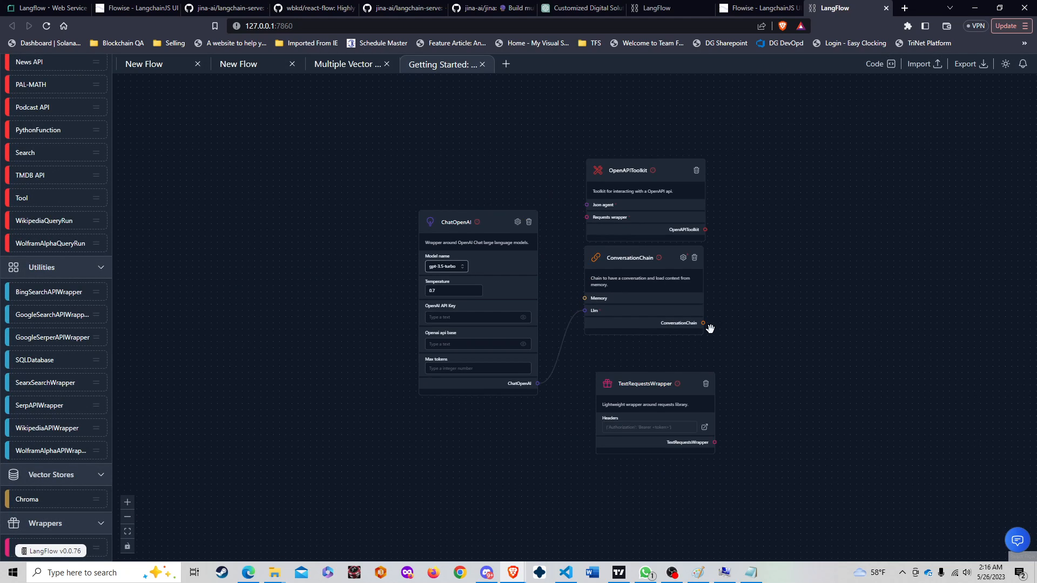
pyautogui.scroll(3, 704, 326)
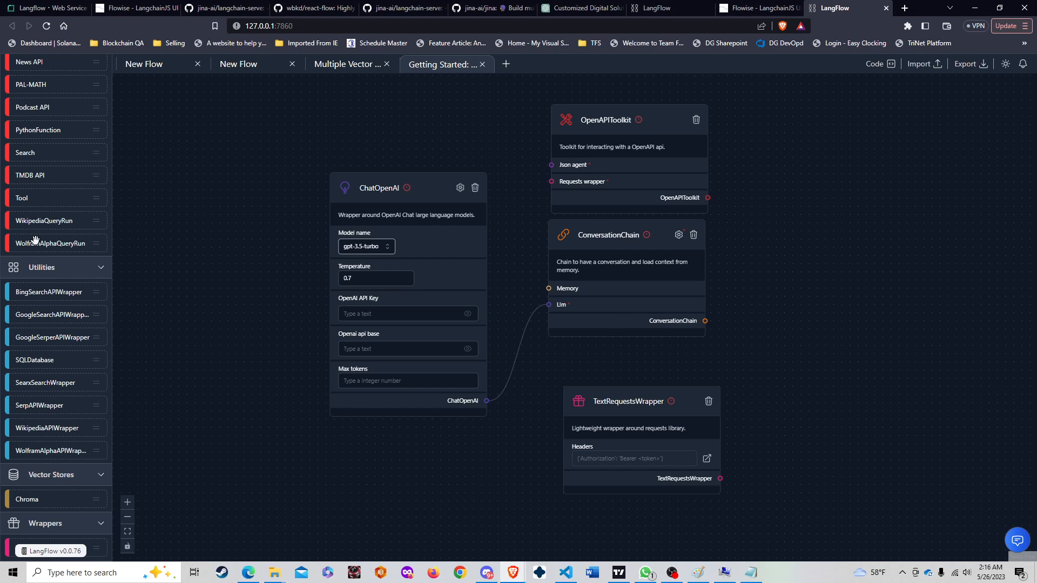
pyautogui.scroll(10, 41, 118)
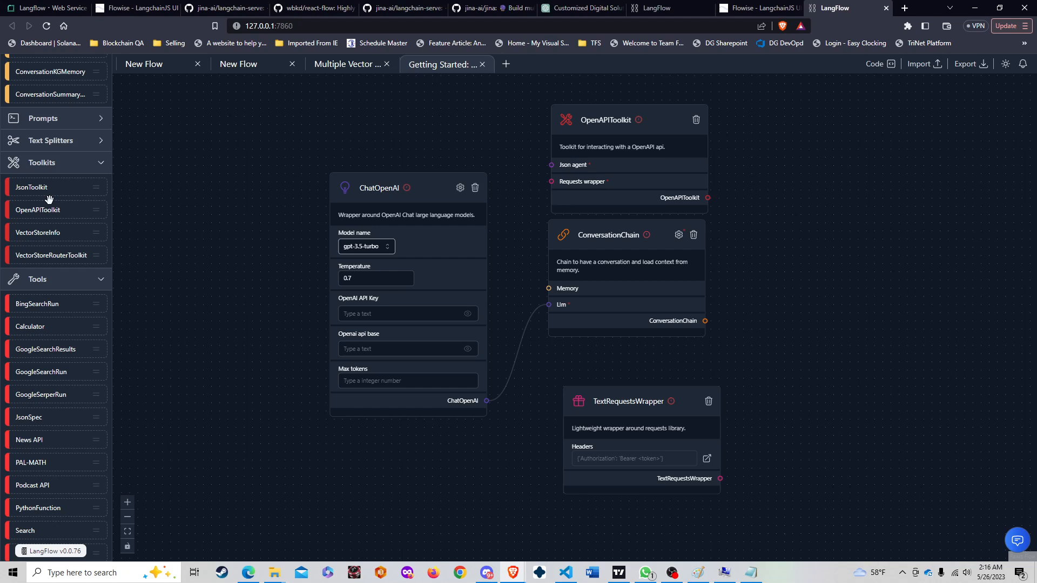
pyautogui.scroll(12, 49, 200)
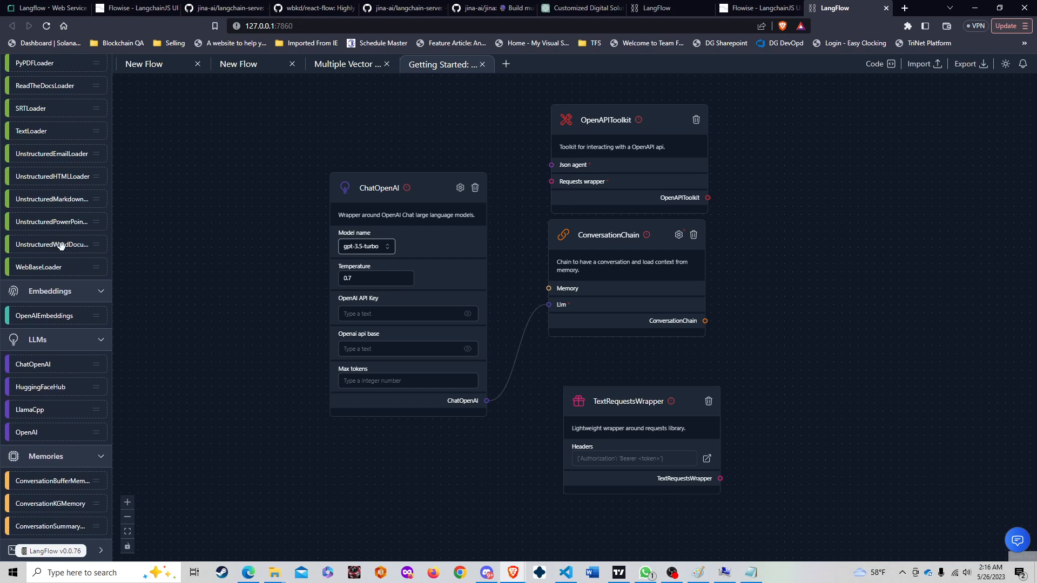